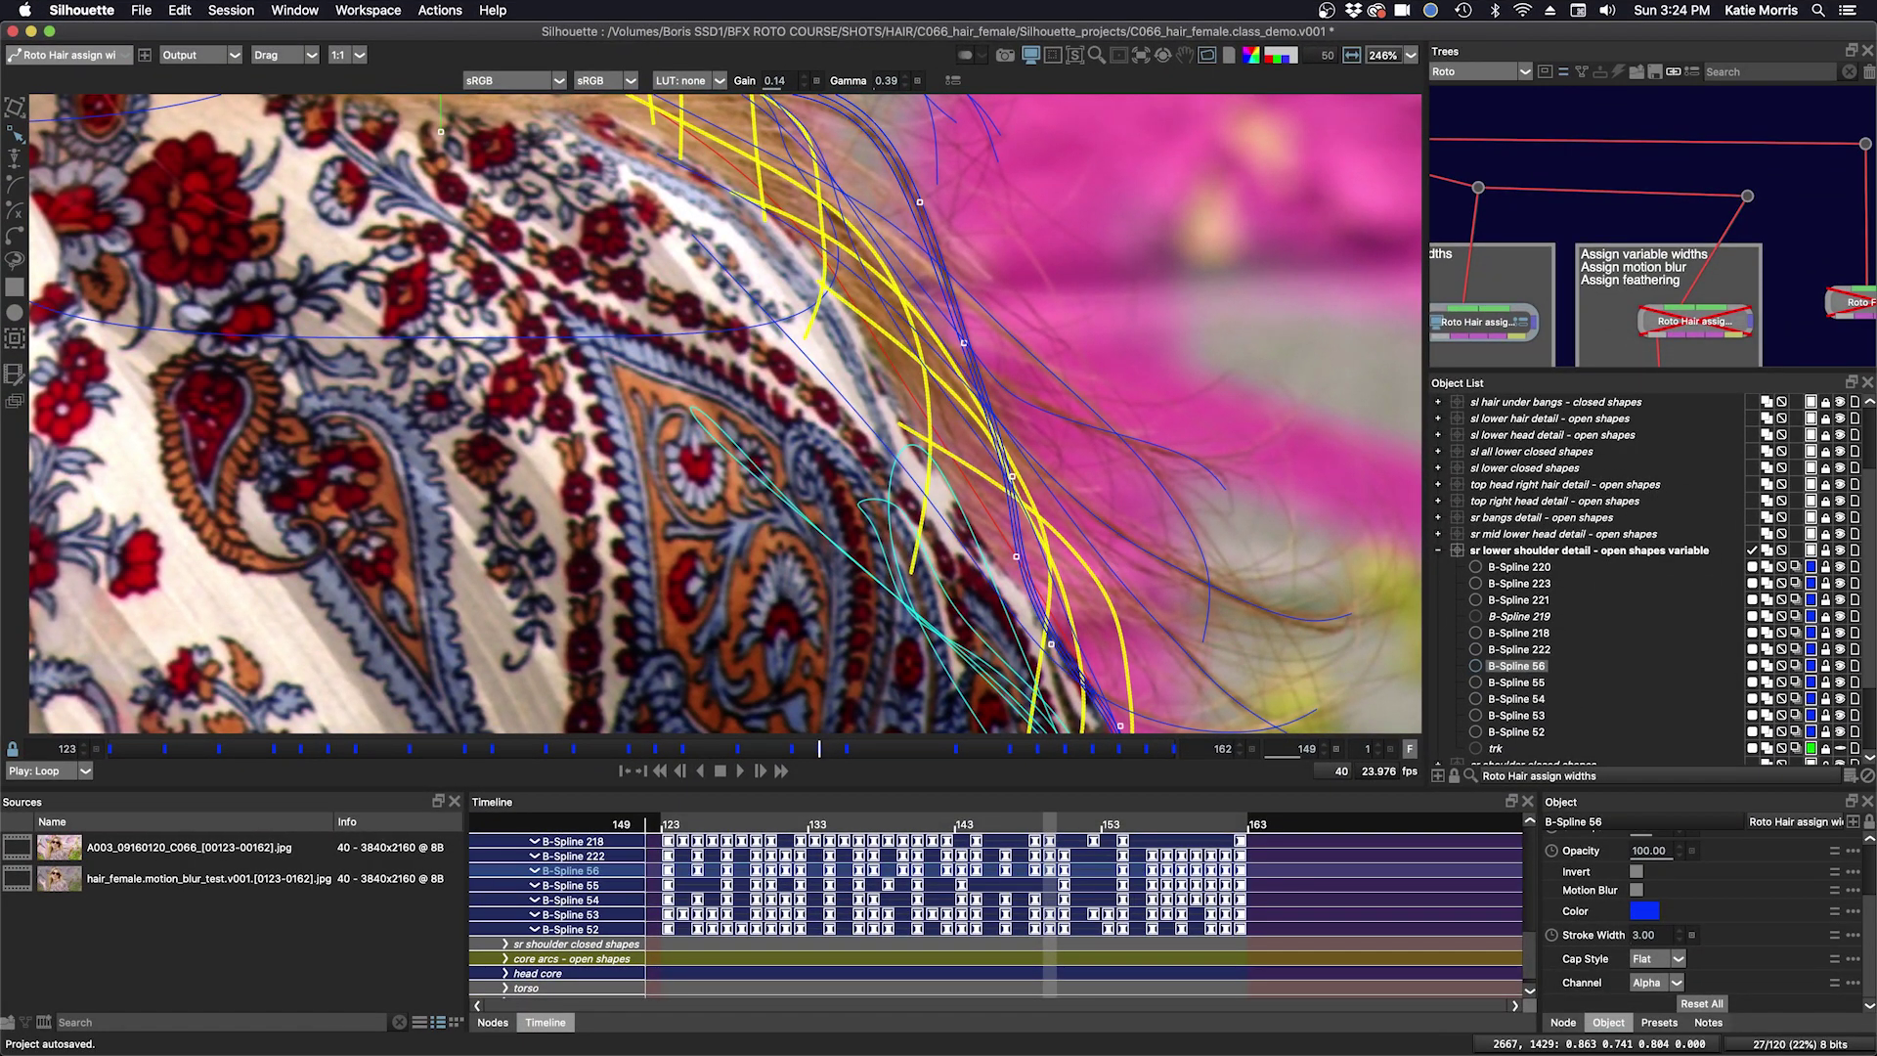
Deselect the splines and disable Motion Blur on the Roto Hair assign widths 1 node.
{"action": "left_click", "coordinate": [1469, 333]}
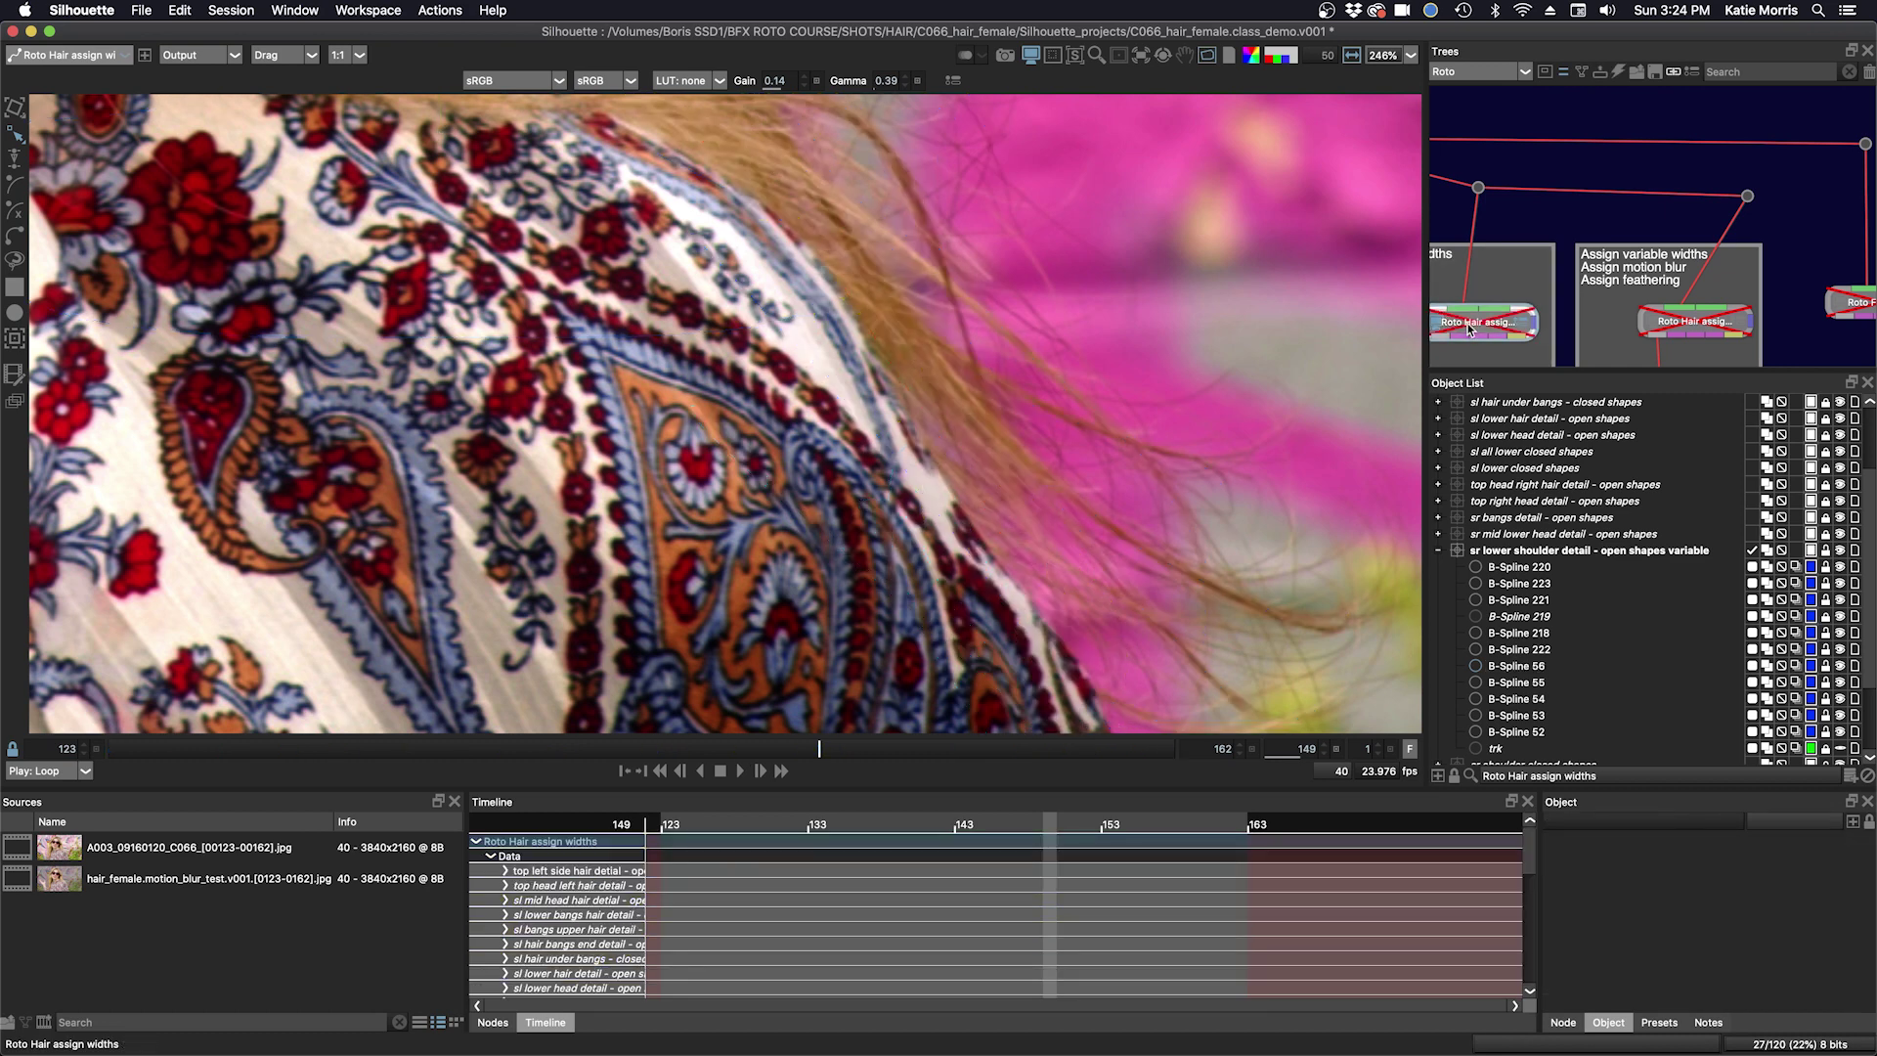
{"action": "left_click", "coordinate": [1691, 322]}
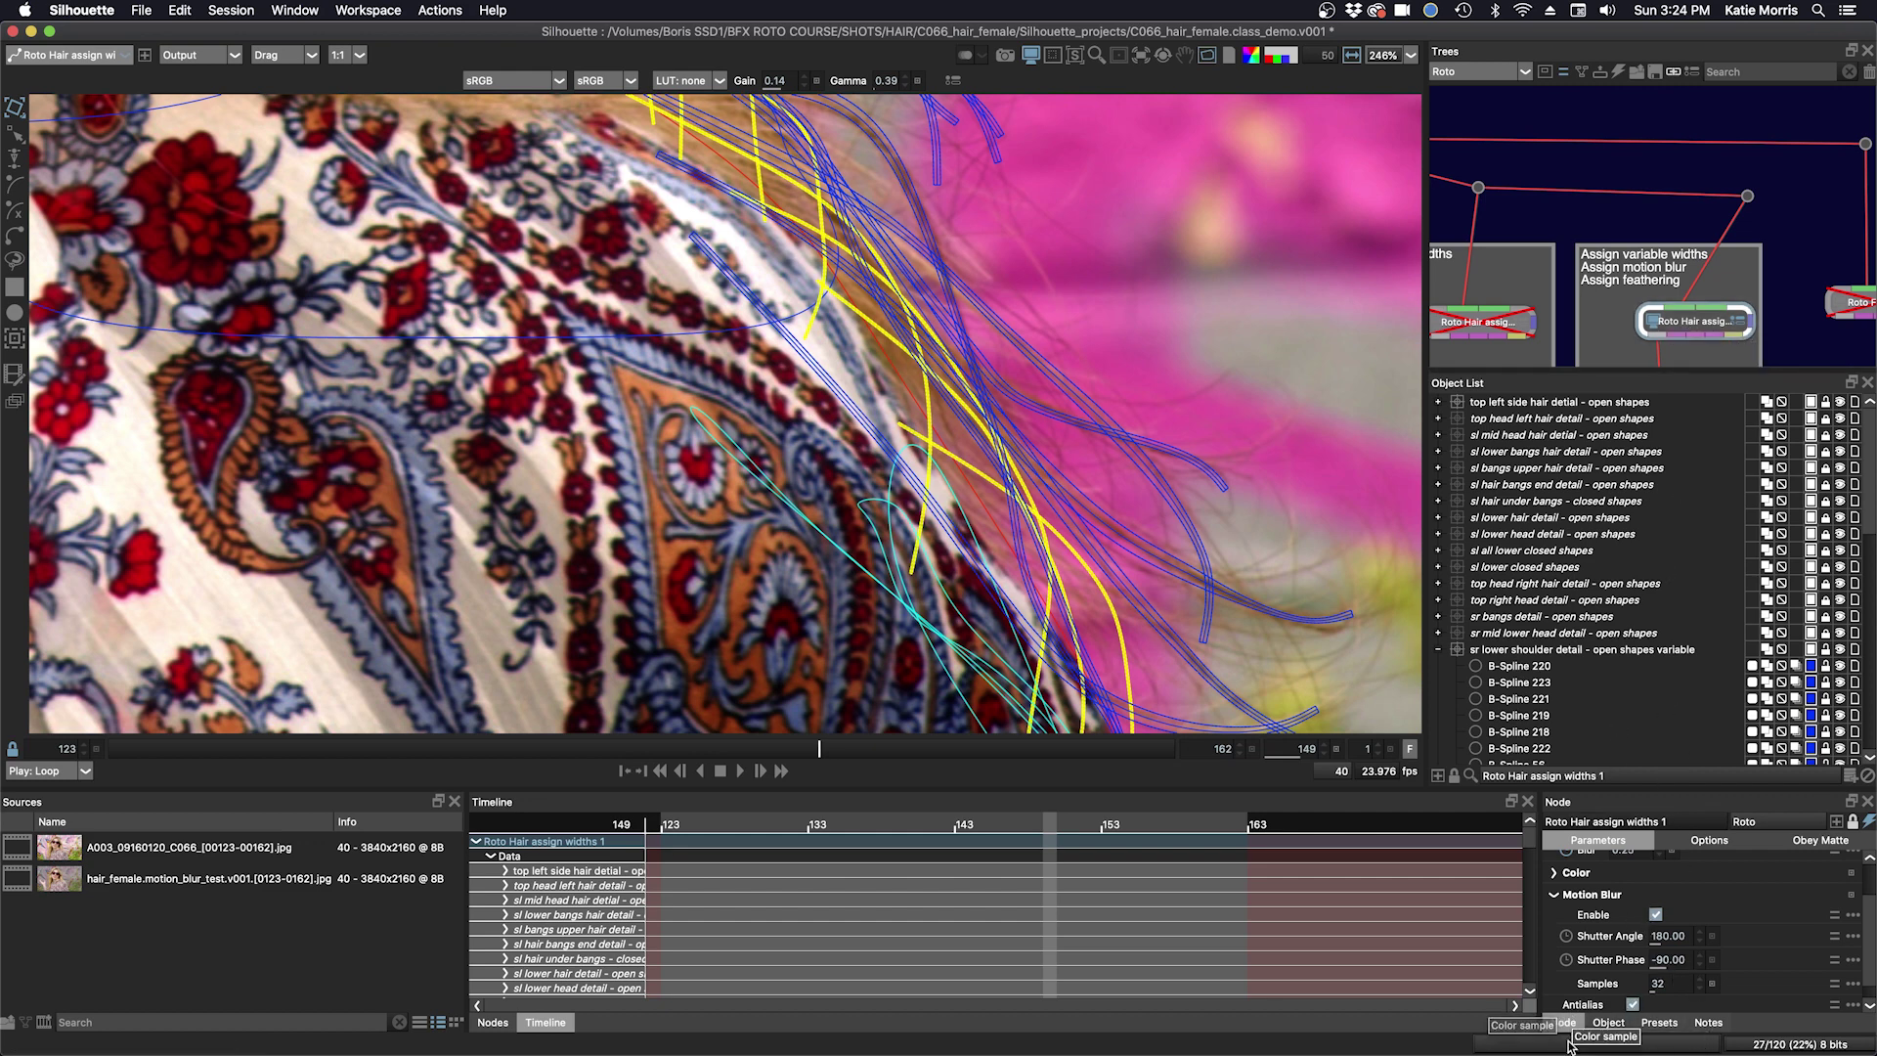
{"action": "left_click", "coordinate": [1656, 914]}
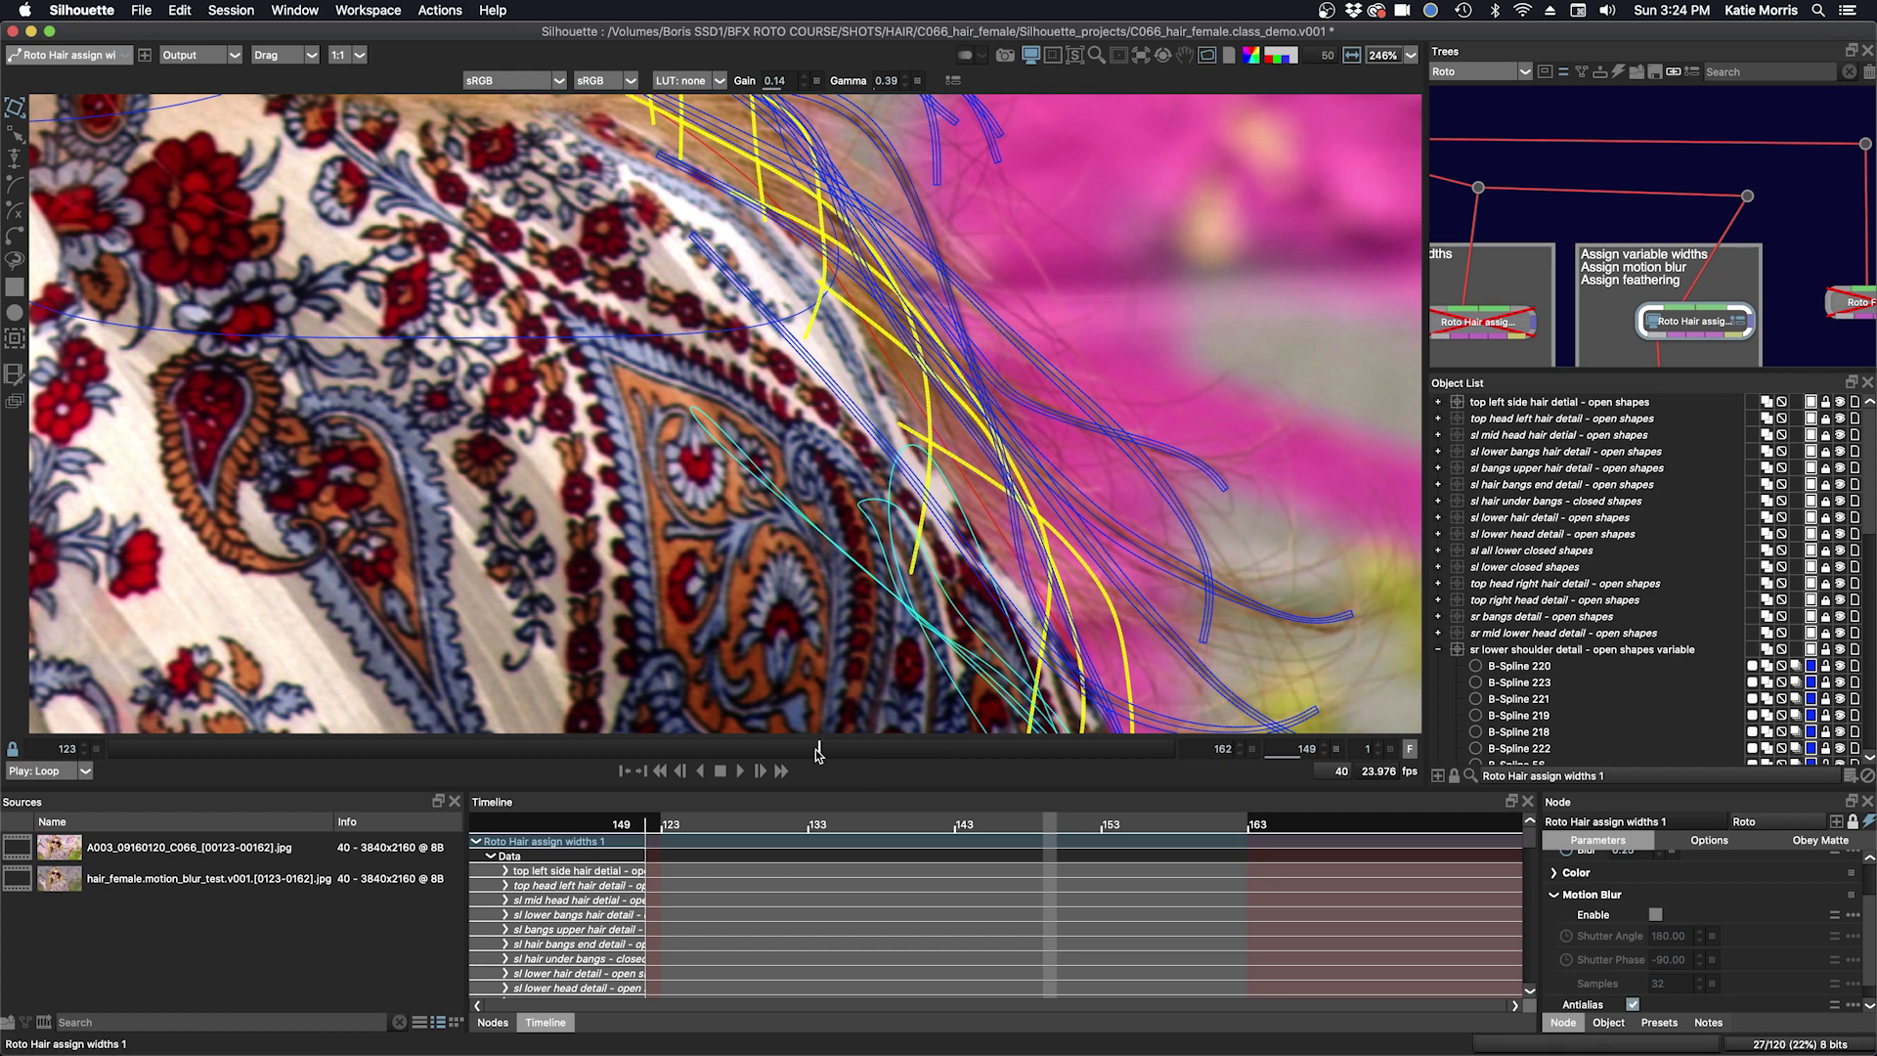
Switch the viewer from Output to the Foreground plate and step back to frame 144.
{"action": "left_click_drag", "start_coordinate": [817, 752], "coordinate": [798, 752]}
{"action": "left_click", "coordinate": [192, 56]}
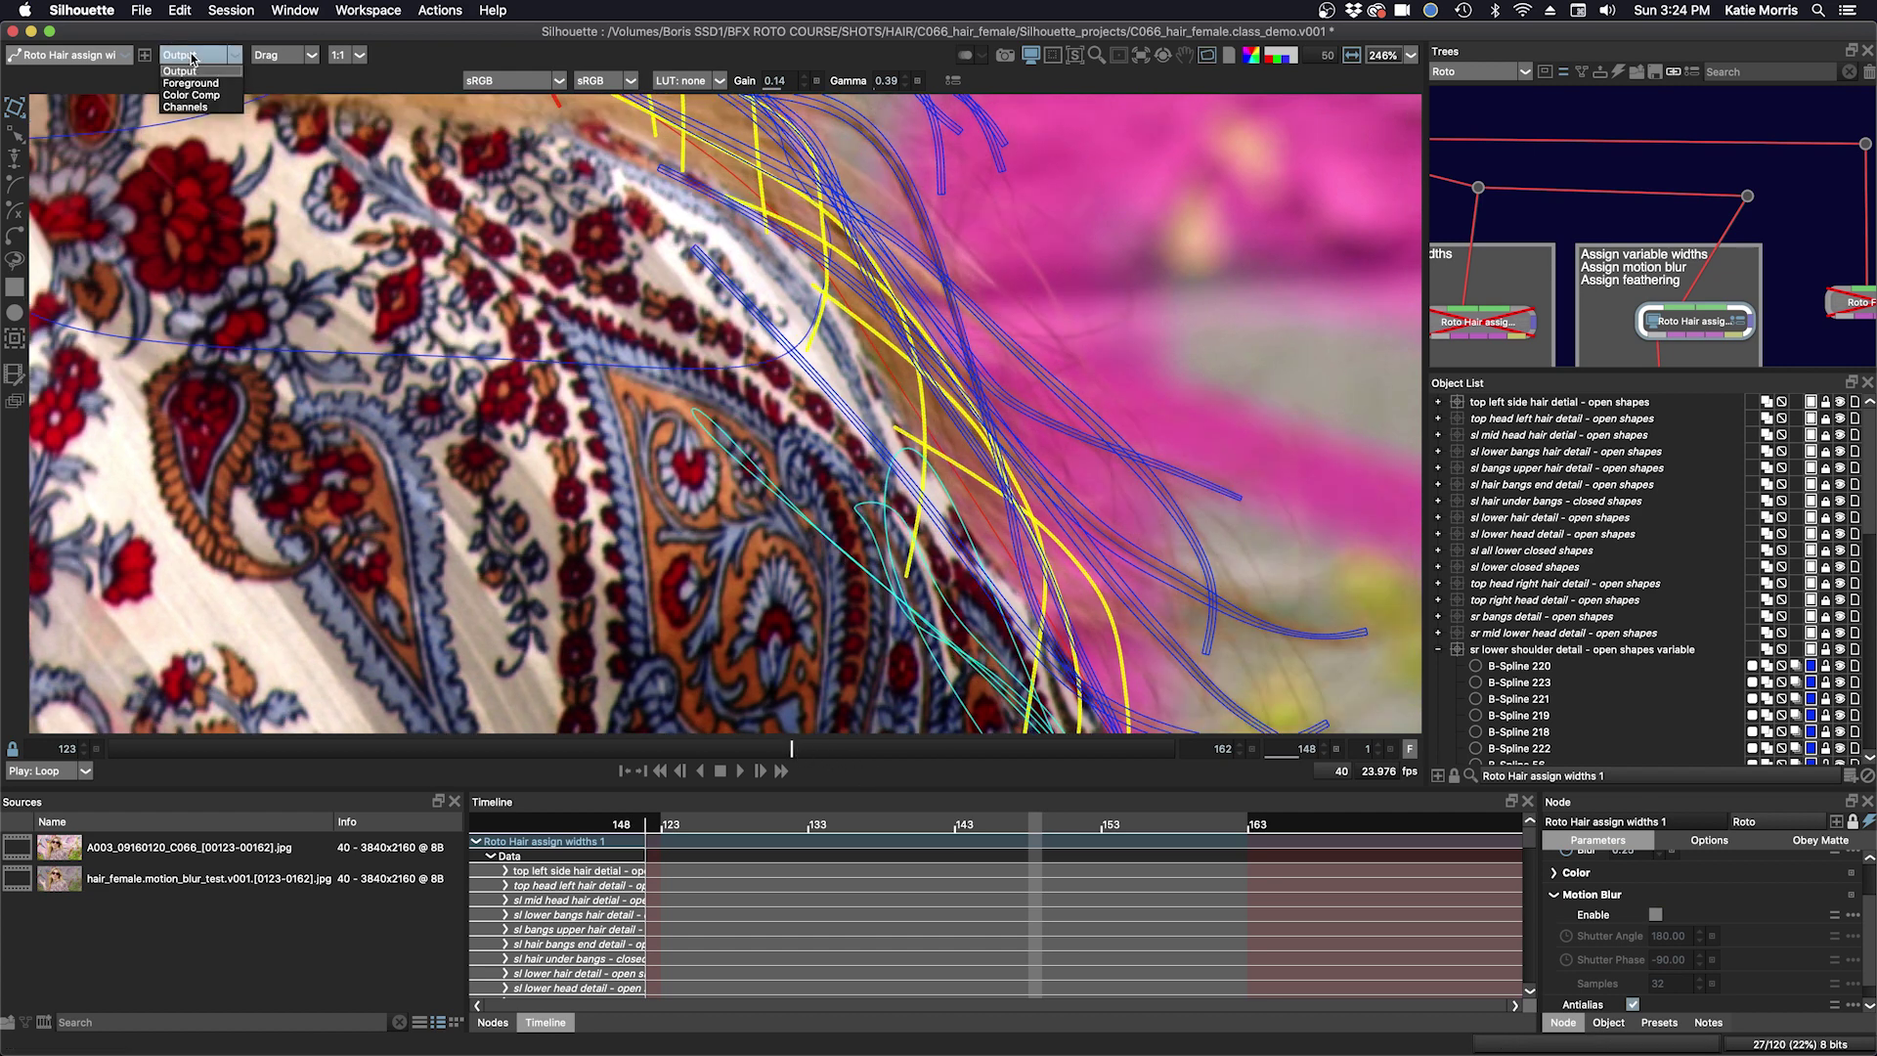
{"action": "left_click", "coordinate": [190, 83]}
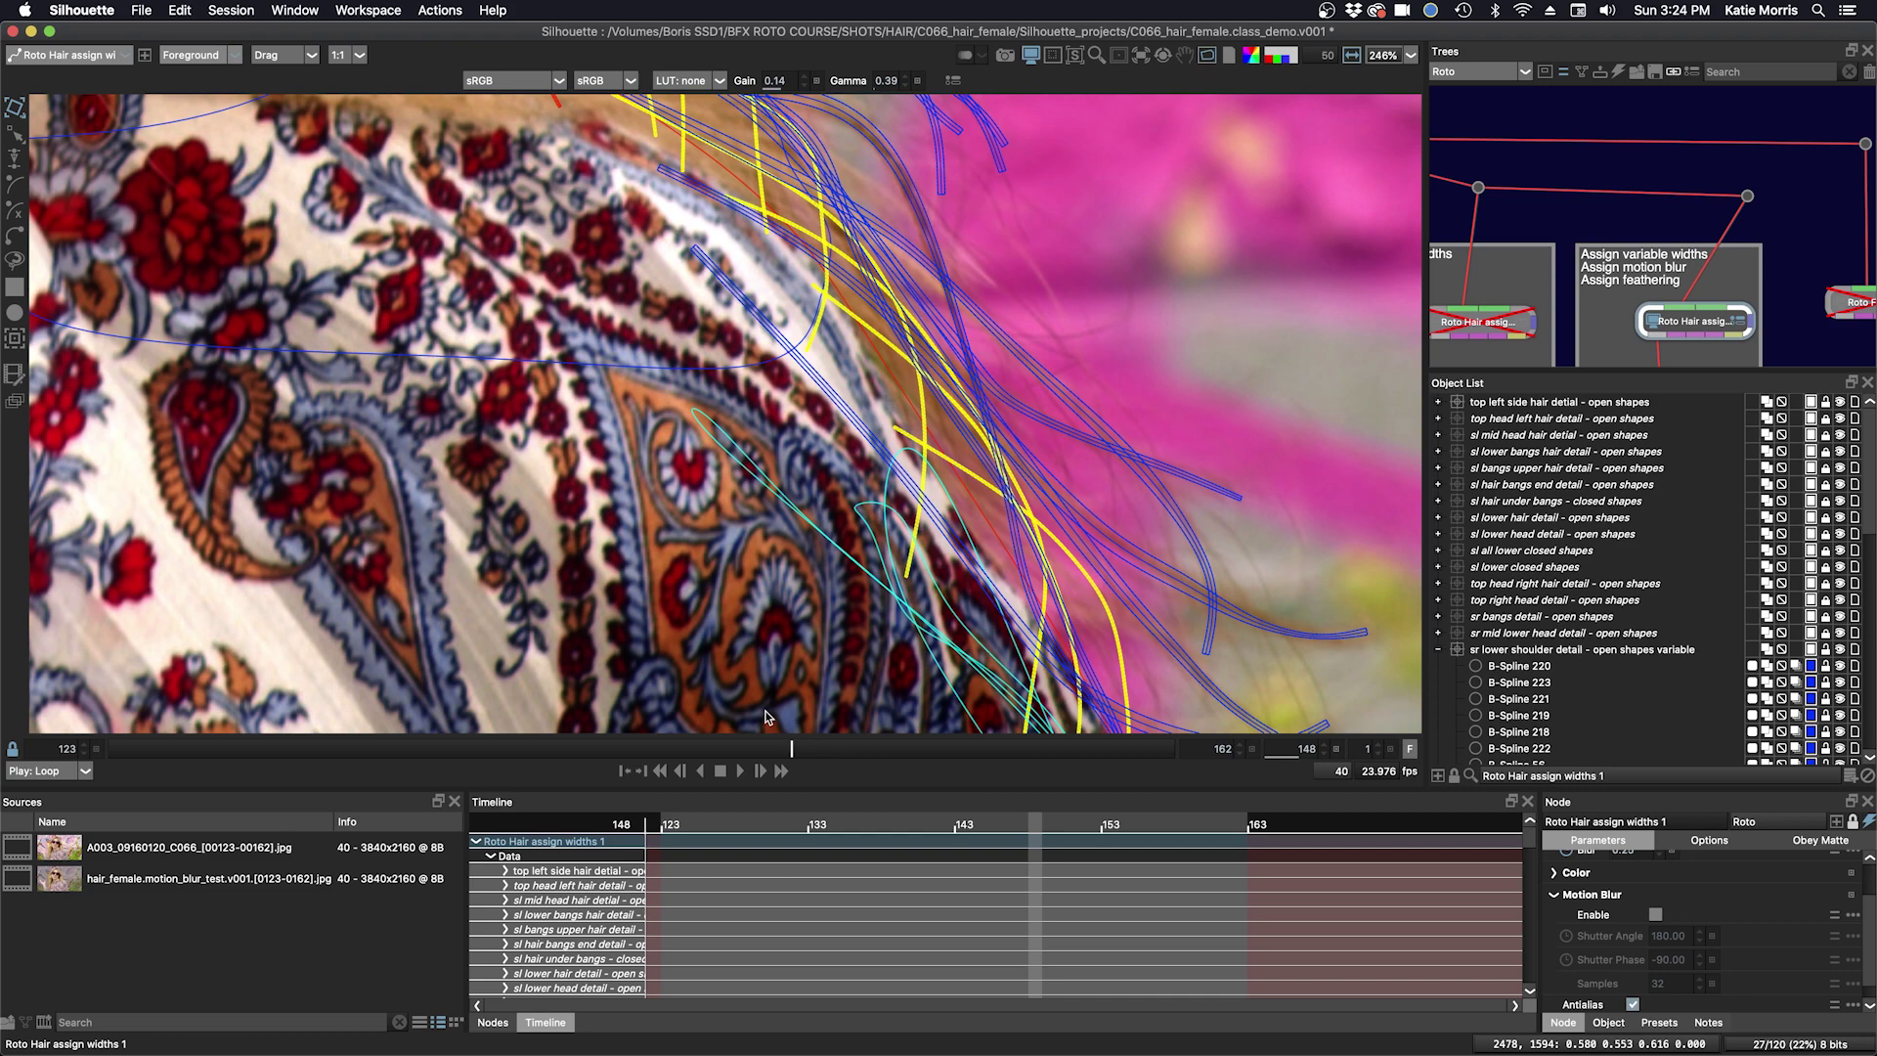
{"action": "left_click_drag", "start_coordinate": [813, 752], "coordinate": [769, 747]}
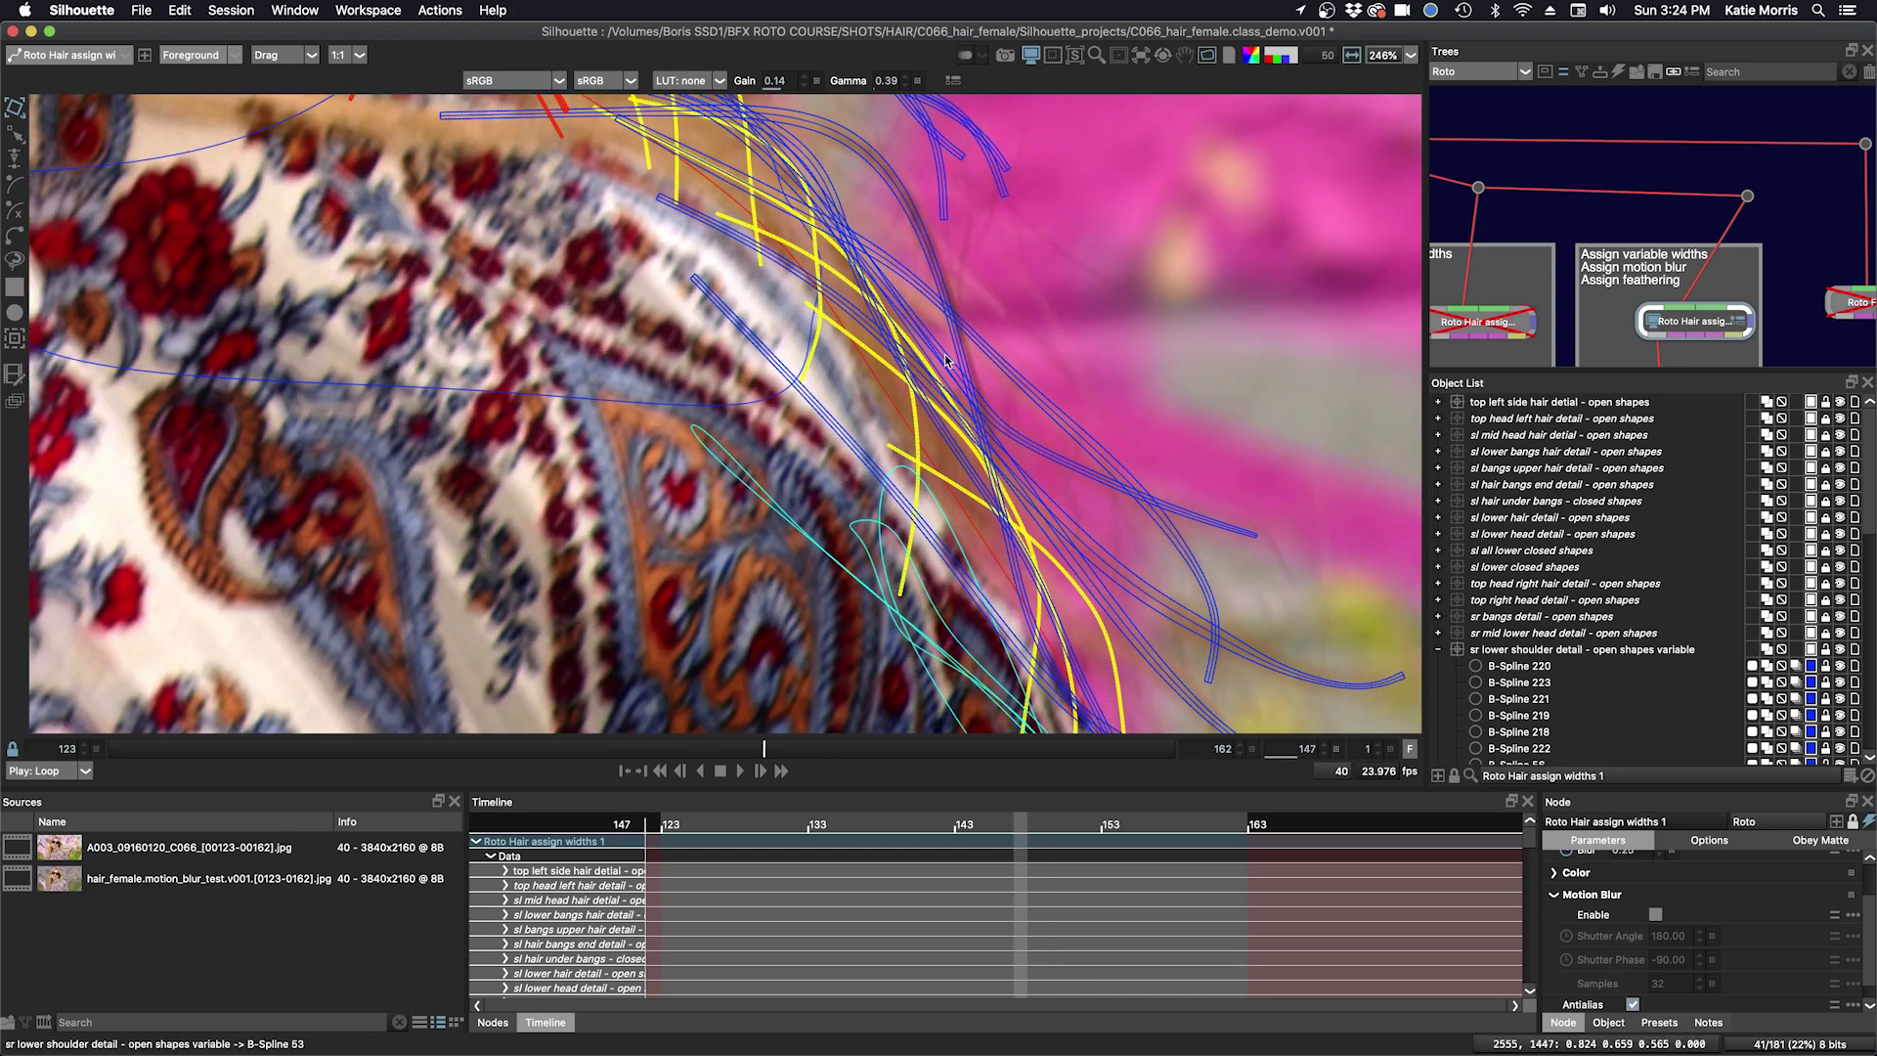
{"action": "left_click", "coordinate": [696, 751]}
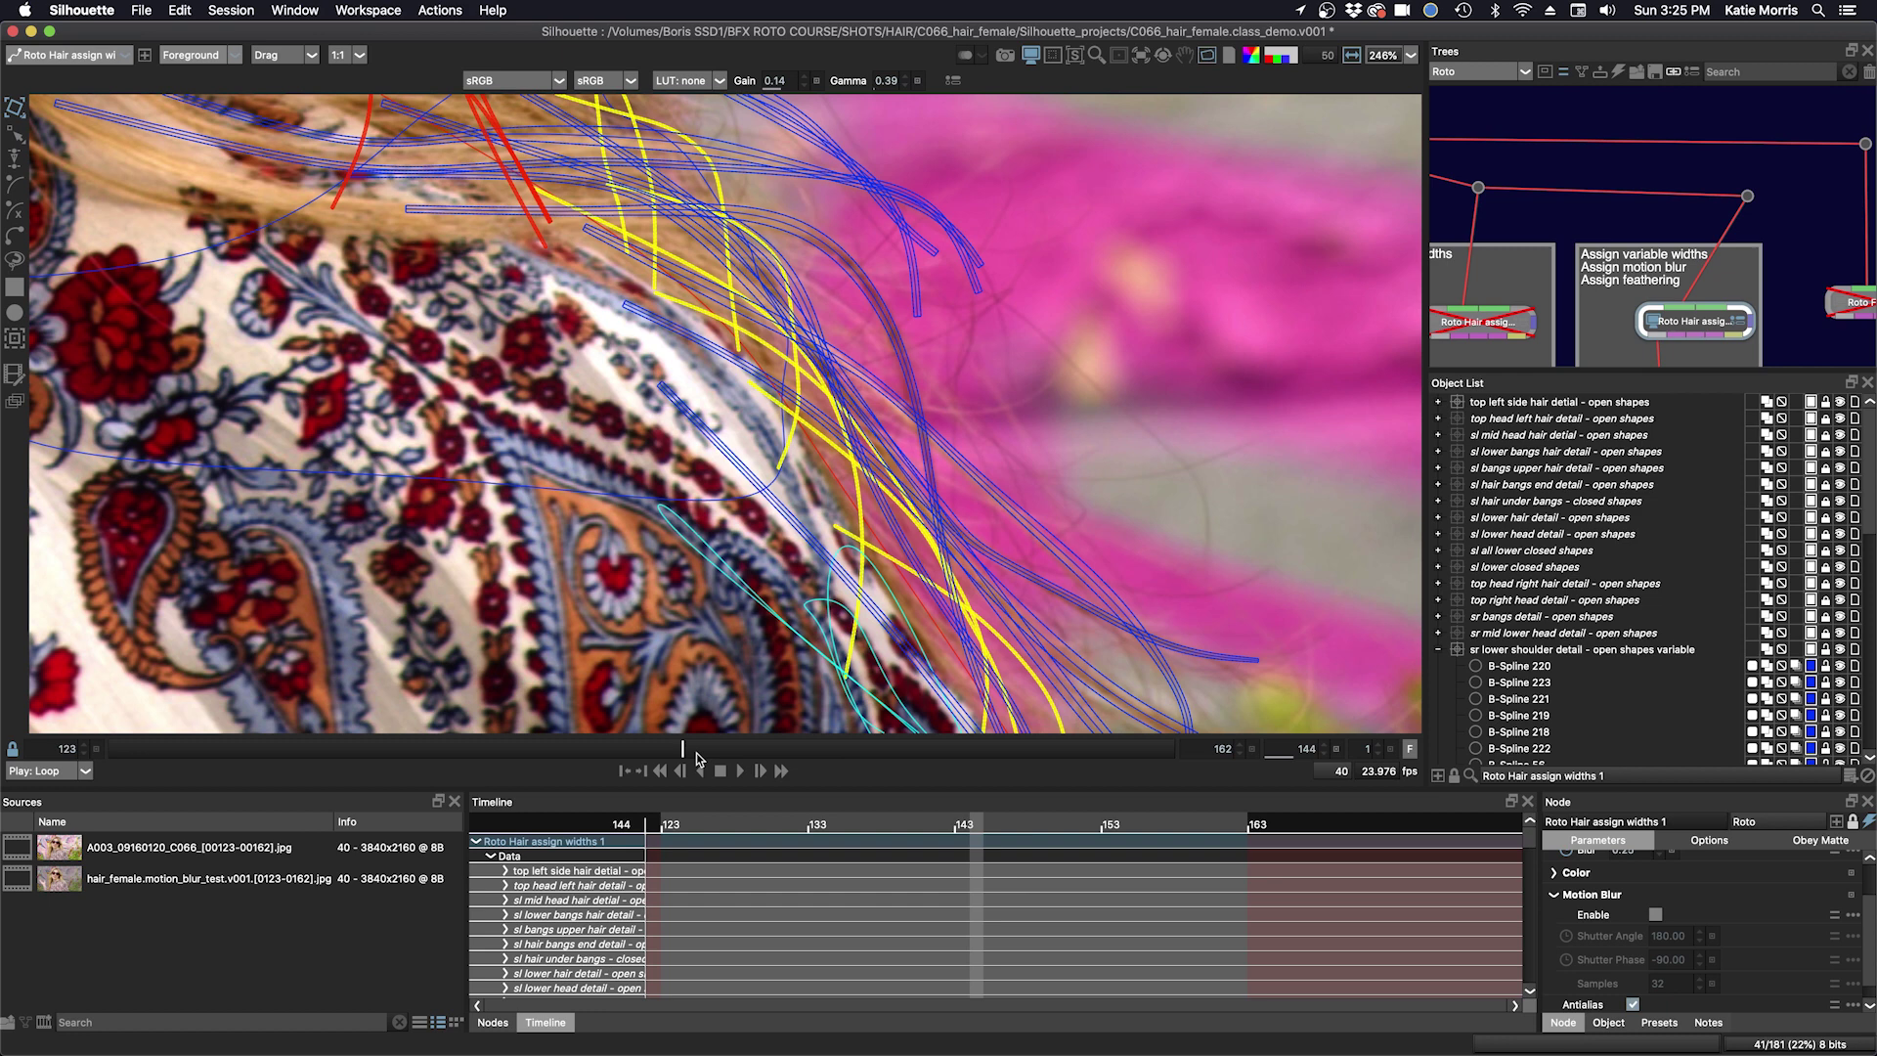
{"action": "scroll", "coordinate": [821, 646], "scroll_direction": "left", "scroll_amount": 1}
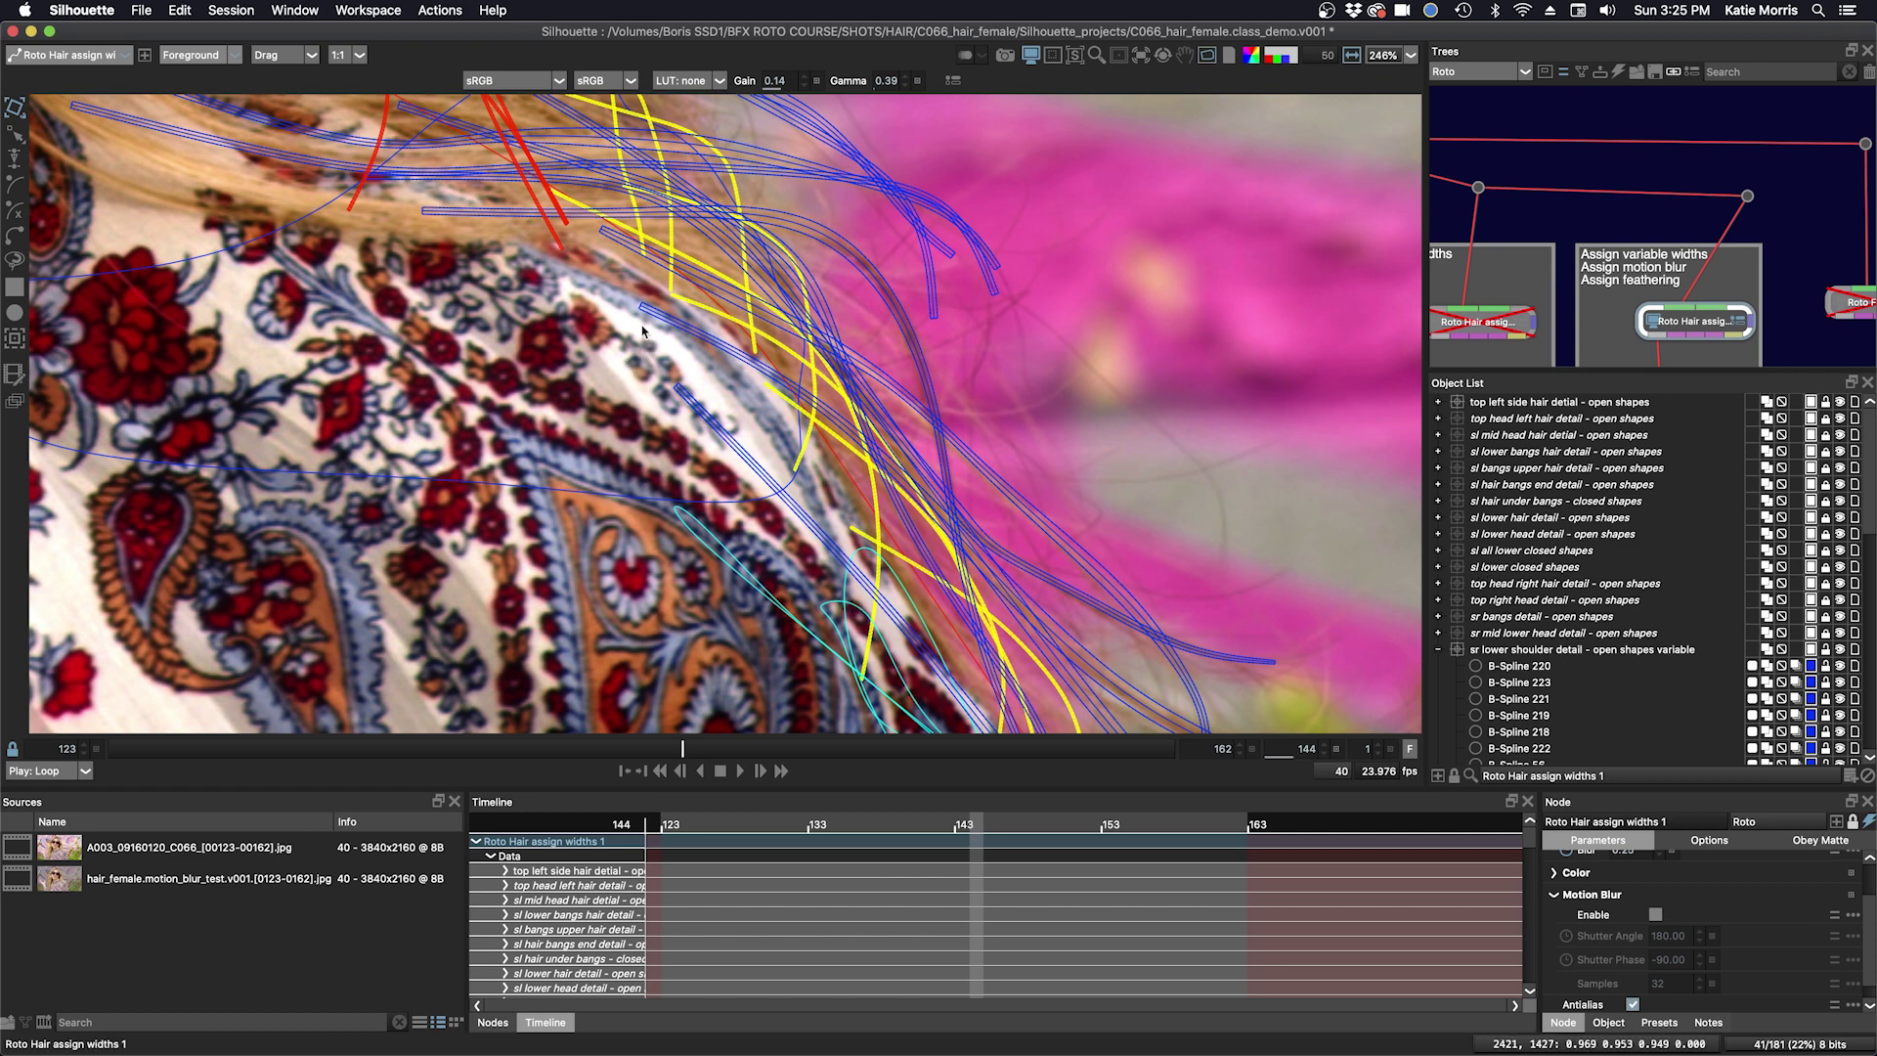
{"action": "scroll", "coordinate": [932, 329], "scroll_direction": "up", "scroll_amount": 3}
{"action": "scroll", "coordinate": [932, 329], "scroll_direction": "left", "scroll_amount": 3}
Select B-Spline 56 and enter point edit, then move on to B-Spline 55.
{"action": "left_click", "coordinate": [932, 328]}
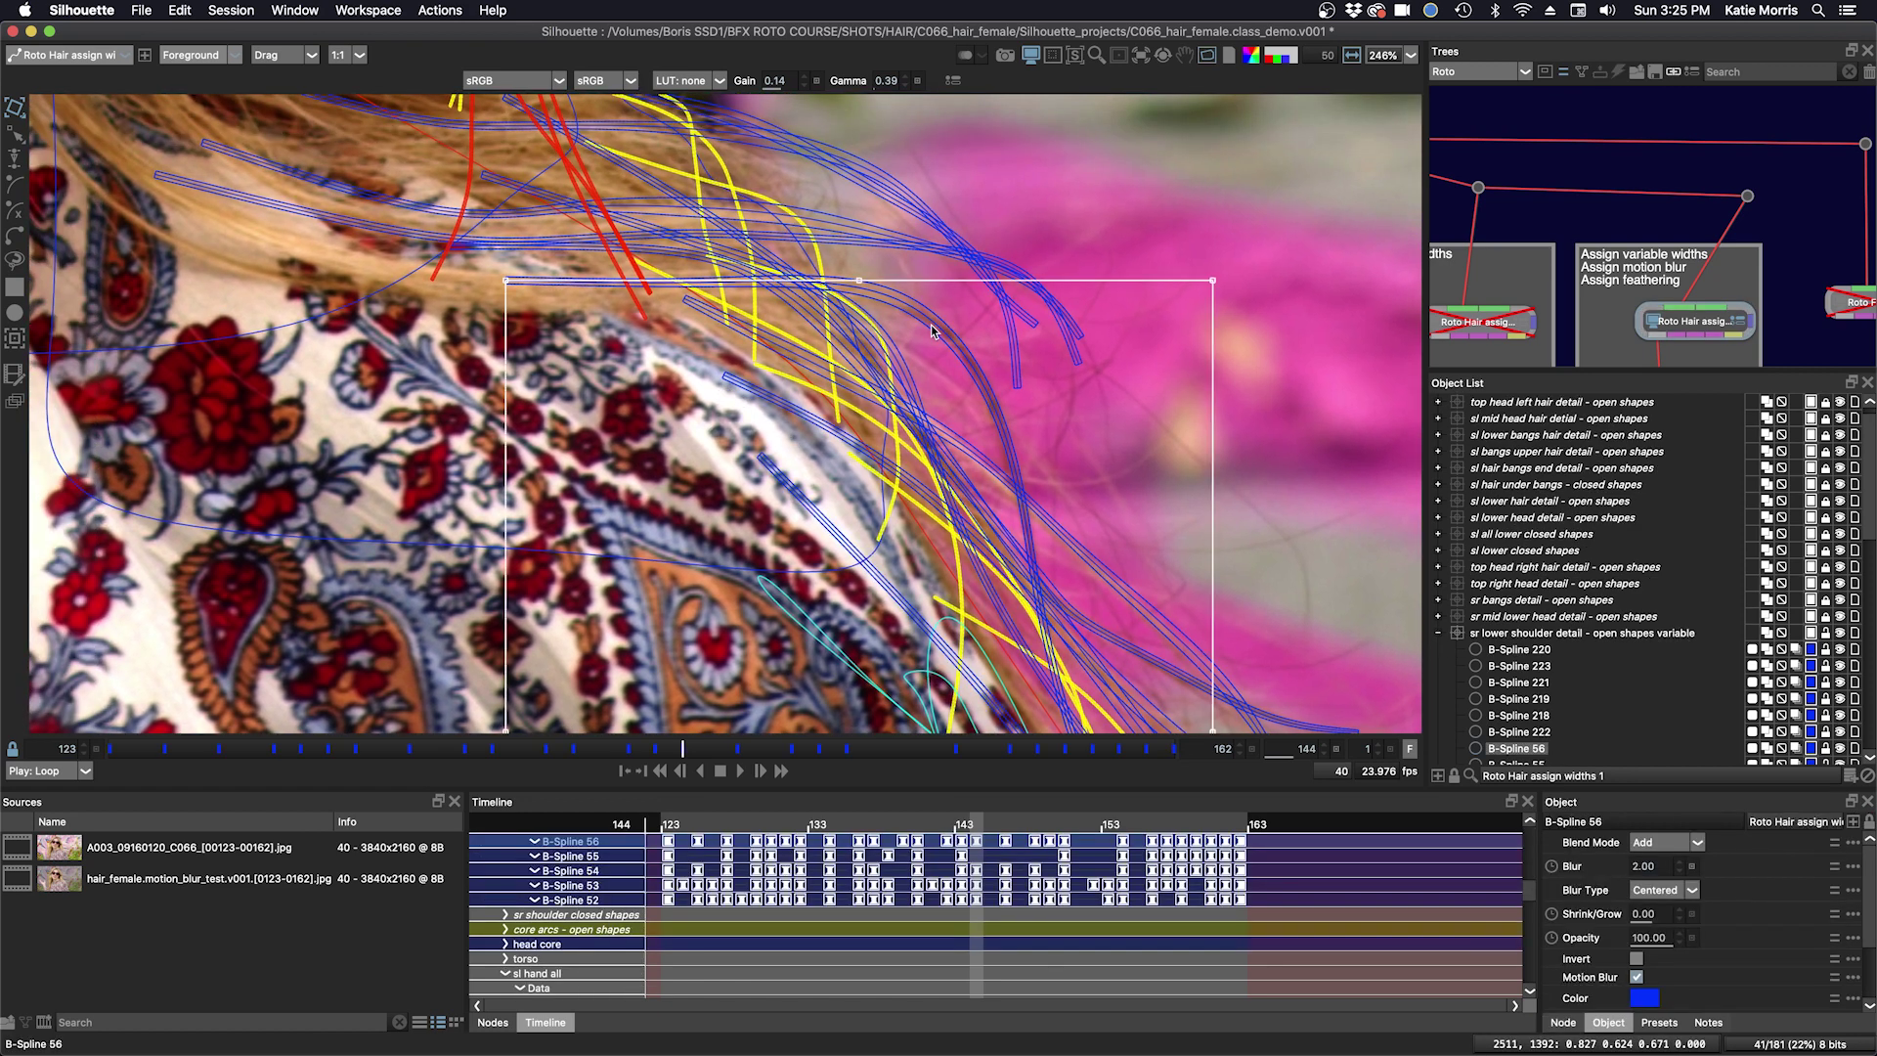
{"action": "double_click", "coordinate": [932, 329]}
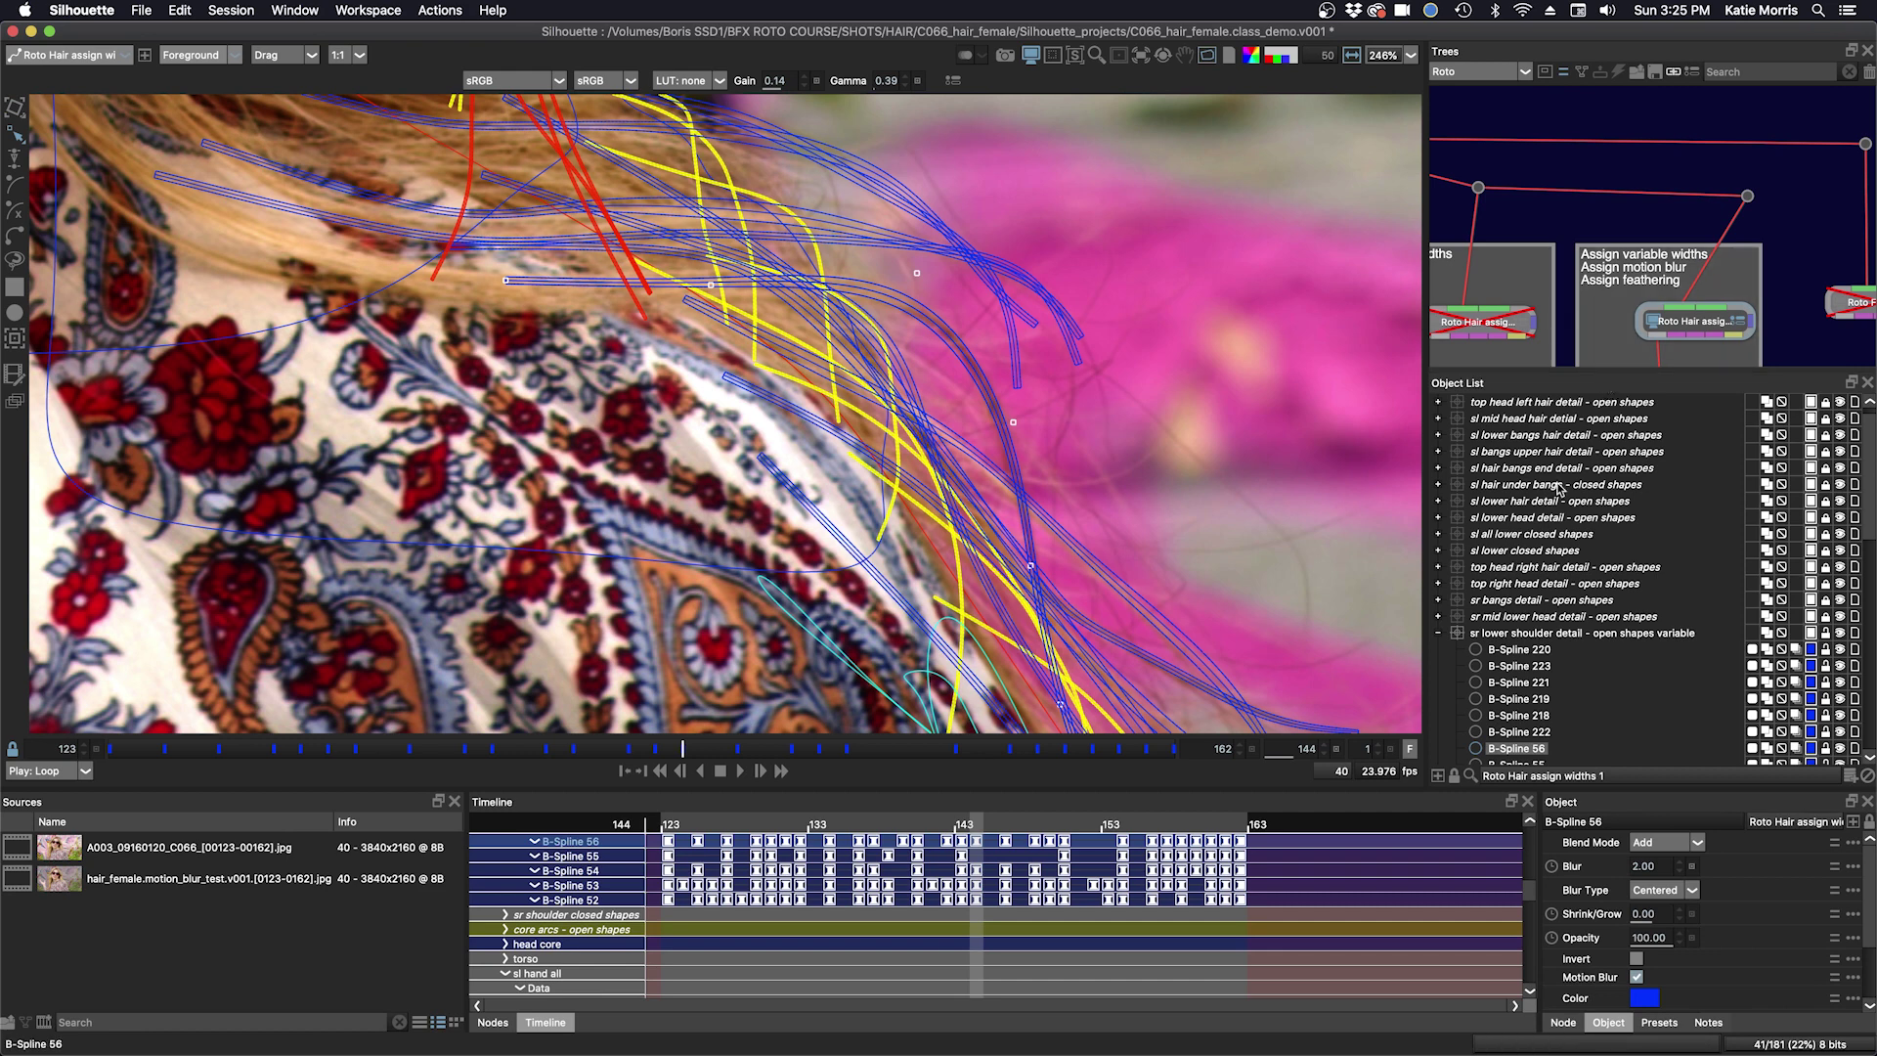
{"action": "scroll", "coordinate": [1026, 454], "scroll_direction": "up", "scroll_amount": 3}
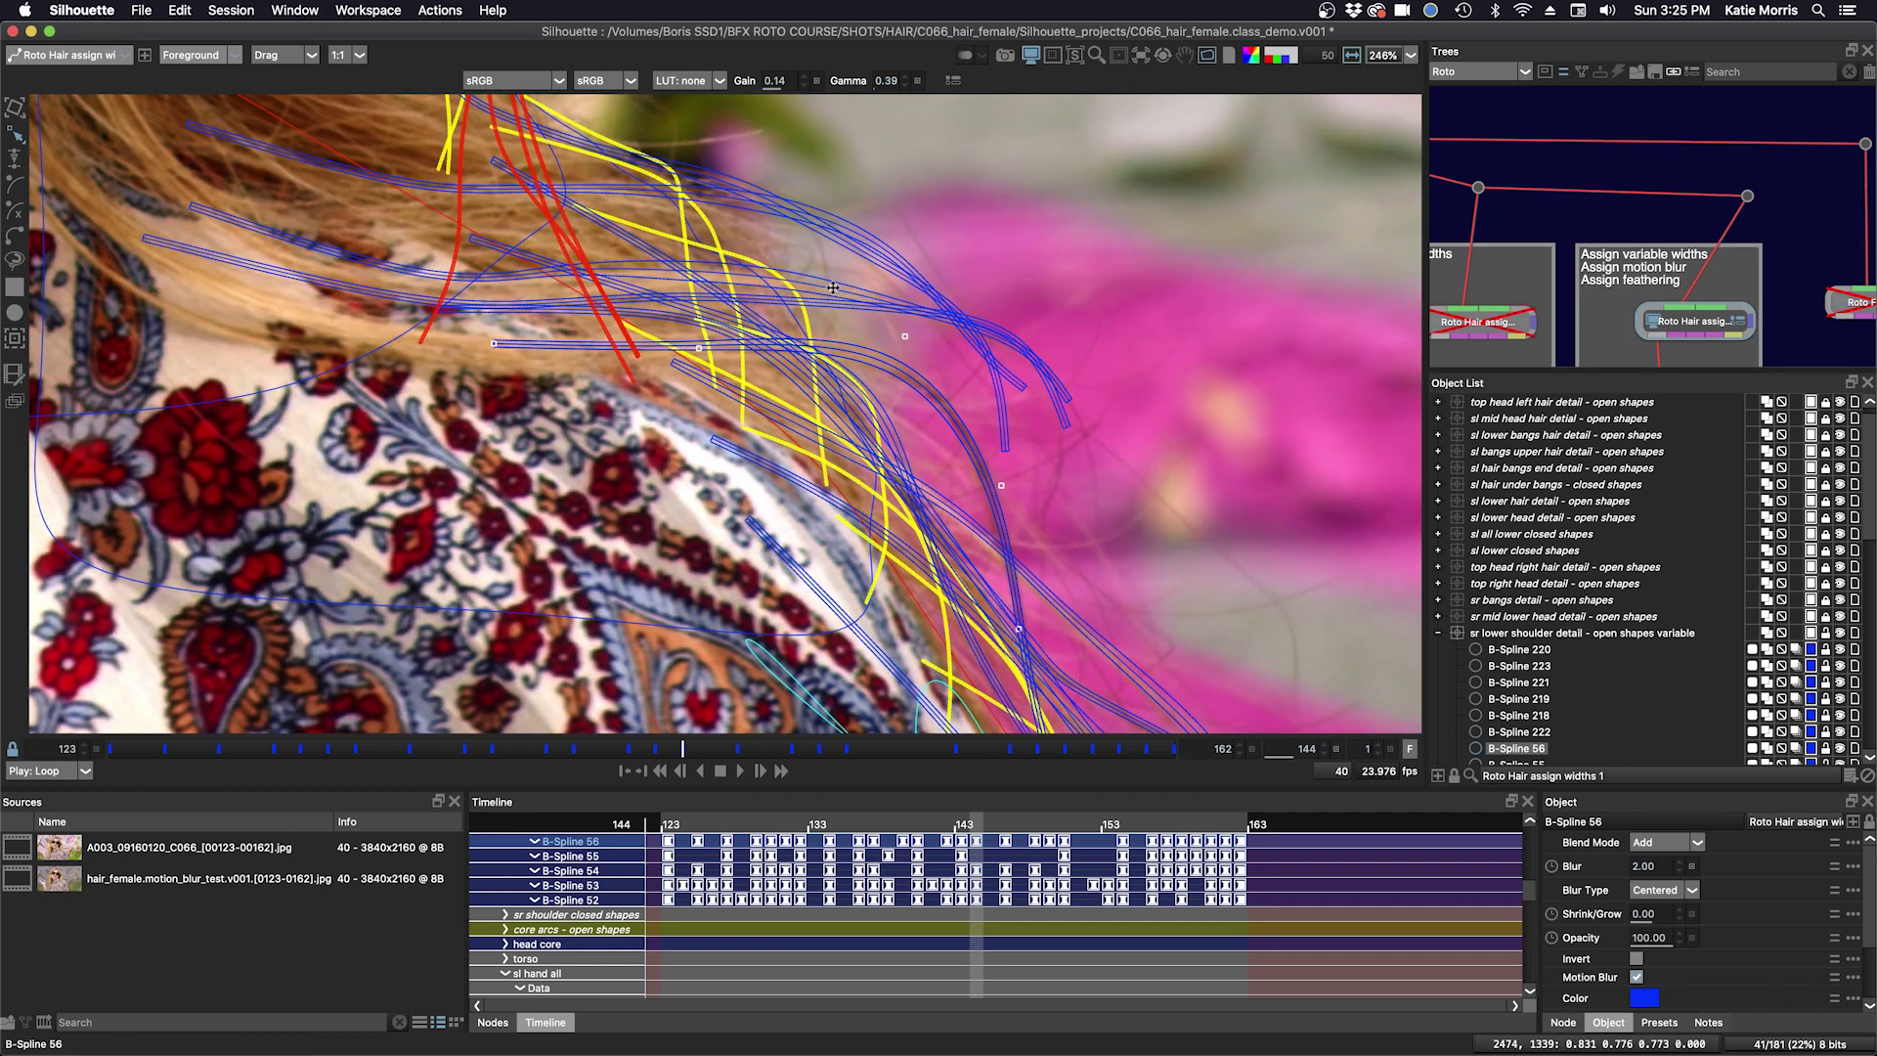
{"action": "scroll", "coordinate": [1049, 514], "scroll_direction": "up", "scroll_amount": 2}
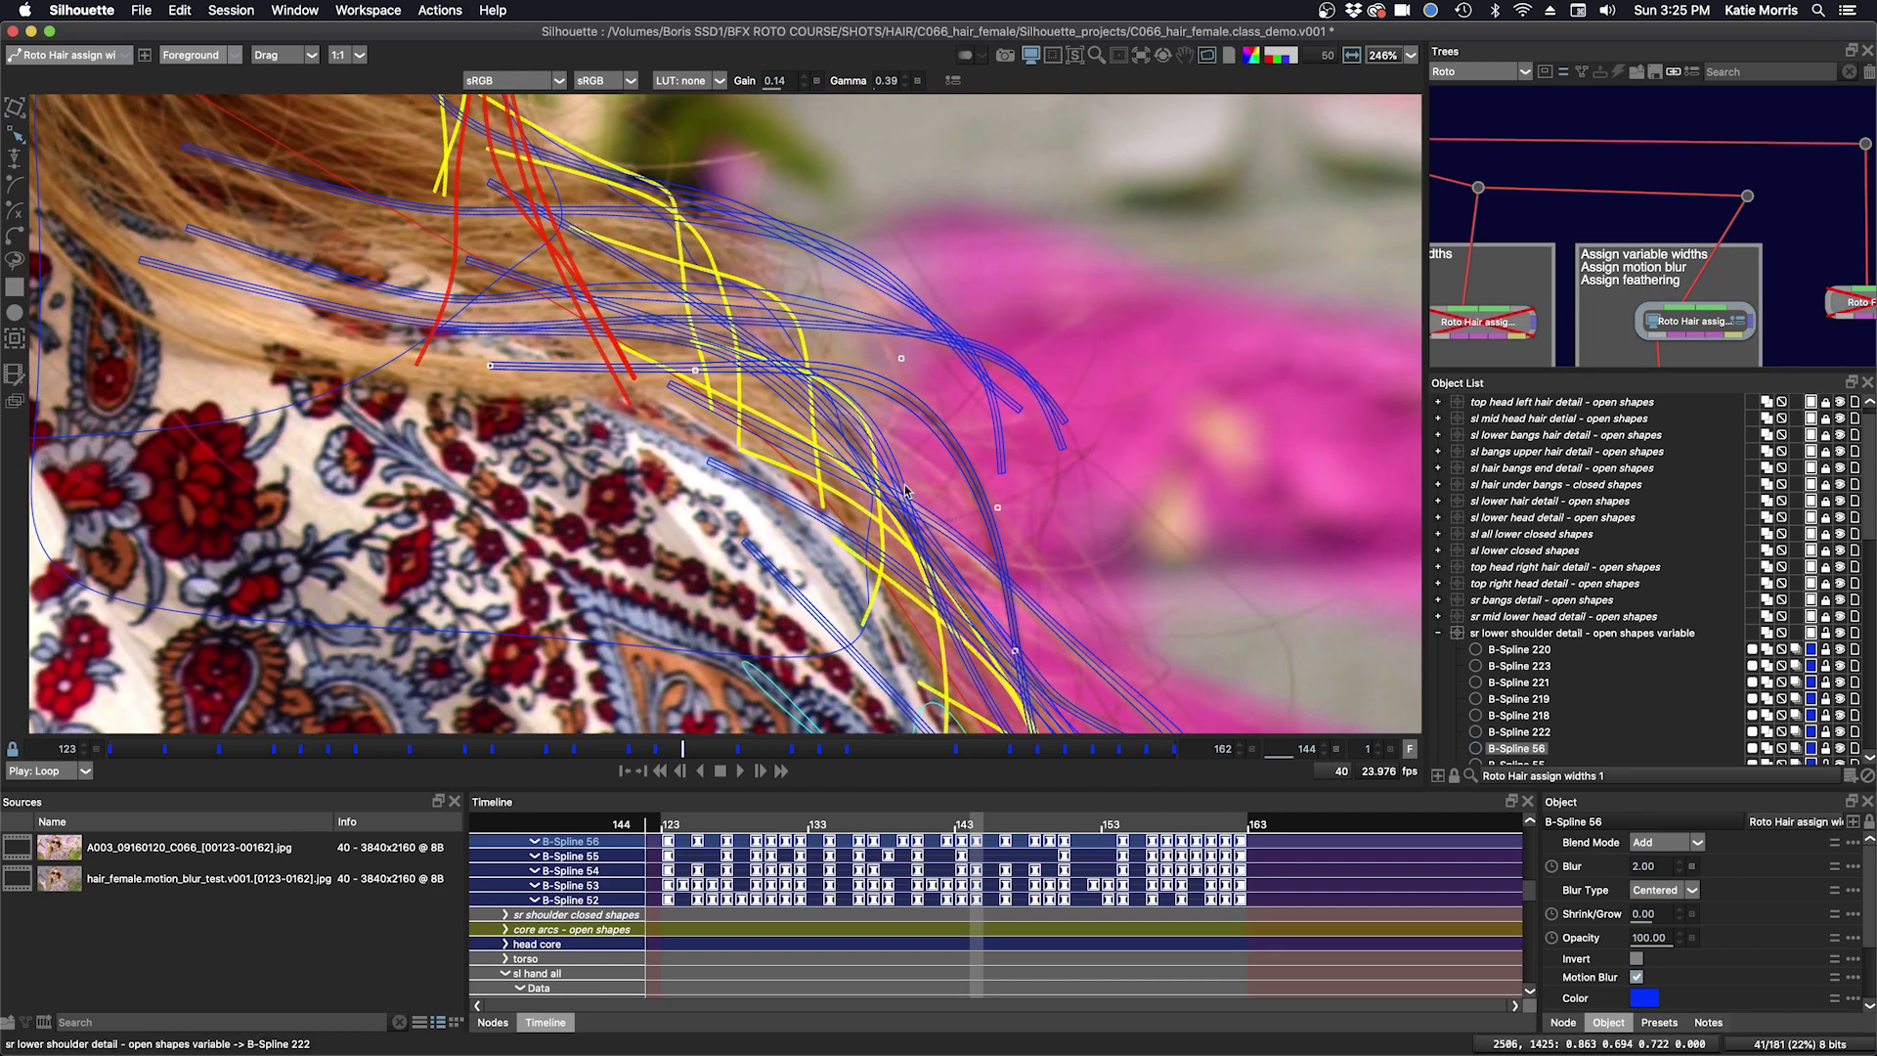
{"action": "scroll", "coordinate": [1075, 564], "scroll_direction": "down", "scroll_amount": 2}
{"action": "scroll", "coordinate": [1072, 540], "scroll_direction": "down", "scroll_amount": 1}
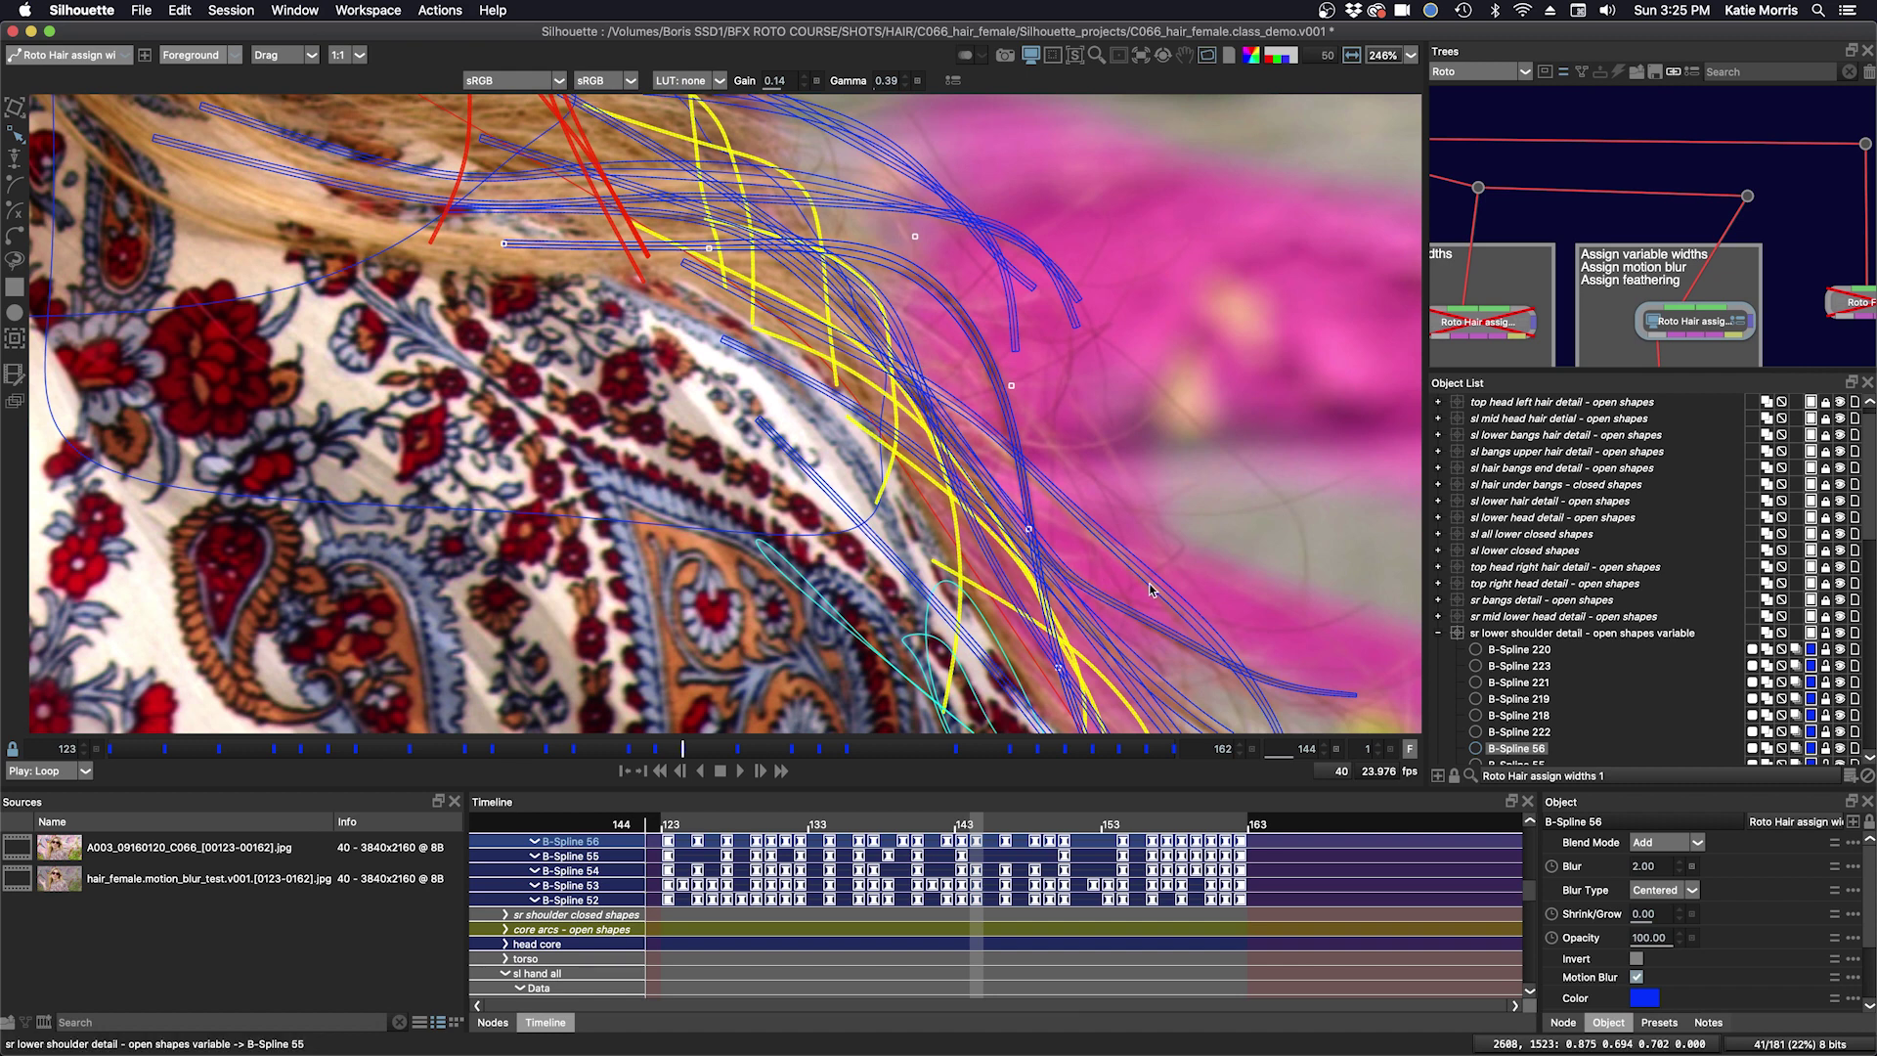
{"action": "key", "text": "Down"}
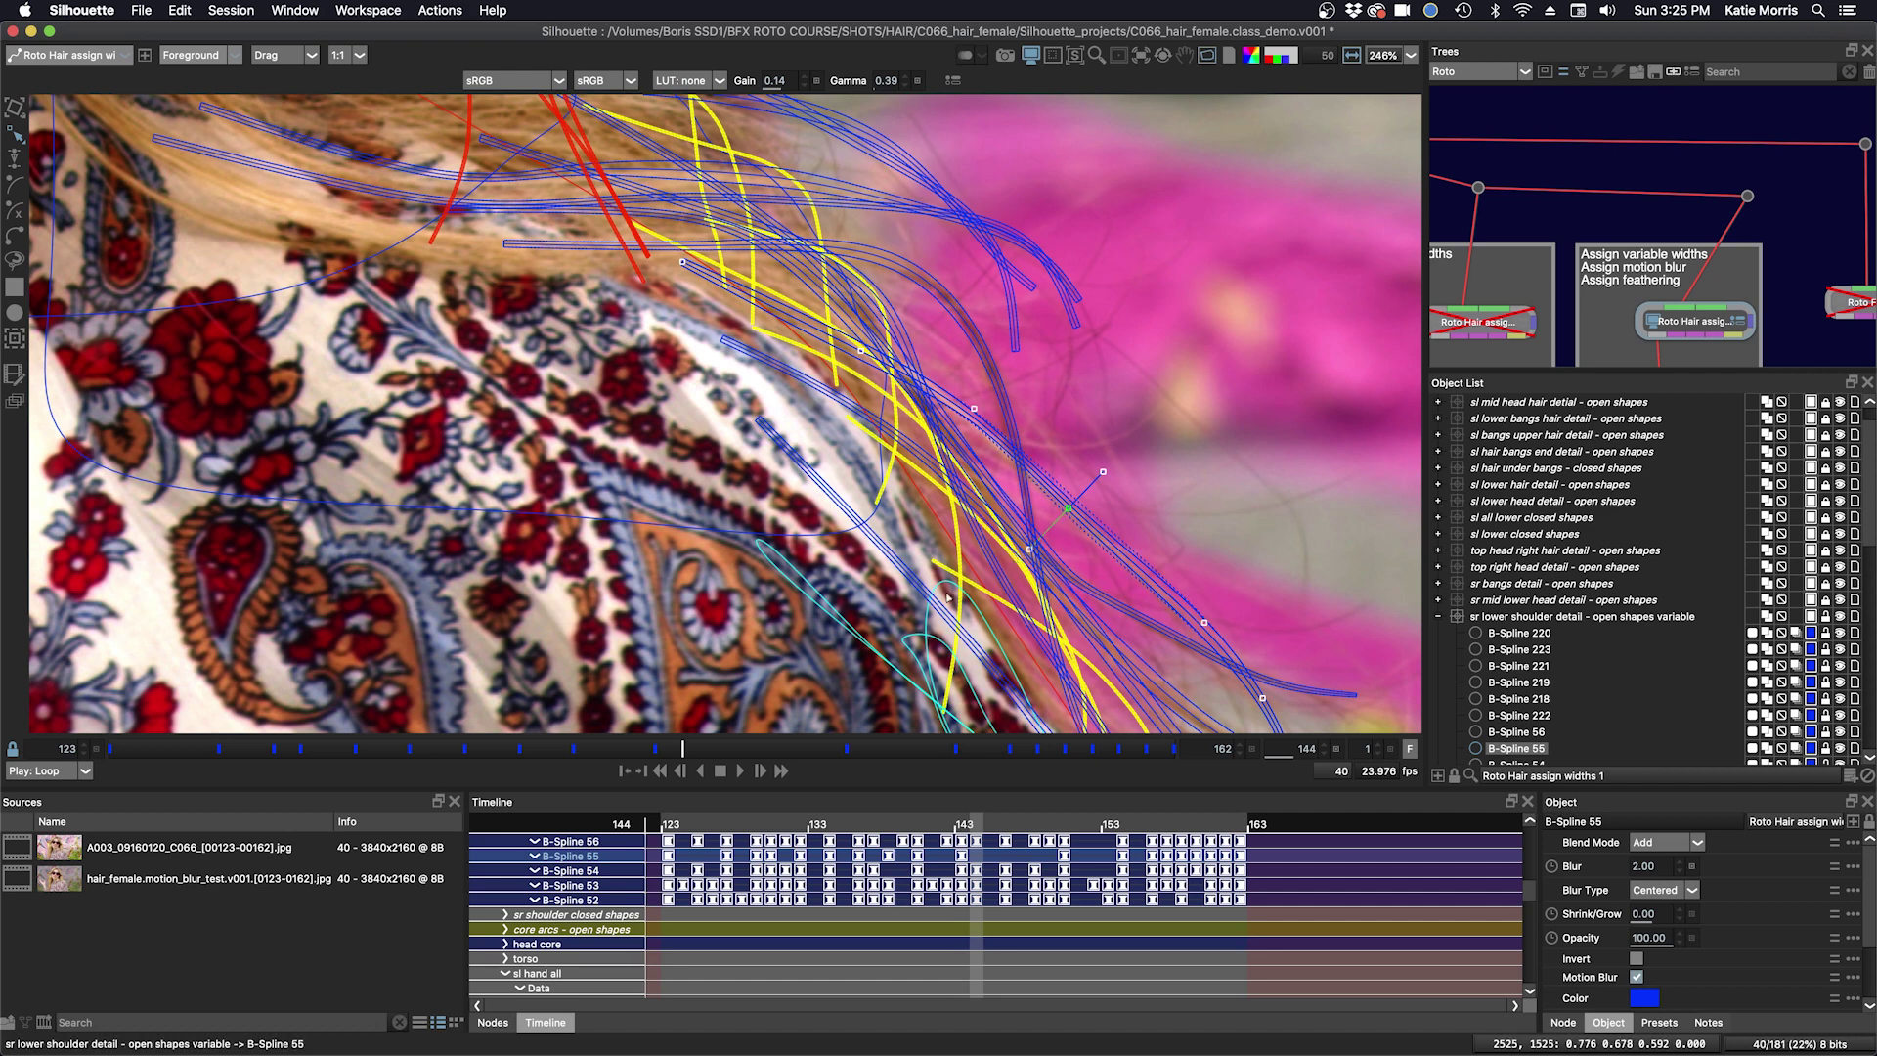
{"action": "scroll", "coordinate": [1027, 545], "scroll_direction": "up", "scroll_amount": 3}
{"action": "scroll", "coordinate": [1056, 499], "scroll_direction": "up", "scroll_amount": 3}
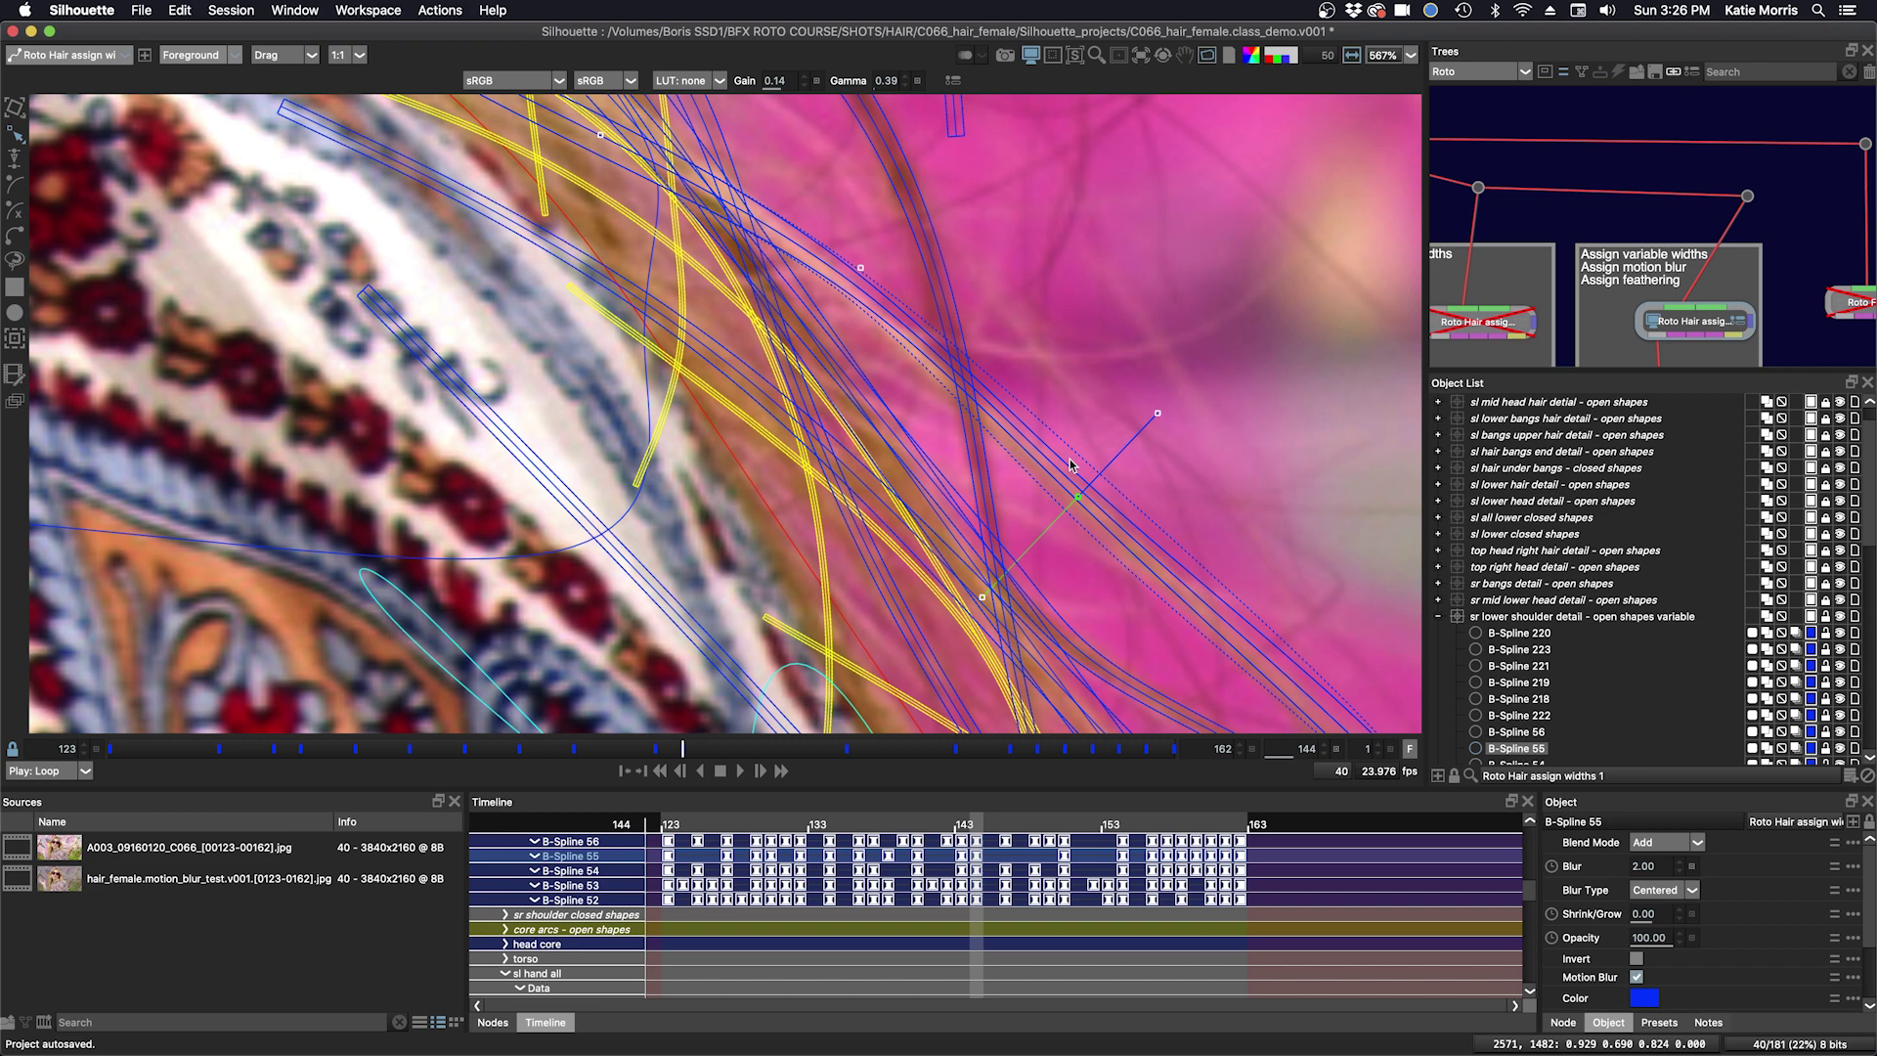
Show the output alpha matte with overlays hidden, comparing it against the colour image.
{"action": "key", "text": "2"}
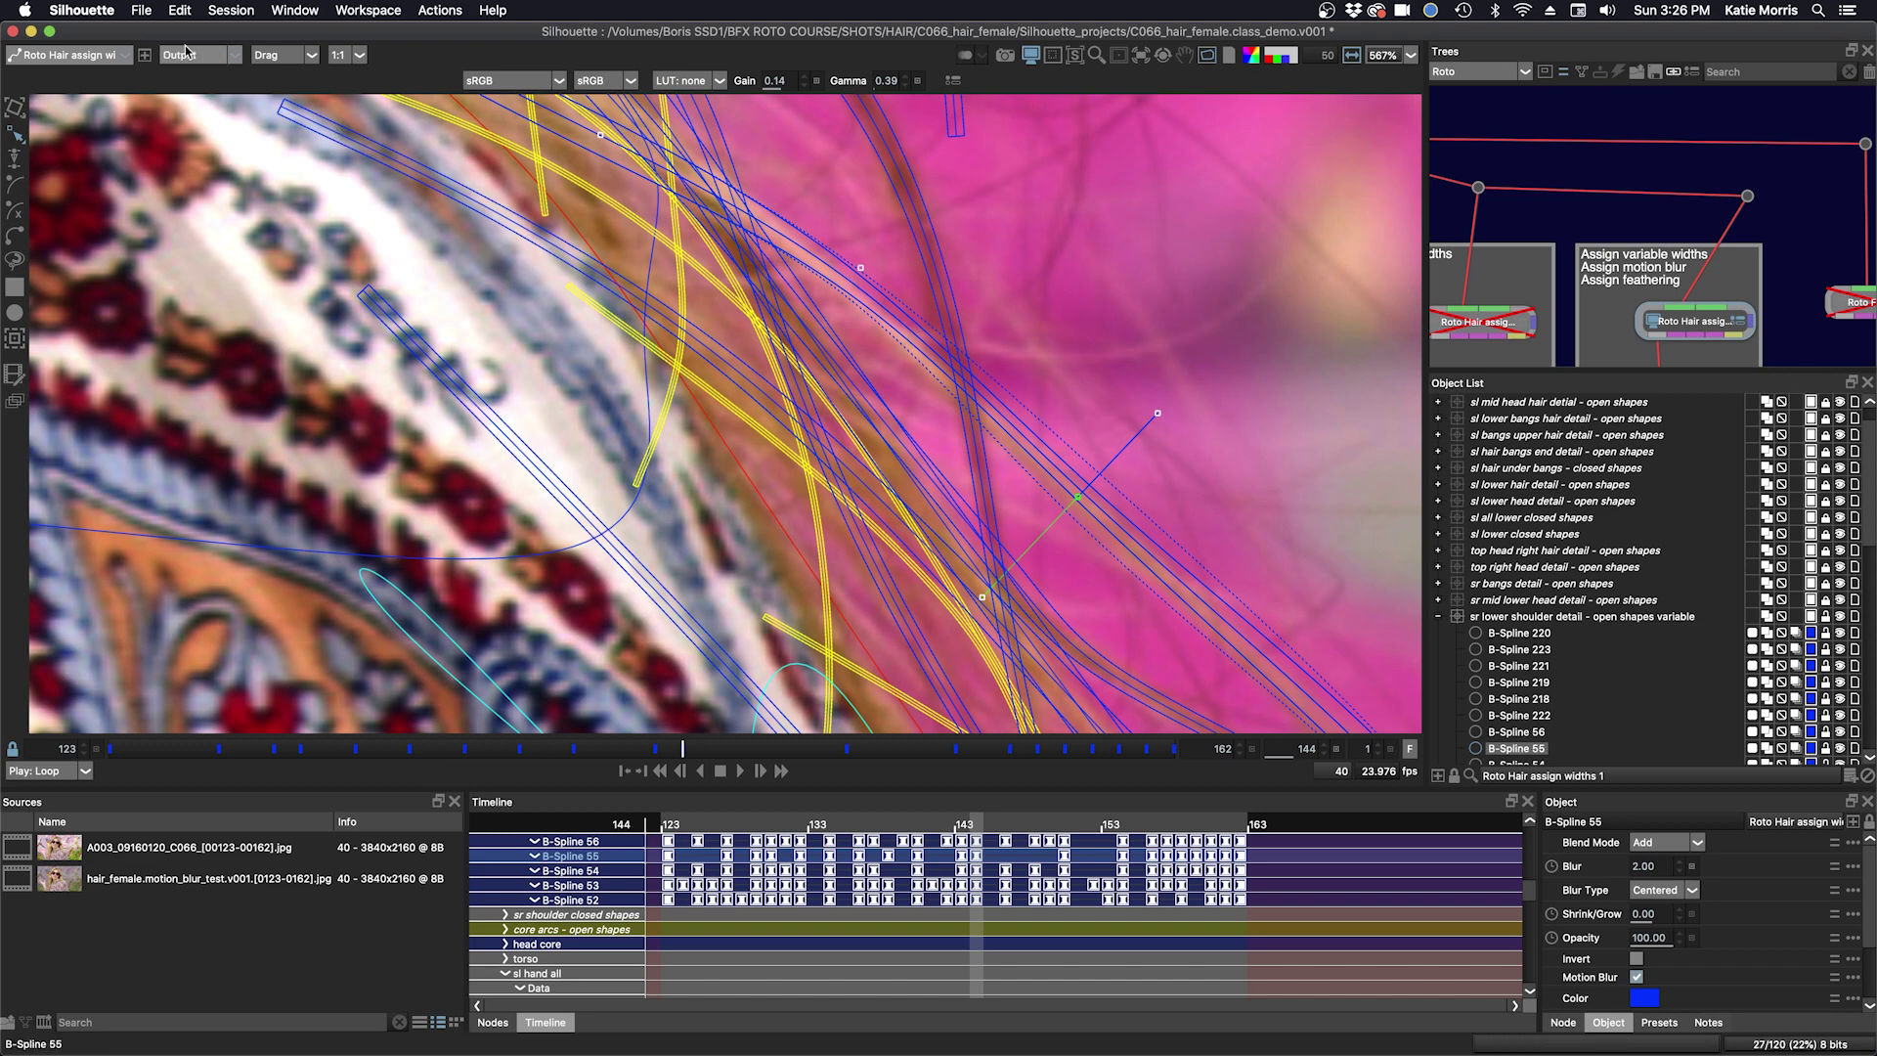
{"action": "key", "text": "3"}
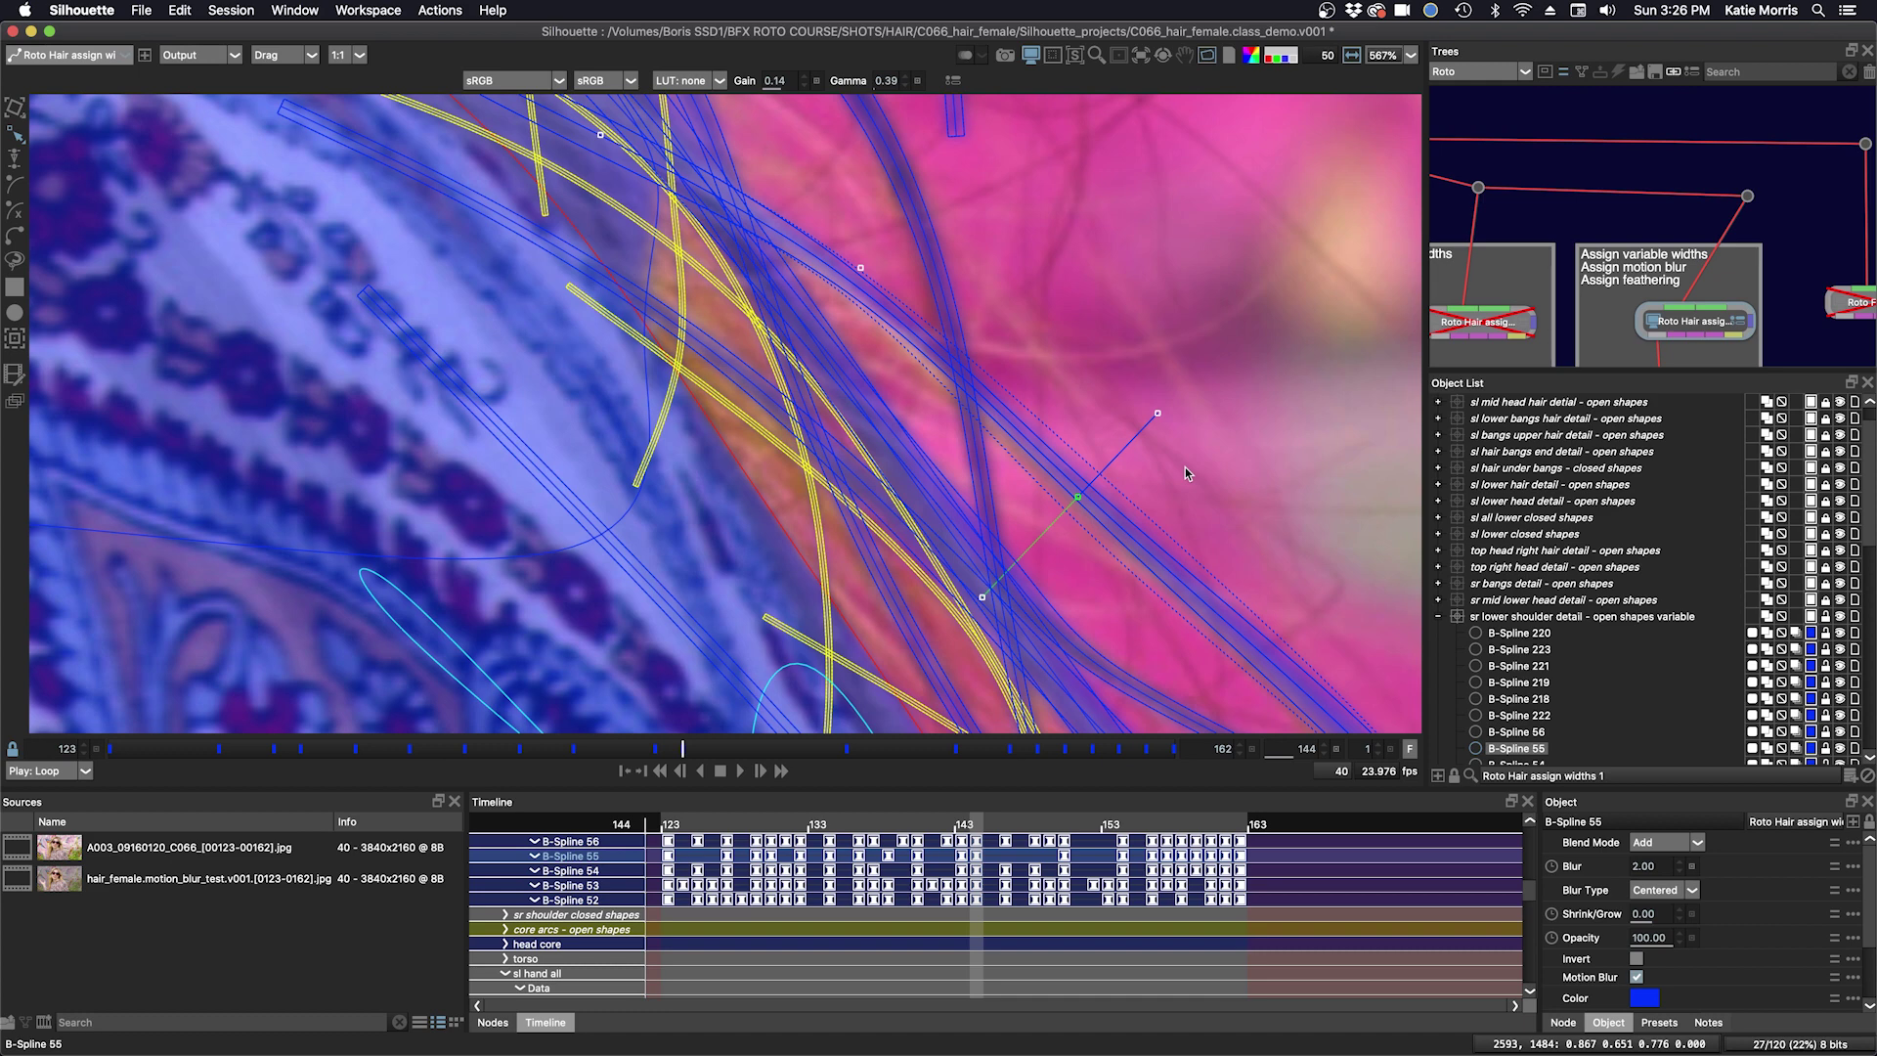
{"action": "key", "text": "o"}
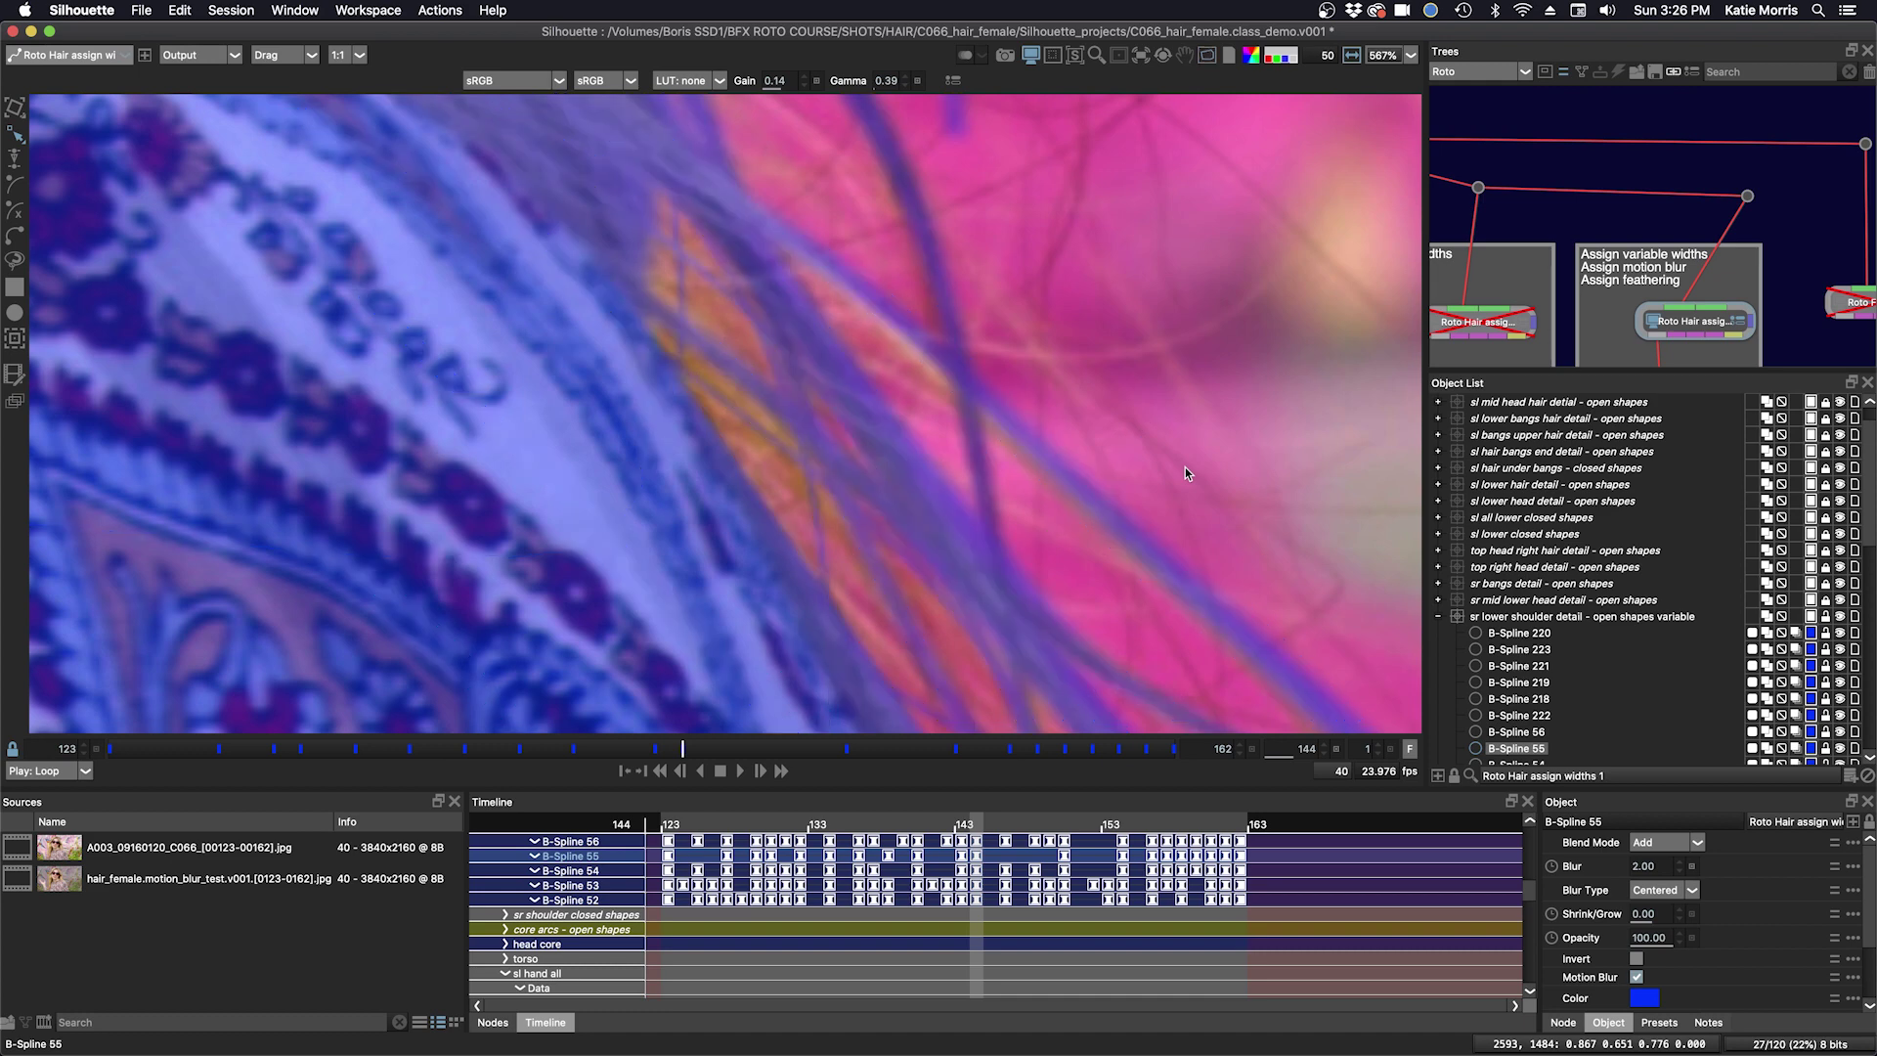
{"action": "key", "text": "a"}
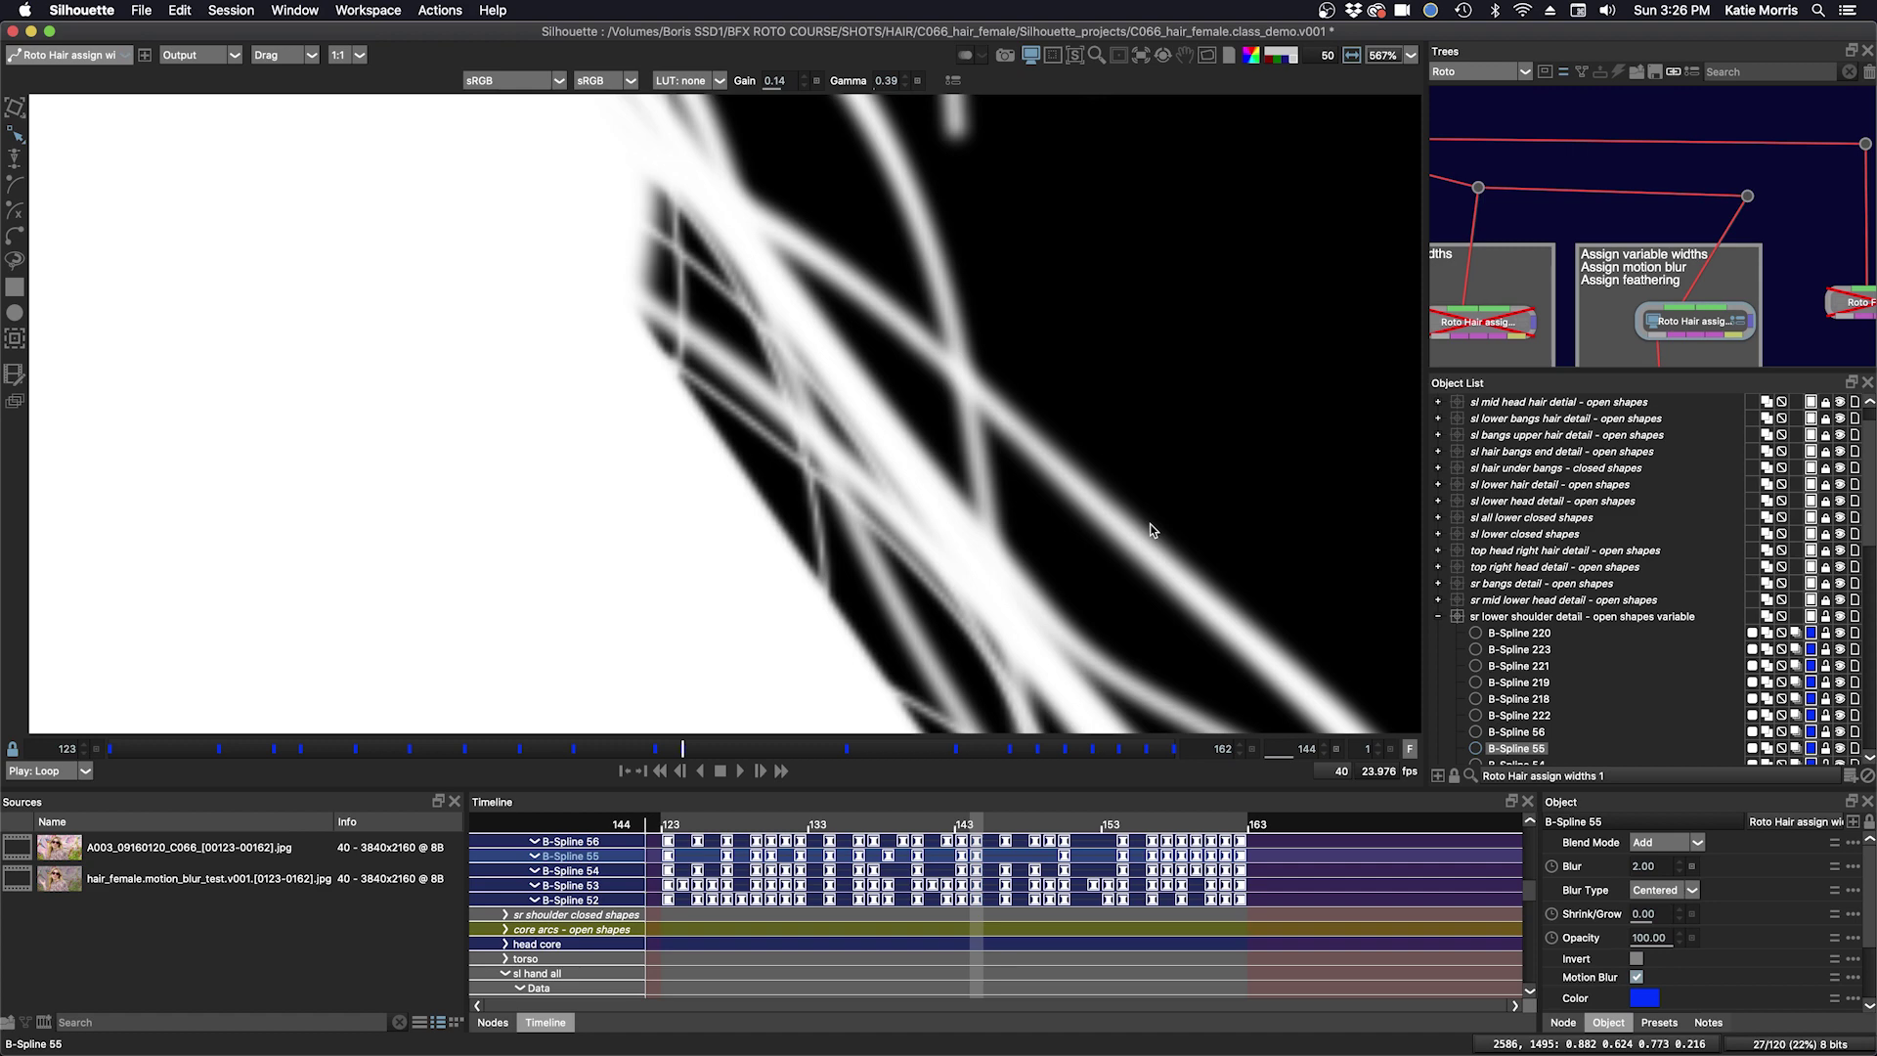
{"action": "key", "text": "a"}
{"action": "key", "text": "a"}
{"action": "key", "text": "a"}
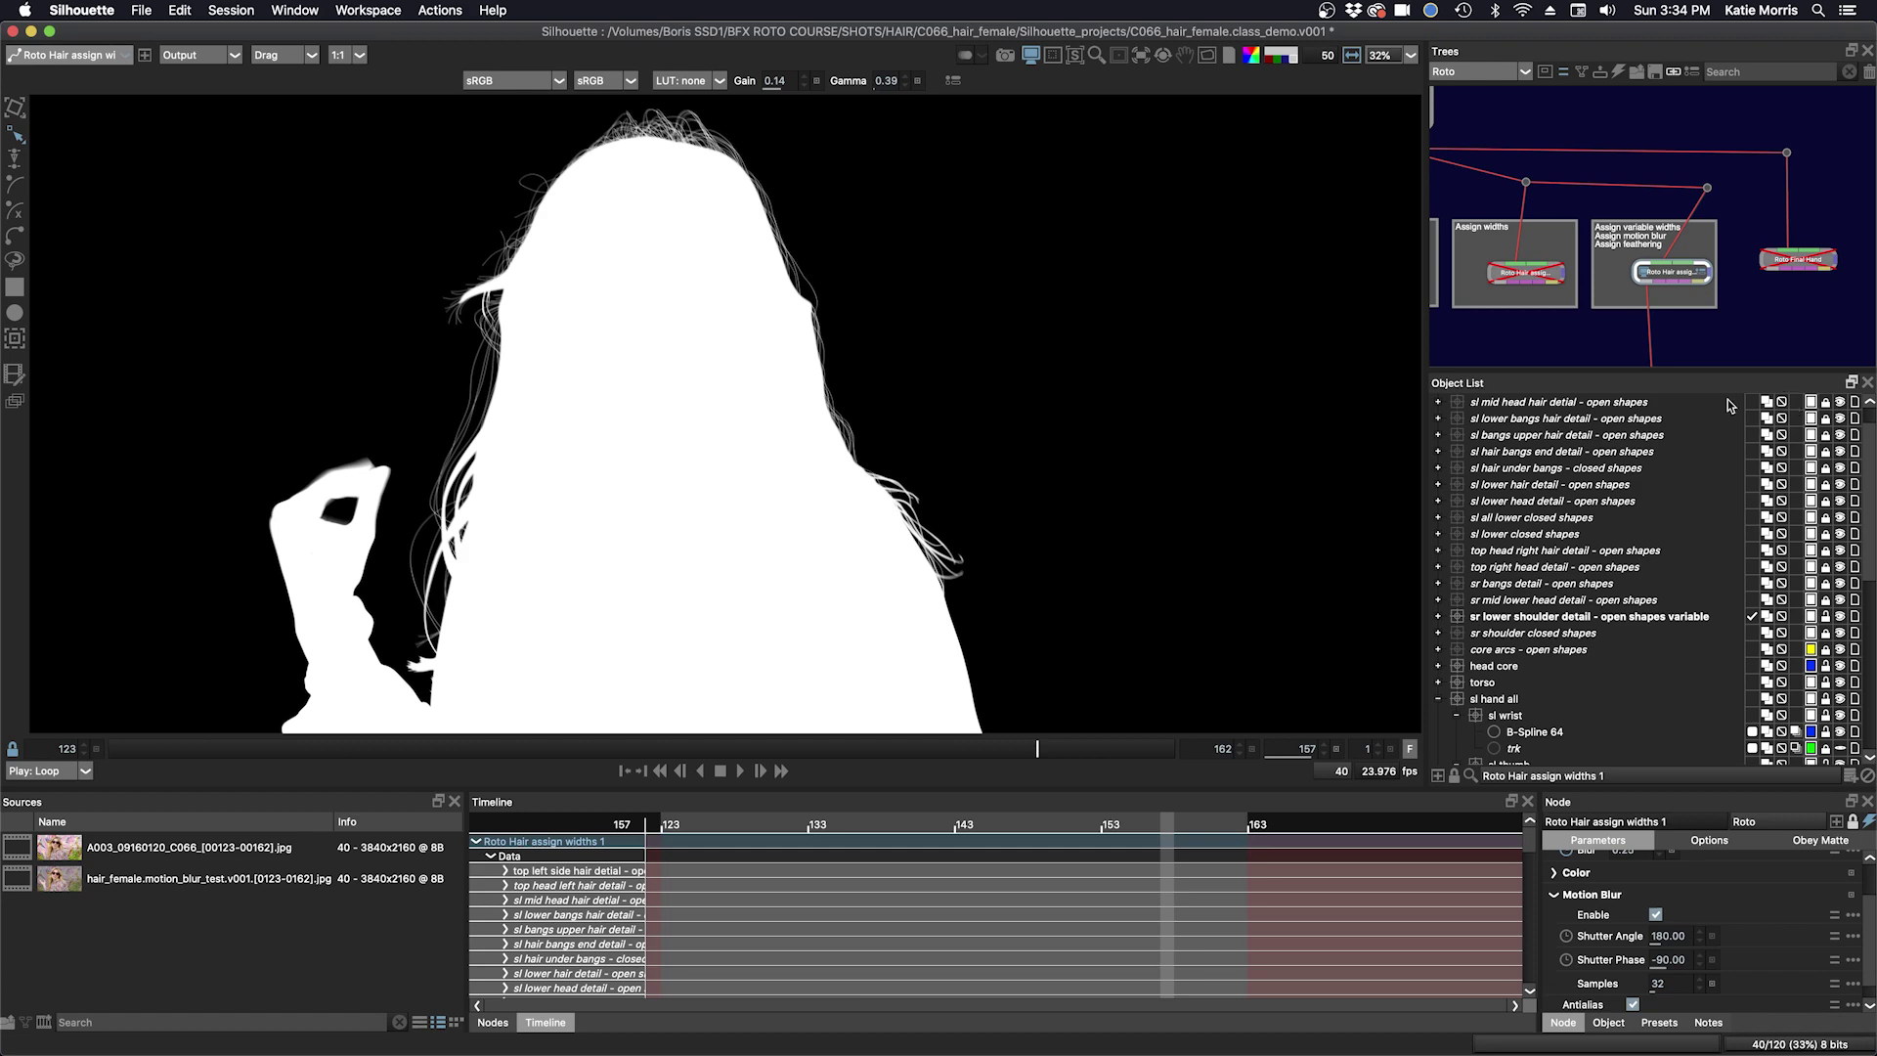
{"action": "left_click_drag", "start_coordinate": [1713, 373], "coordinate": [1712, 152]}
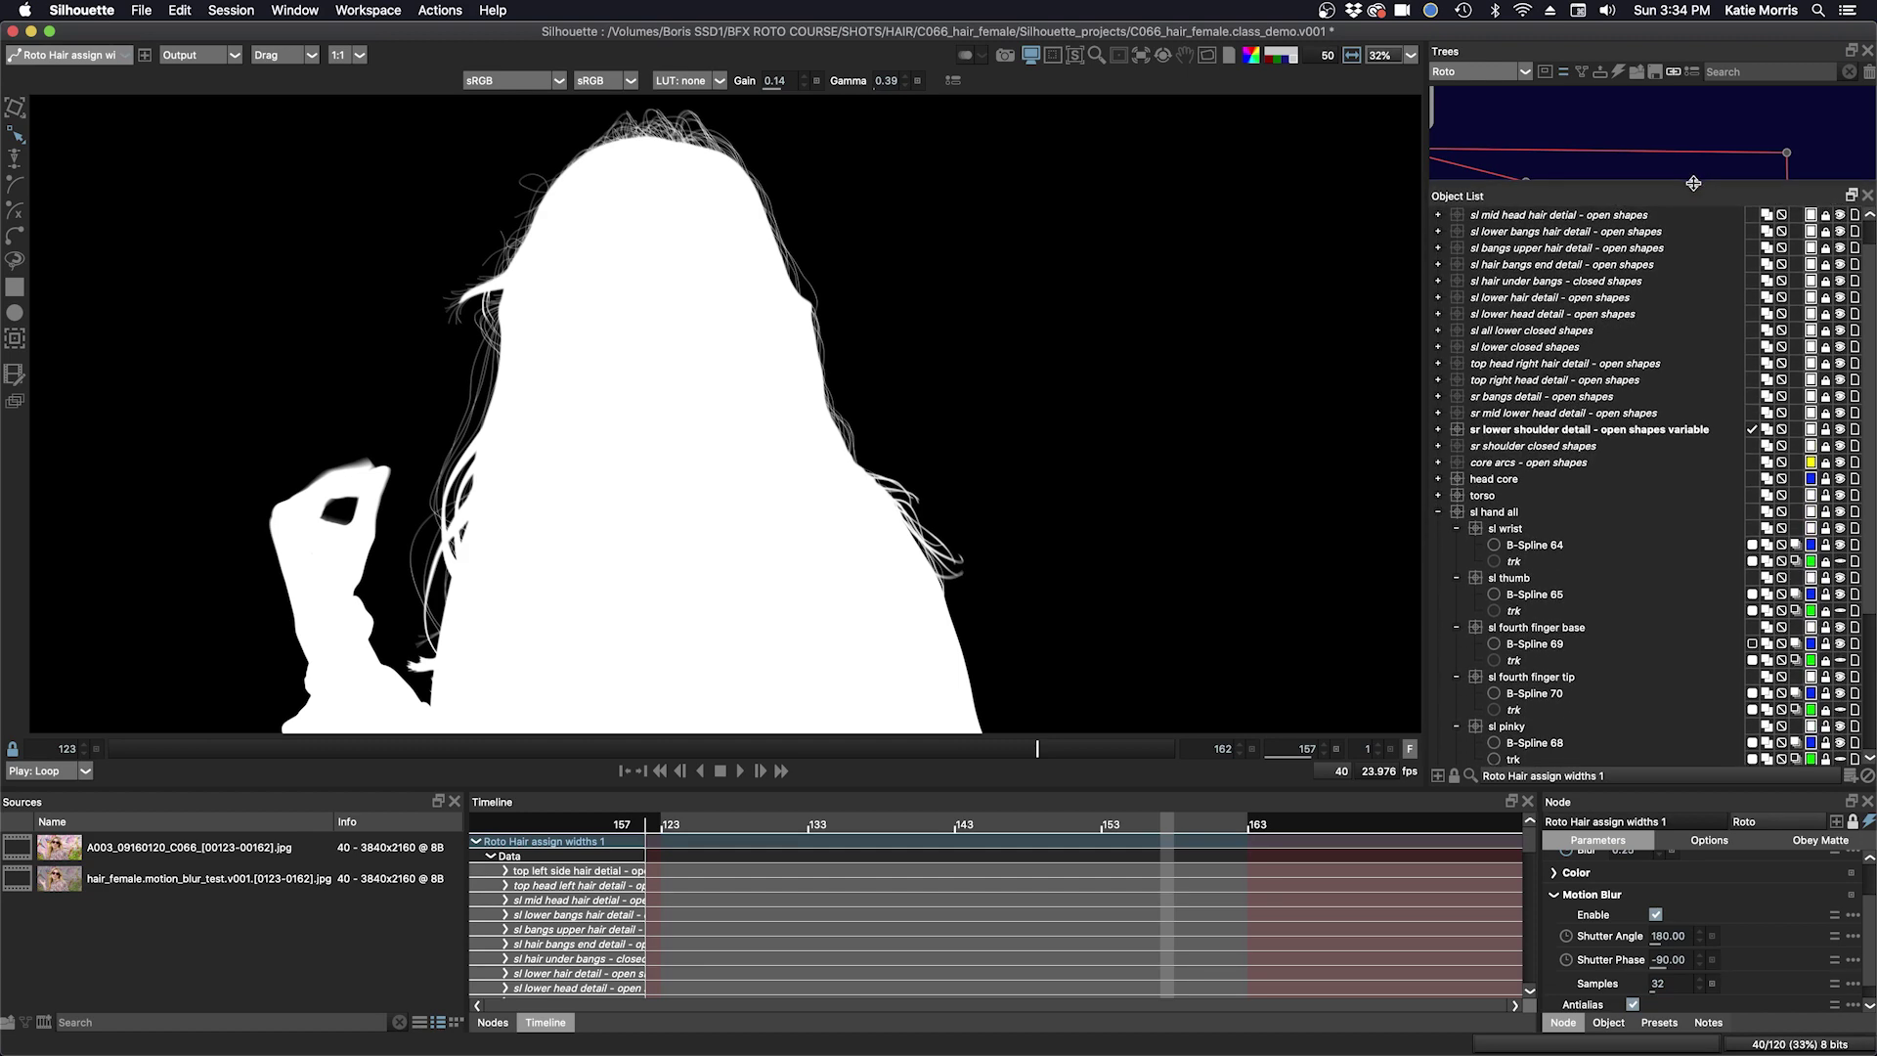
{"action": "left_click", "coordinate": [1485, 215]}
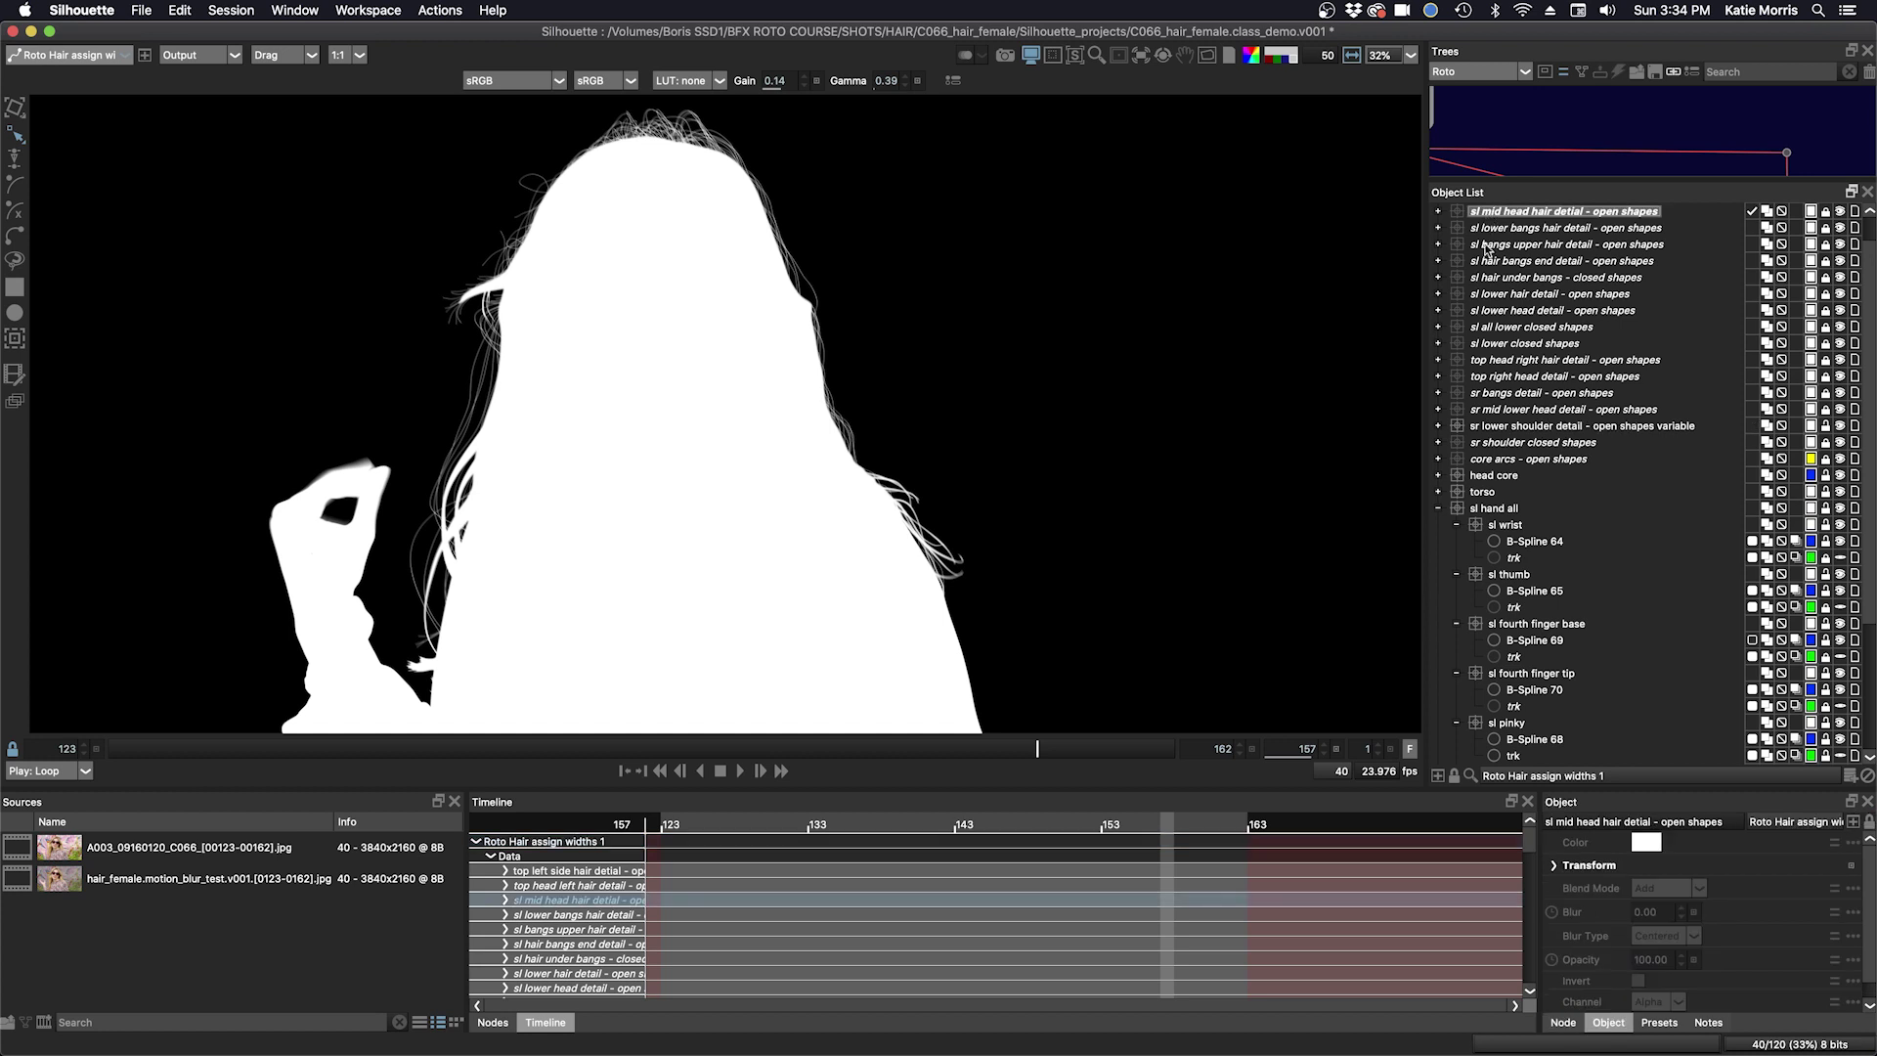
{"action": "left_click", "coordinate": [1456, 509]}
{"action": "left_click", "coordinate": [1520, 215]}
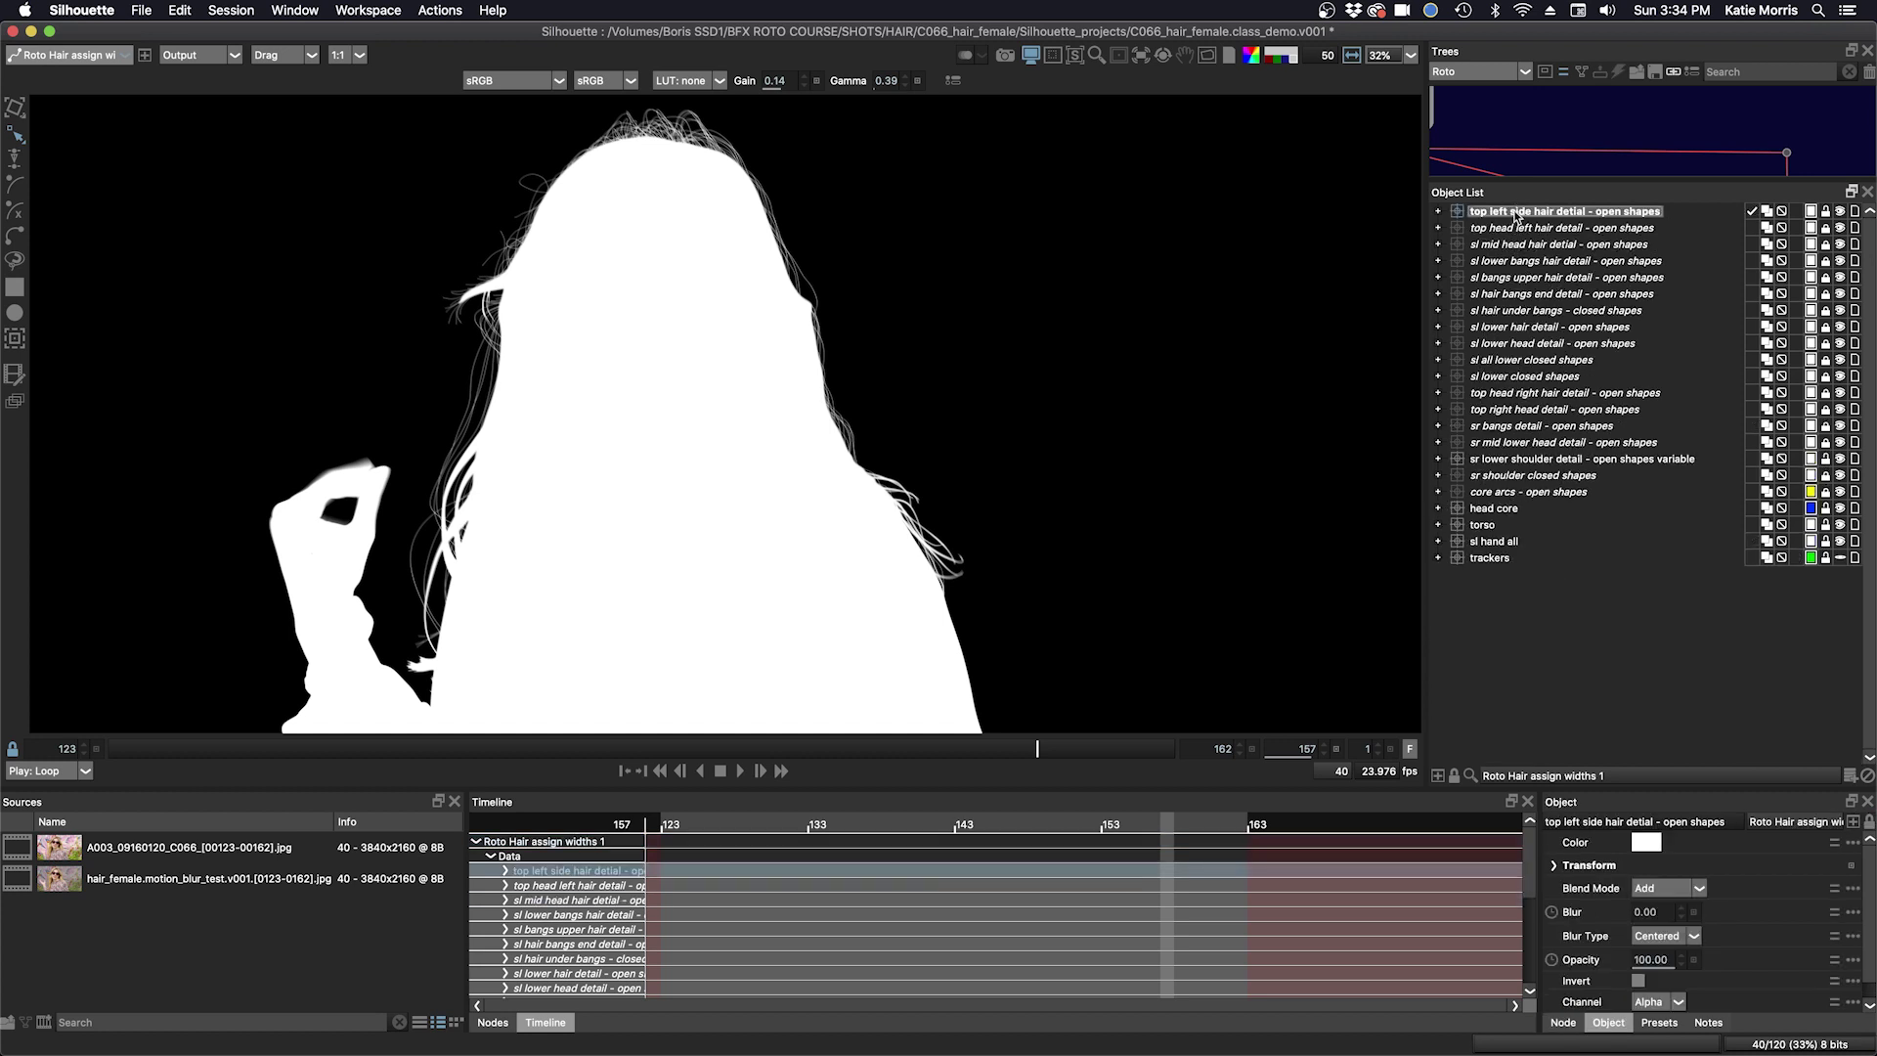
{"action": "left_click", "coordinate": [1487, 508], "text": "shift"}
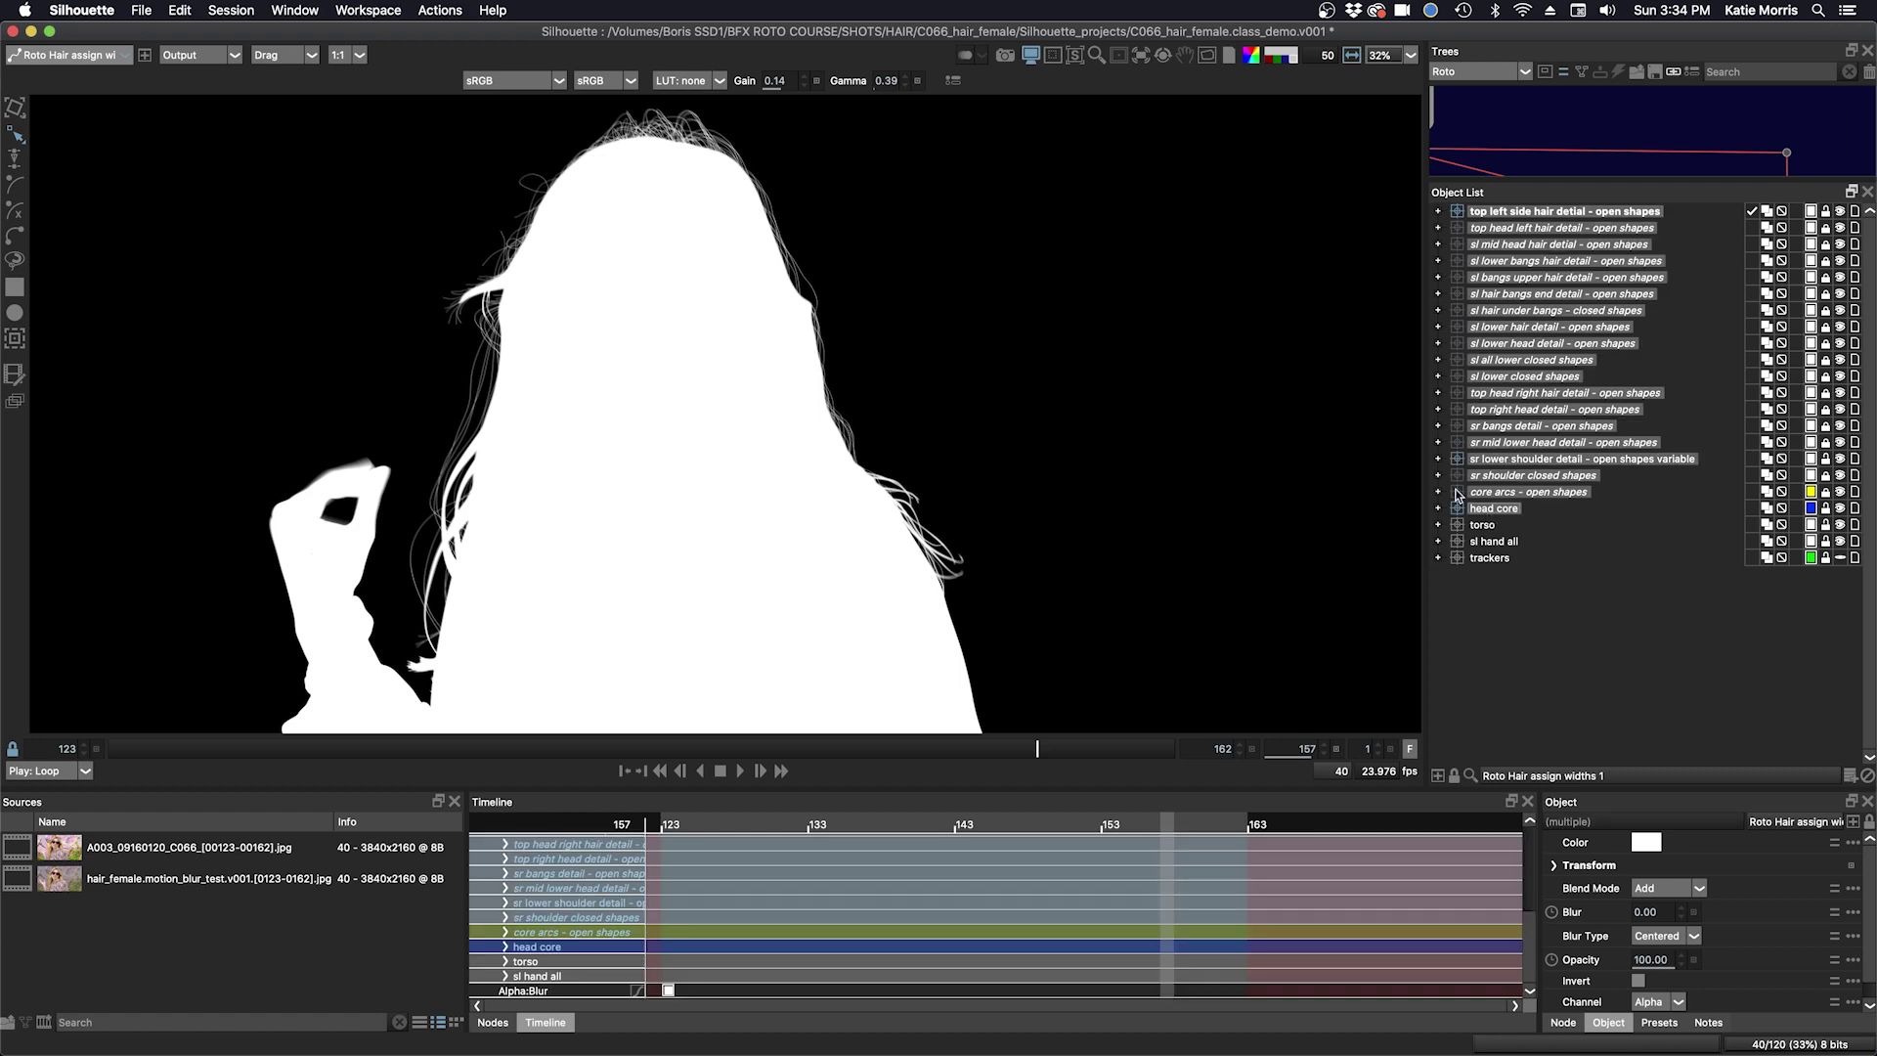
{"action": "left_click", "coordinate": [1438, 214]}
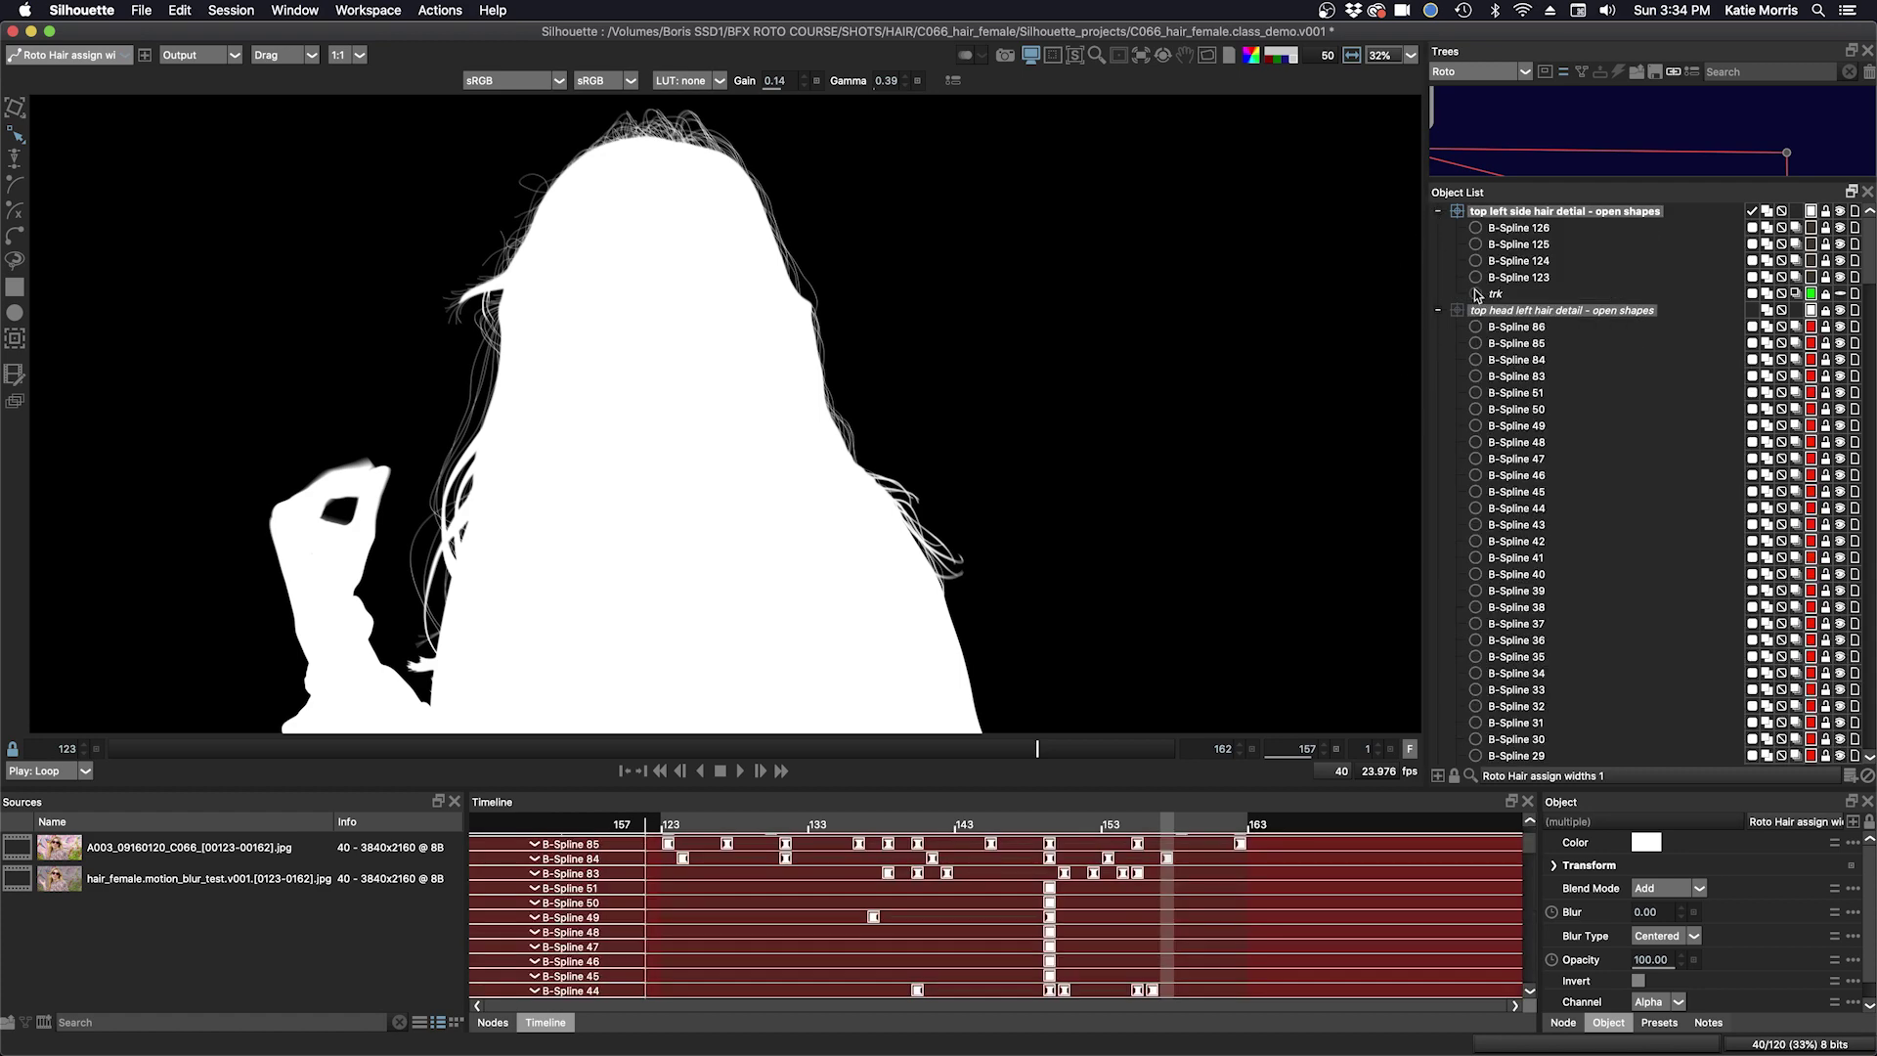
{"action": "scroll", "coordinate": [1617, 462], "scroll_direction": "down", "scroll_amount": 3}
{"action": "scroll", "coordinate": [1616, 461], "scroll_direction": "down", "scroll_amount": 3}
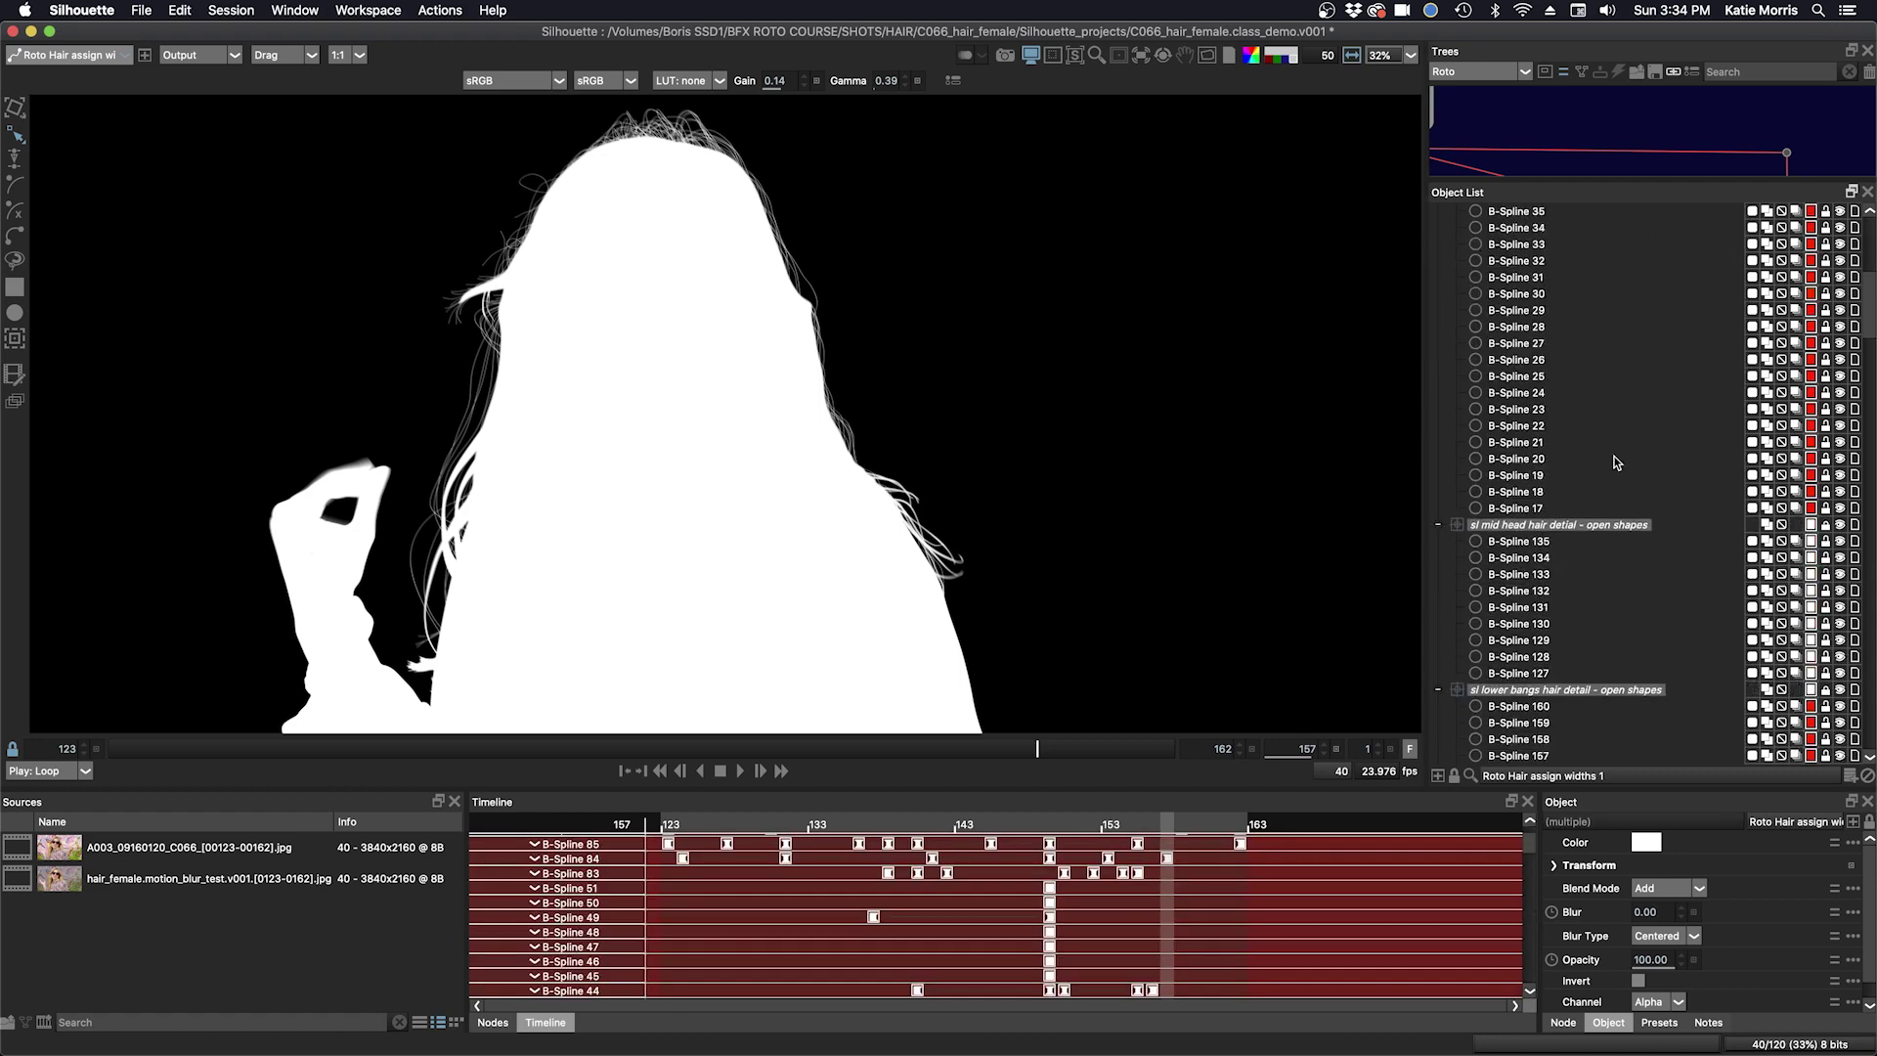
{"action": "scroll", "coordinate": [1616, 462], "scroll_direction": "down", "scroll_amount": 3}
{"action": "scroll", "coordinate": [1614, 462], "scroll_direction": "down", "scroll_amount": 3}
{"action": "scroll", "coordinate": [1613, 464], "scroll_direction": "down", "scroll_amount": 3}
{"action": "scroll", "coordinate": [1614, 464], "scroll_direction": "down", "scroll_amount": 3}
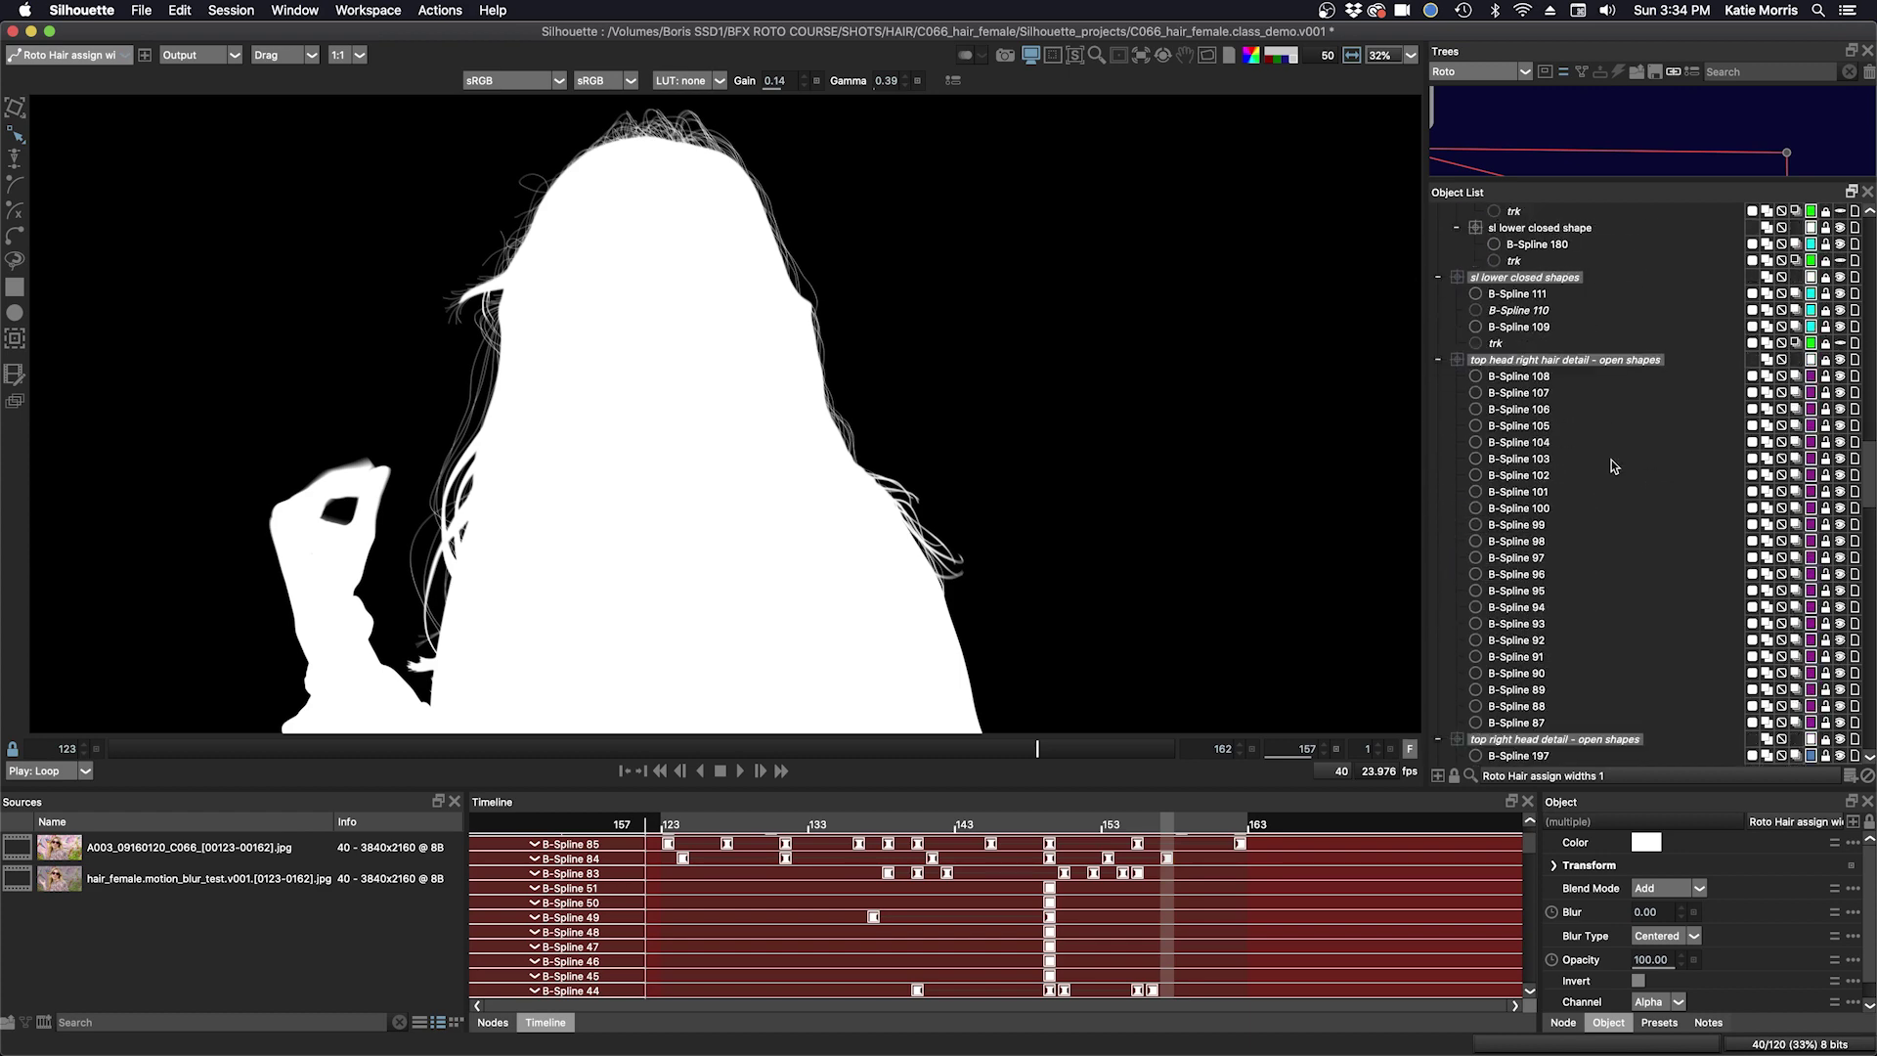
{"action": "scroll", "coordinate": [1611, 465], "scroll_direction": "down", "scroll_amount": 3}
{"action": "scroll", "coordinate": [1608, 465], "scroll_direction": "down", "scroll_amount": 3}
{"action": "scroll", "coordinate": [1606, 468], "scroll_direction": "down", "scroll_amount": 3}
{"action": "scroll", "coordinate": [1605, 470], "scroll_direction": "up", "scroll_amount": 3}
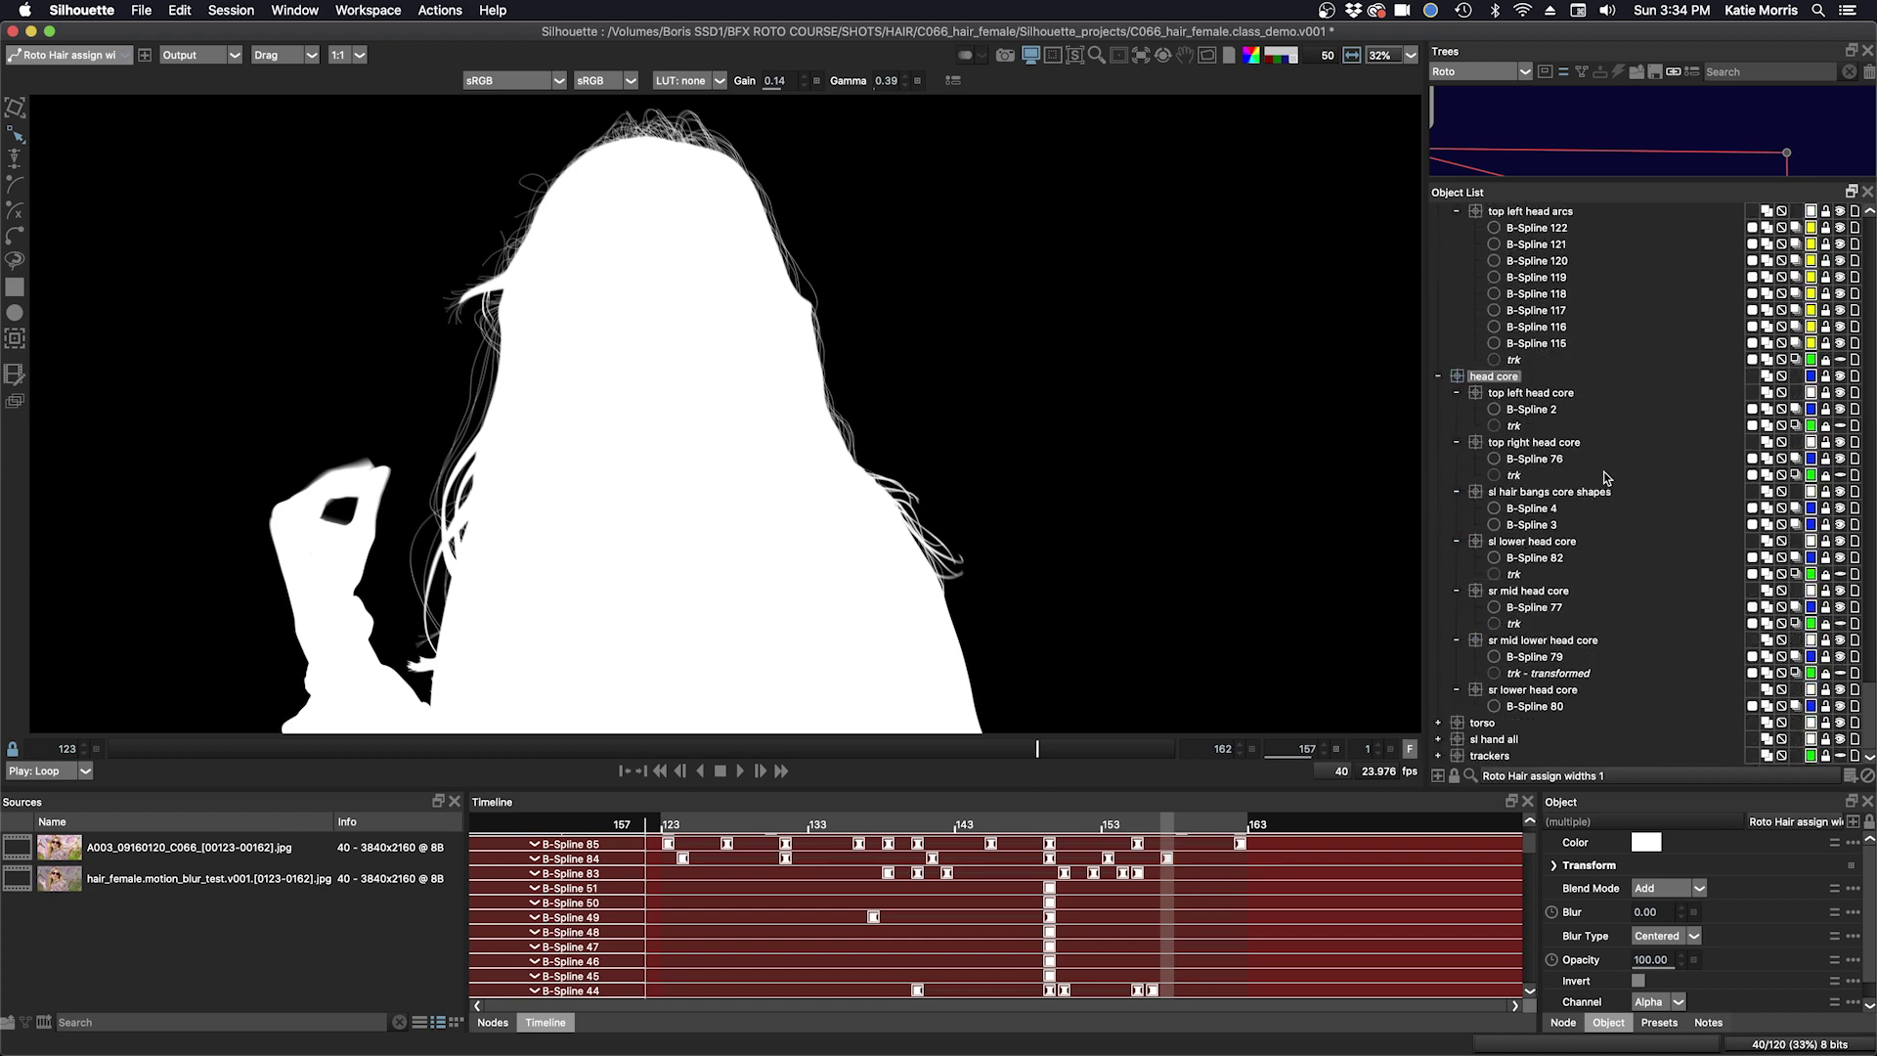
{"action": "scroll", "coordinate": [1604, 471], "scroll_direction": "up", "scroll_amount": 3}
{"action": "scroll", "coordinate": [1605, 470], "scroll_direction": "up", "scroll_amount": 3}
{"action": "scroll", "coordinate": [1604, 448], "scroll_direction": "up", "scroll_amount": 3}
{"action": "scroll", "coordinate": [1605, 437], "scroll_direction": "up", "scroll_amount": 3}
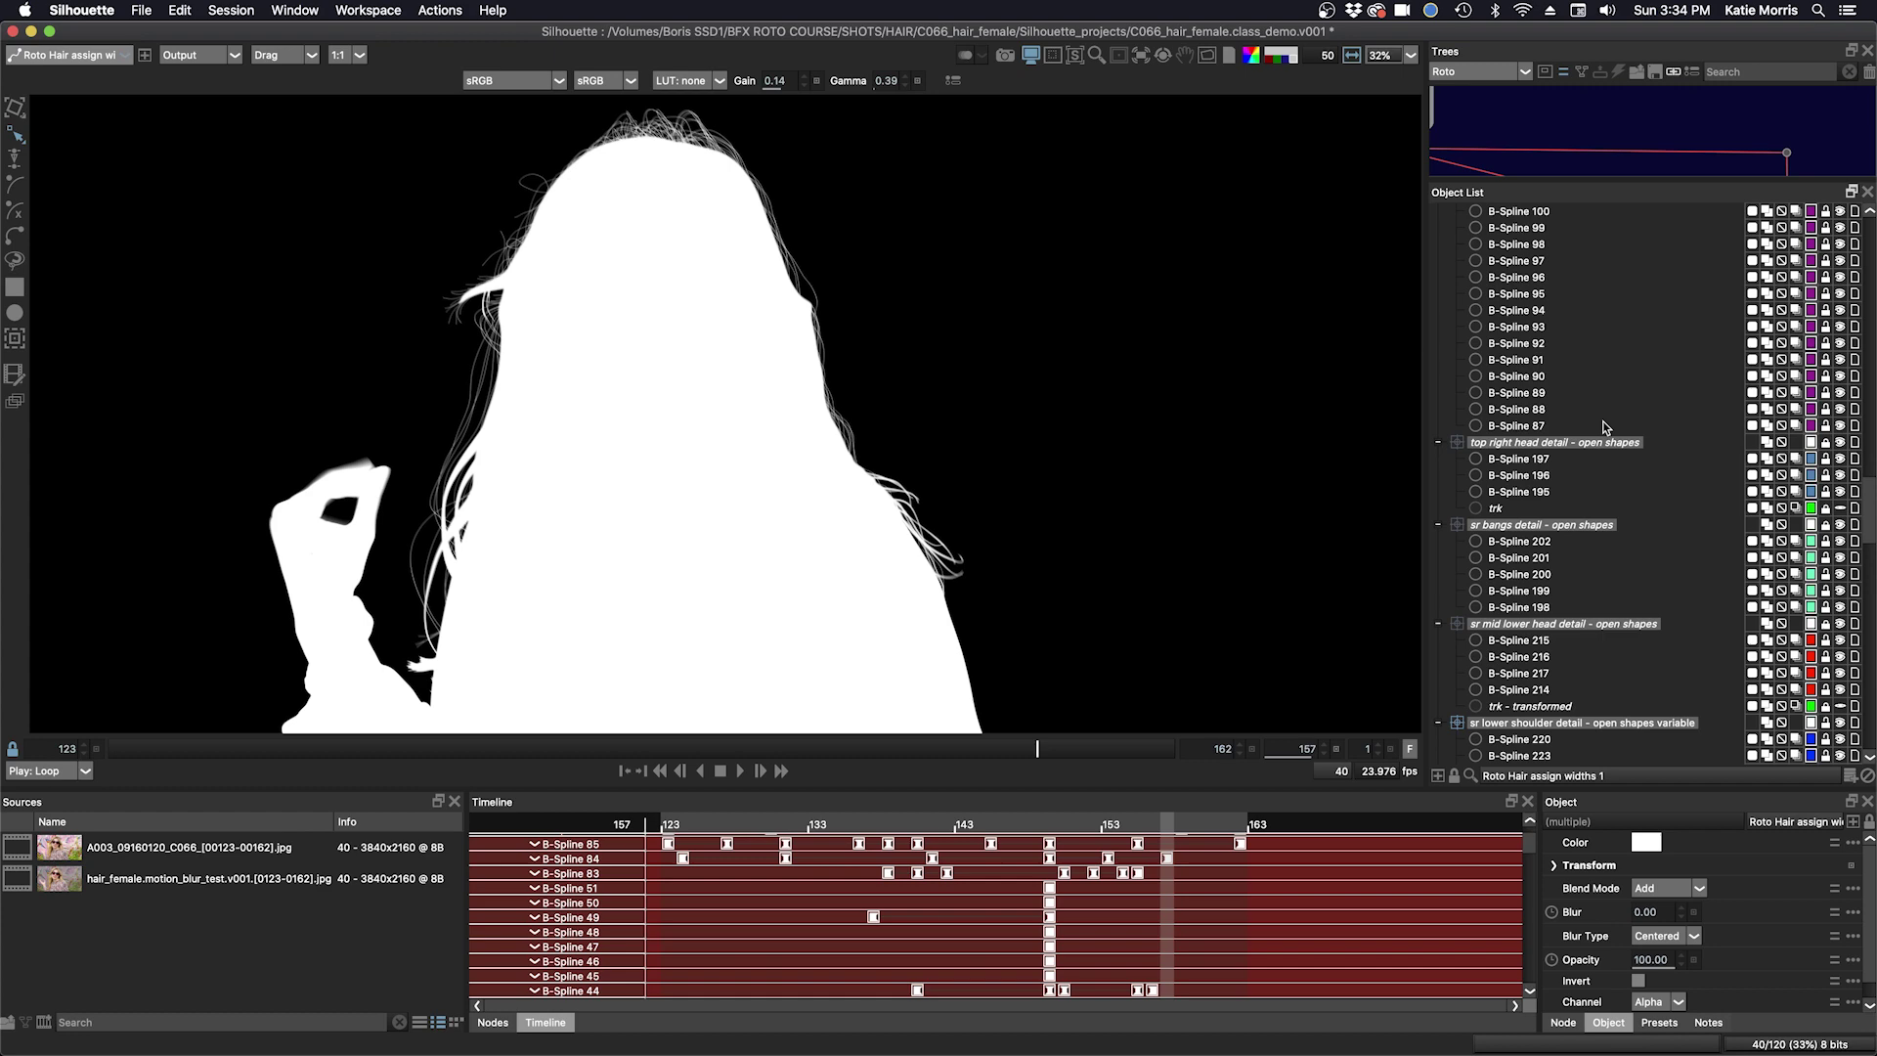
{"action": "scroll", "coordinate": [1606, 426], "scroll_direction": "up", "scroll_amount": 3}
{"action": "scroll", "coordinate": [1606, 413], "scroll_direction": "up", "scroll_amount": 3}
{"action": "scroll", "coordinate": [1602, 404], "scroll_direction": "up", "scroll_amount": 3}
{"action": "scroll", "coordinate": [1602, 395], "scroll_direction": "up", "scroll_amount": 3}
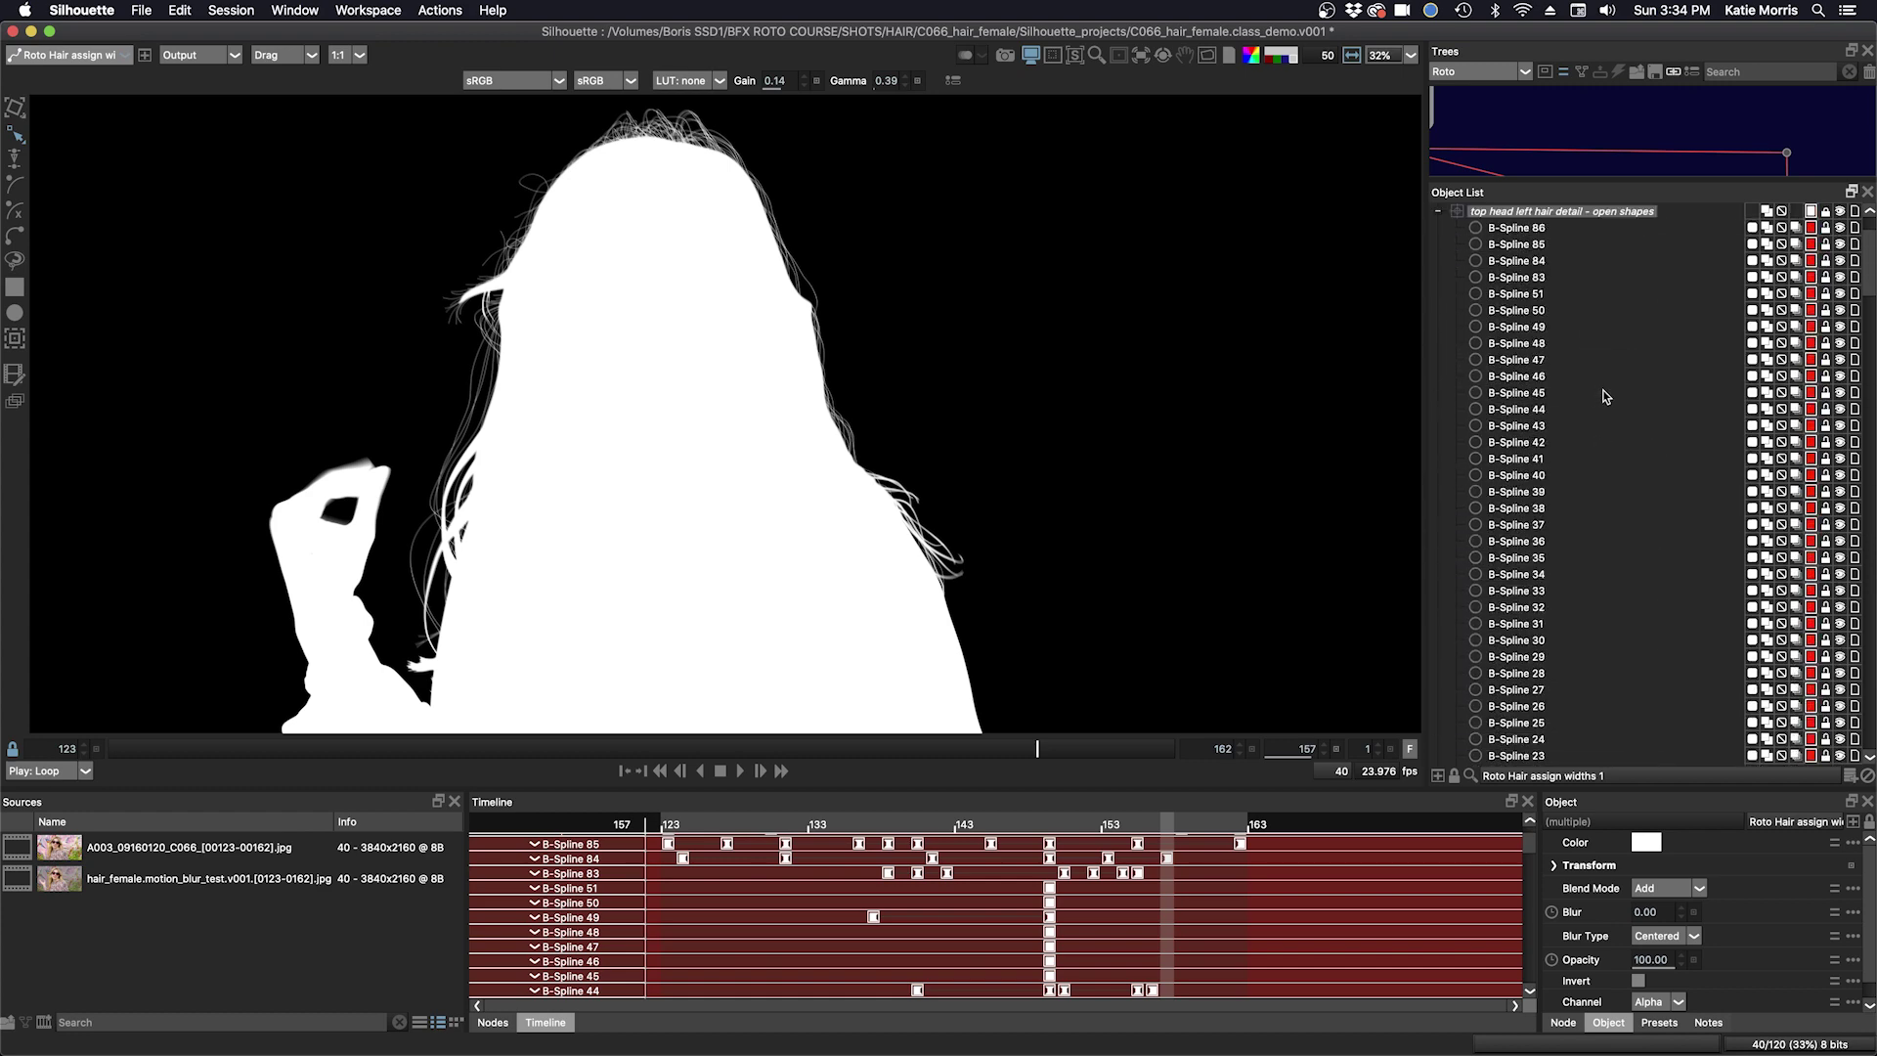
{"action": "key", "text": "a"}
Collapse the top head left hair detail group, play the shot, and hide shape outlines.
{"action": "left_click", "coordinate": [1206, 56]}
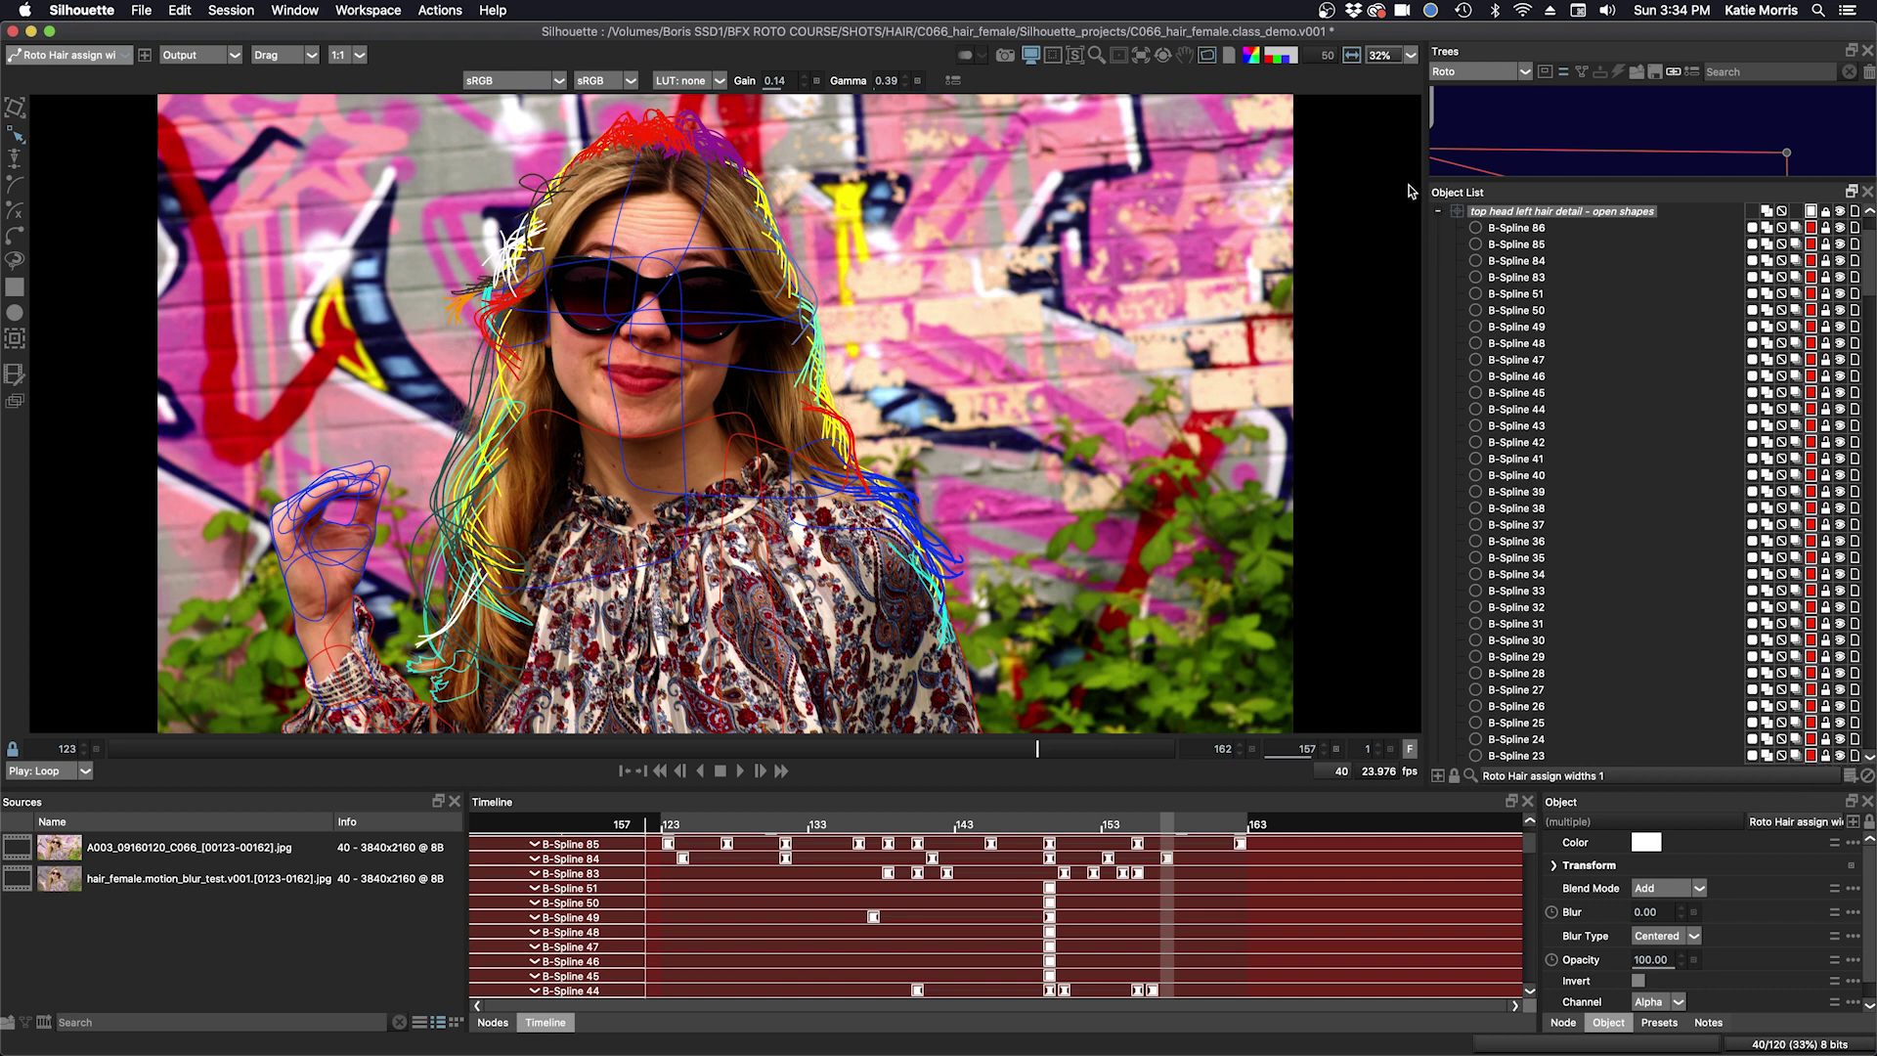
{"action": "left_click", "coordinate": [1439, 213]}
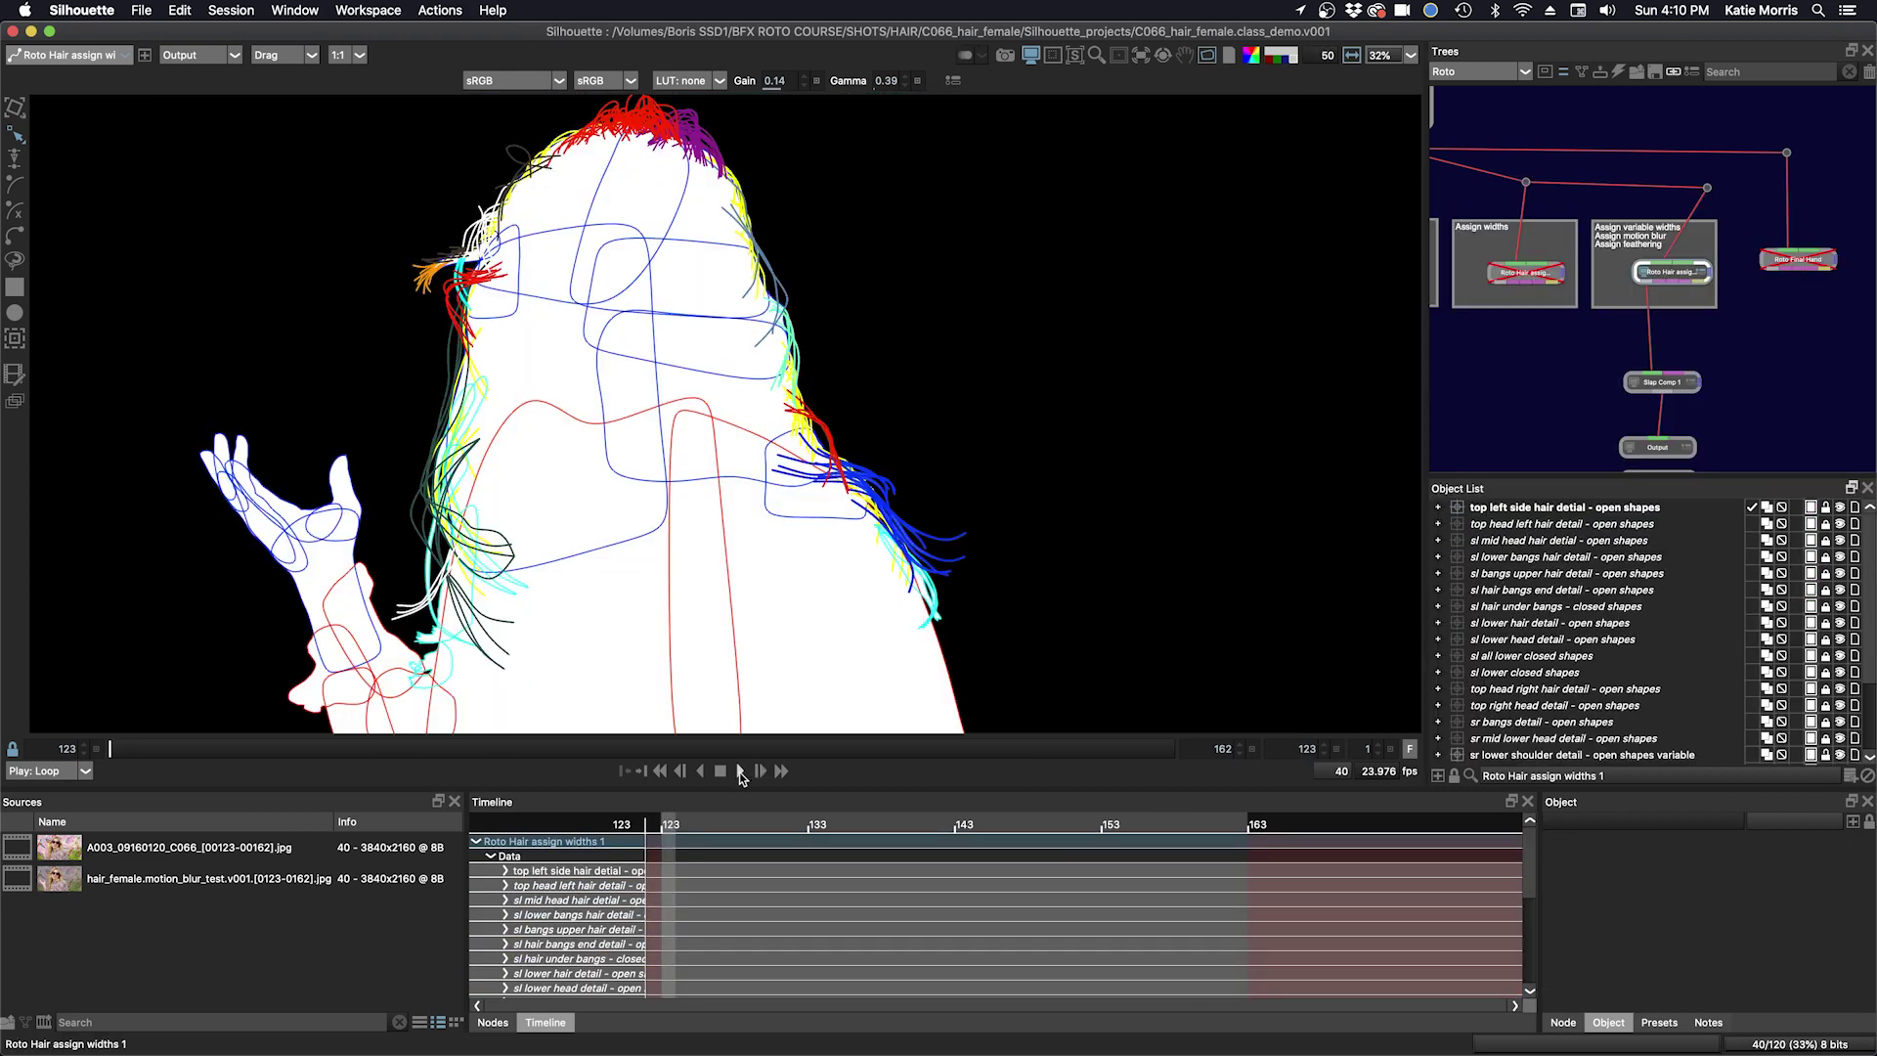
{"action": "left_click", "coordinate": [741, 772]}
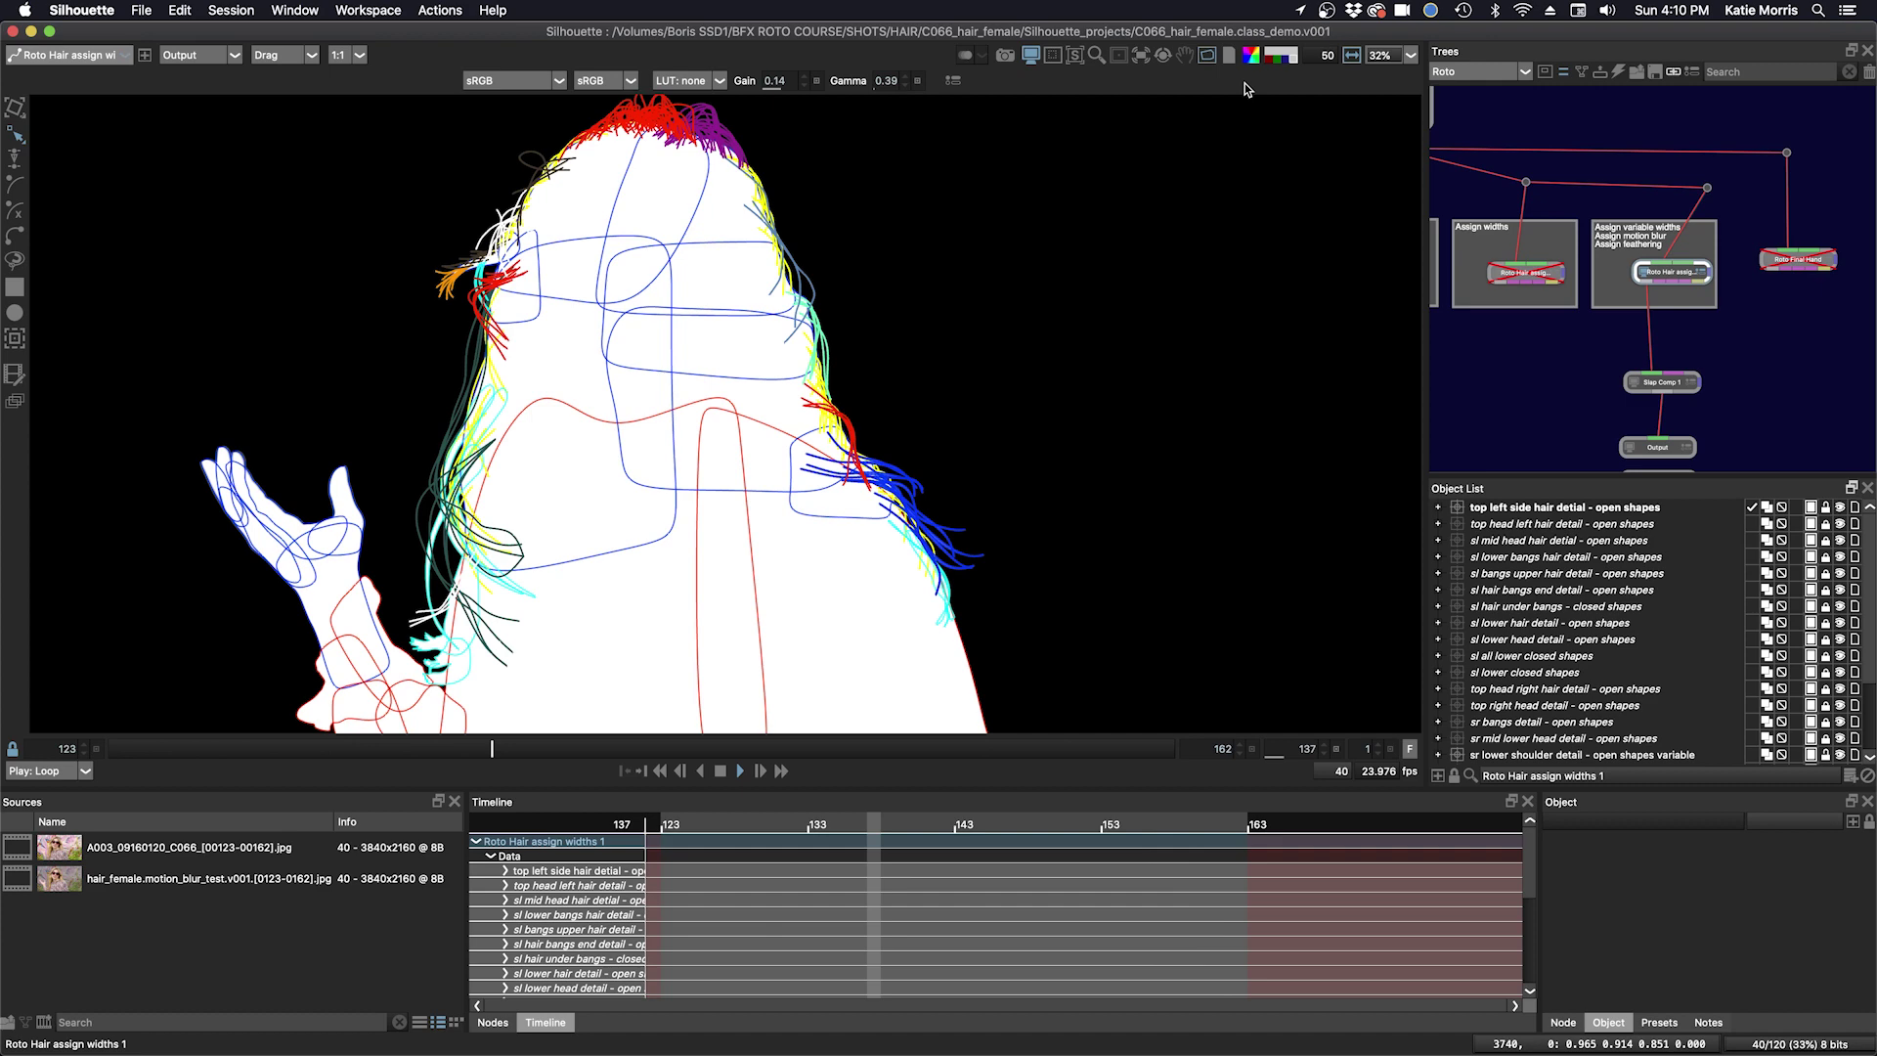
{"action": "left_click", "coordinate": [1205, 55]}
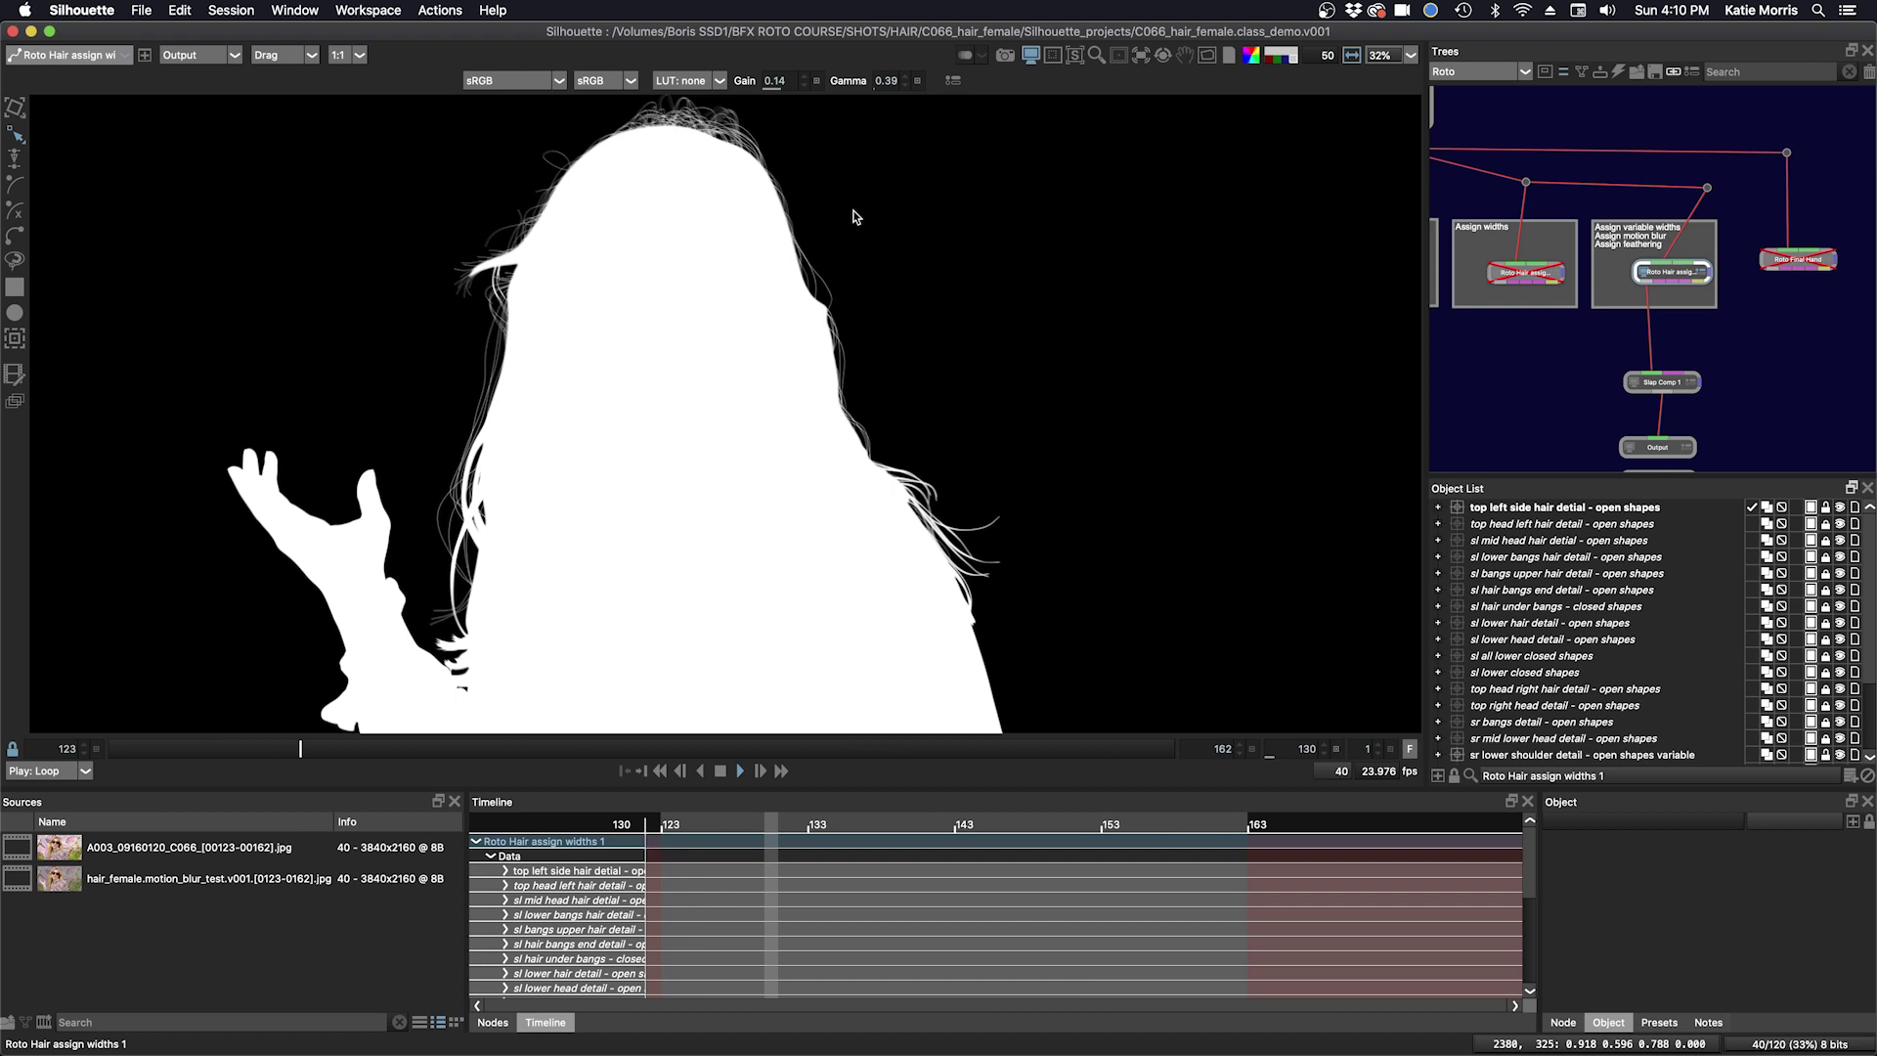
{"action": "scroll", "coordinate": [964, 356], "scroll_direction": "up", "scroll_amount": 2}
{"action": "scroll", "coordinate": [958, 357], "scroll_direction": "up", "scroll_amount": 2}
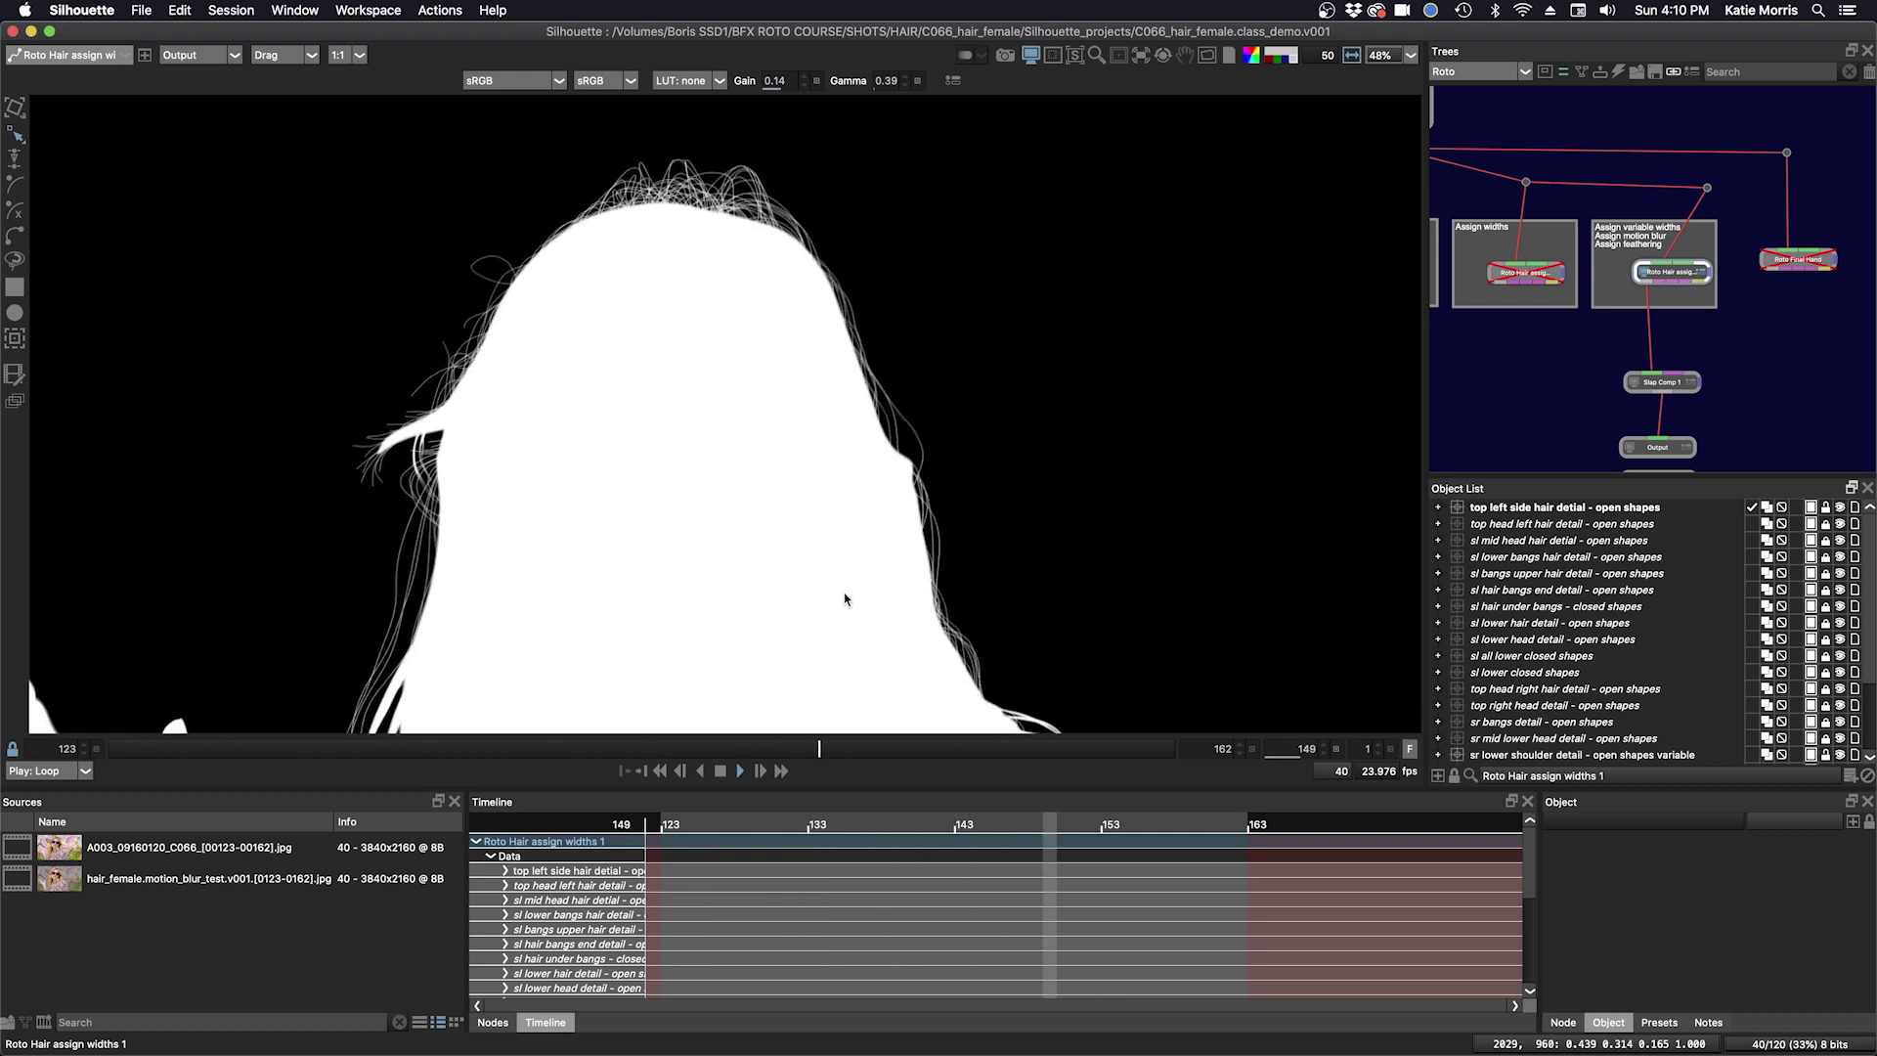
{"action": "key", "text": "space"}
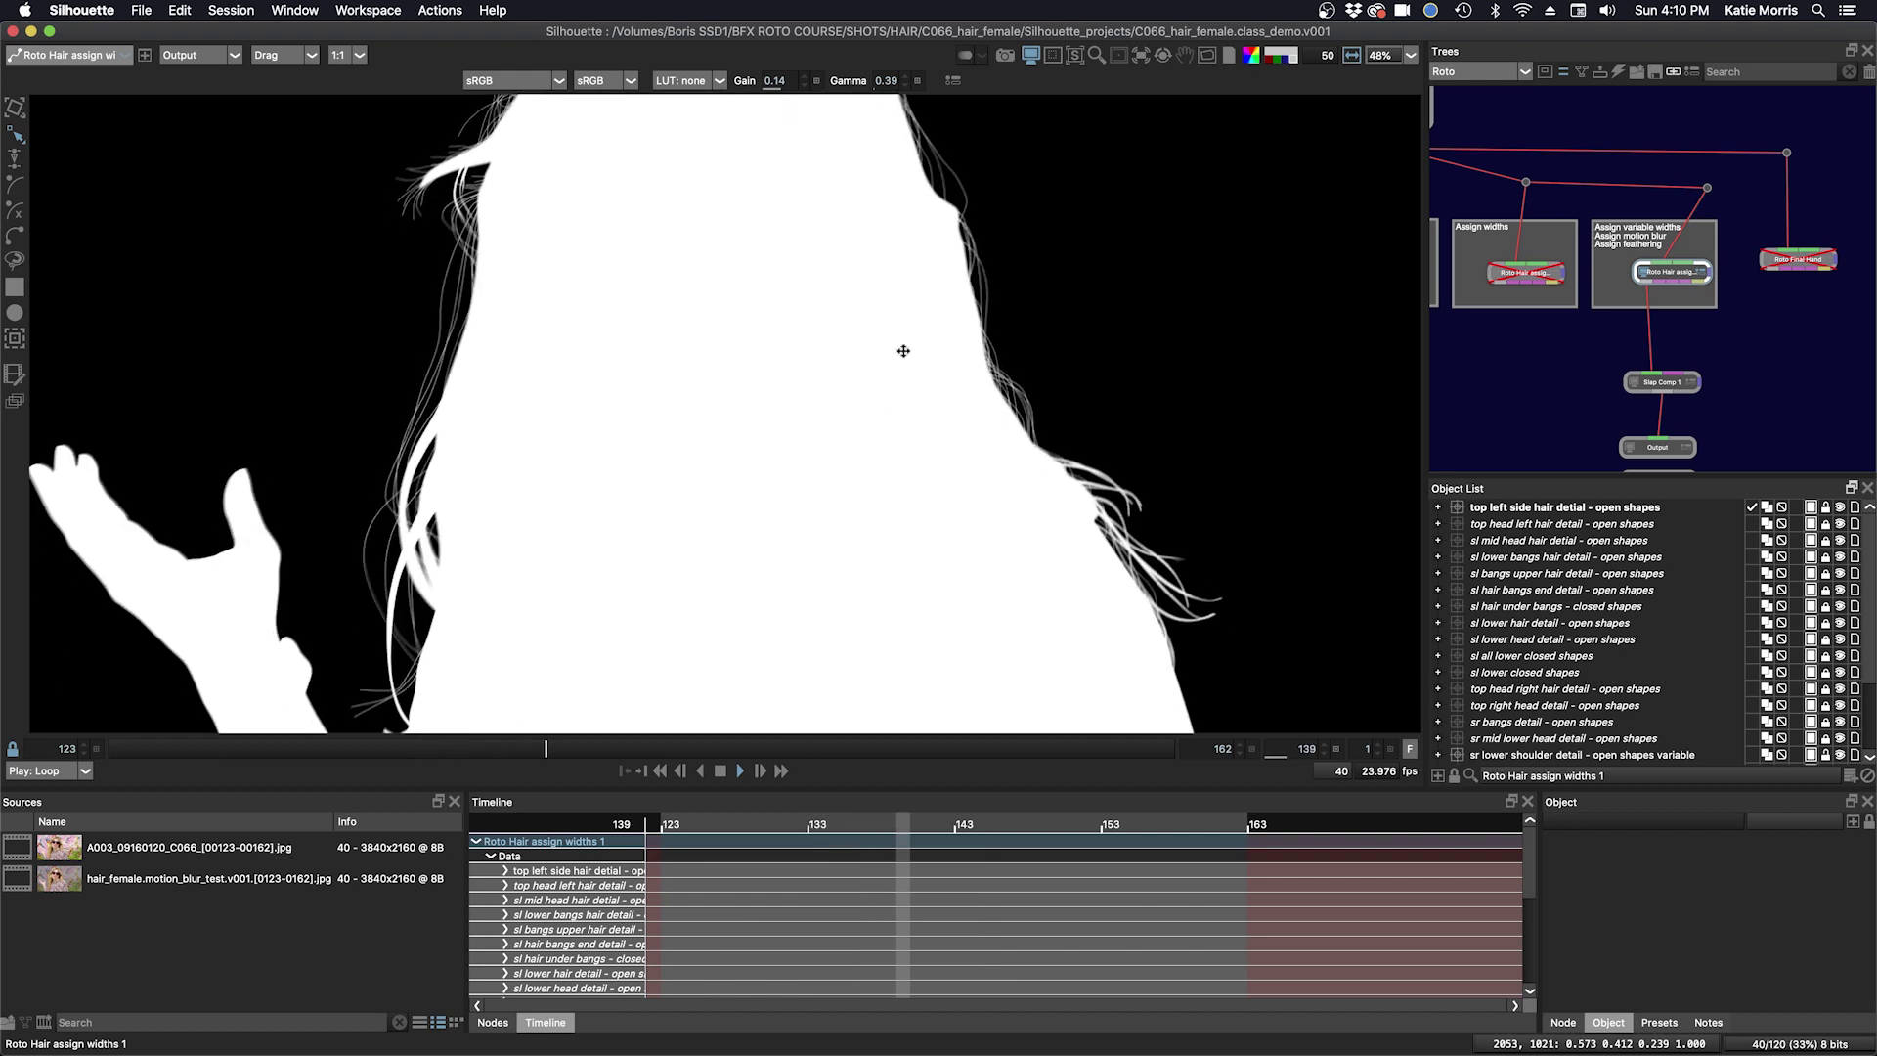
{"action": "scroll", "coordinate": [1227, 678], "scroll_direction": "up", "scroll_amount": 3}
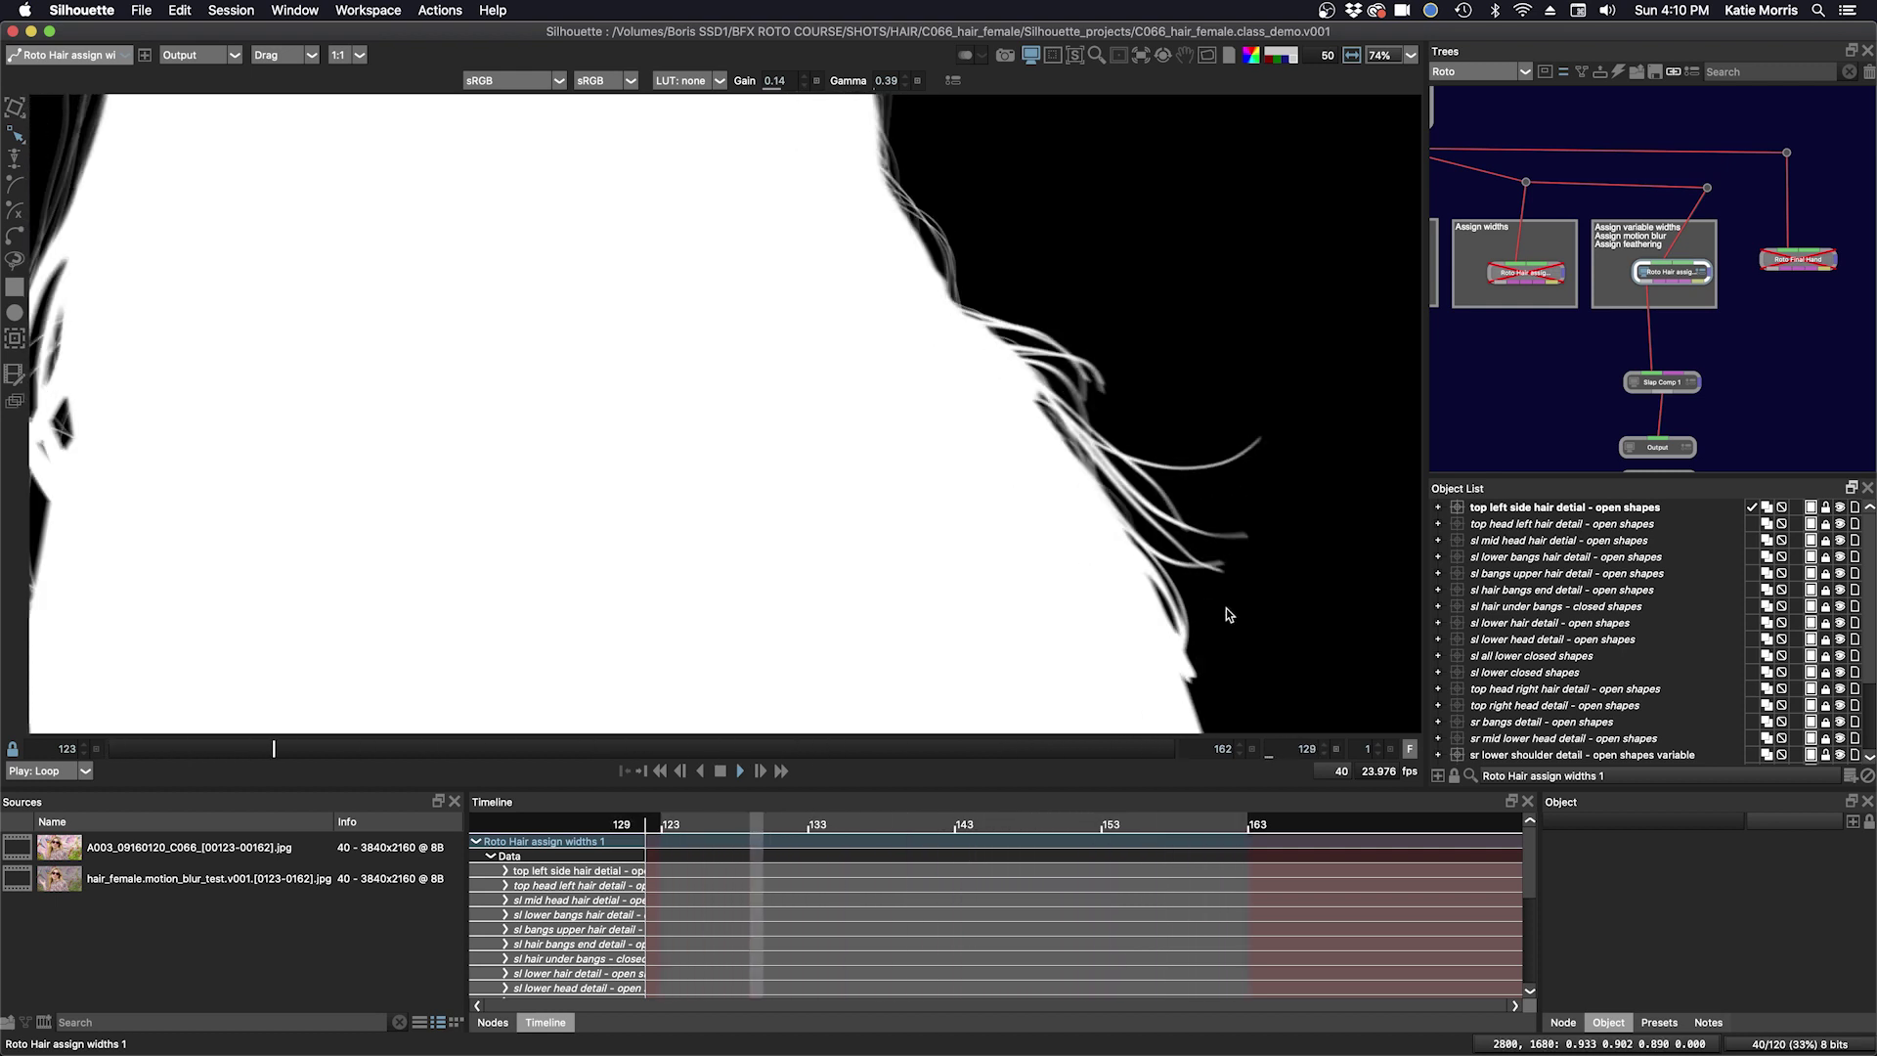
{"action": "scroll", "coordinate": [1225, 609], "scroll_direction": "down", "scroll_amount": 3}
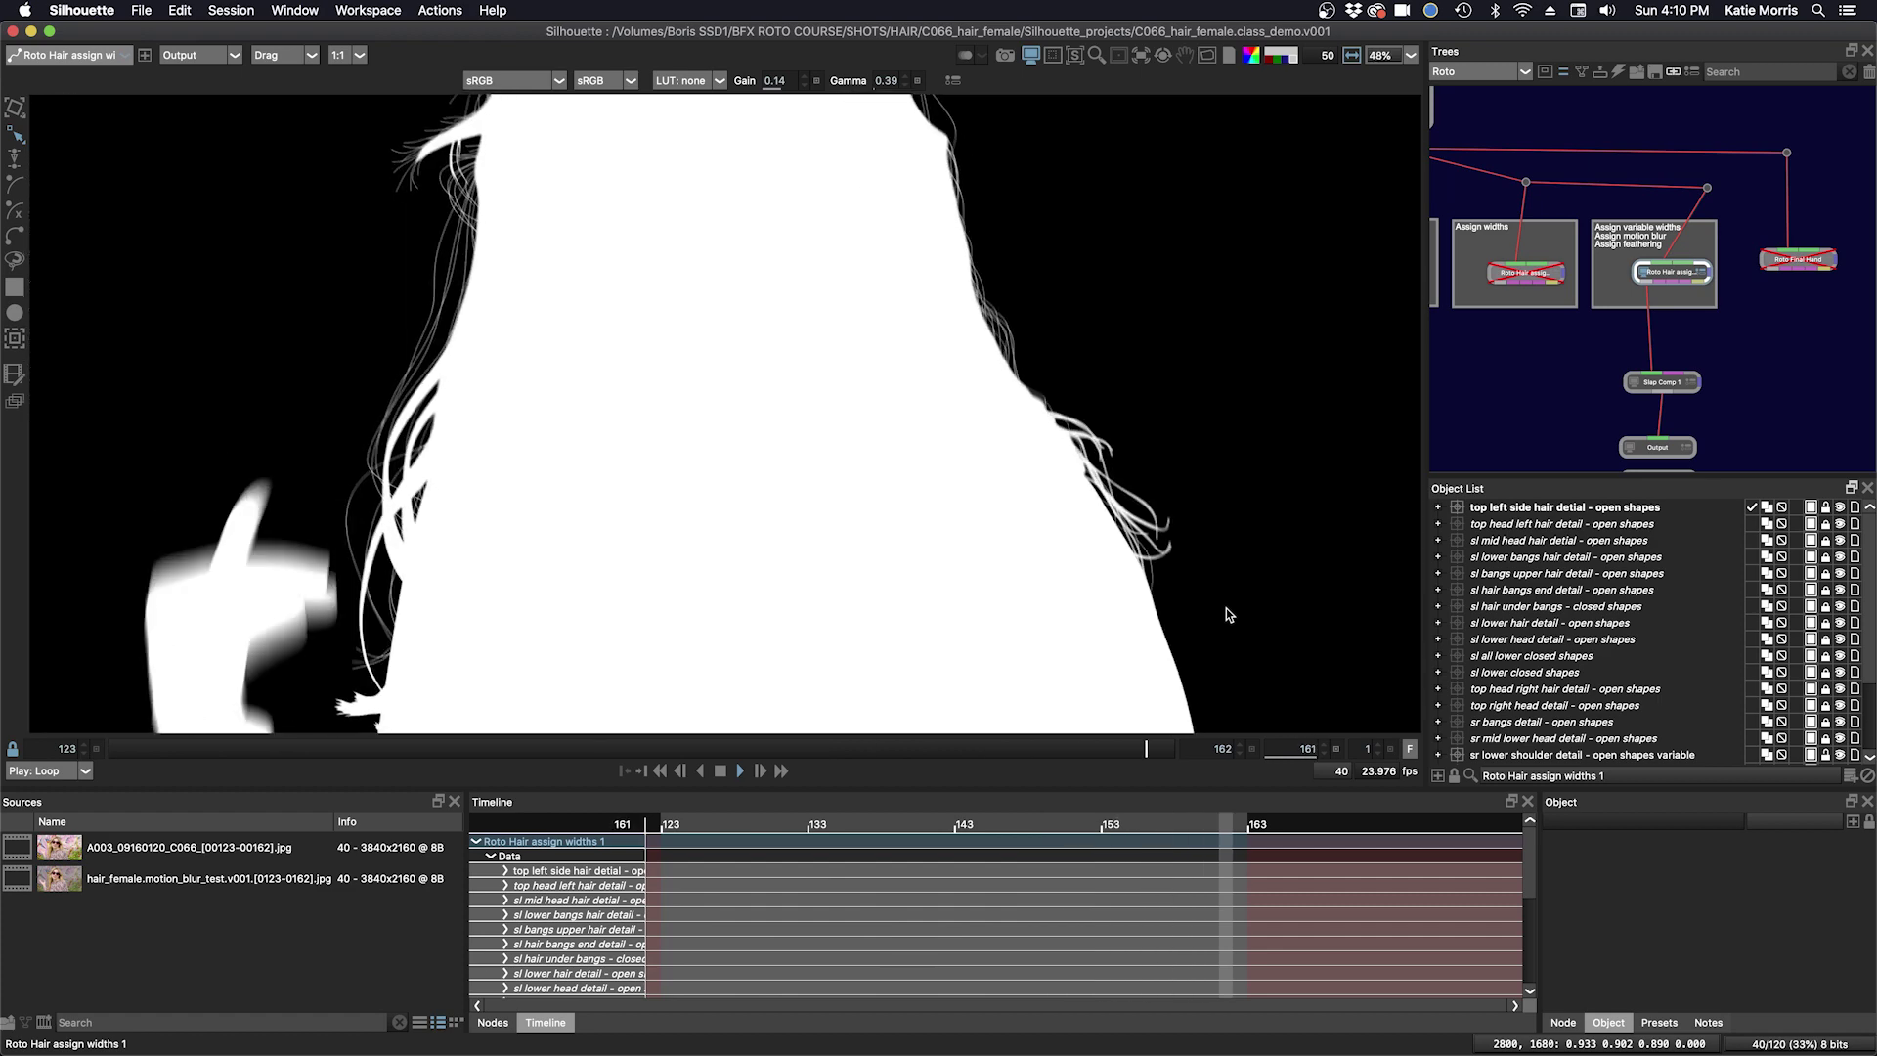
{"action": "scroll", "coordinate": [1123, 532], "scroll_direction": "down", "scroll_amount": 2}
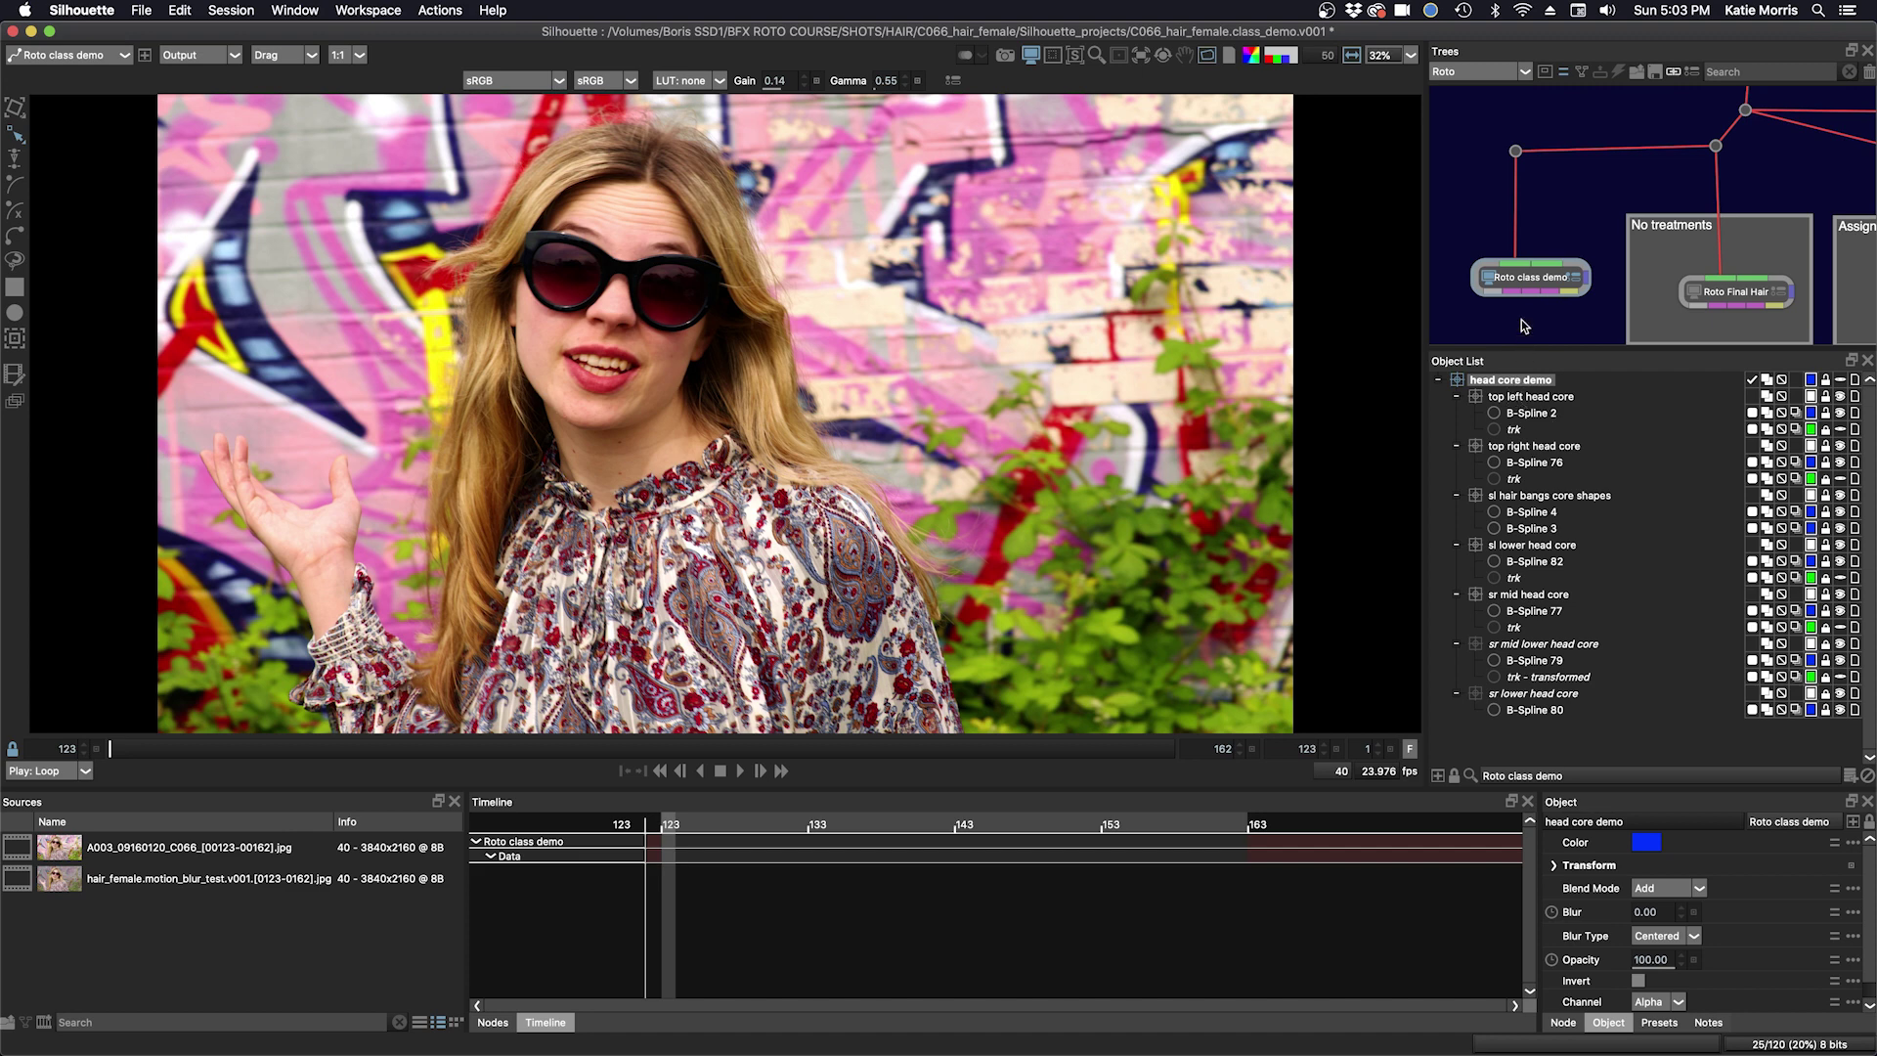
Show the Roto class demo head core shapes and tracks, frame the face, and scrub to frame 134.
{"action": "left_click", "coordinate": [1521, 287]}
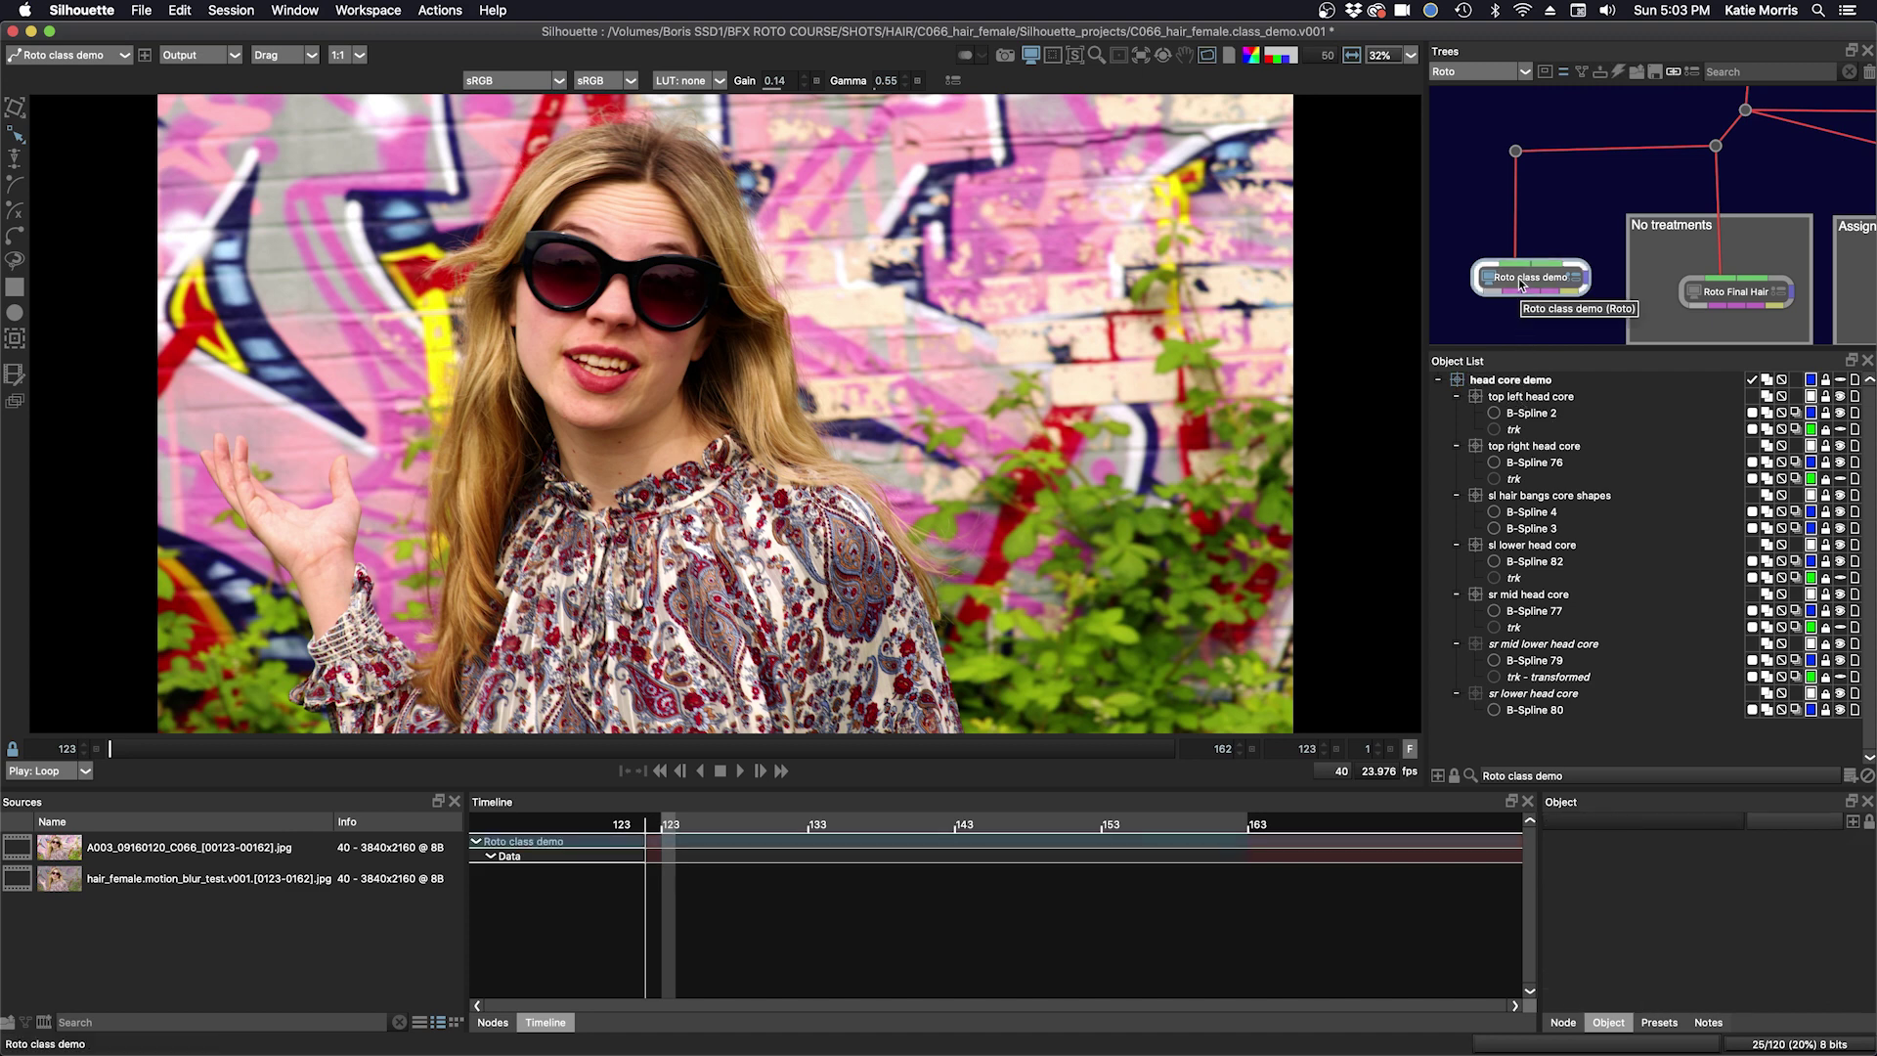
{"action": "left_click", "coordinate": [1841, 383]}
{"action": "left_click_drag", "start_coordinate": [679, 230], "coordinate": [846, 316]}
{"action": "scroll", "coordinate": [880, 352], "scroll_direction": "up", "scroll_amount": 1}
{"action": "scroll", "coordinate": [938, 395], "scroll_direction": "up", "scroll_amount": 1}
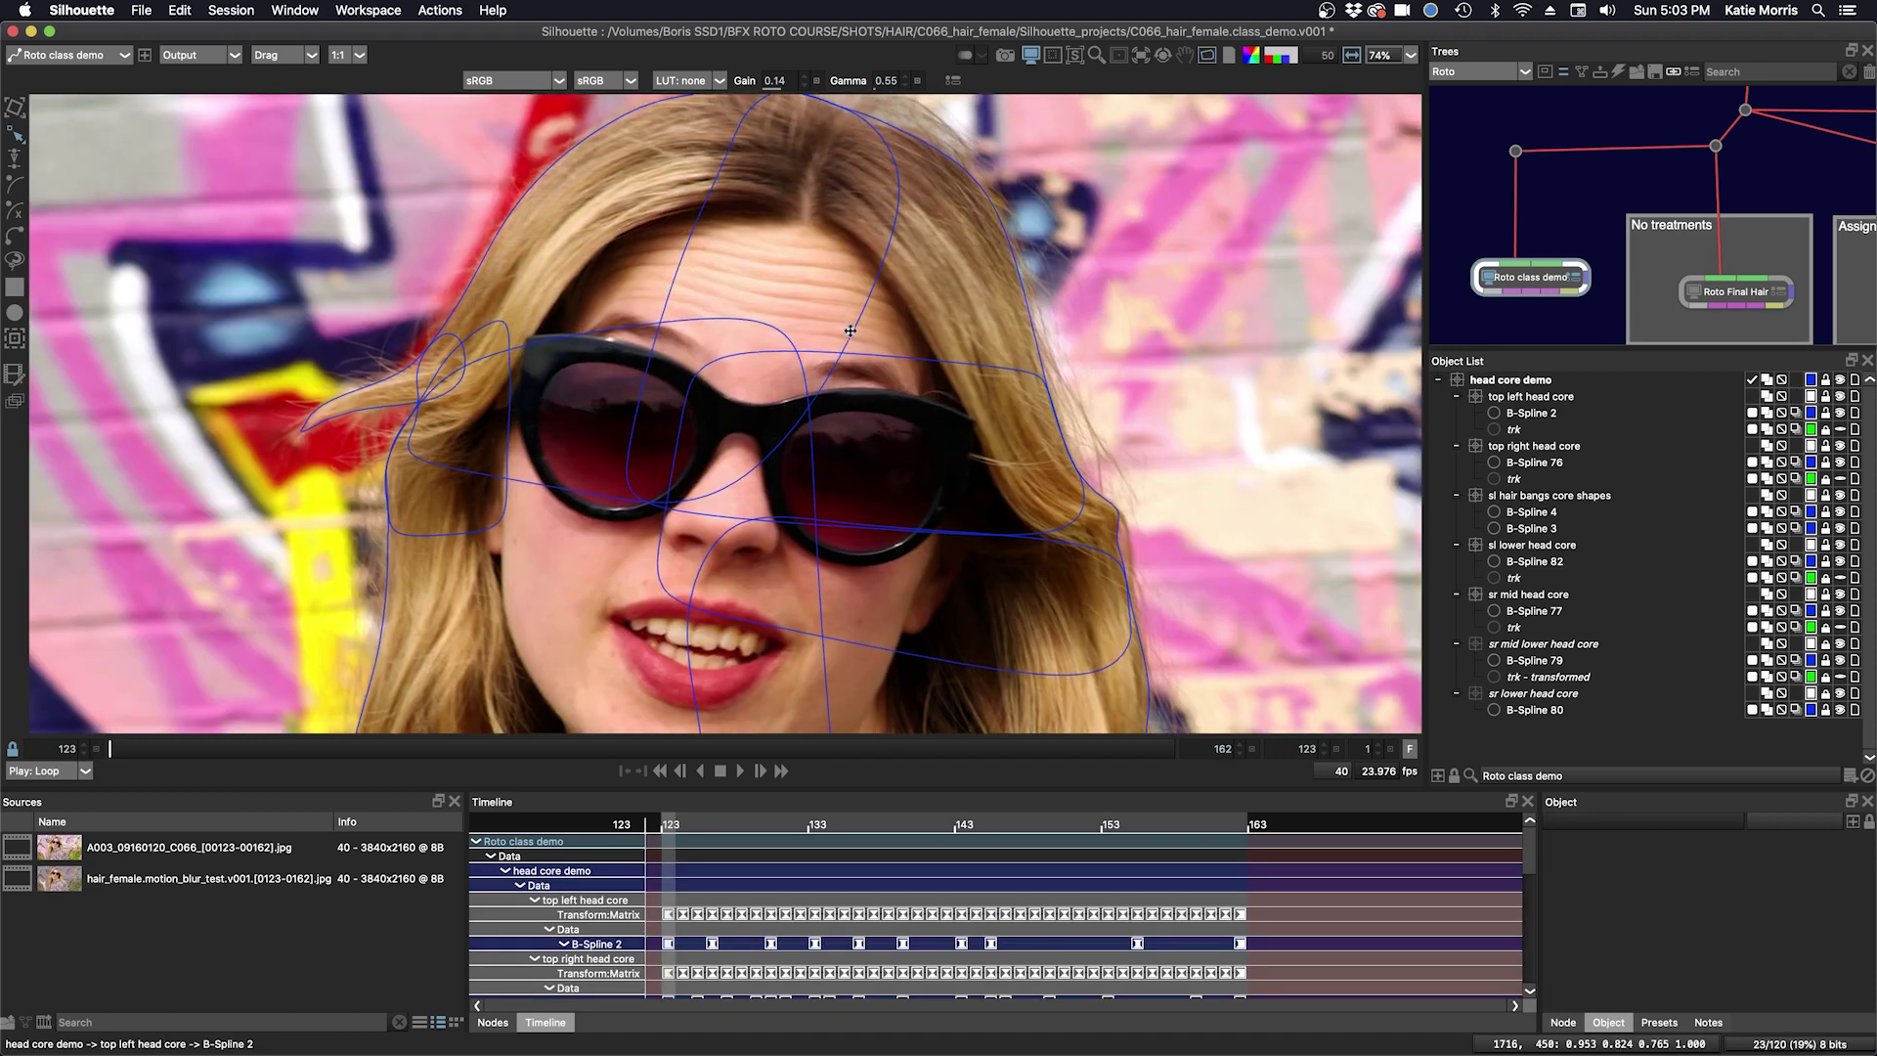
{"action": "scroll", "coordinate": [1005, 452], "scroll_direction": "up", "scroll_amount": 1}
{"action": "left_click_drag", "start_coordinate": [983, 427], "coordinate": [961, 366]}
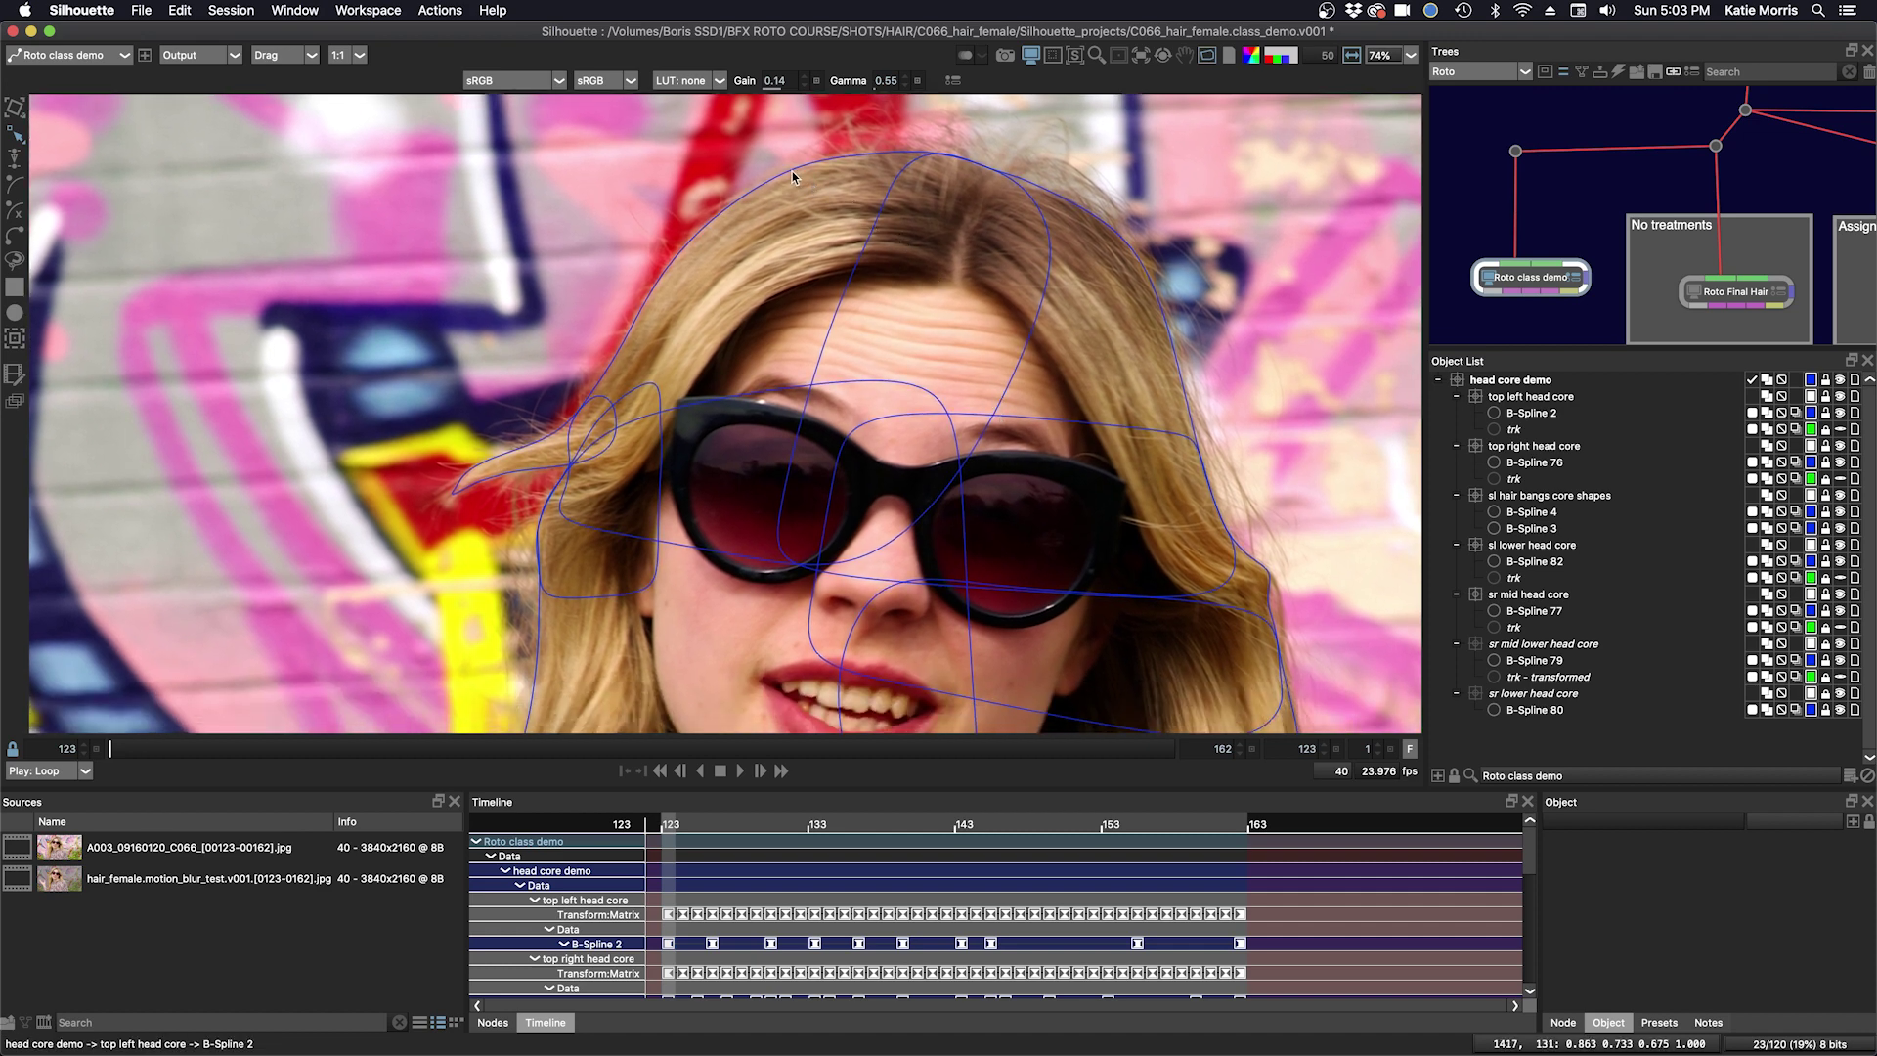
{"action": "scroll", "coordinate": [910, 437], "scroll_direction": "down", "scroll_amount": 1}
{"action": "scroll", "coordinate": [909, 438], "scroll_direction": "down", "scroll_amount": 1}
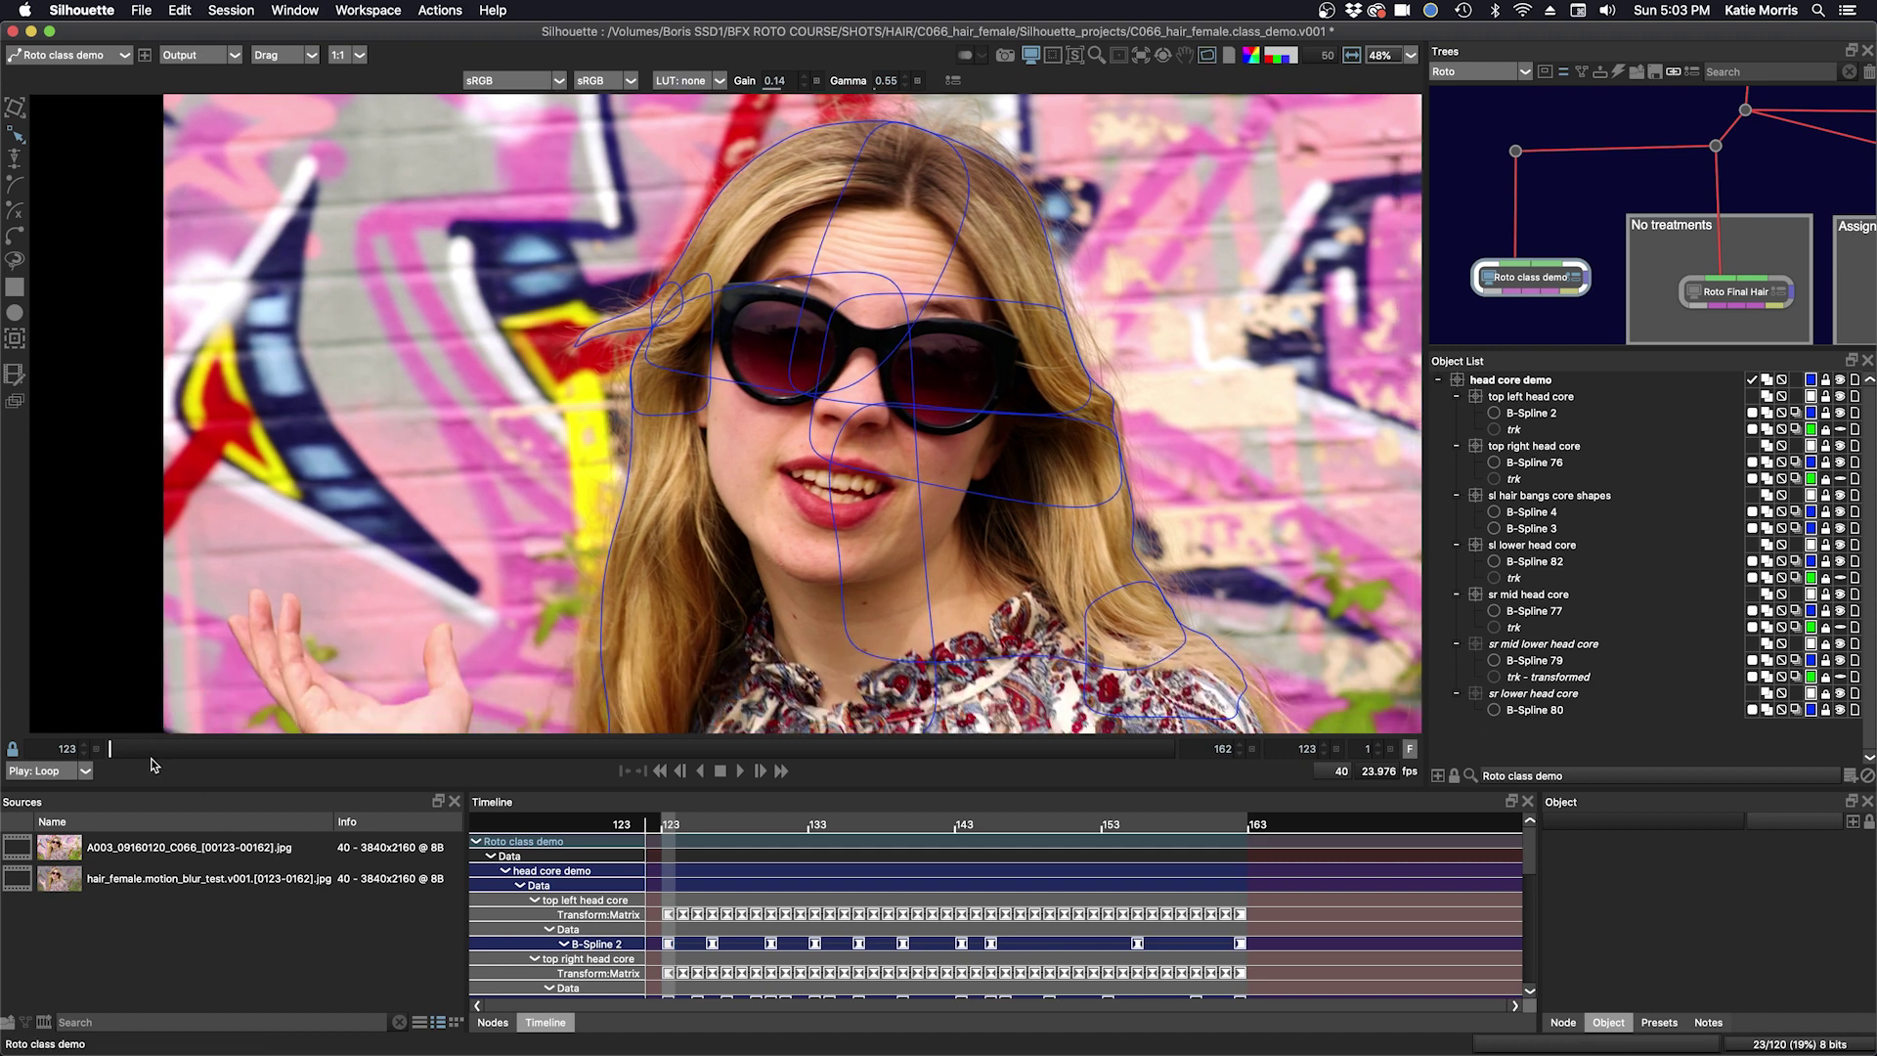
{"action": "mouse_move", "coordinate": [151, 760]}
{"action": "left_mouse_down"}
{"action": "mouse_move", "coordinate": [1038, 749]}
{"action": "mouse_move", "coordinate": [410, 750]}
{"action": "left_mouse_up"}
{"action": "mouse_move", "coordinate": [911, 335]}
{"action": "left_mouse_down"}
{"action": "mouse_move", "coordinate": [889, 611]}
{"action": "mouse_move", "coordinate": [914, 378]}
{"action": "left_mouse_up"}
{"action": "scroll", "coordinate": [881, 607], "scroll_direction": "up", "scroll_amount": 3}
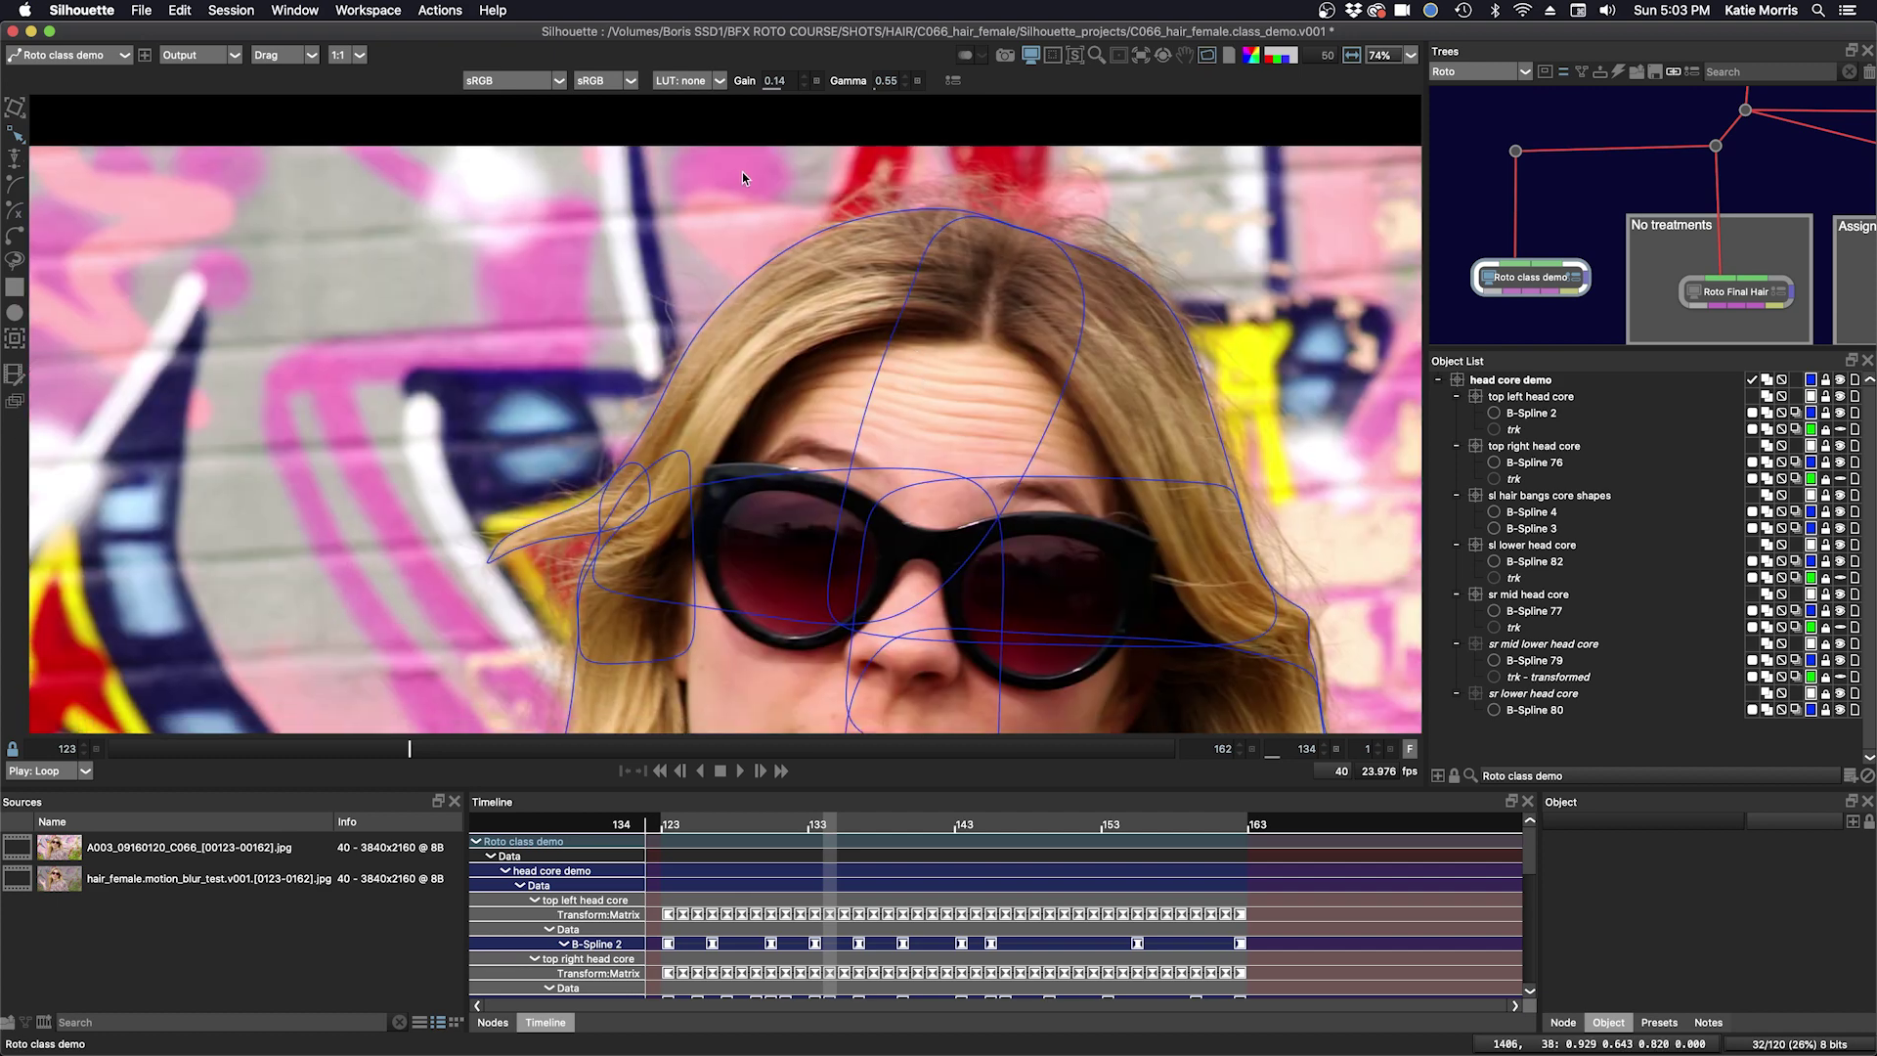
{"action": "left_click", "coordinate": [746, 283]}
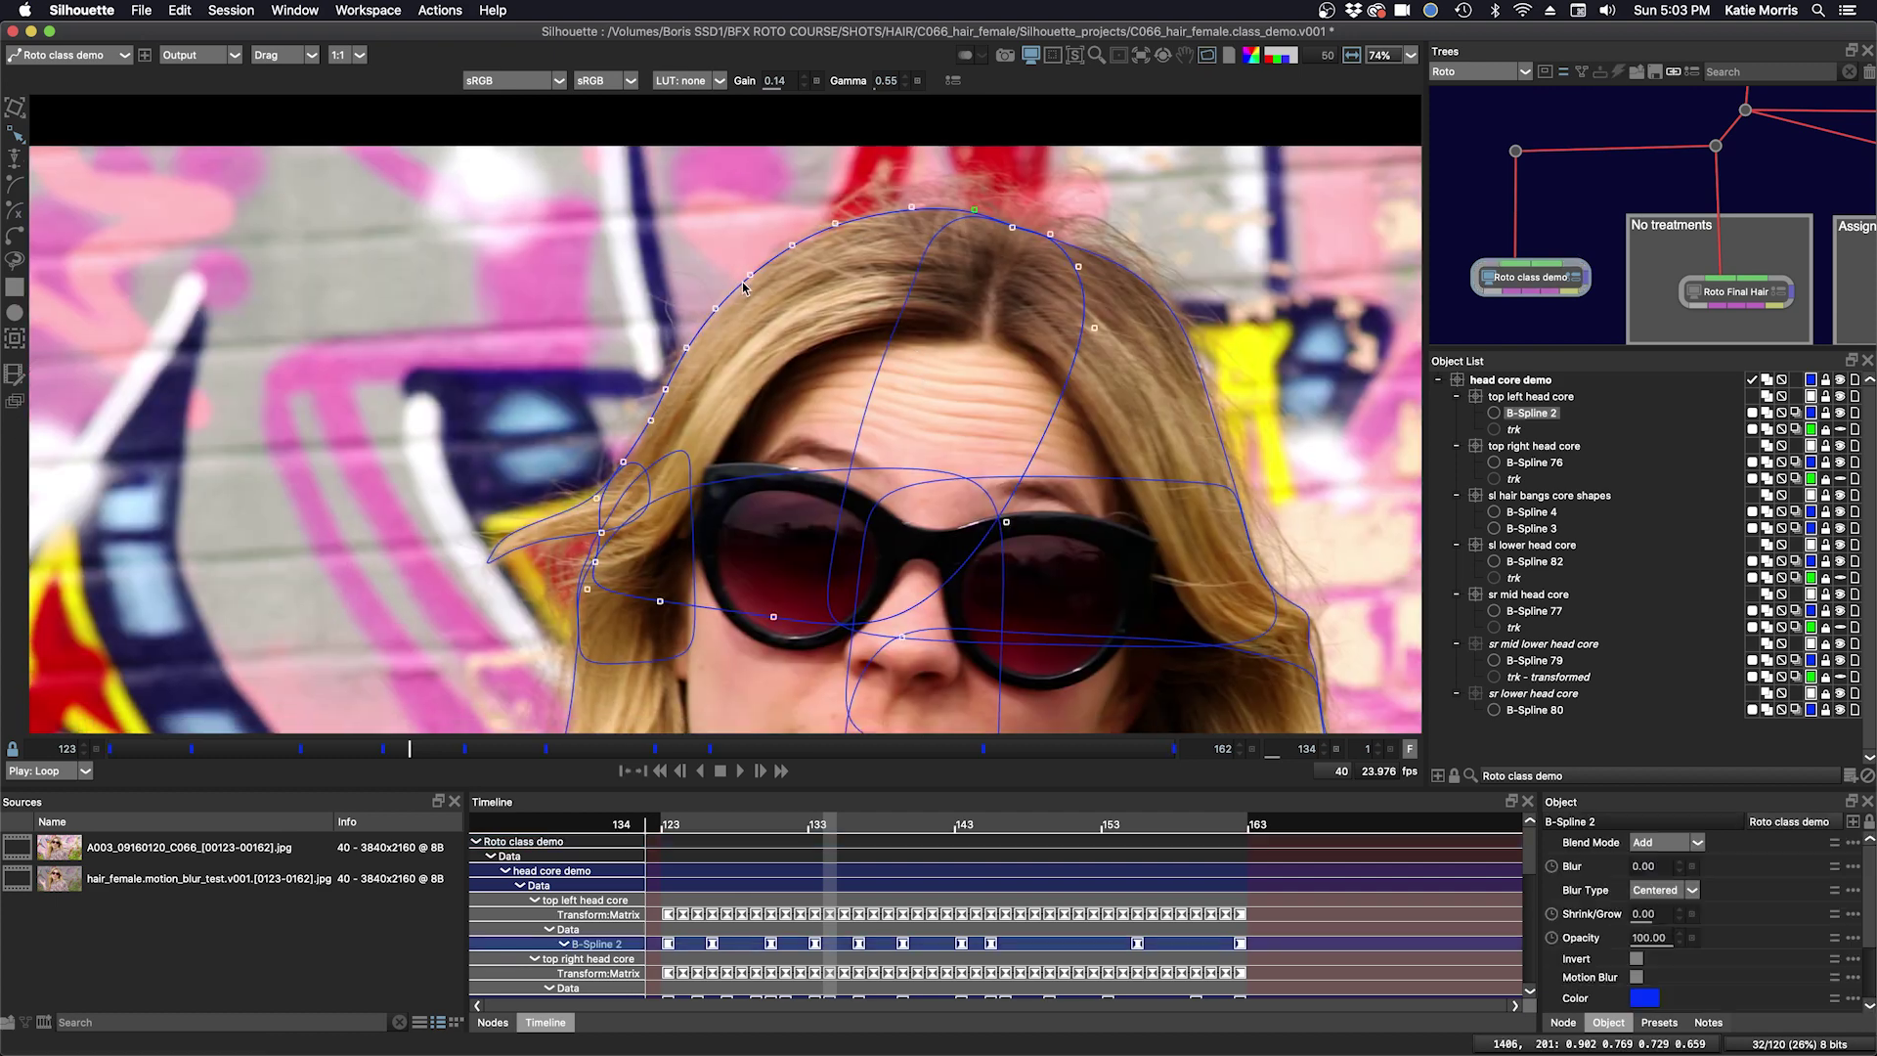
{"action": "left_click", "coordinate": [1512, 397]}
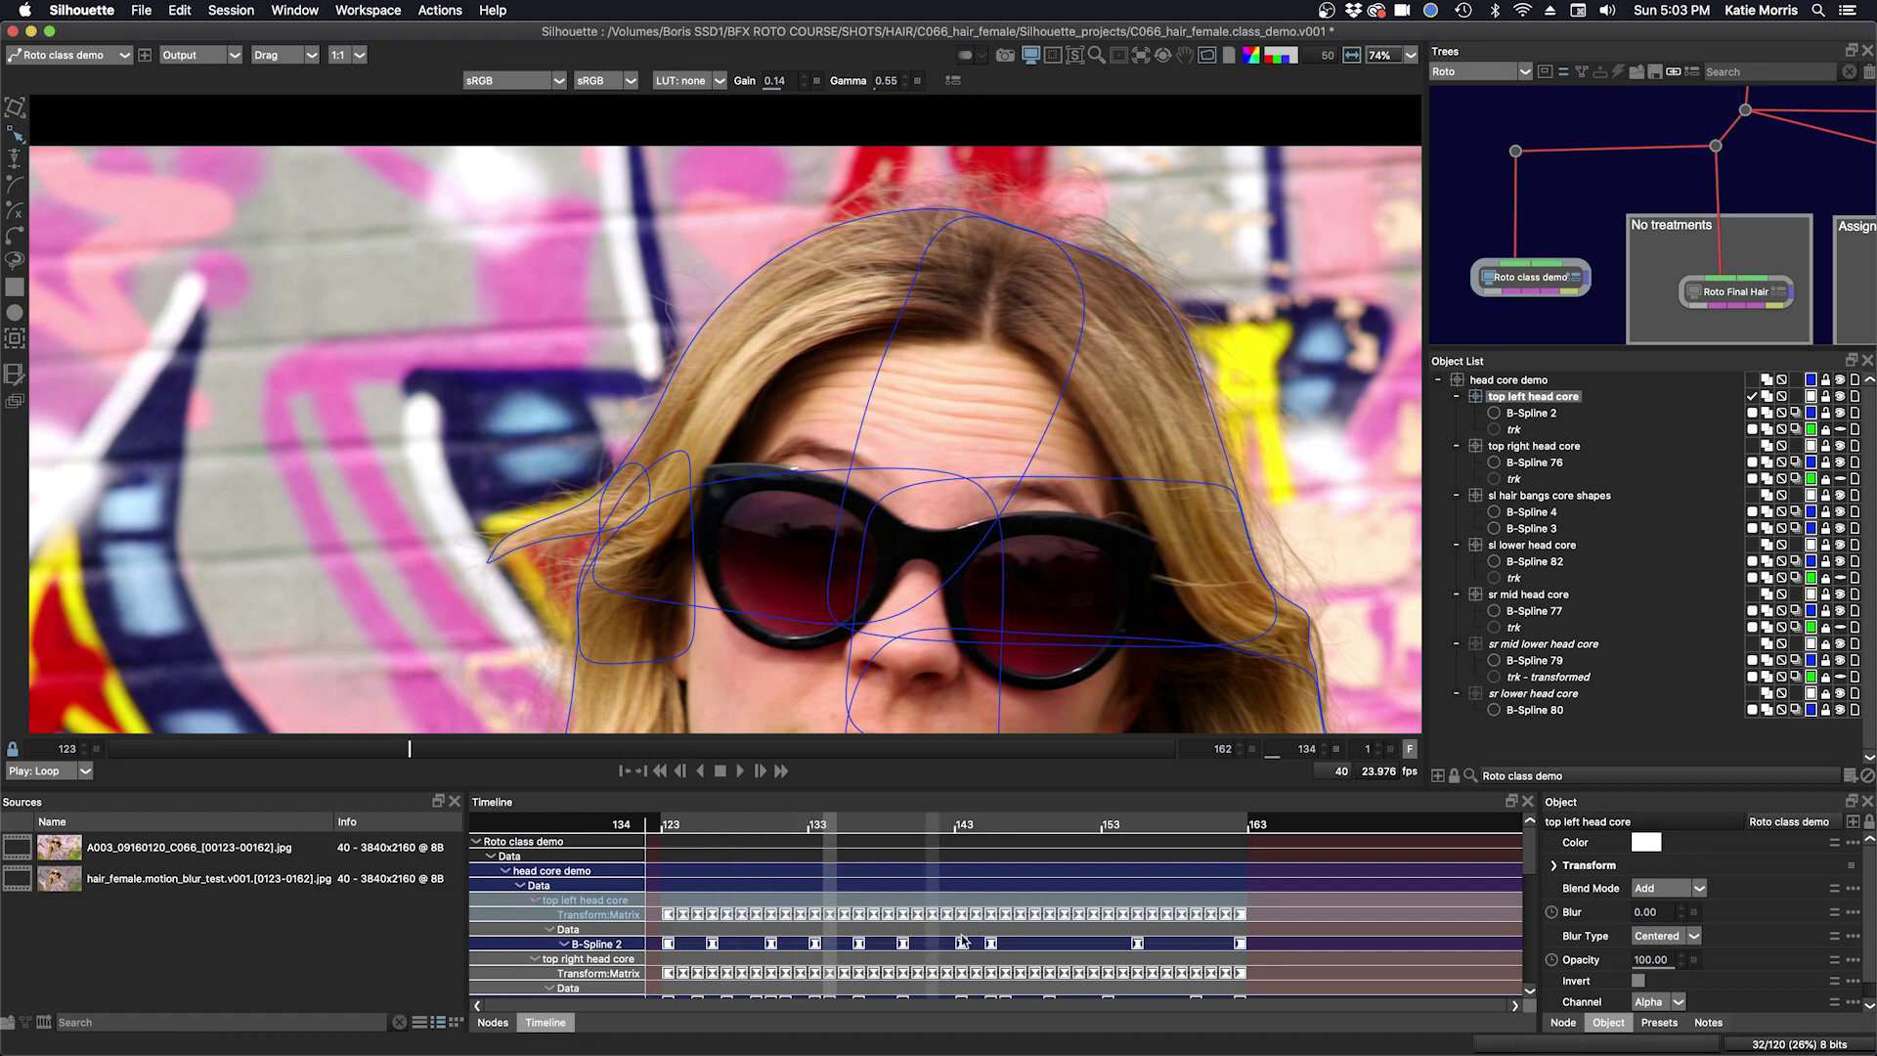
{"action": "left_click", "coordinate": [1838, 434]}
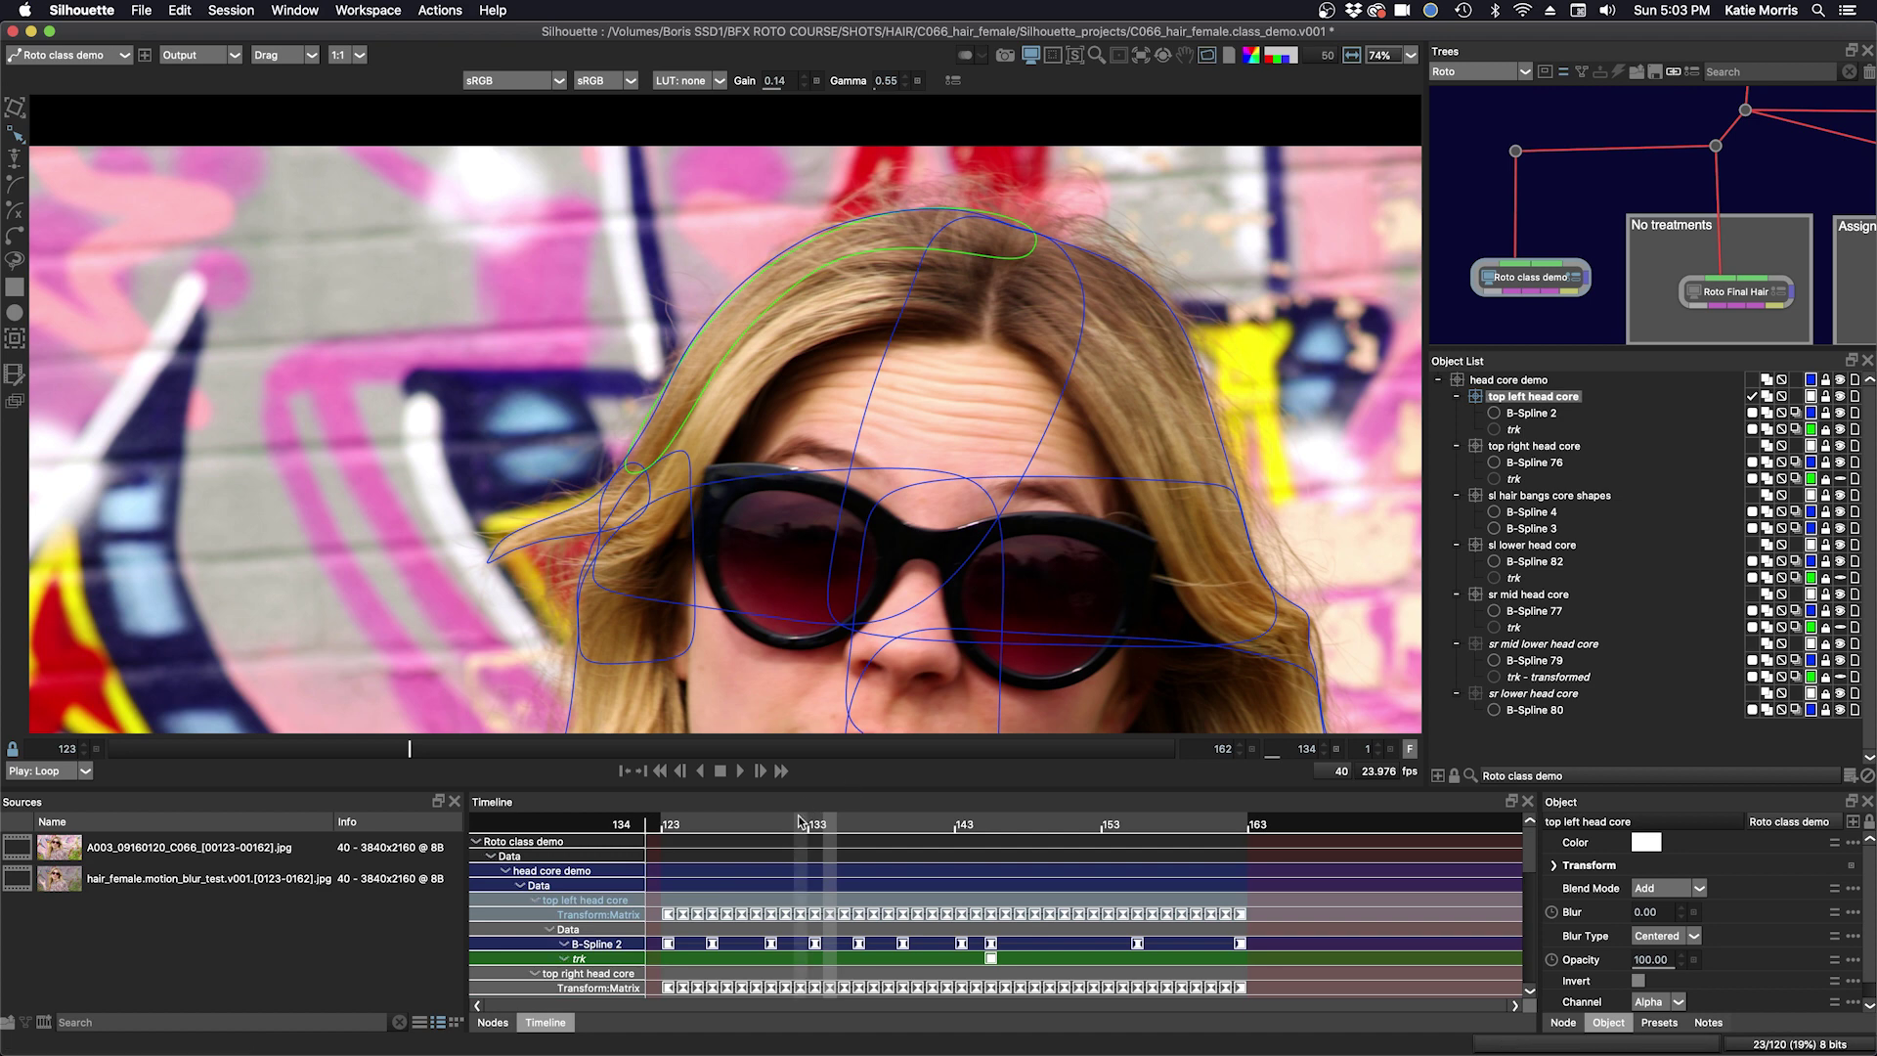
{"action": "mouse_move", "coordinate": [826, 825]}
{"action": "left_mouse_down"}
{"action": "mouse_move", "coordinate": [1040, 825]}
{"action": "mouse_move", "coordinate": [676, 827]}
{"action": "left_mouse_up"}
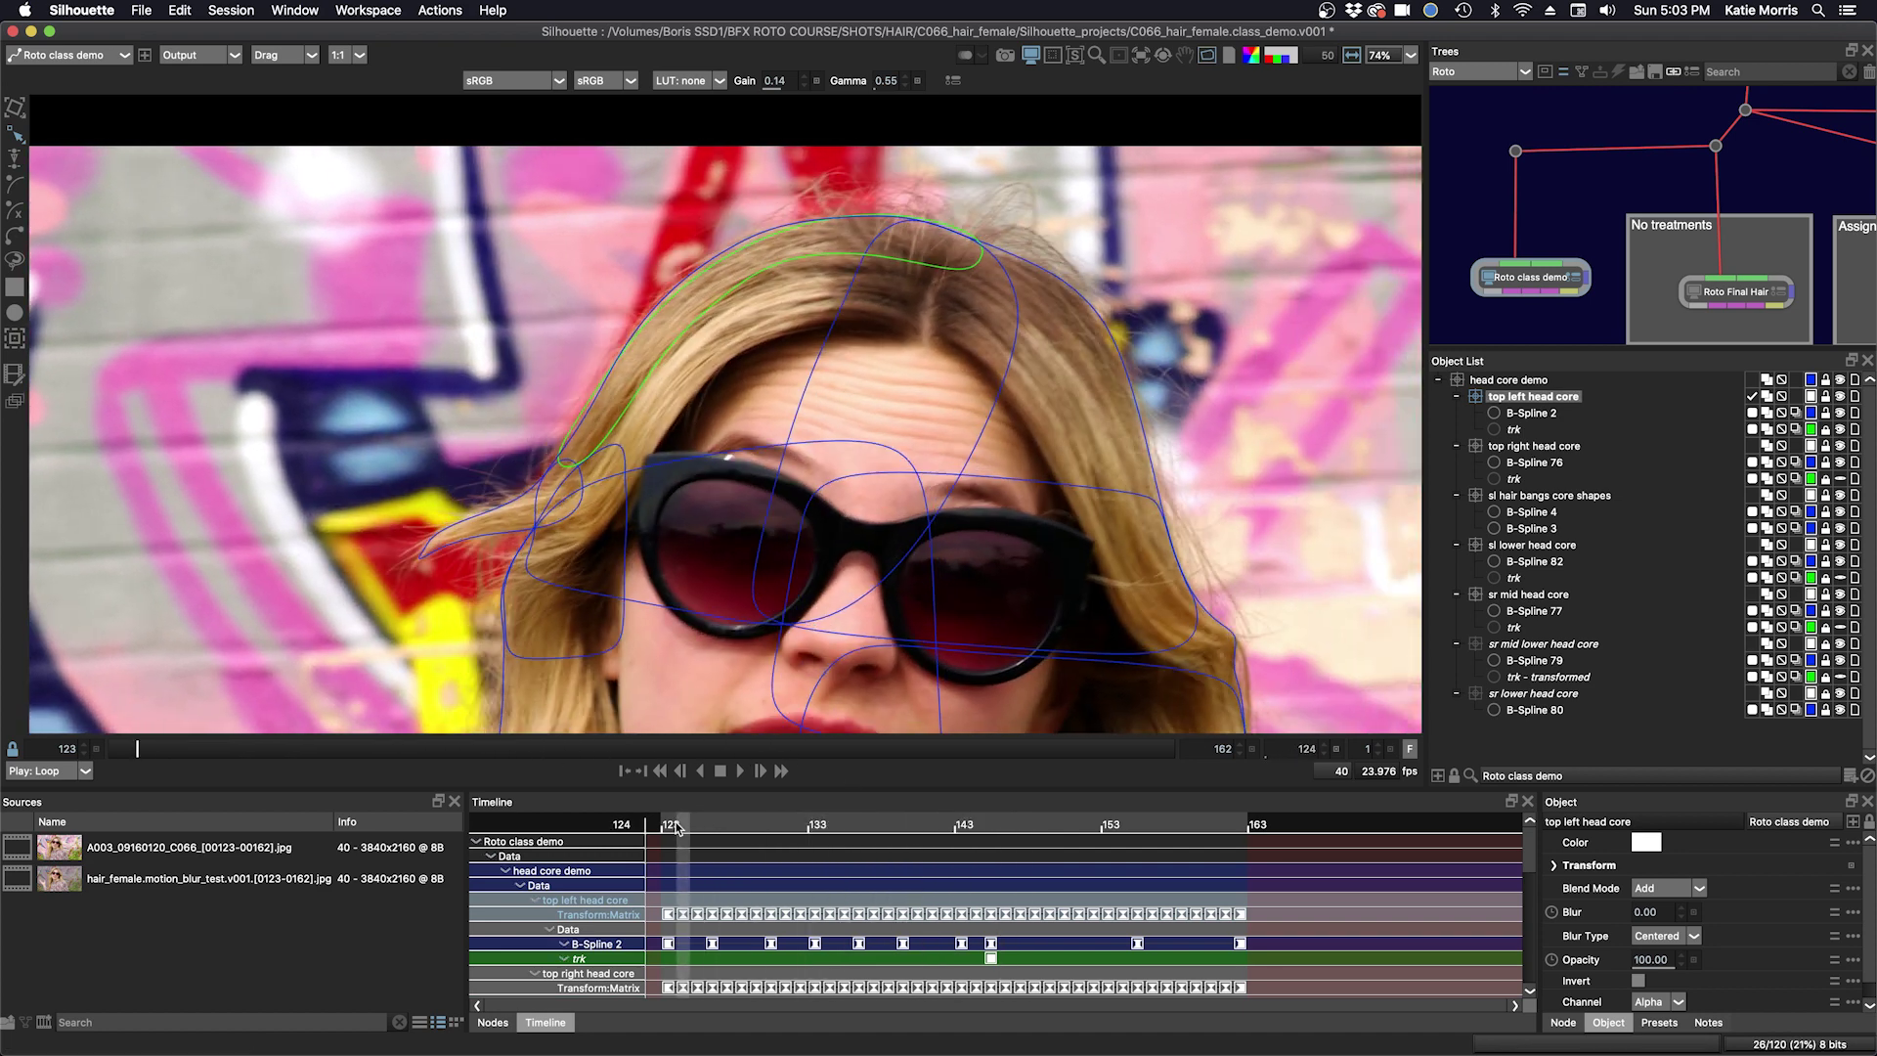
{"action": "left_click", "coordinate": [1840, 435]}
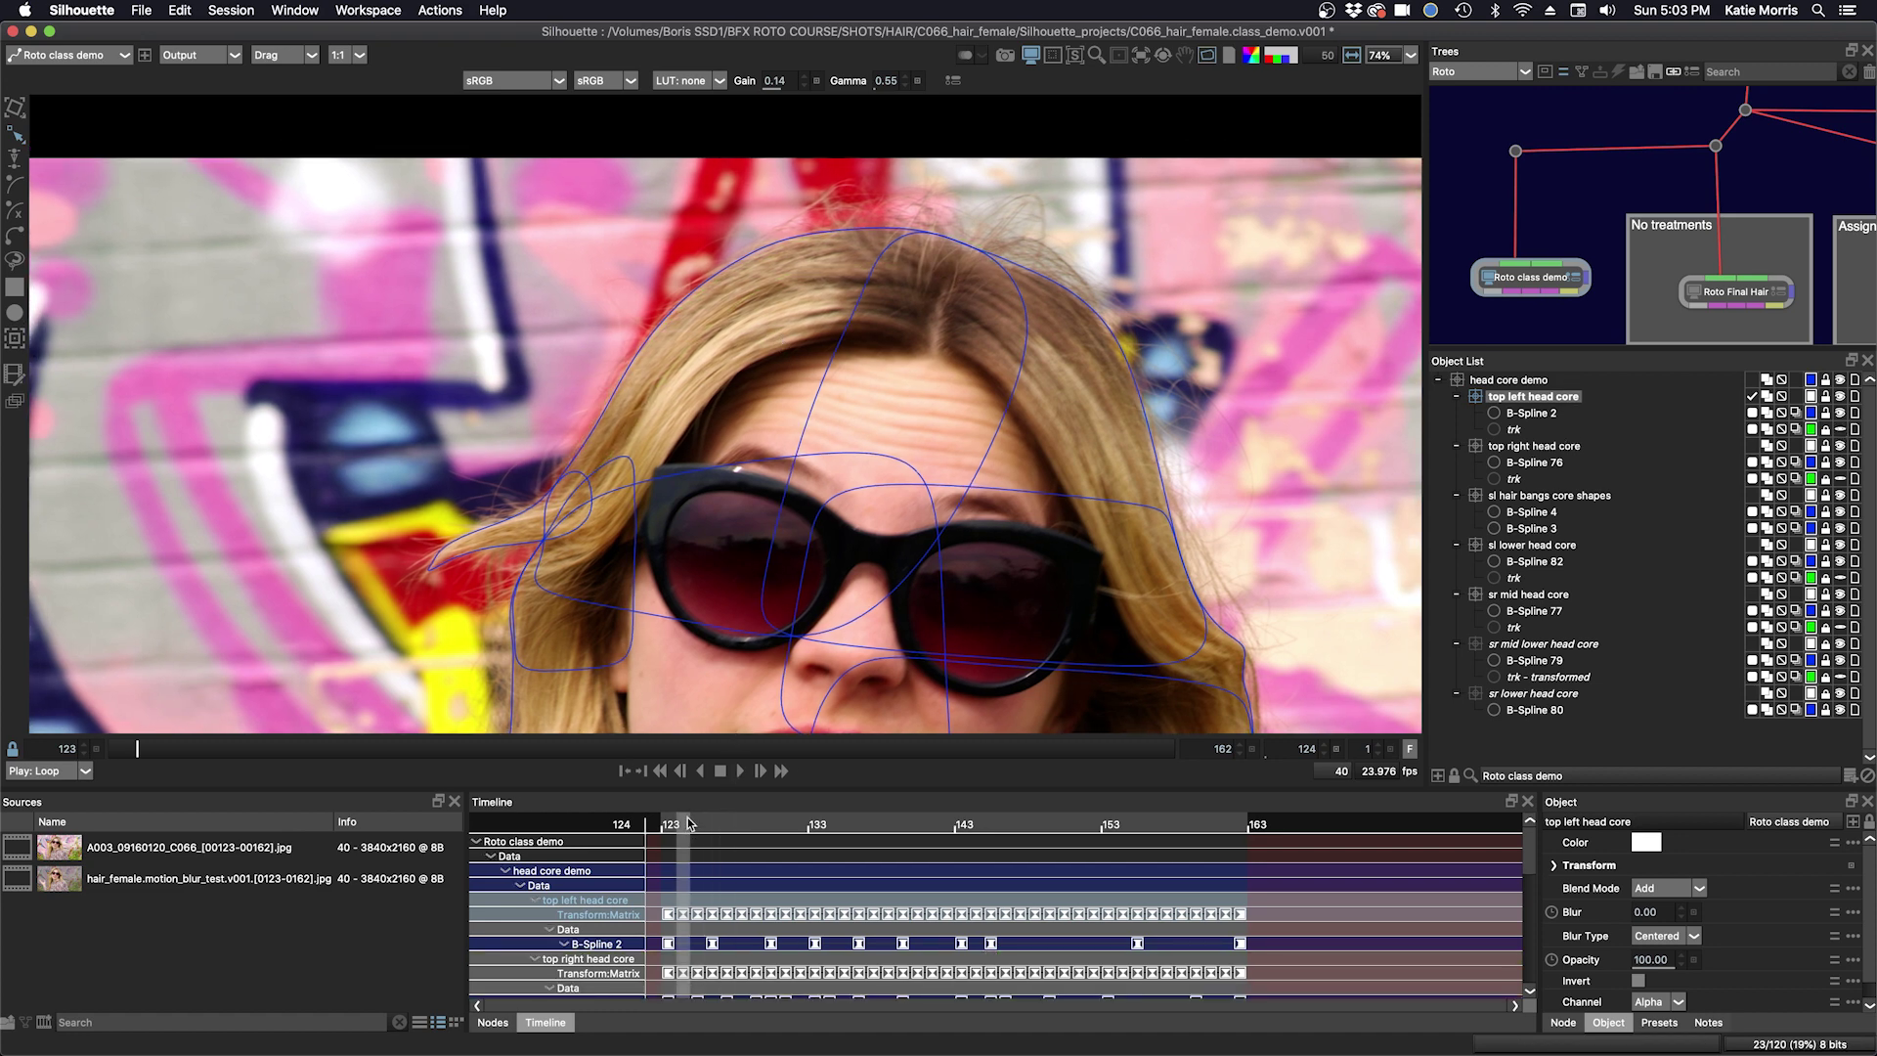
{"action": "left_click_drag", "start_coordinate": [689, 825], "coordinate": [972, 822]}
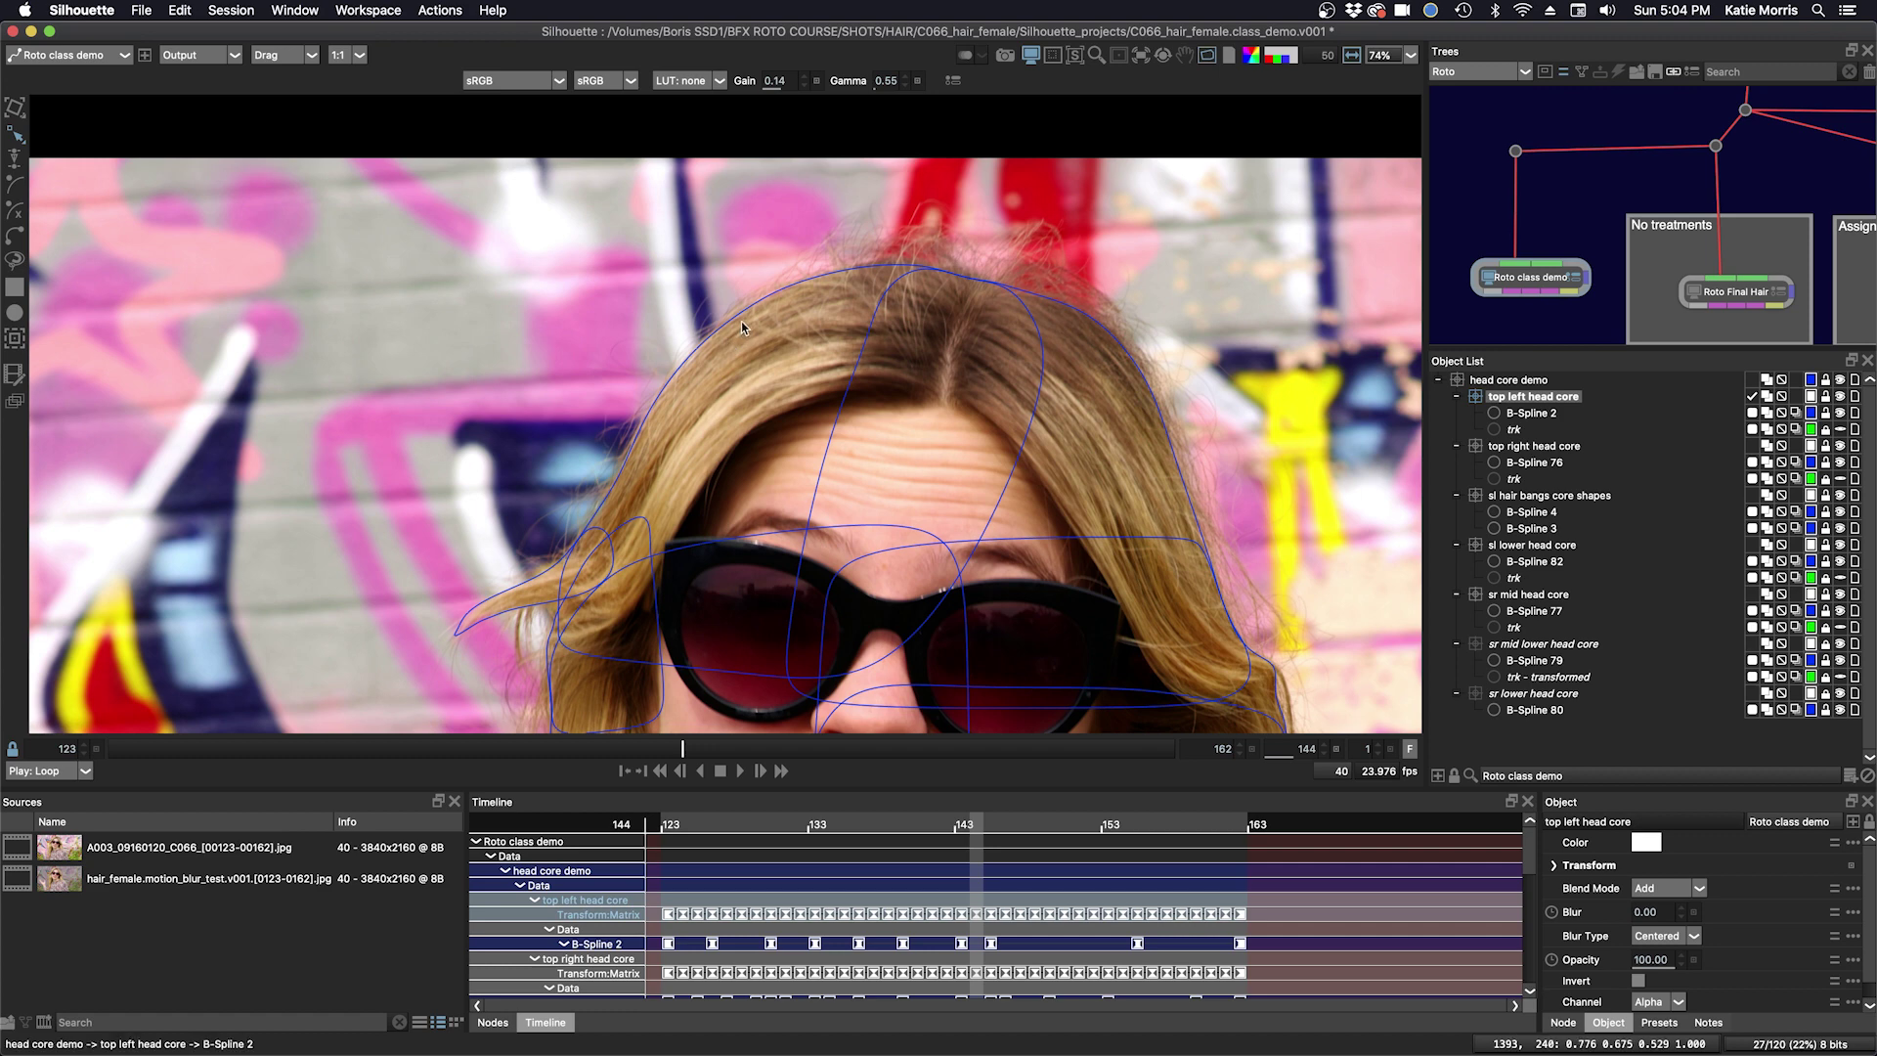
{"action": "left_click", "coordinate": [1836, 434]}
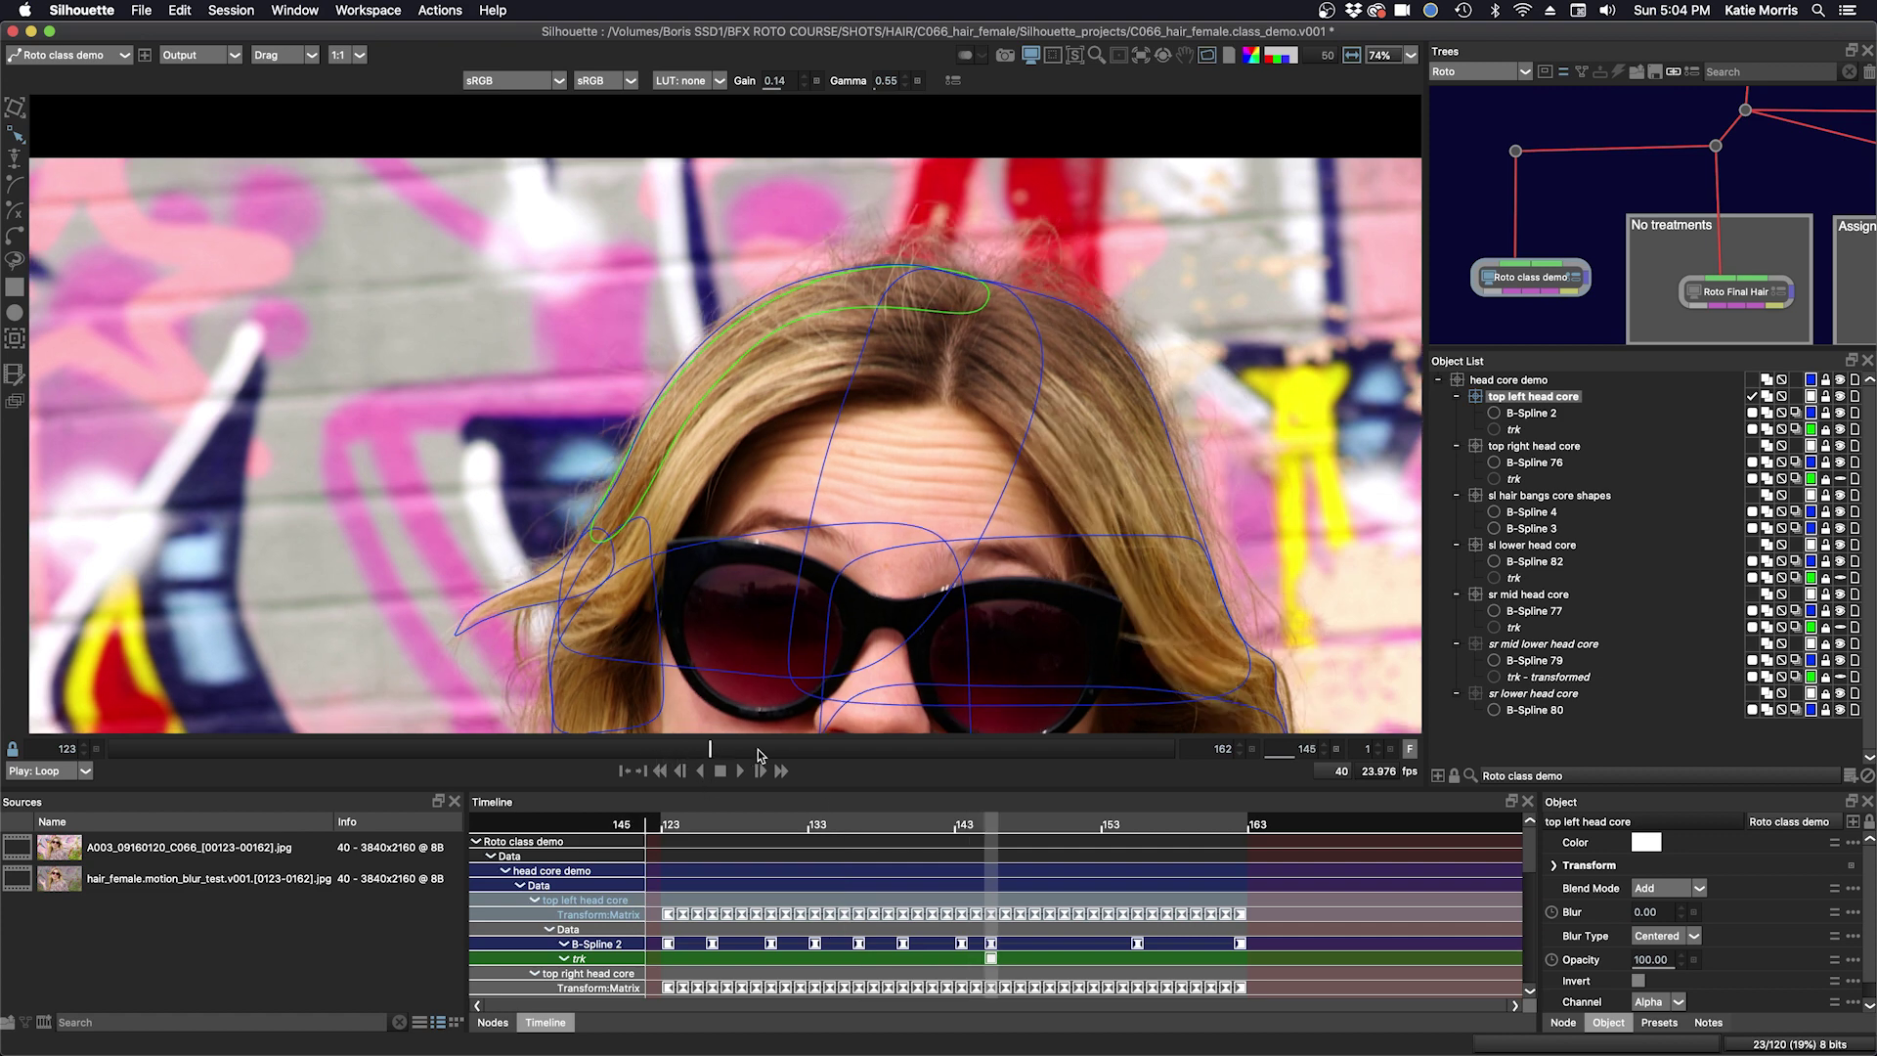
{"action": "mouse_move", "coordinate": [677, 754]}
{"action": "left_mouse_down"}
{"action": "mouse_move", "coordinate": [783, 753]}
{"action": "mouse_move", "coordinate": [738, 753]}
{"action": "left_mouse_up"}
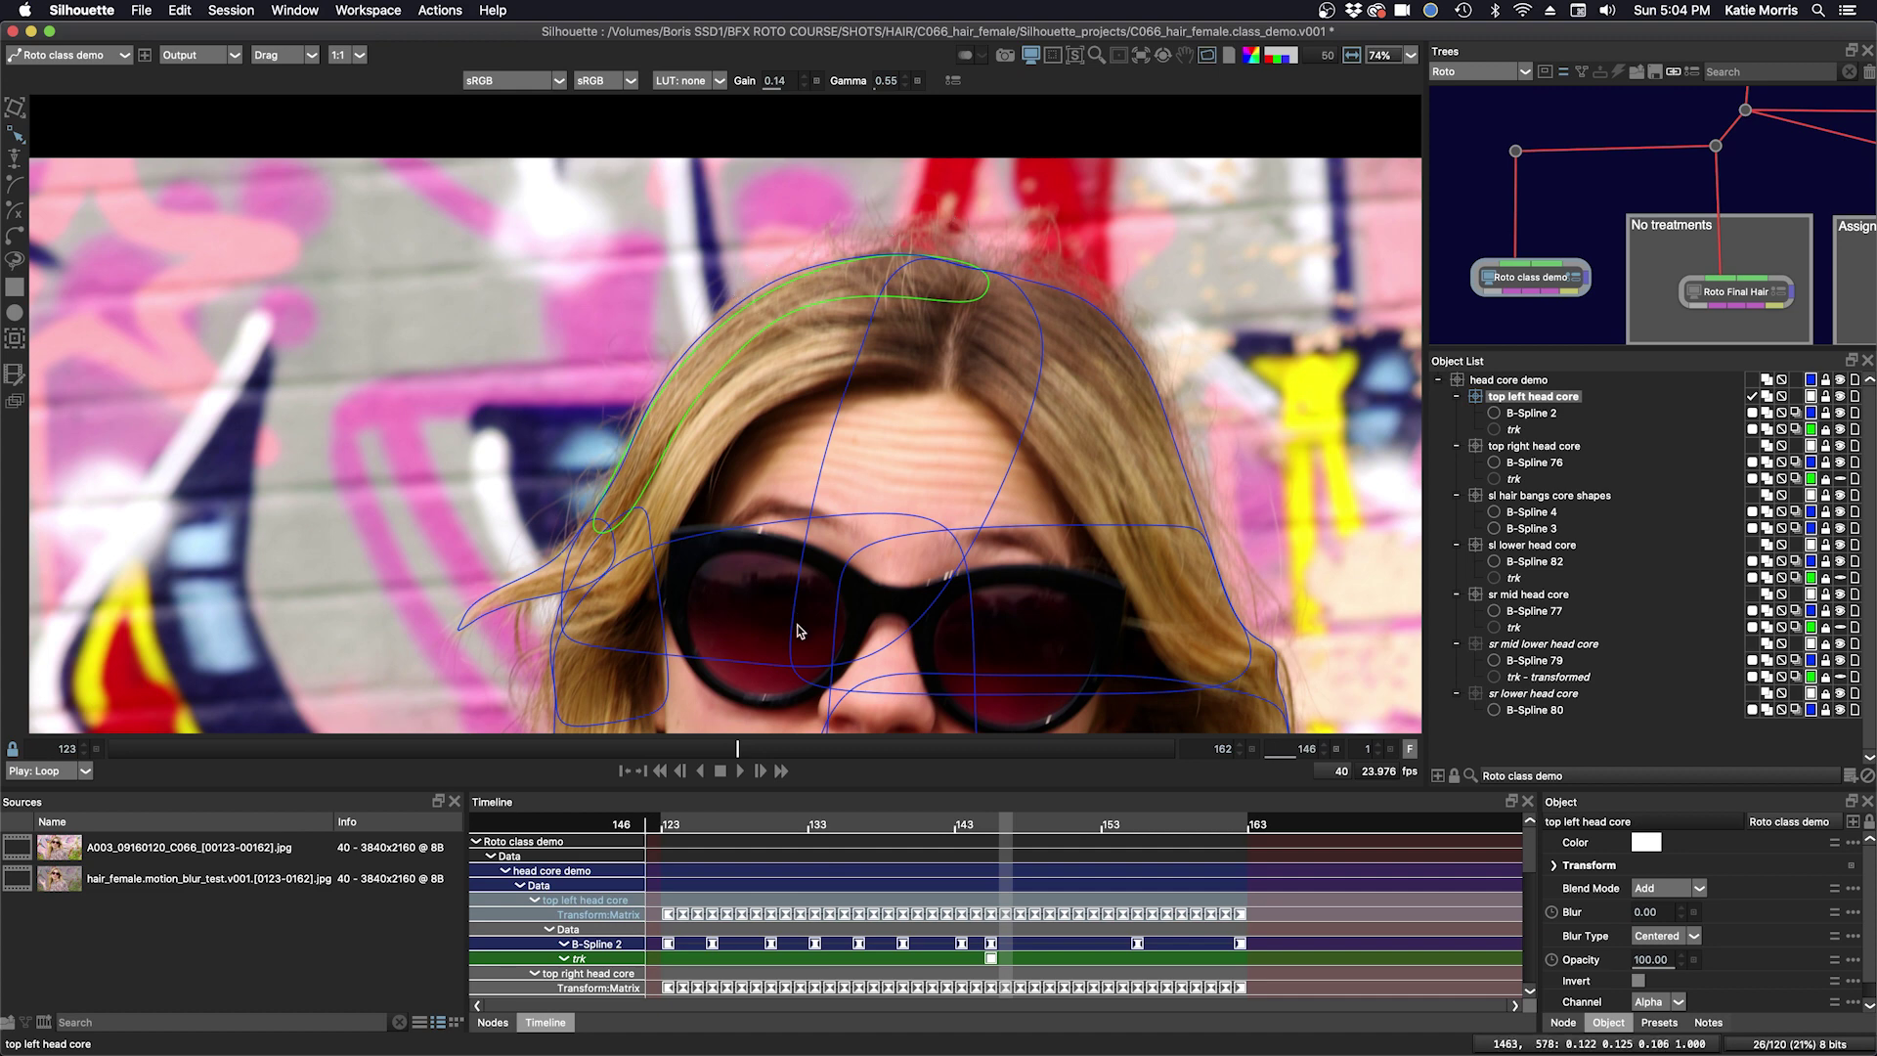
{"action": "left_click_drag", "start_coordinate": [740, 752], "coordinate": [760, 751]}
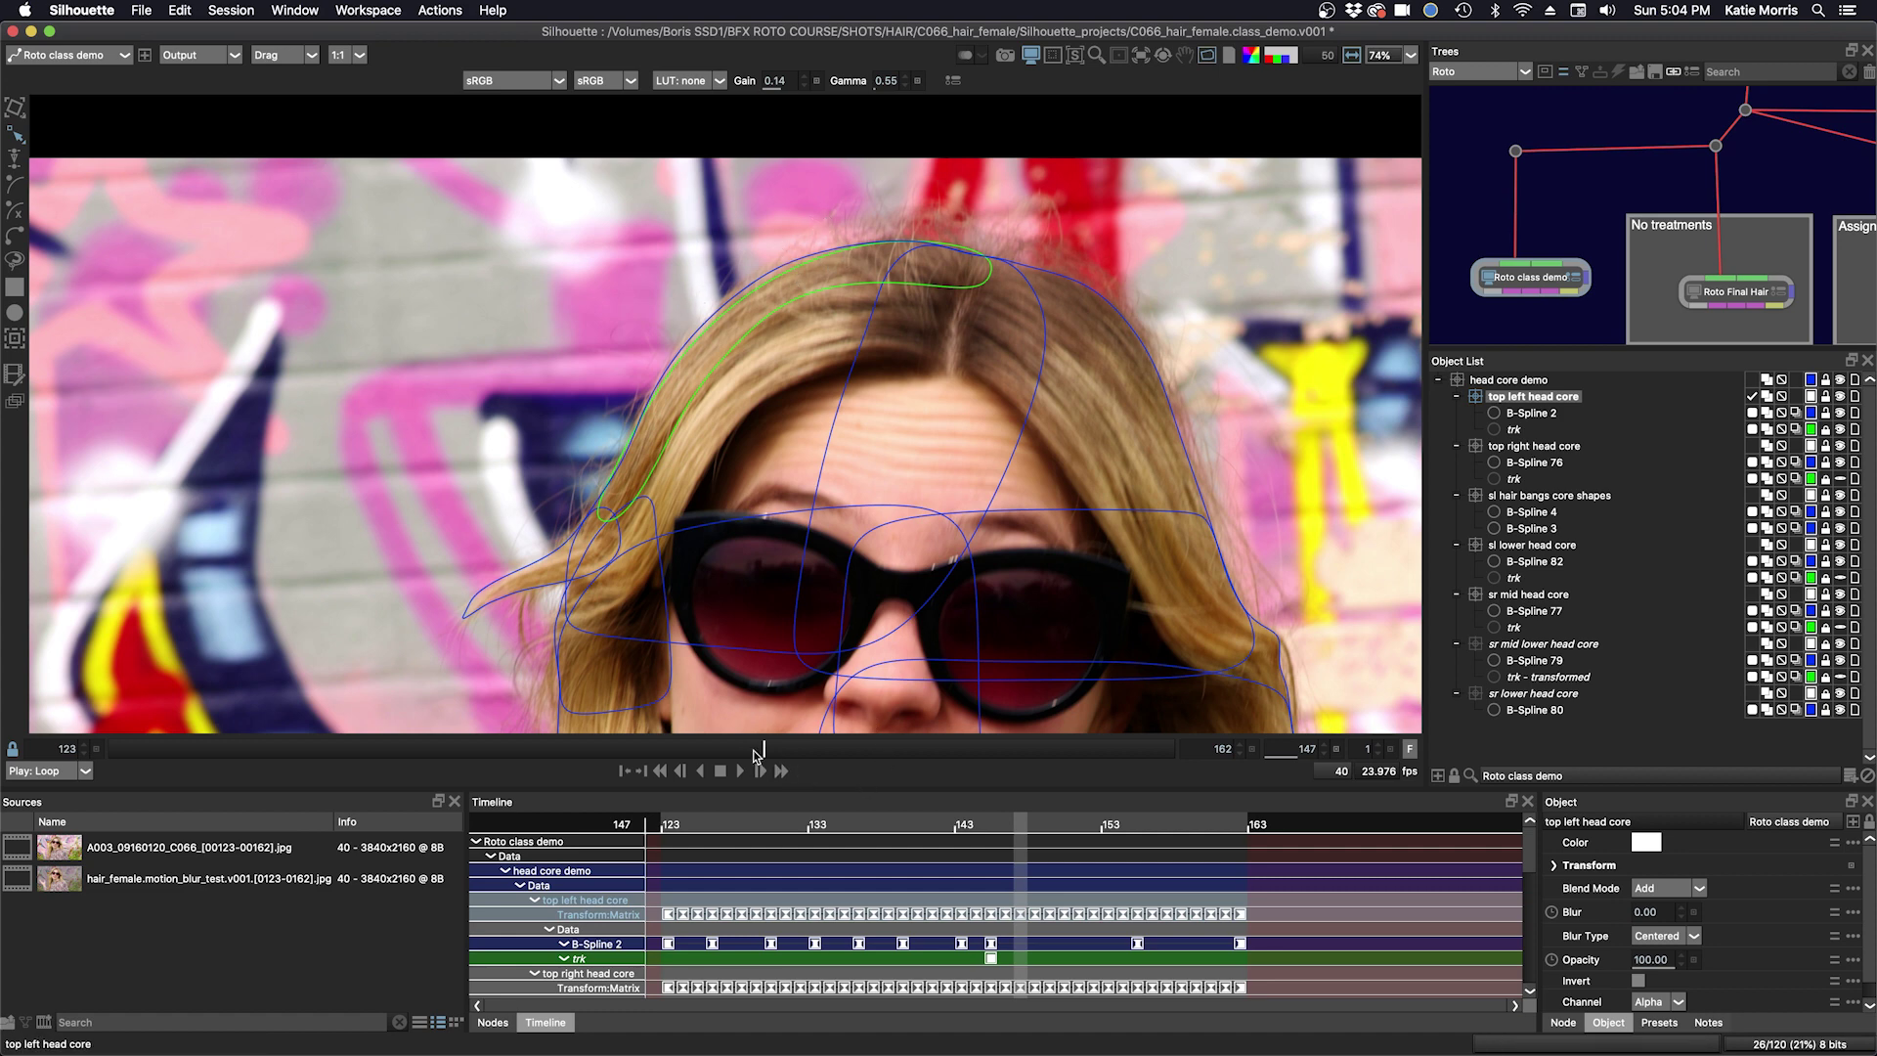
{"action": "mouse_move", "coordinate": [759, 753]}
{"action": "left_mouse_down"}
{"action": "mouse_move", "coordinate": [473, 755]}
{"action": "mouse_move", "coordinate": [1041, 749]}
{"action": "left_mouse_up"}
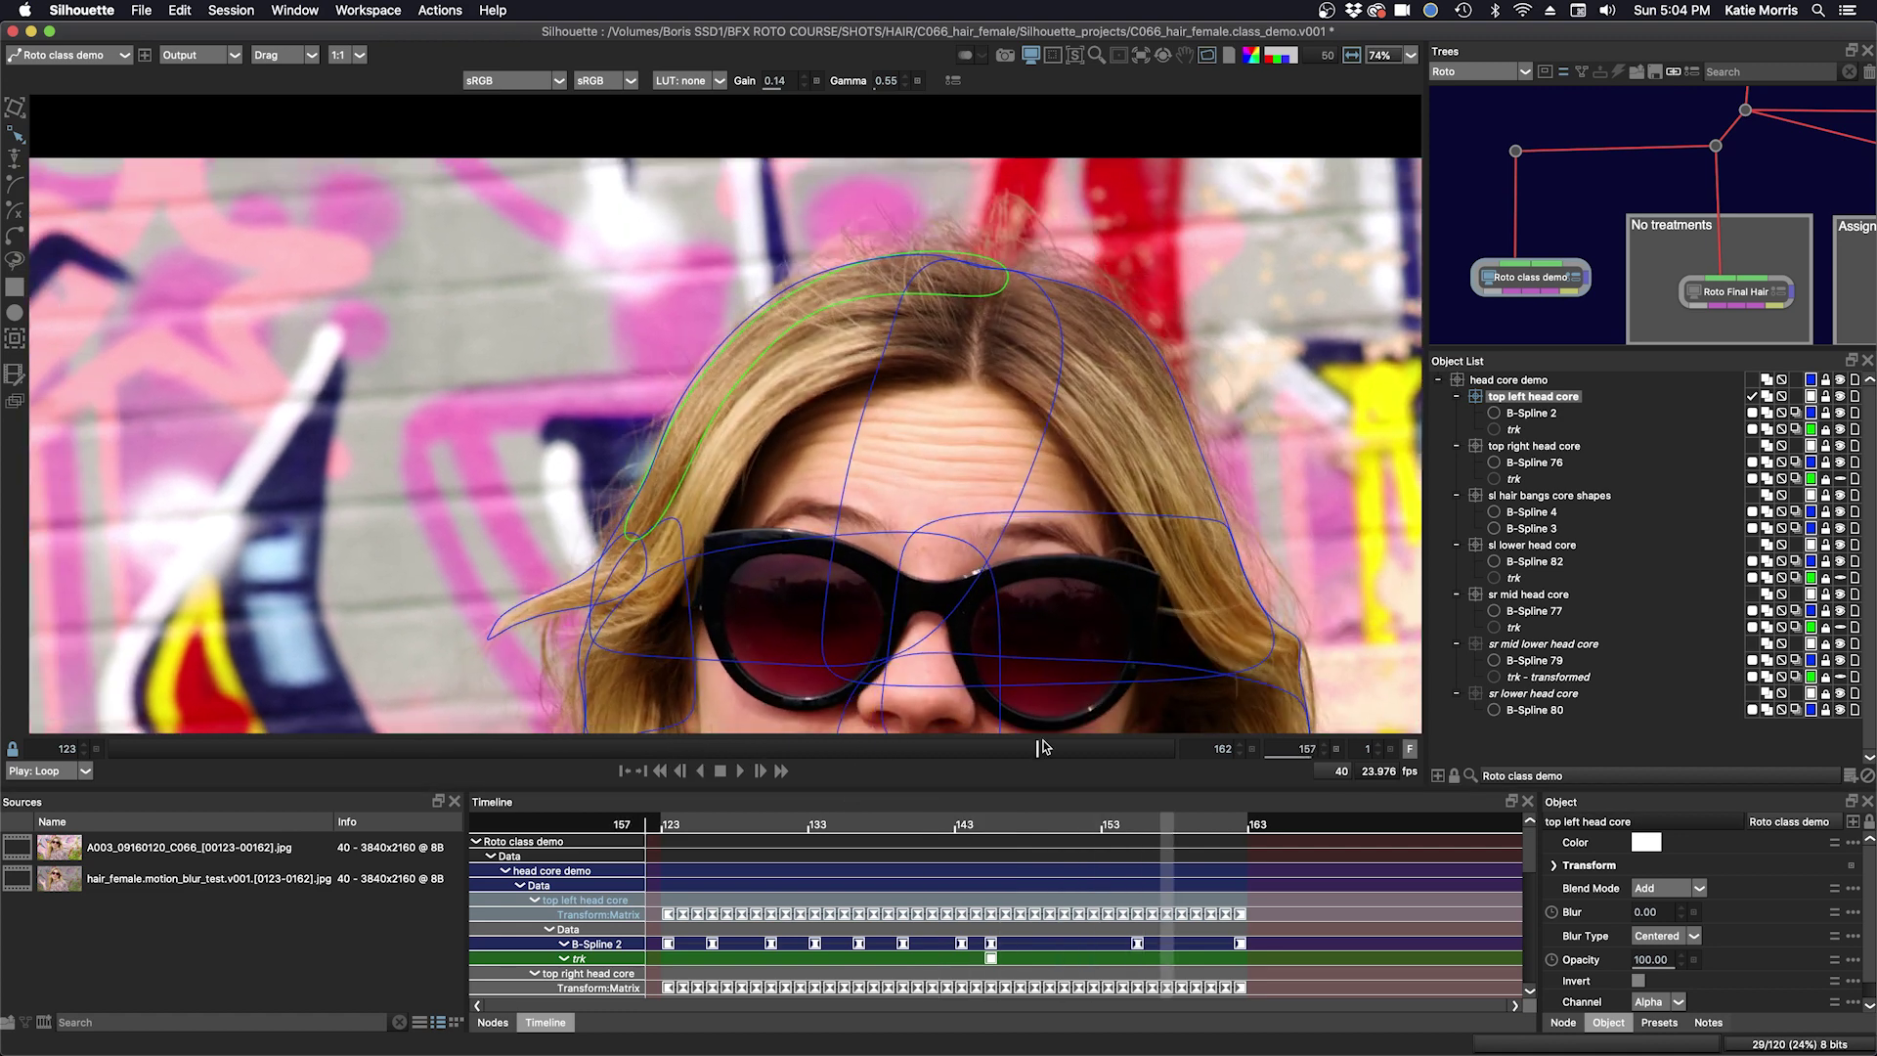
{"action": "left_click", "coordinate": [1840, 428]}
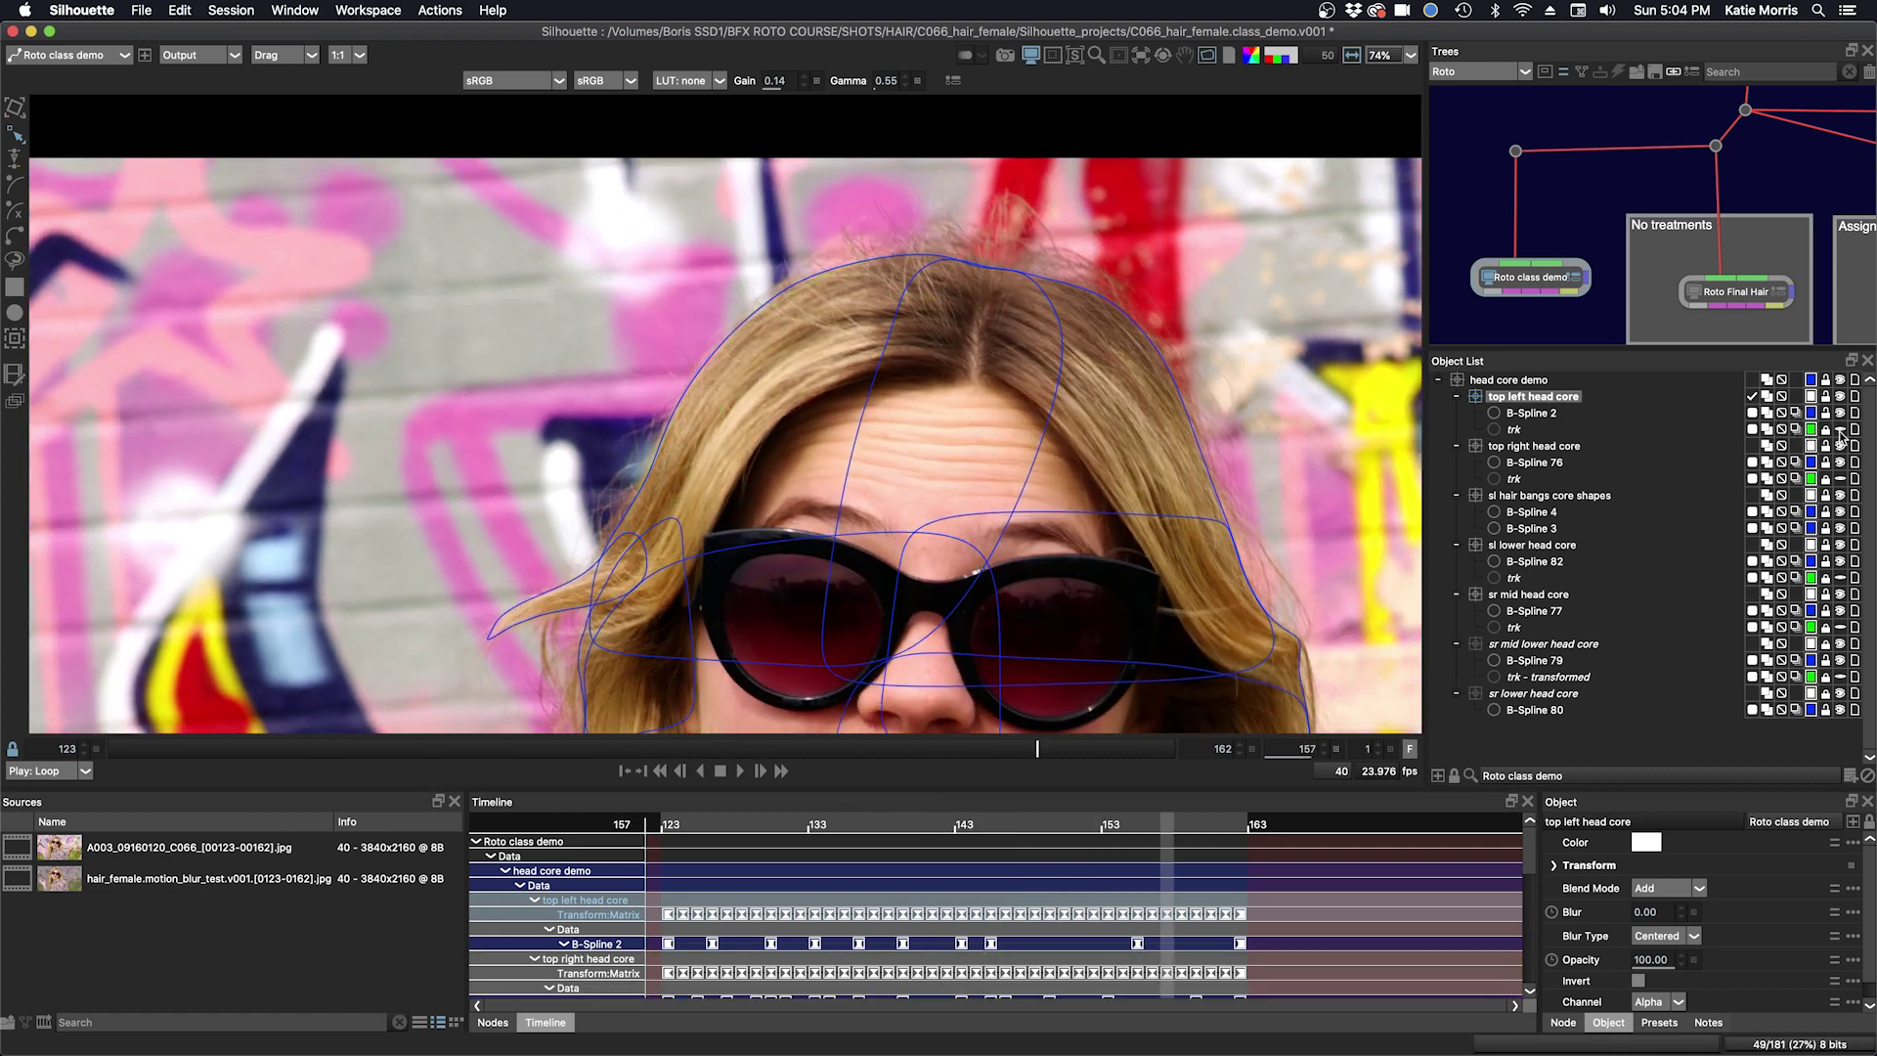
Select the top left head core's B-Spline 2 and step back to frame 155.
{"action": "left_click", "coordinate": [827, 274]}
{"action": "left_click_drag", "start_coordinate": [827, 274], "coordinate": [835, 354]}
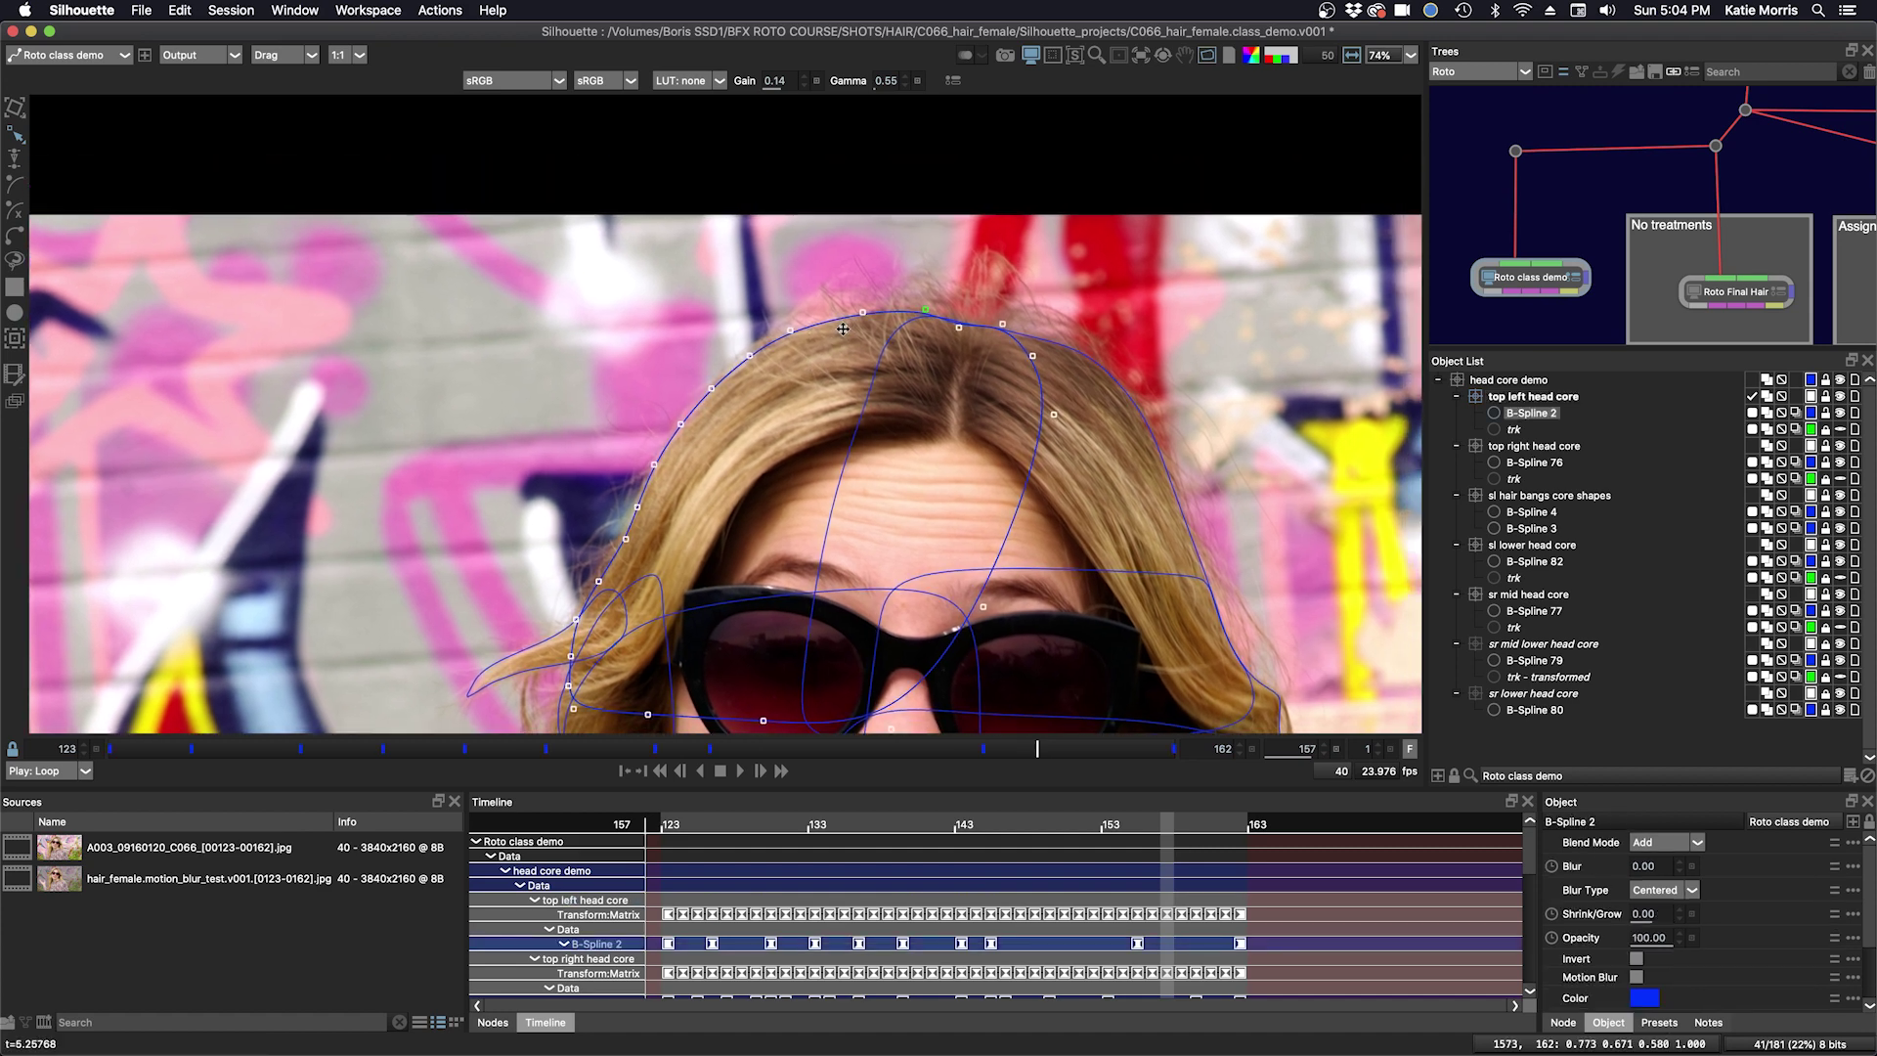
{"action": "scroll", "coordinate": [907, 505], "scroll_direction": "up", "scroll_amount": 3}
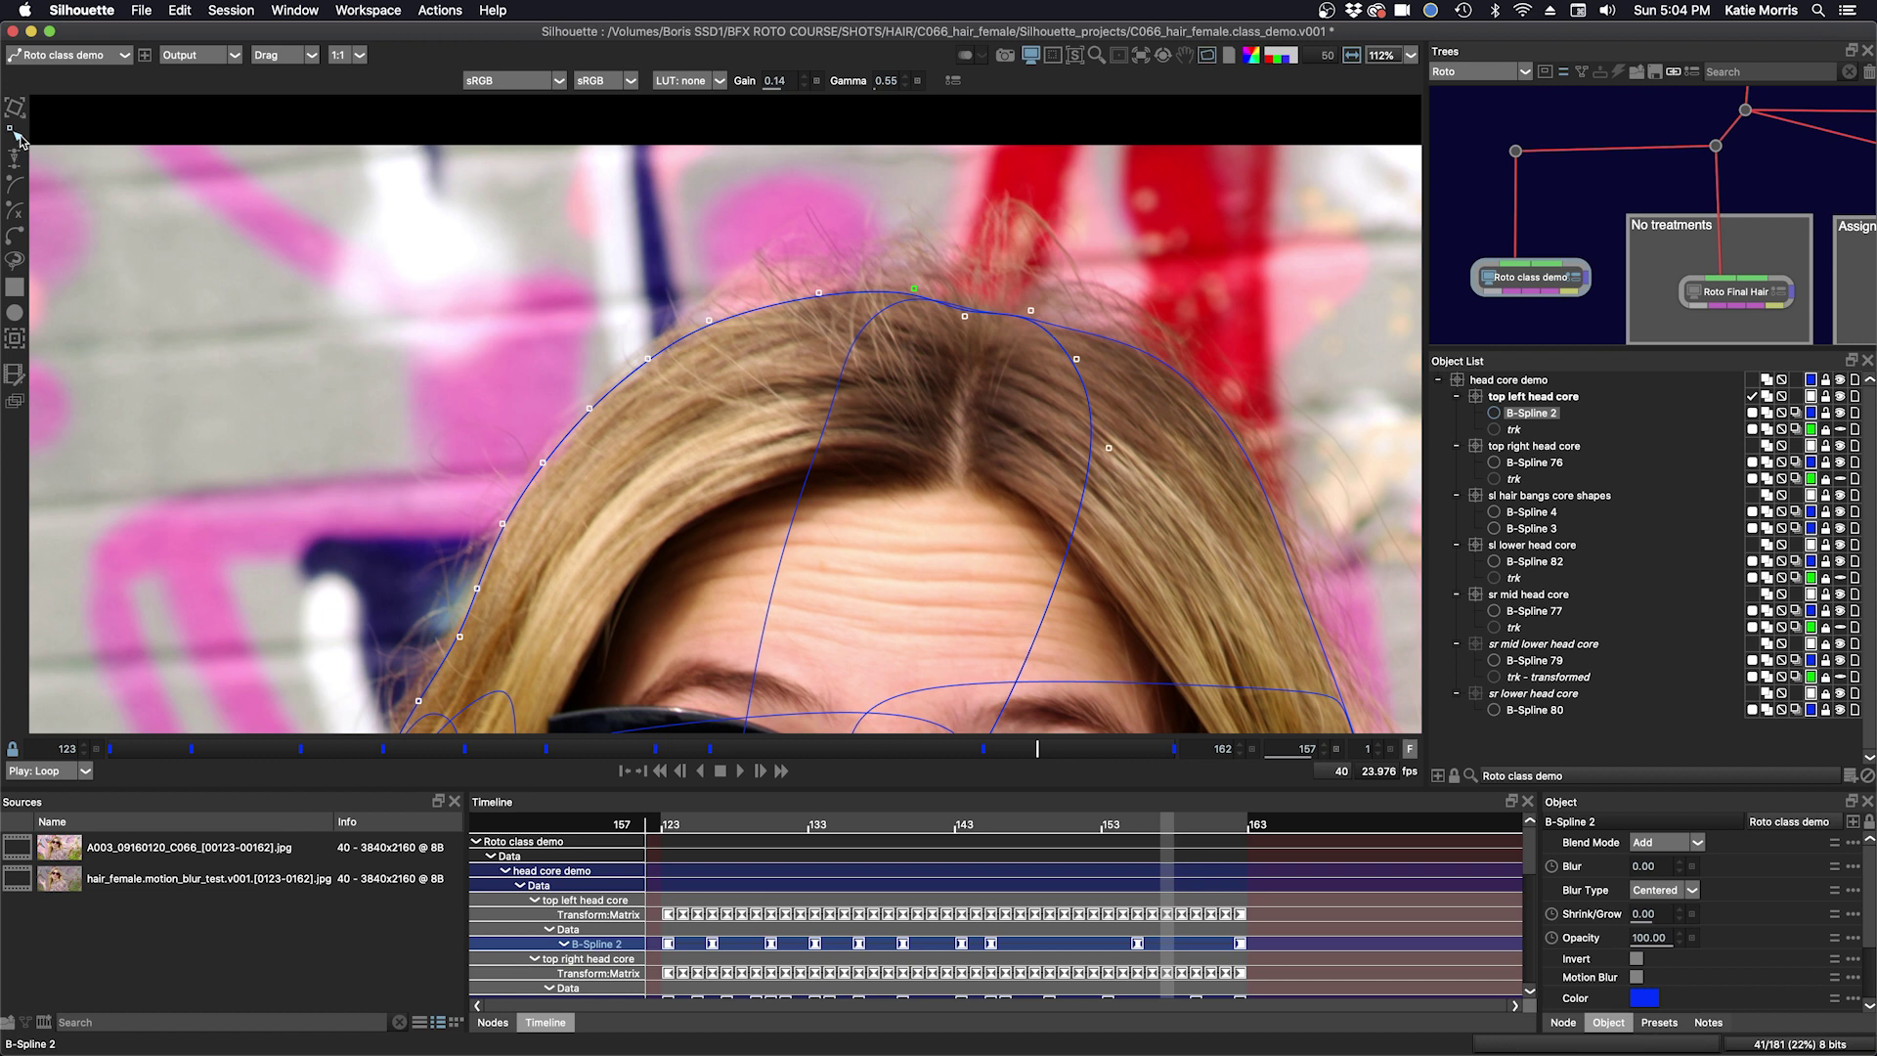
{"action": "left_click", "coordinate": [819, 267]}
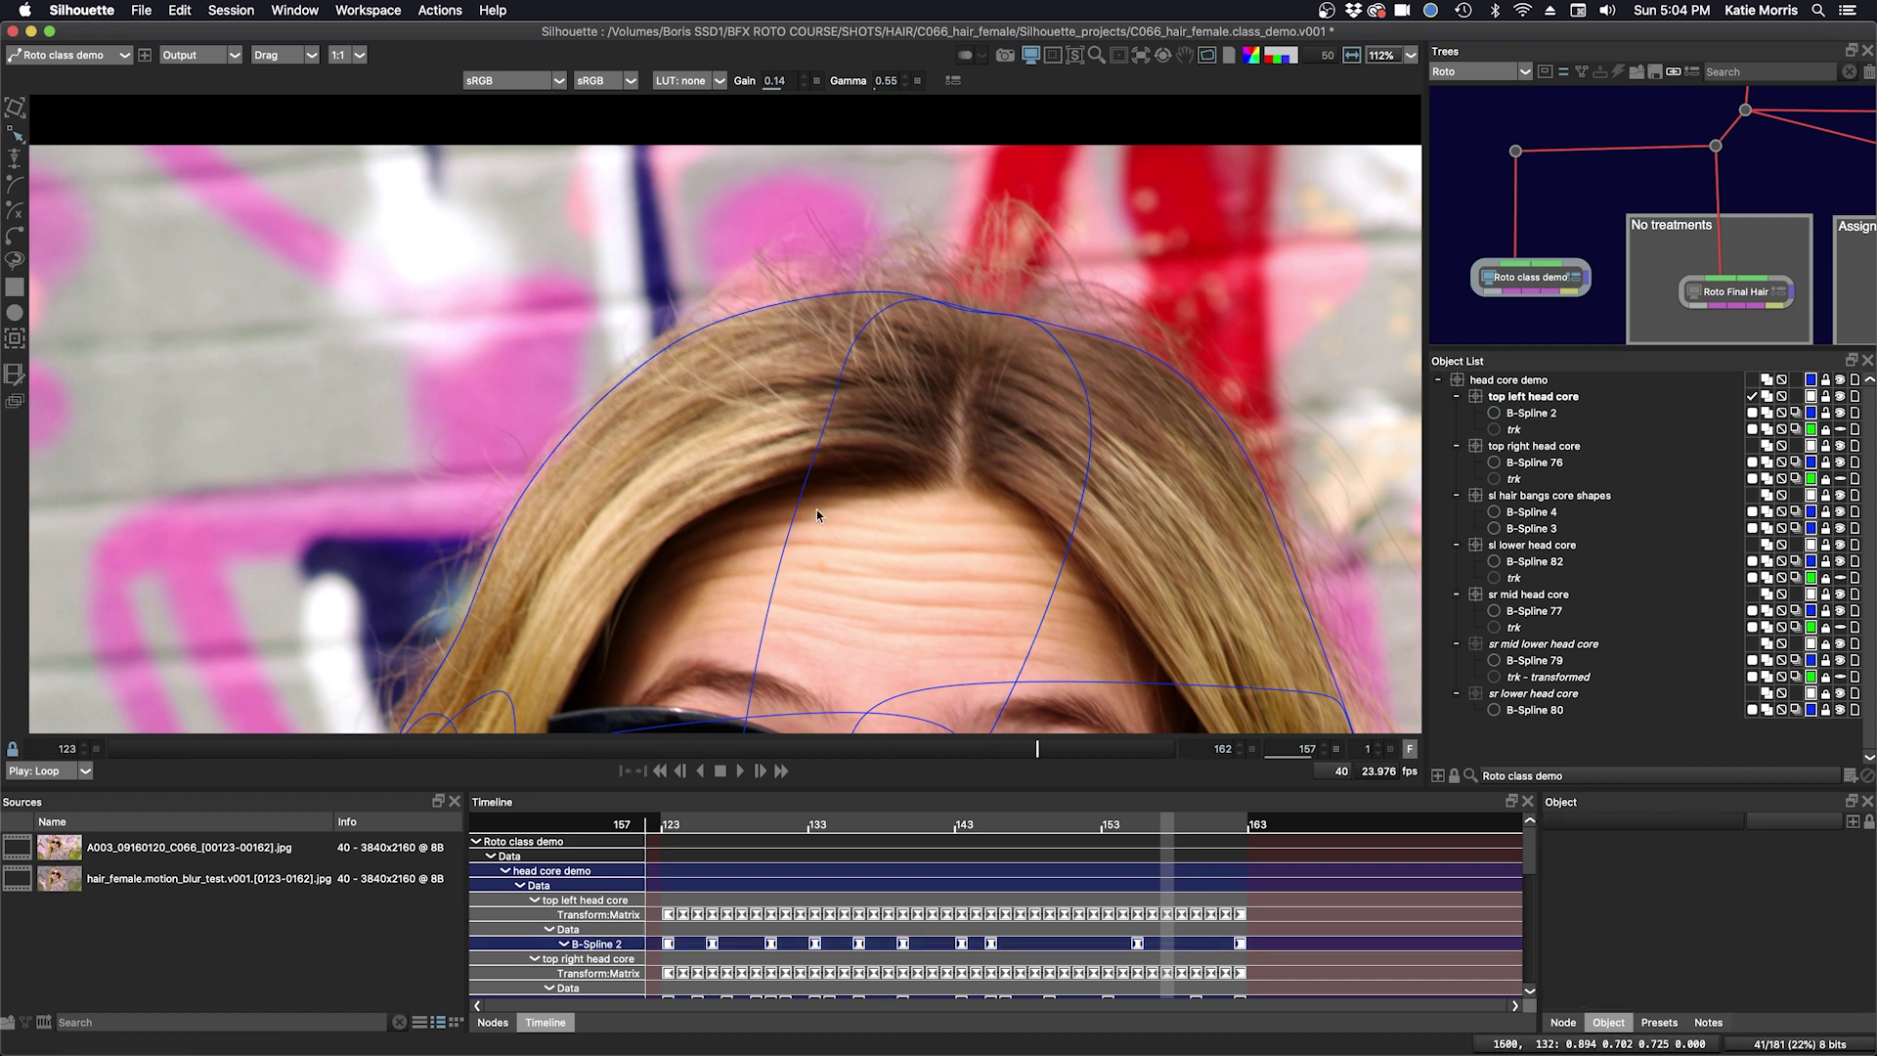
{"action": "left_click", "coordinate": [862, 296]}
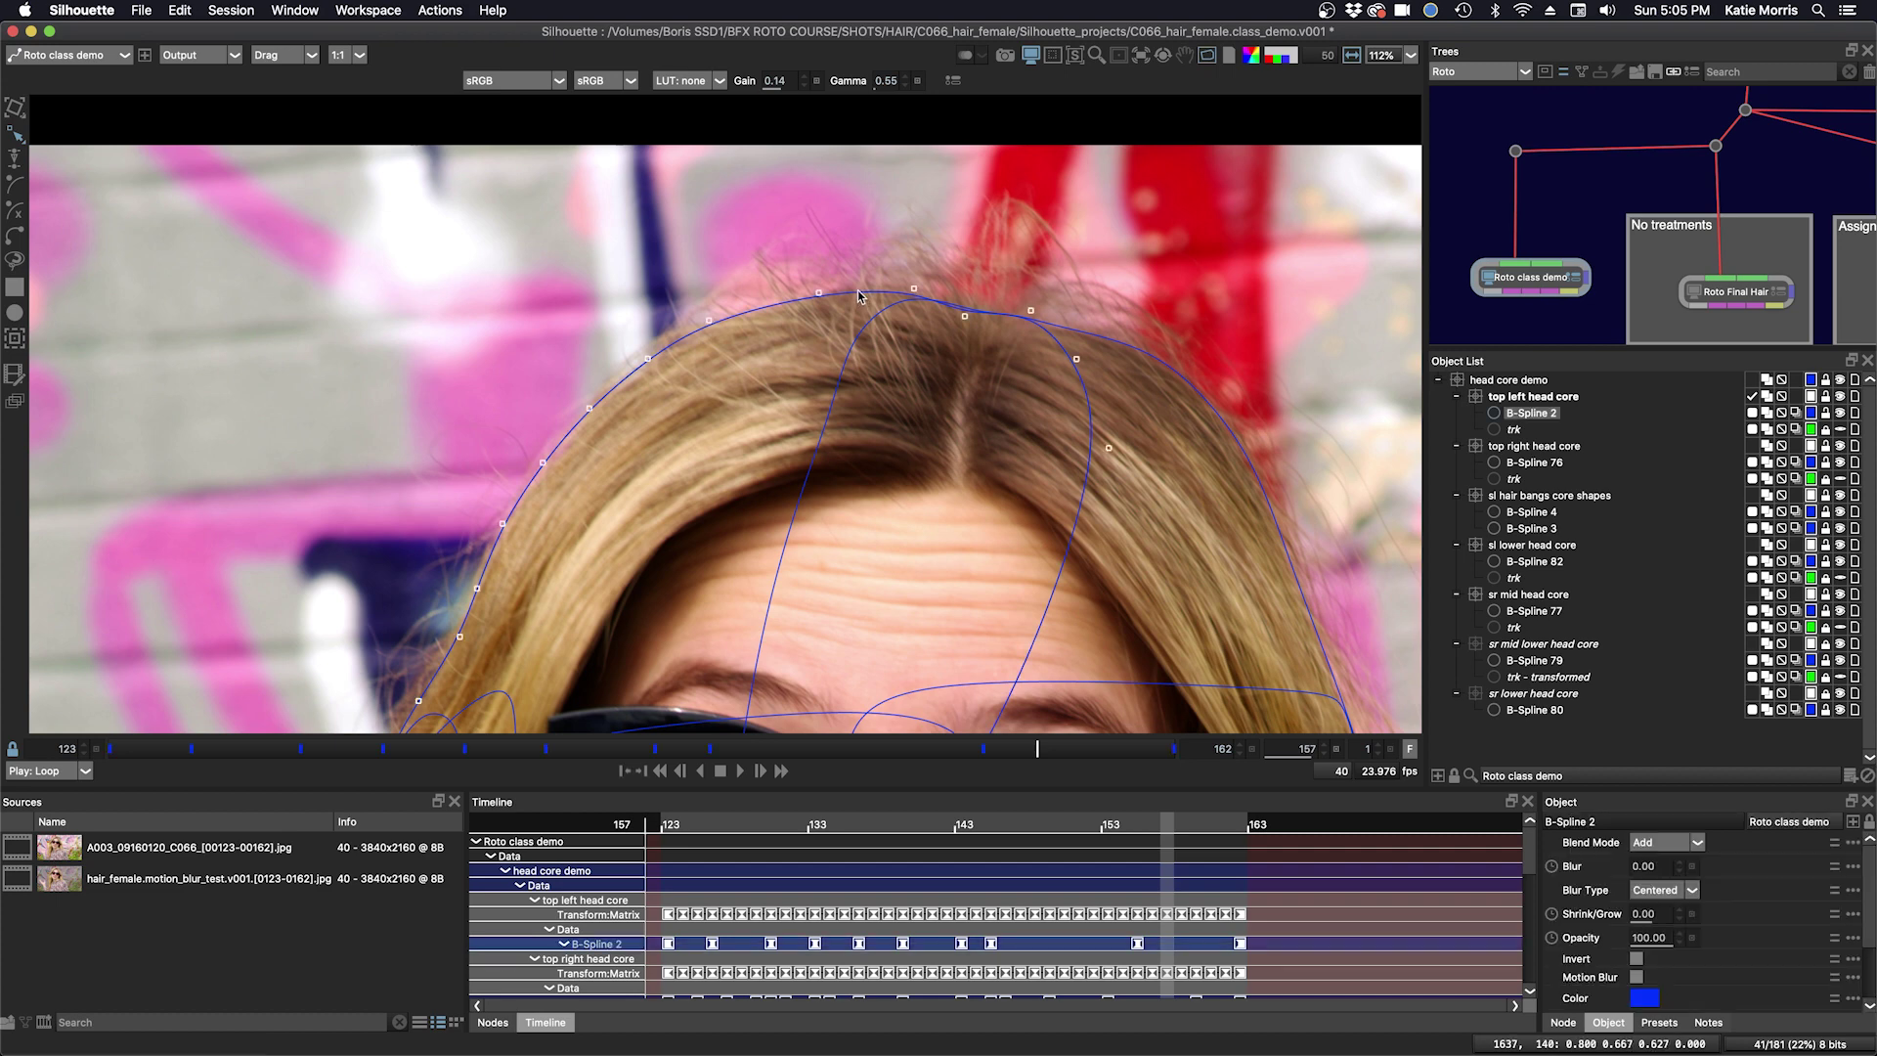
{"action": "left_click_drag", "start_coordinate": [1050, 753], "coordinate": [984, 748]}
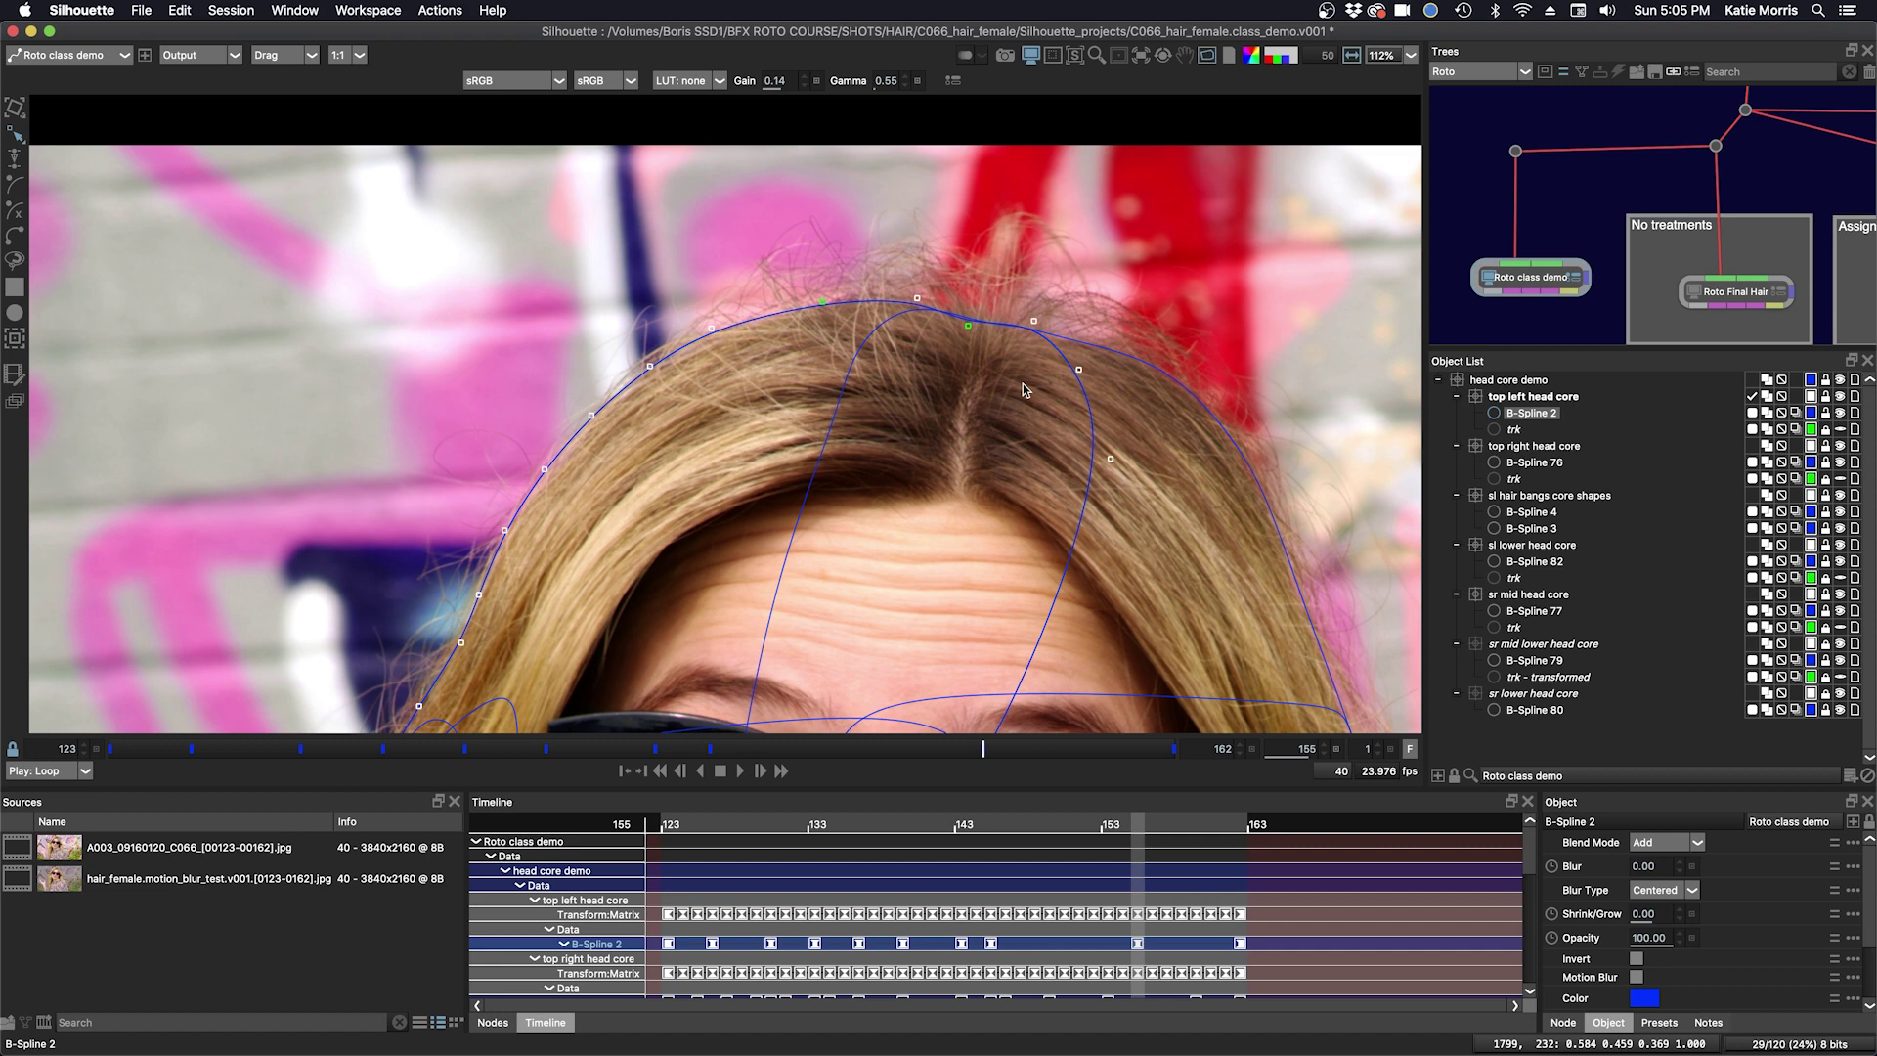
Create point trackers from the selected points, match-move a new layer, and hide Tracker 2.
{"action": "left_click", "coordinate": [15, 341]}
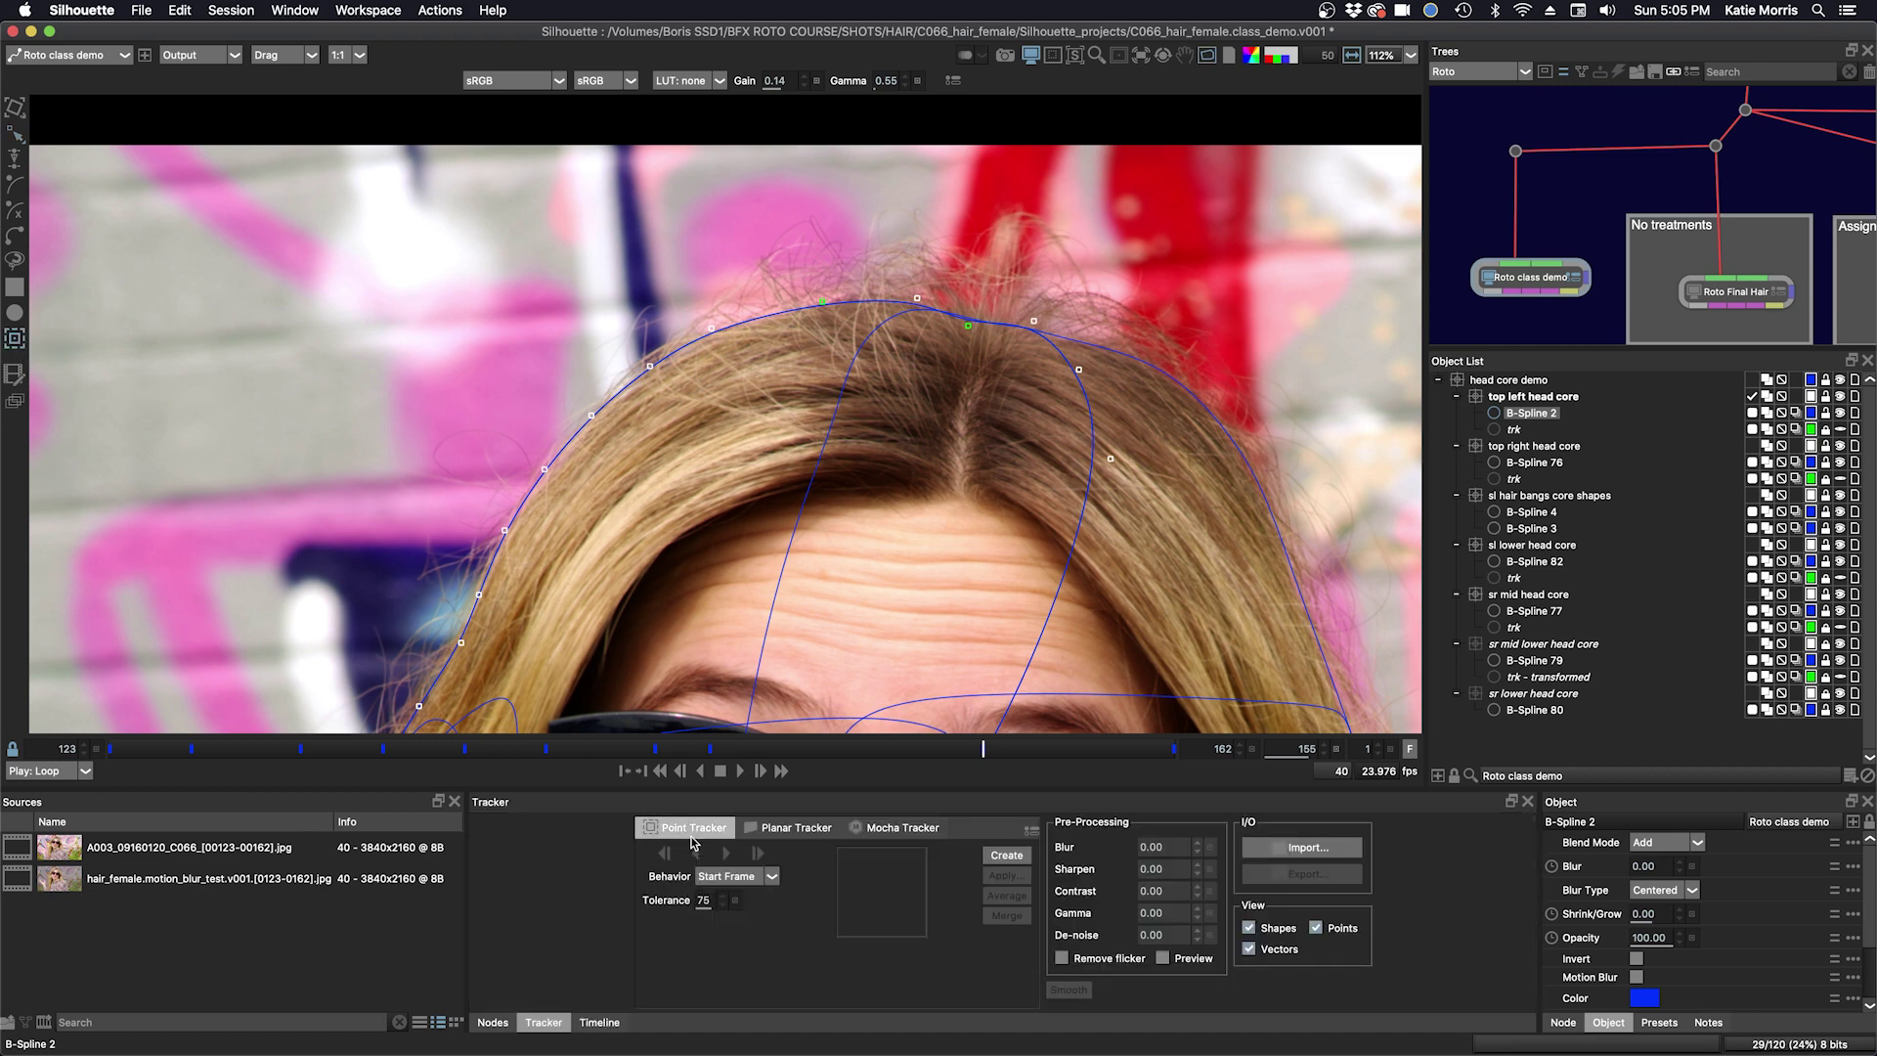
{"action": "left_click", "coordinate": [692, 842]}
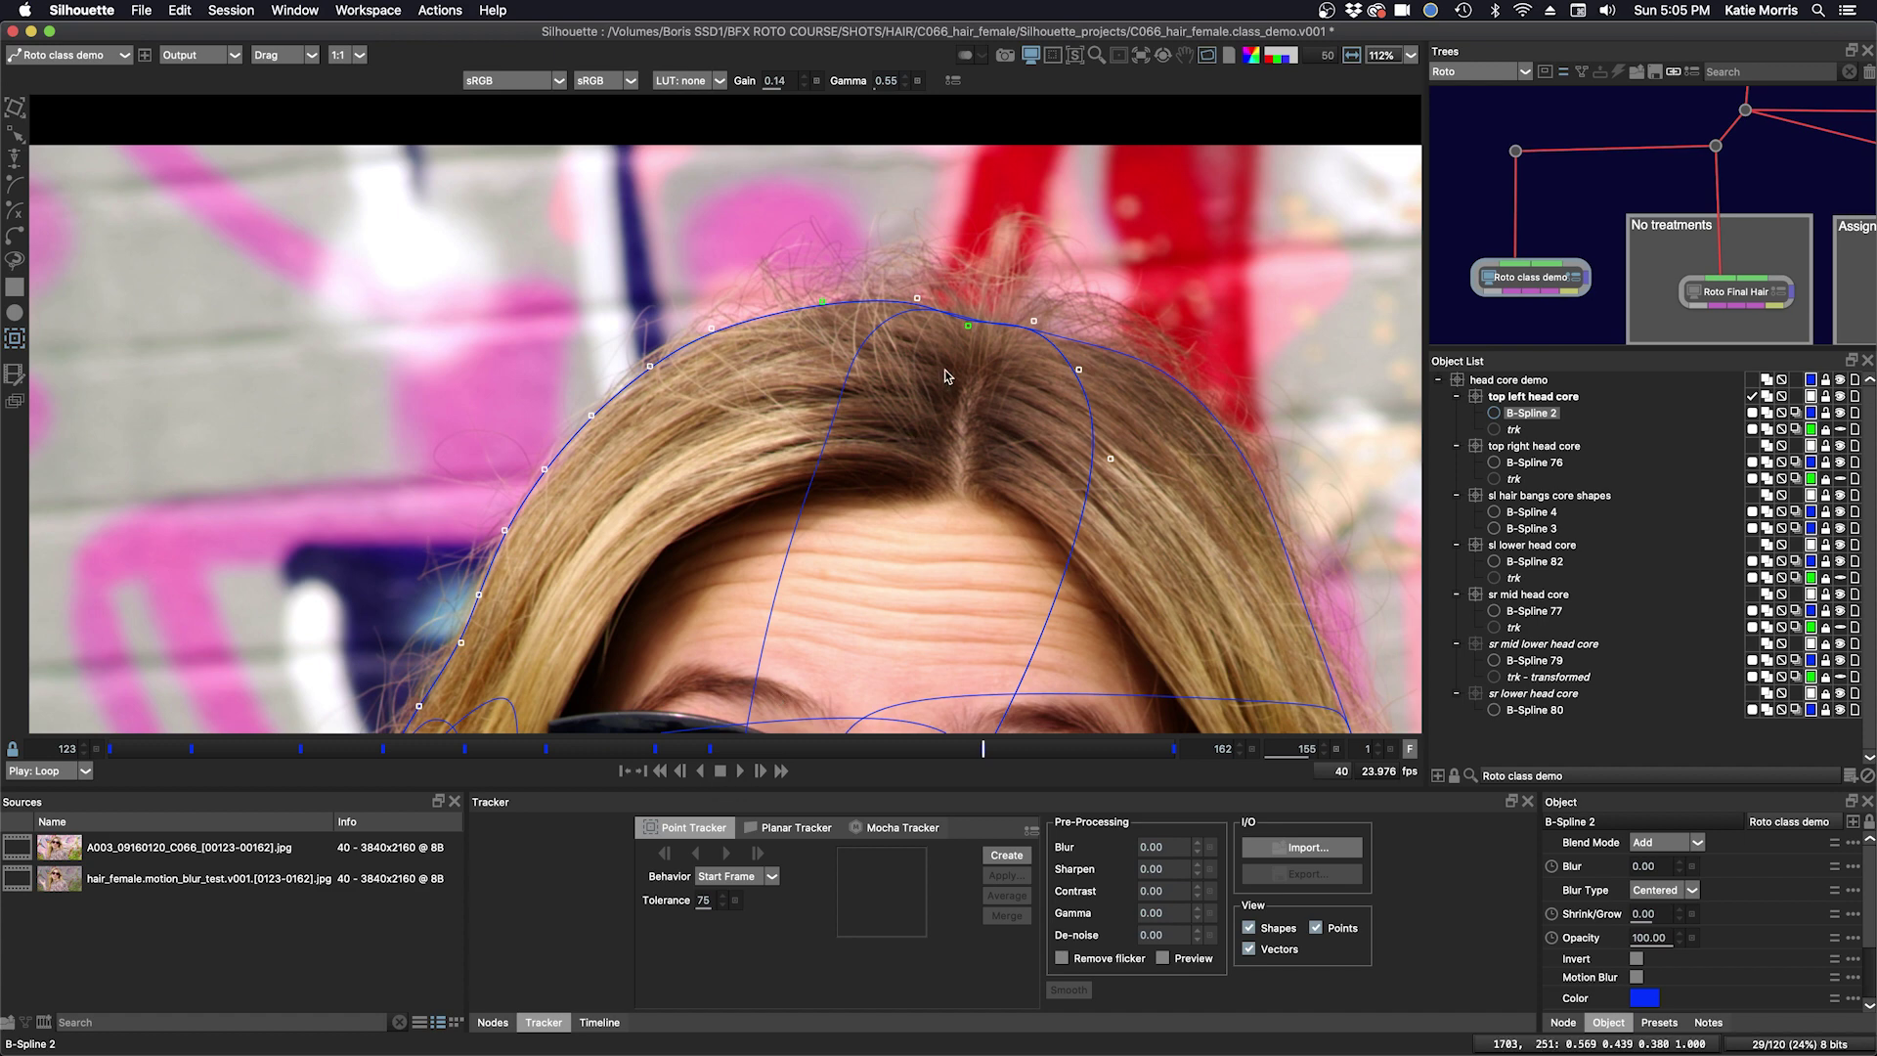
{"action": "right_click", "coordinate": [969, 331]}
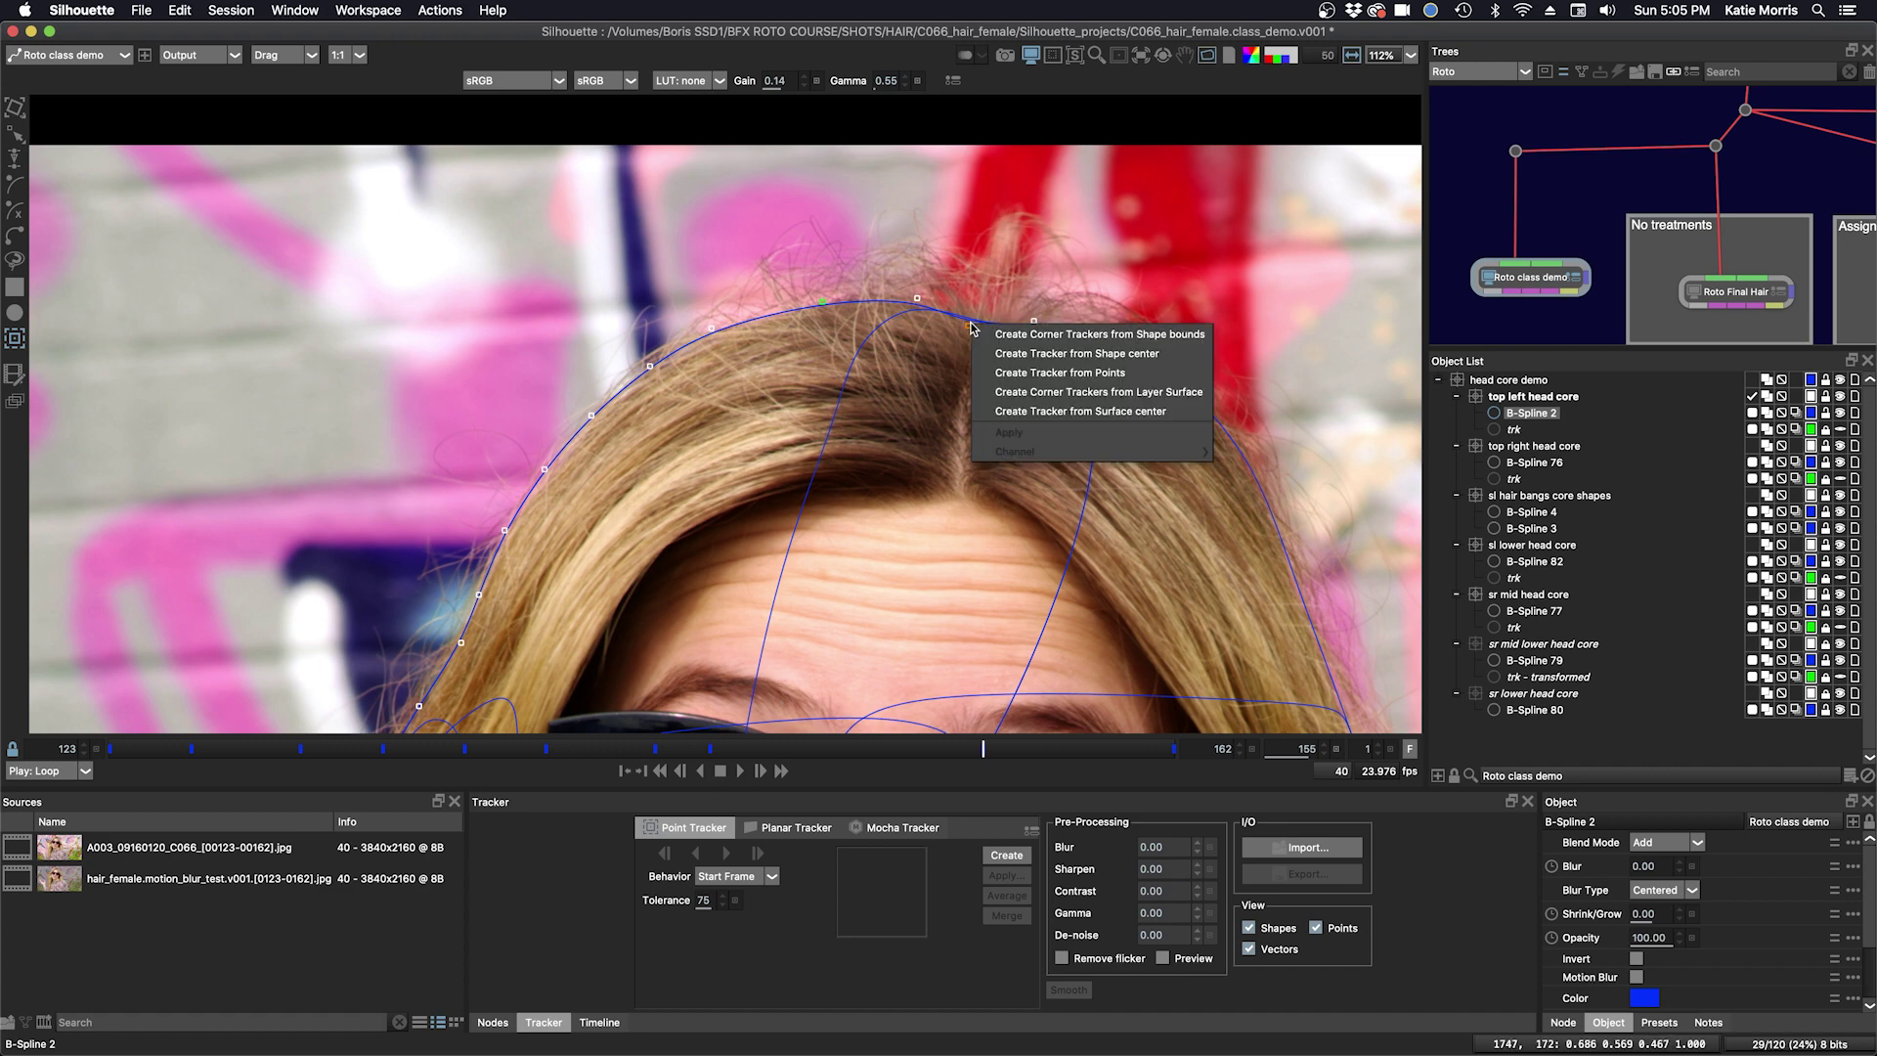
{"action": "left_click", "coordinate": [990, 375]}
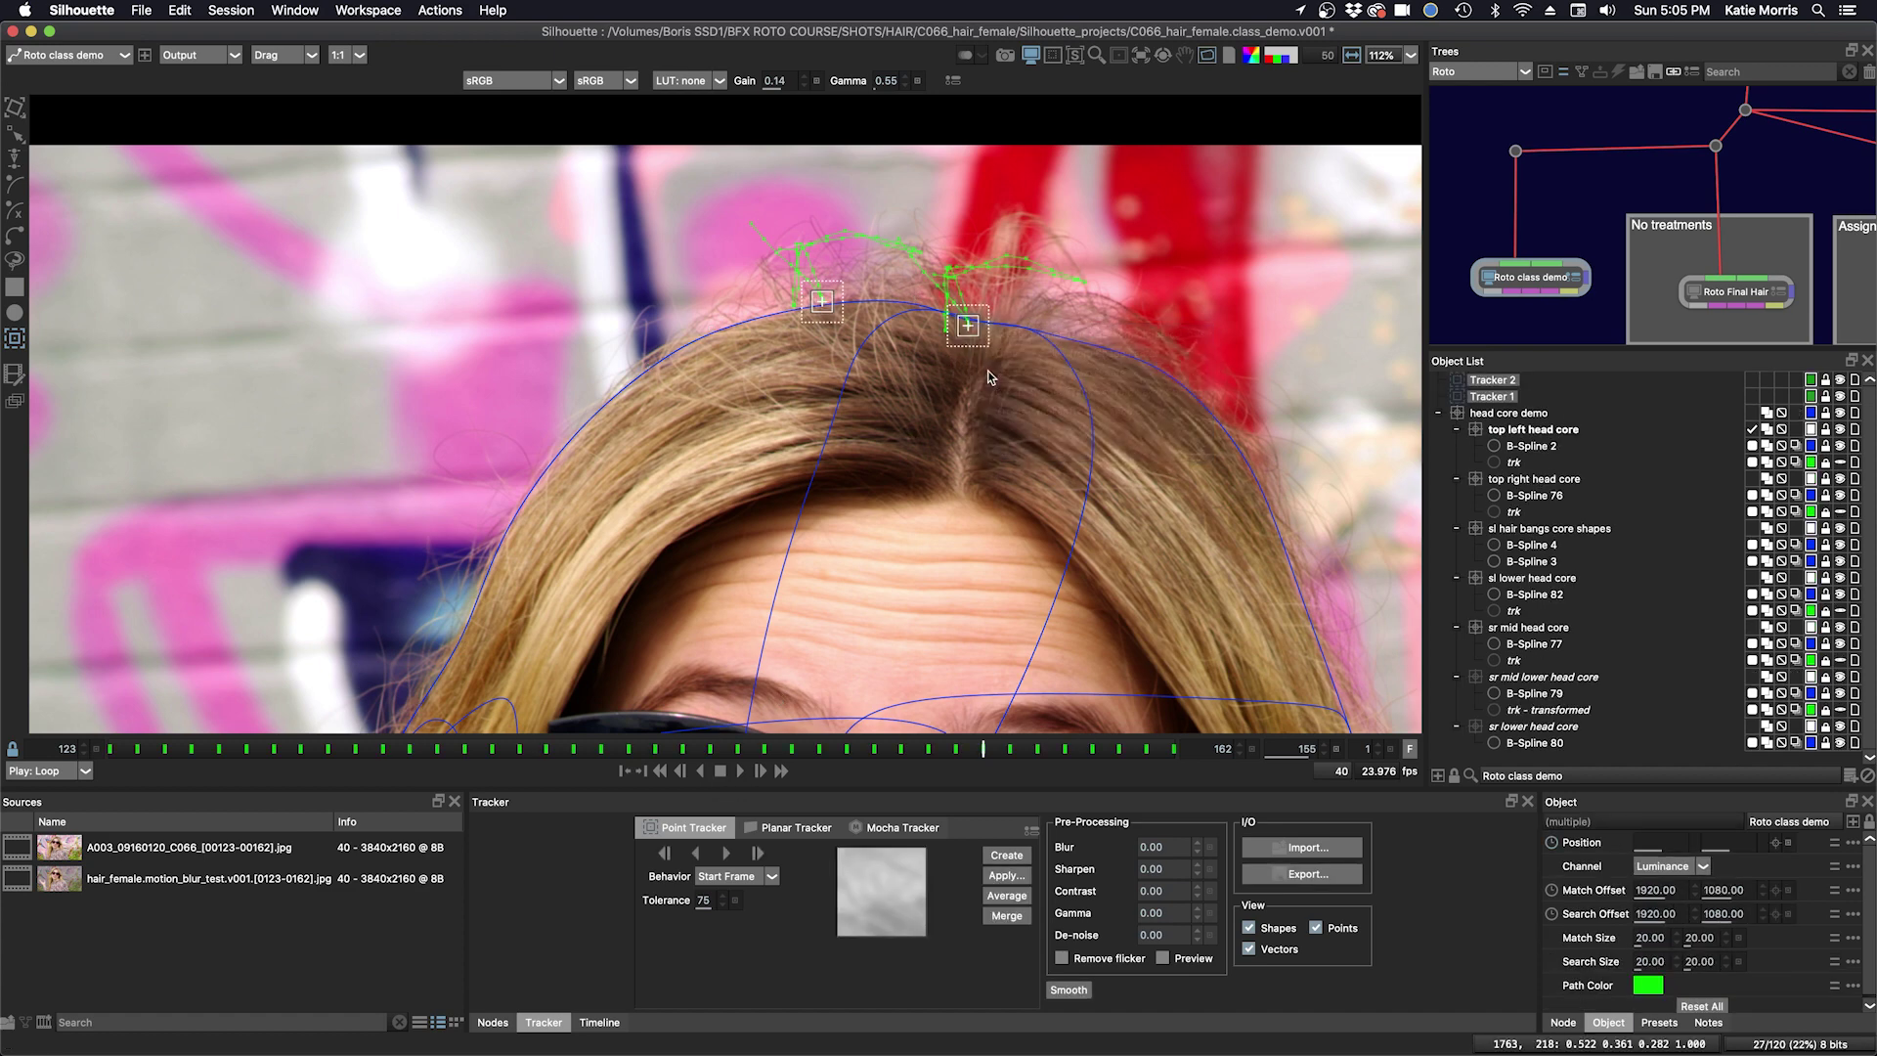
{"action": "left_click", "coordinate": [1006, 877]}
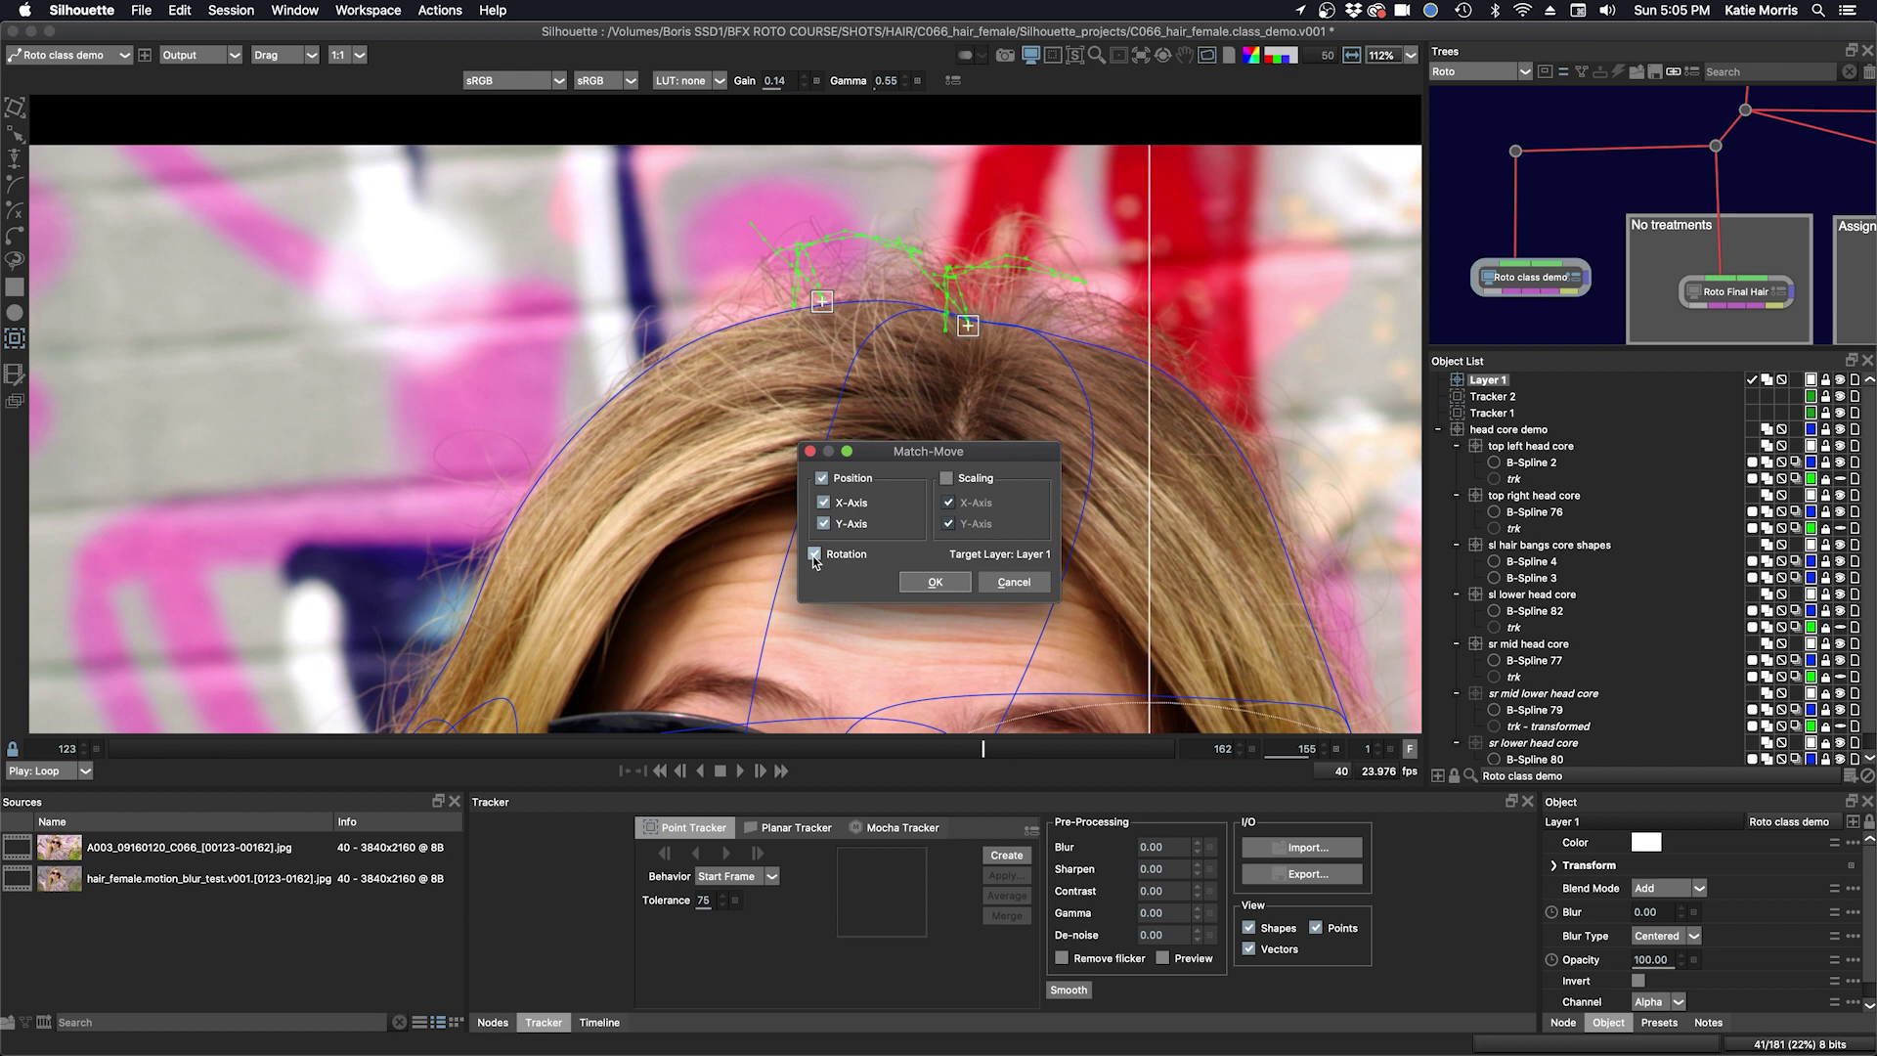
{"action": "left_click", "coordinate": [930, 583]}
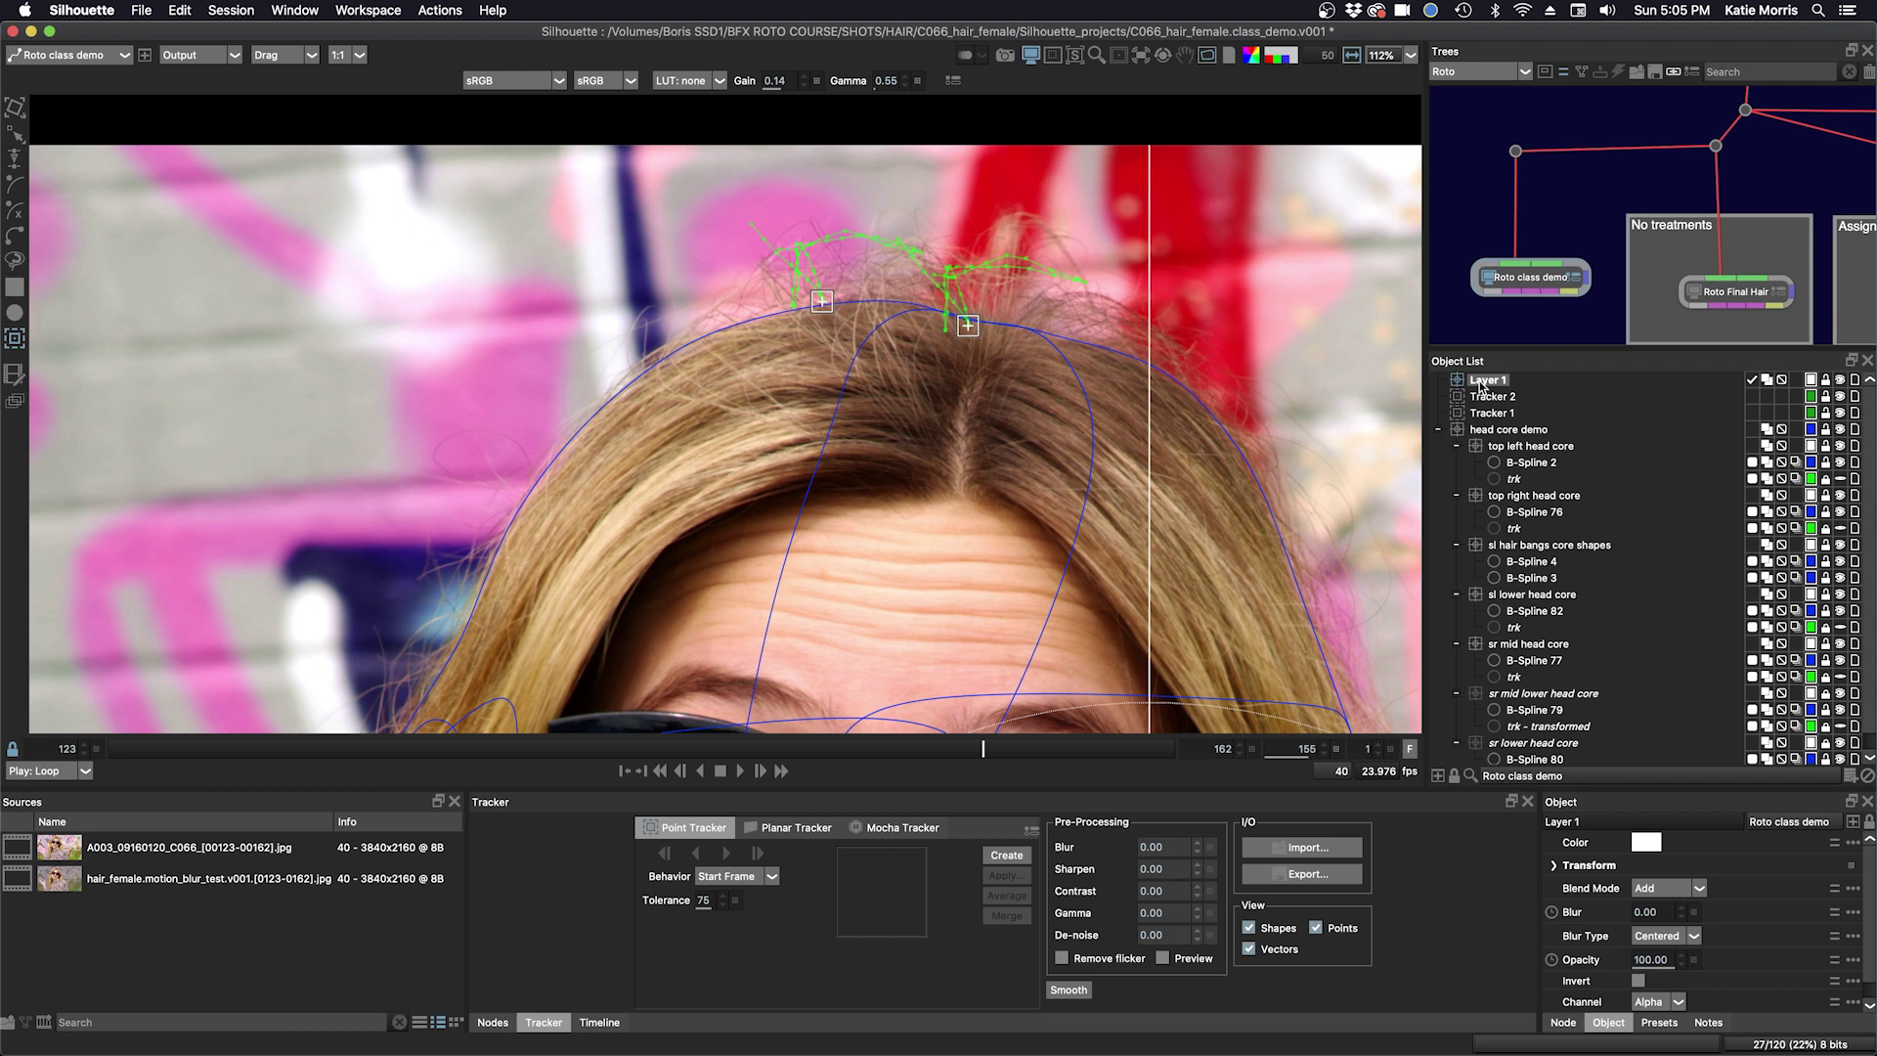
{"action": "left_click", "coordinate": [1840, 398]}
Hide Tracker 1 and rename Layer 1 to 'sl top hair detail - open shapes'.
{"action": "left_click", "coordinate": [1839, 415]}
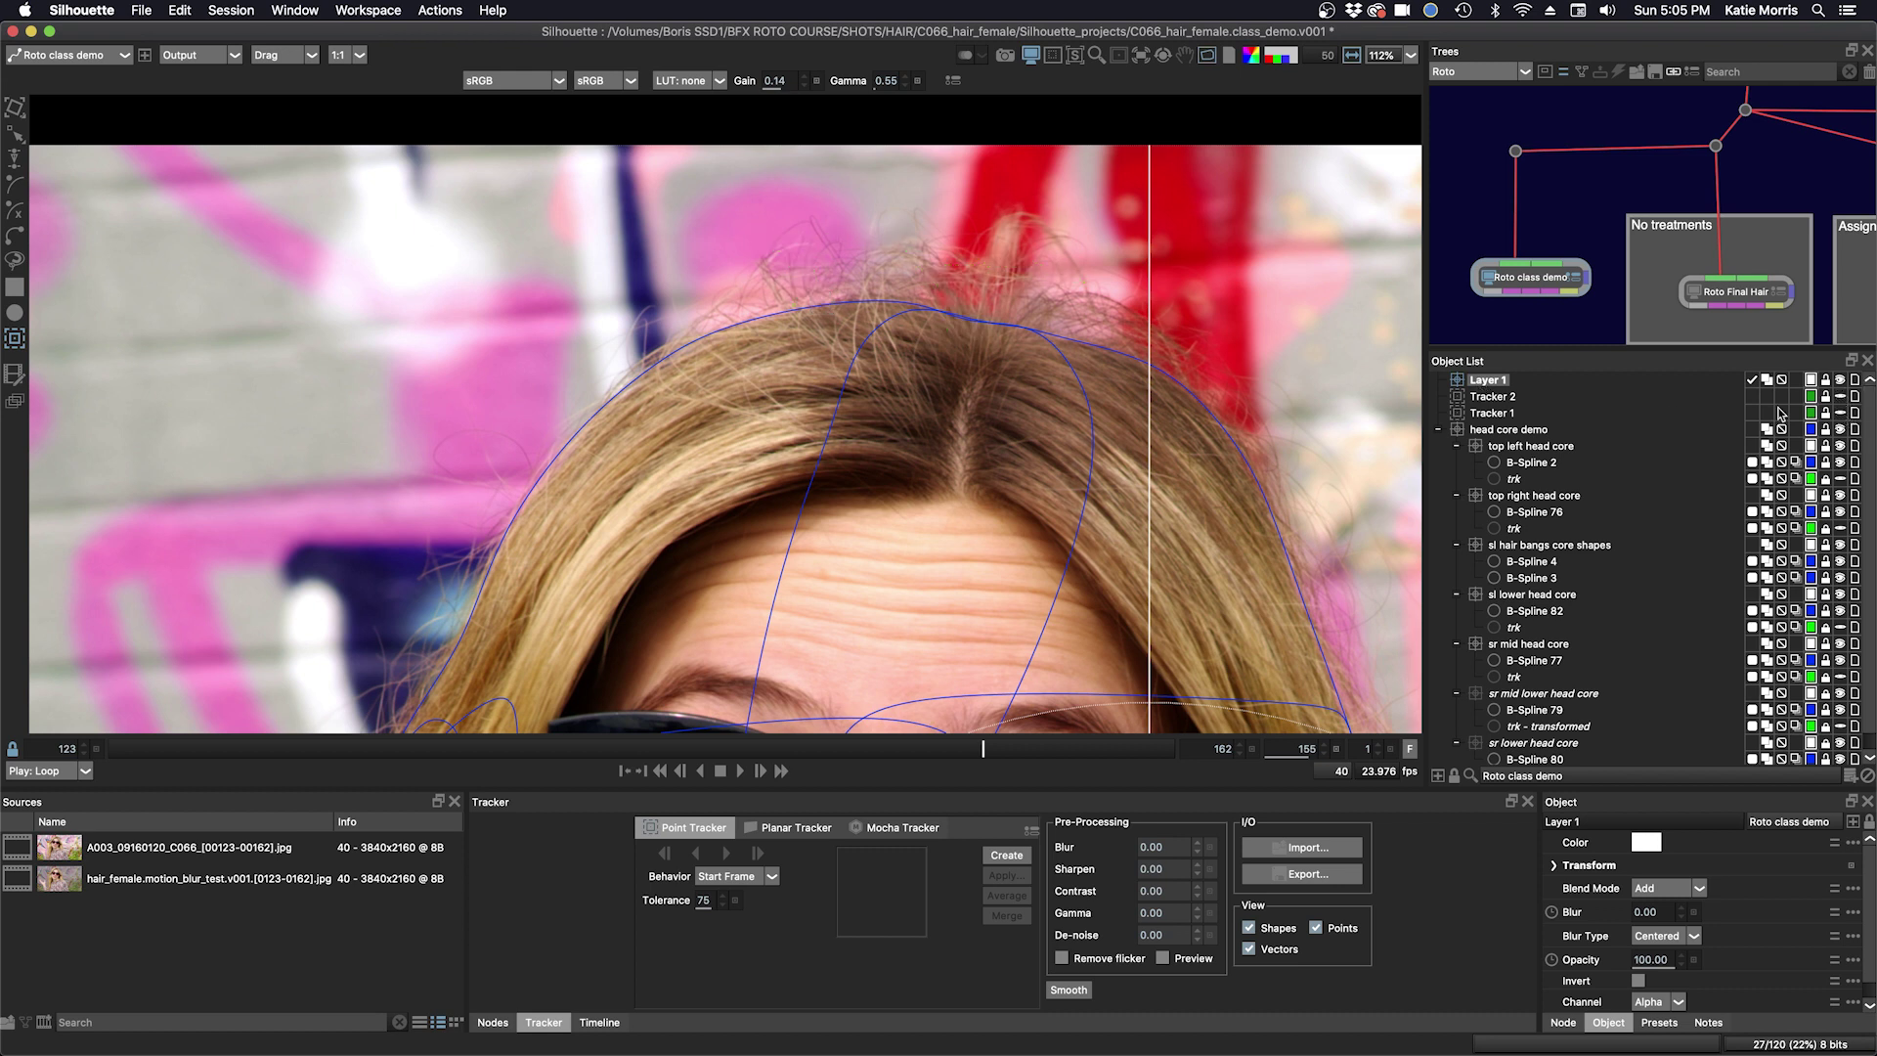
{"action": "double_click", "coordinate": [1503, 382]}
{"action": "type", "text": "sl"}
{"action": "type", "text": " top hair detail - open sh"}
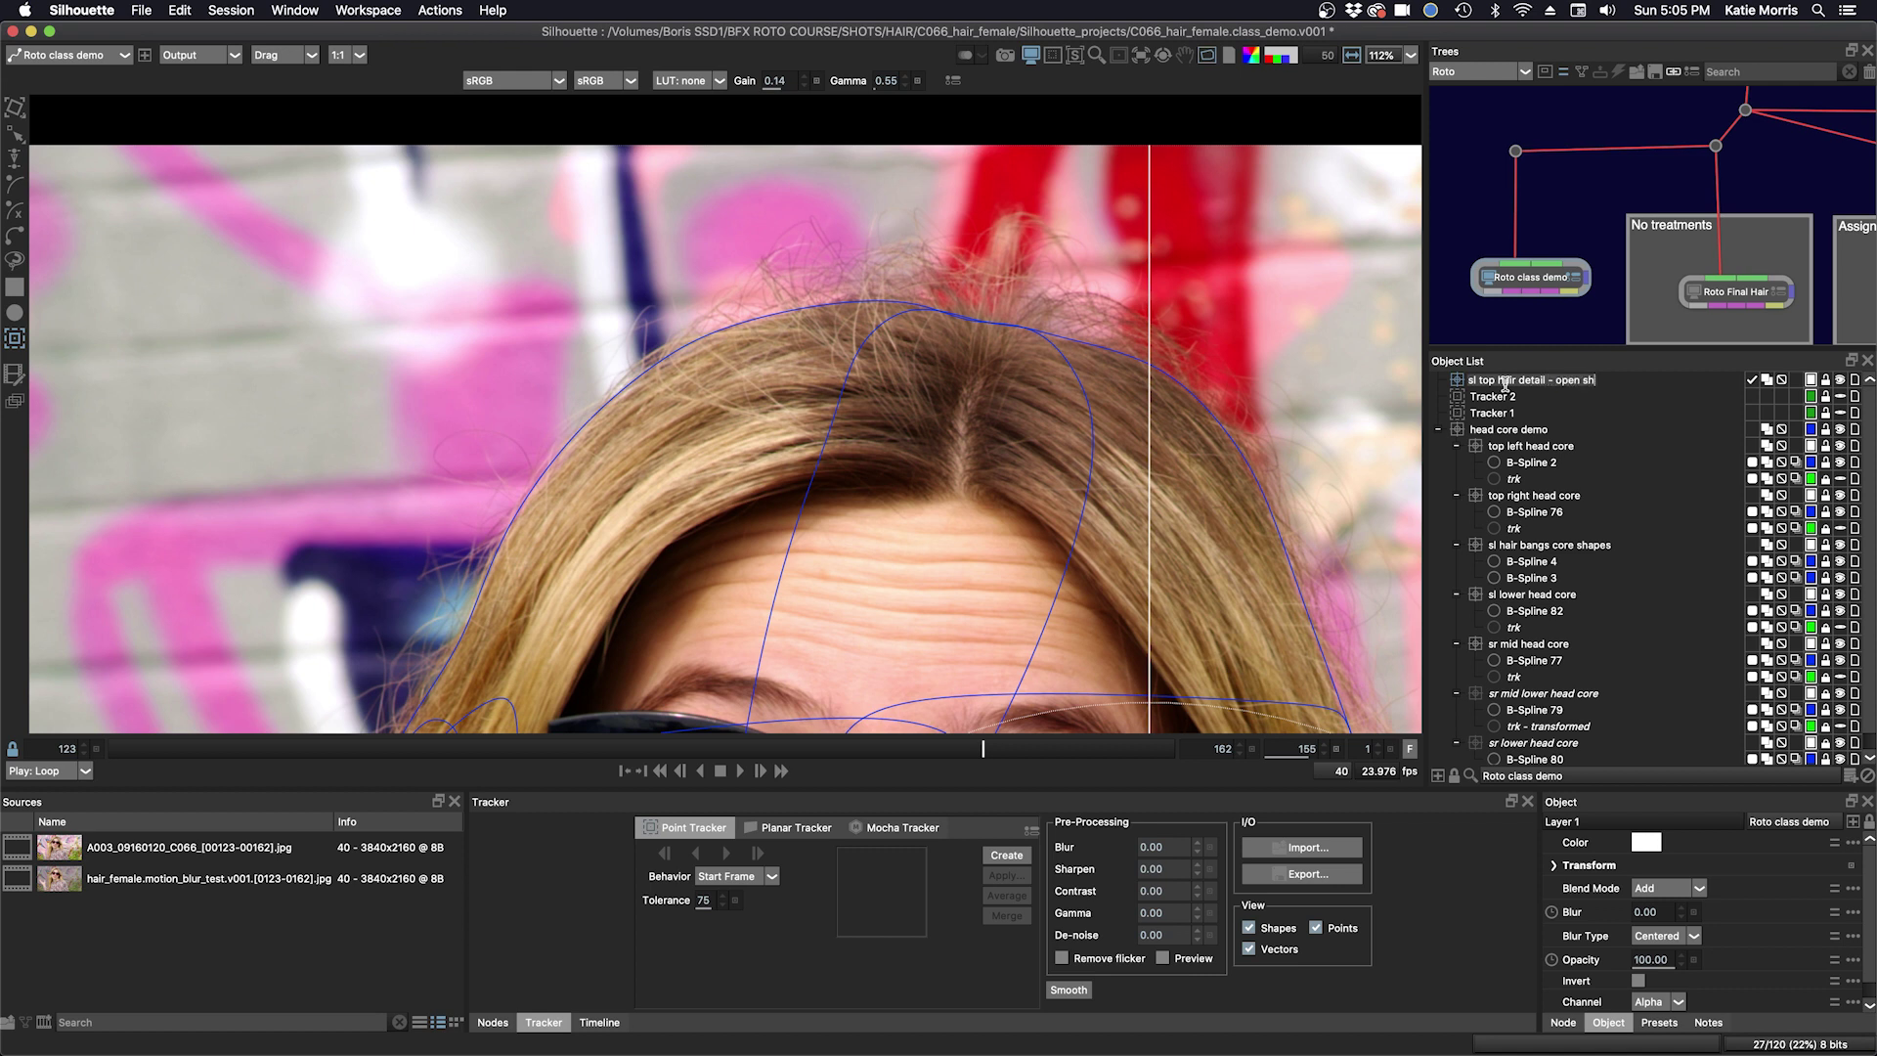
{"action": "type", "text": "s"}
{"action": "key", "text": "Return"}
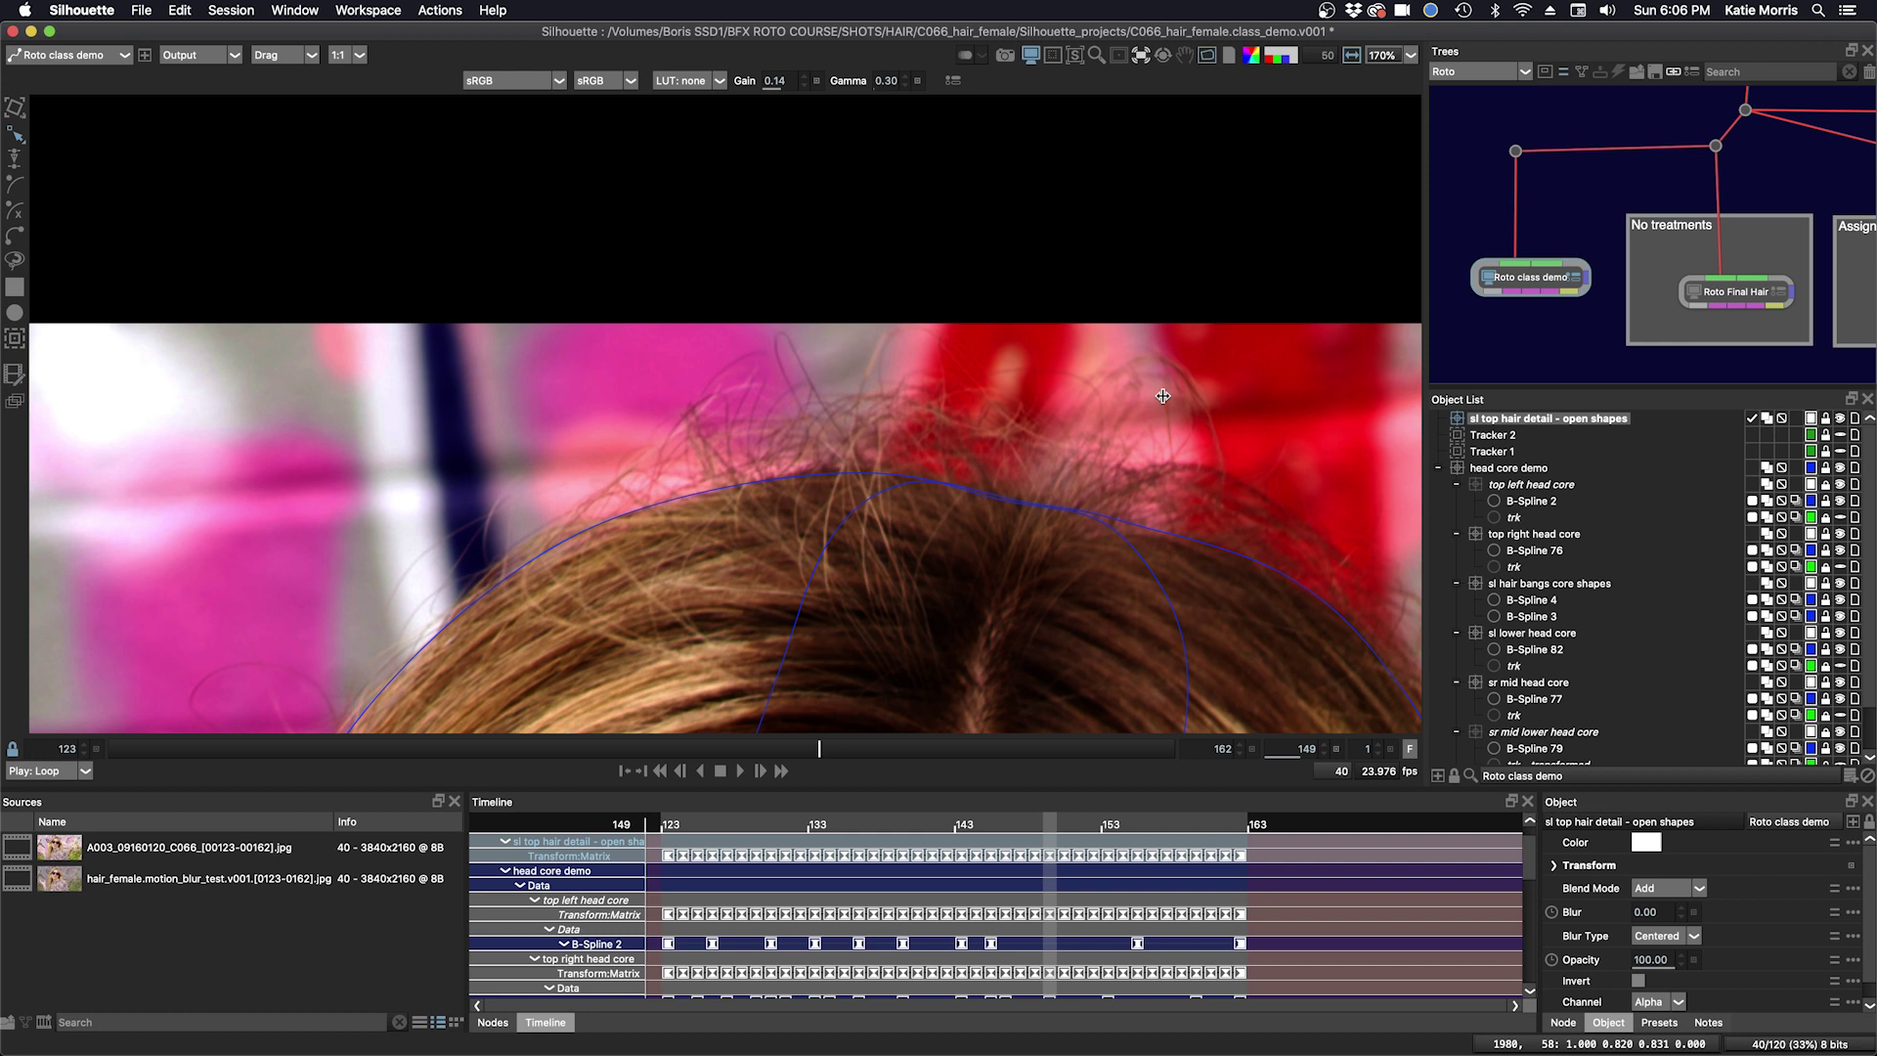
View the foreground with only the sl top hair detail - open shapes layer displayed.
{"action": "left_click", "coordinate": [212, 56]}
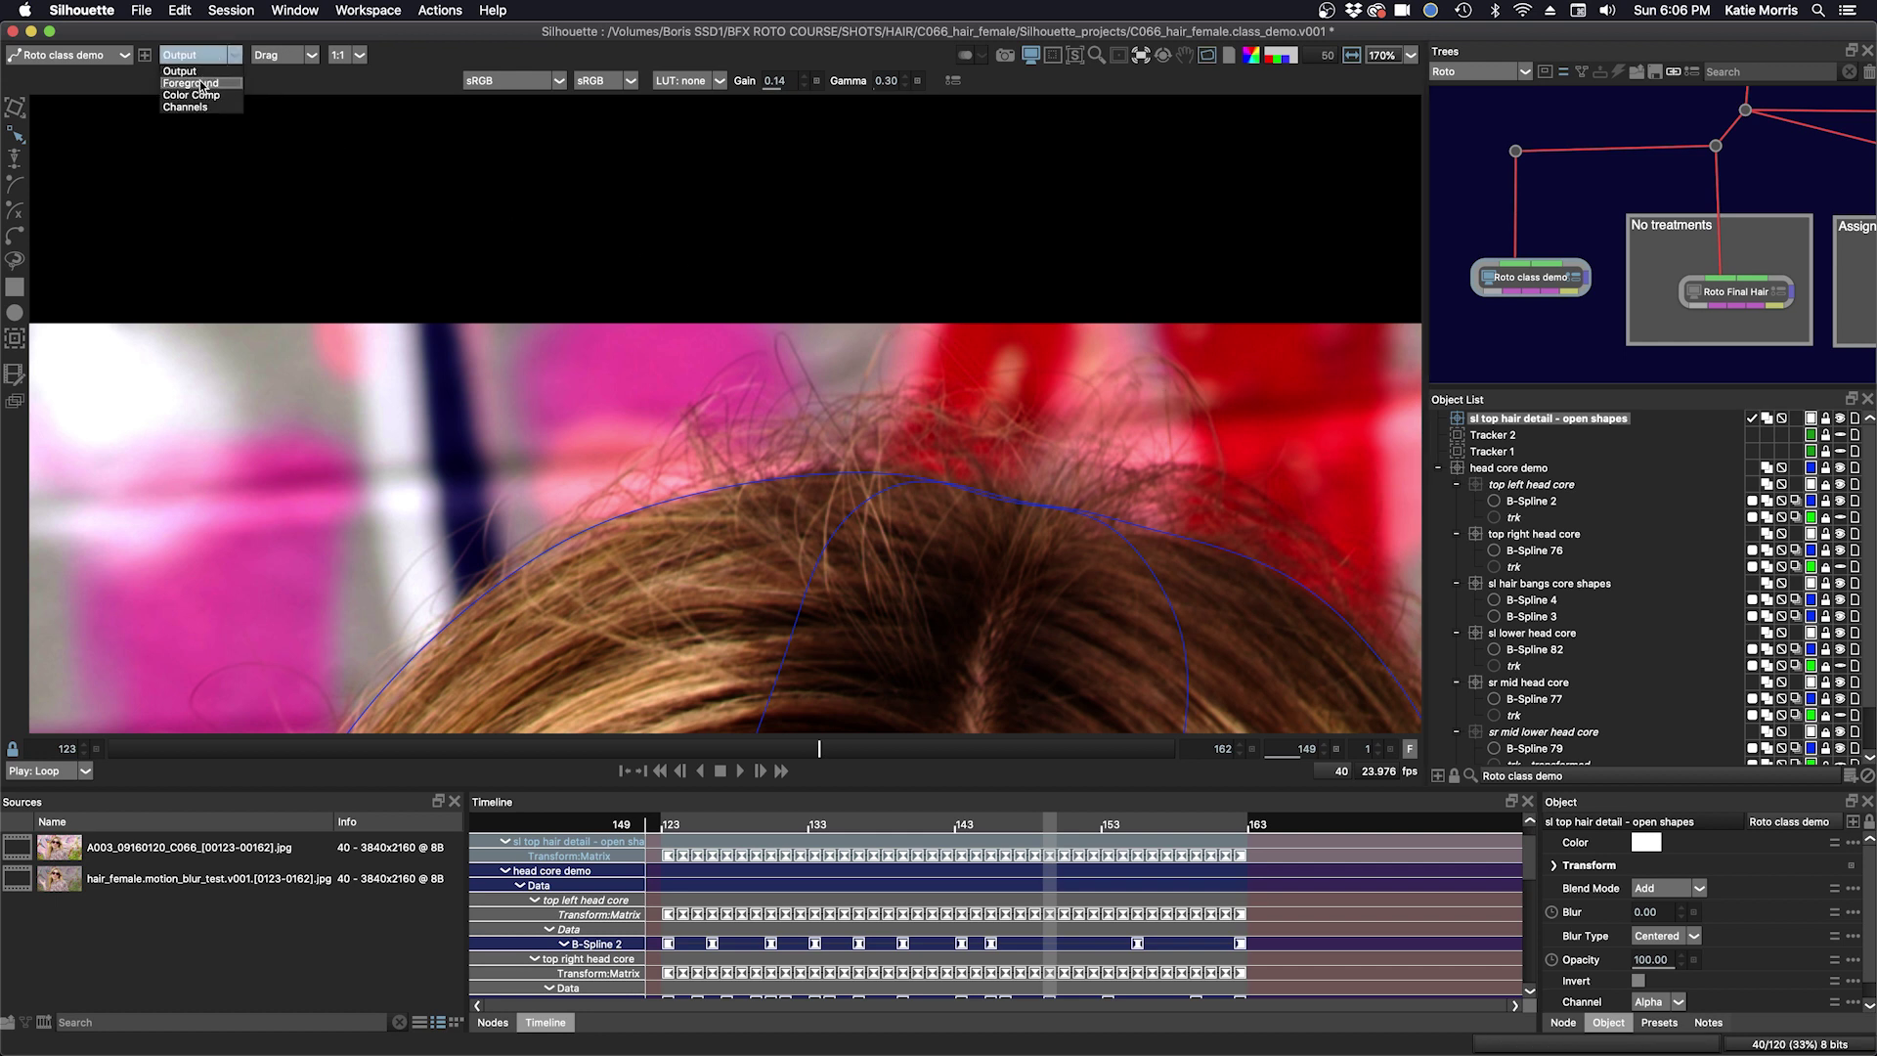
{"action": "left_click", "coordinate": [202, 84]}
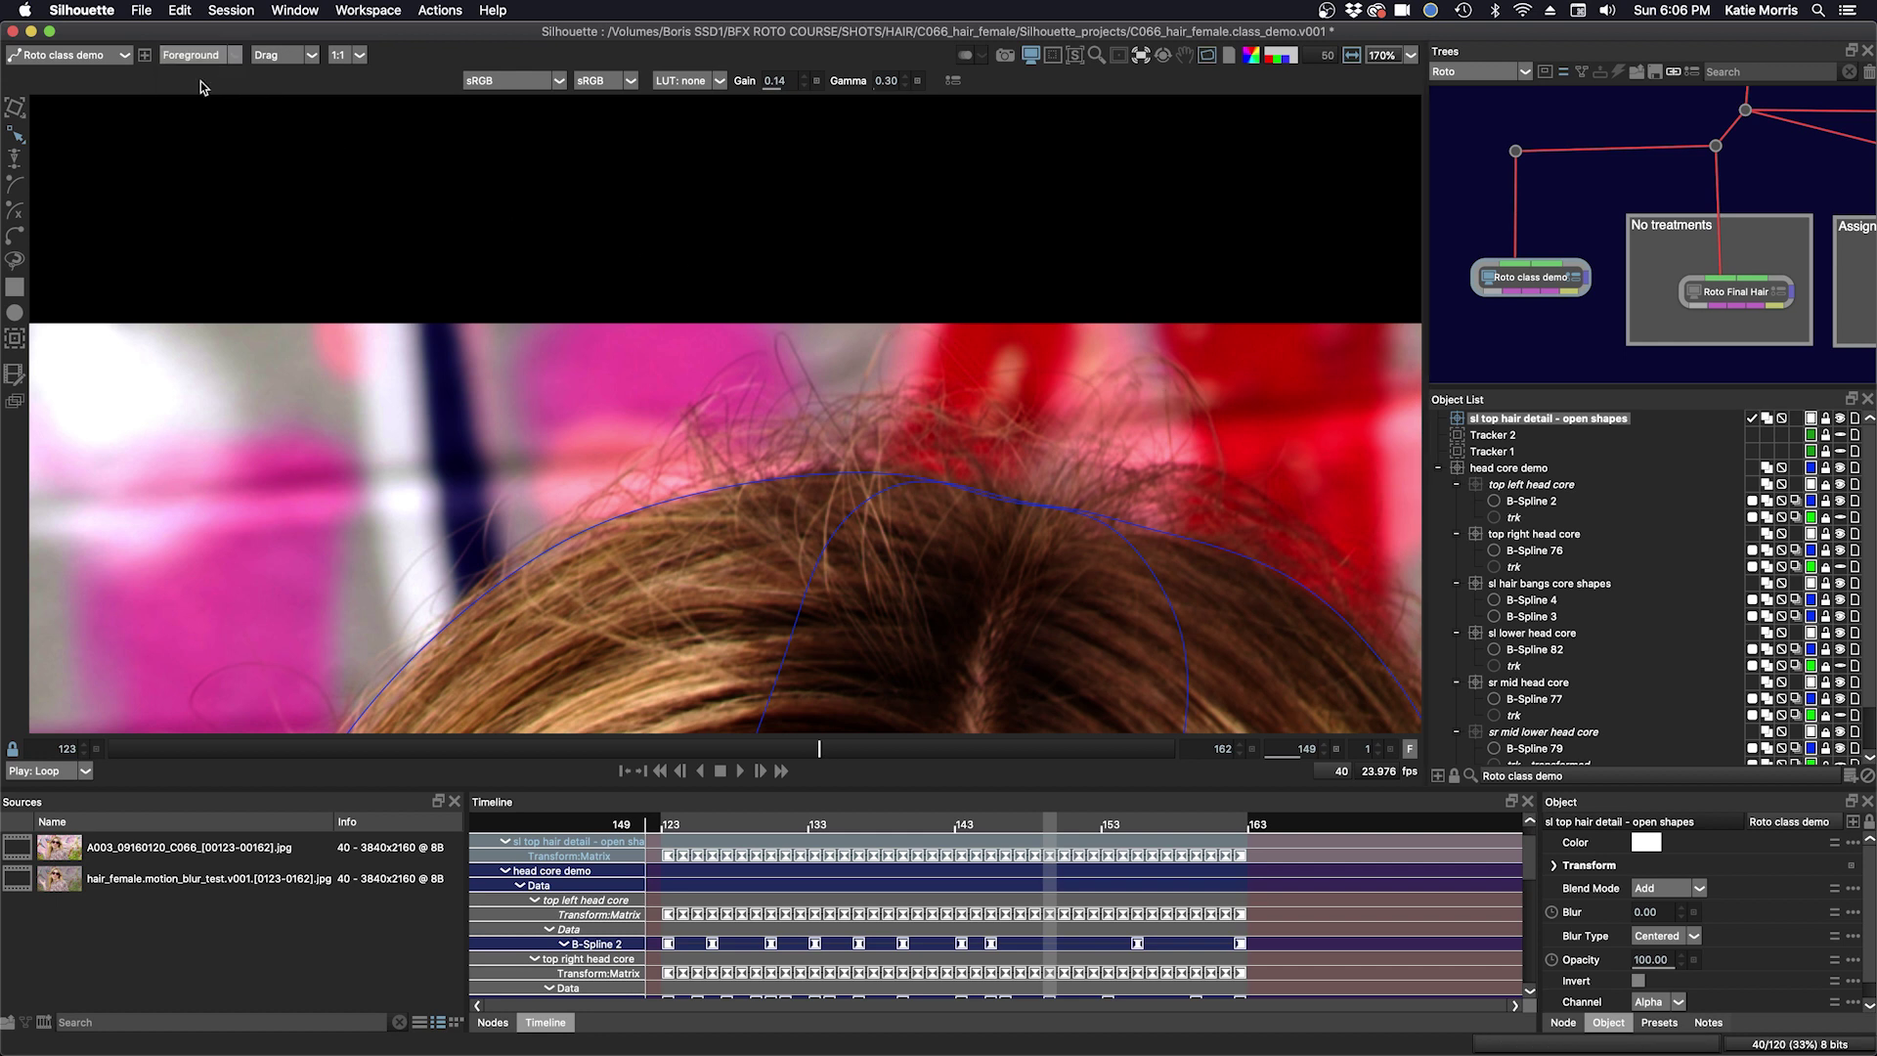
{"action": "left_click", "coordinate": [1139, 56]}
{"action": "mouse_move", "coordinate": [1196, 115]}
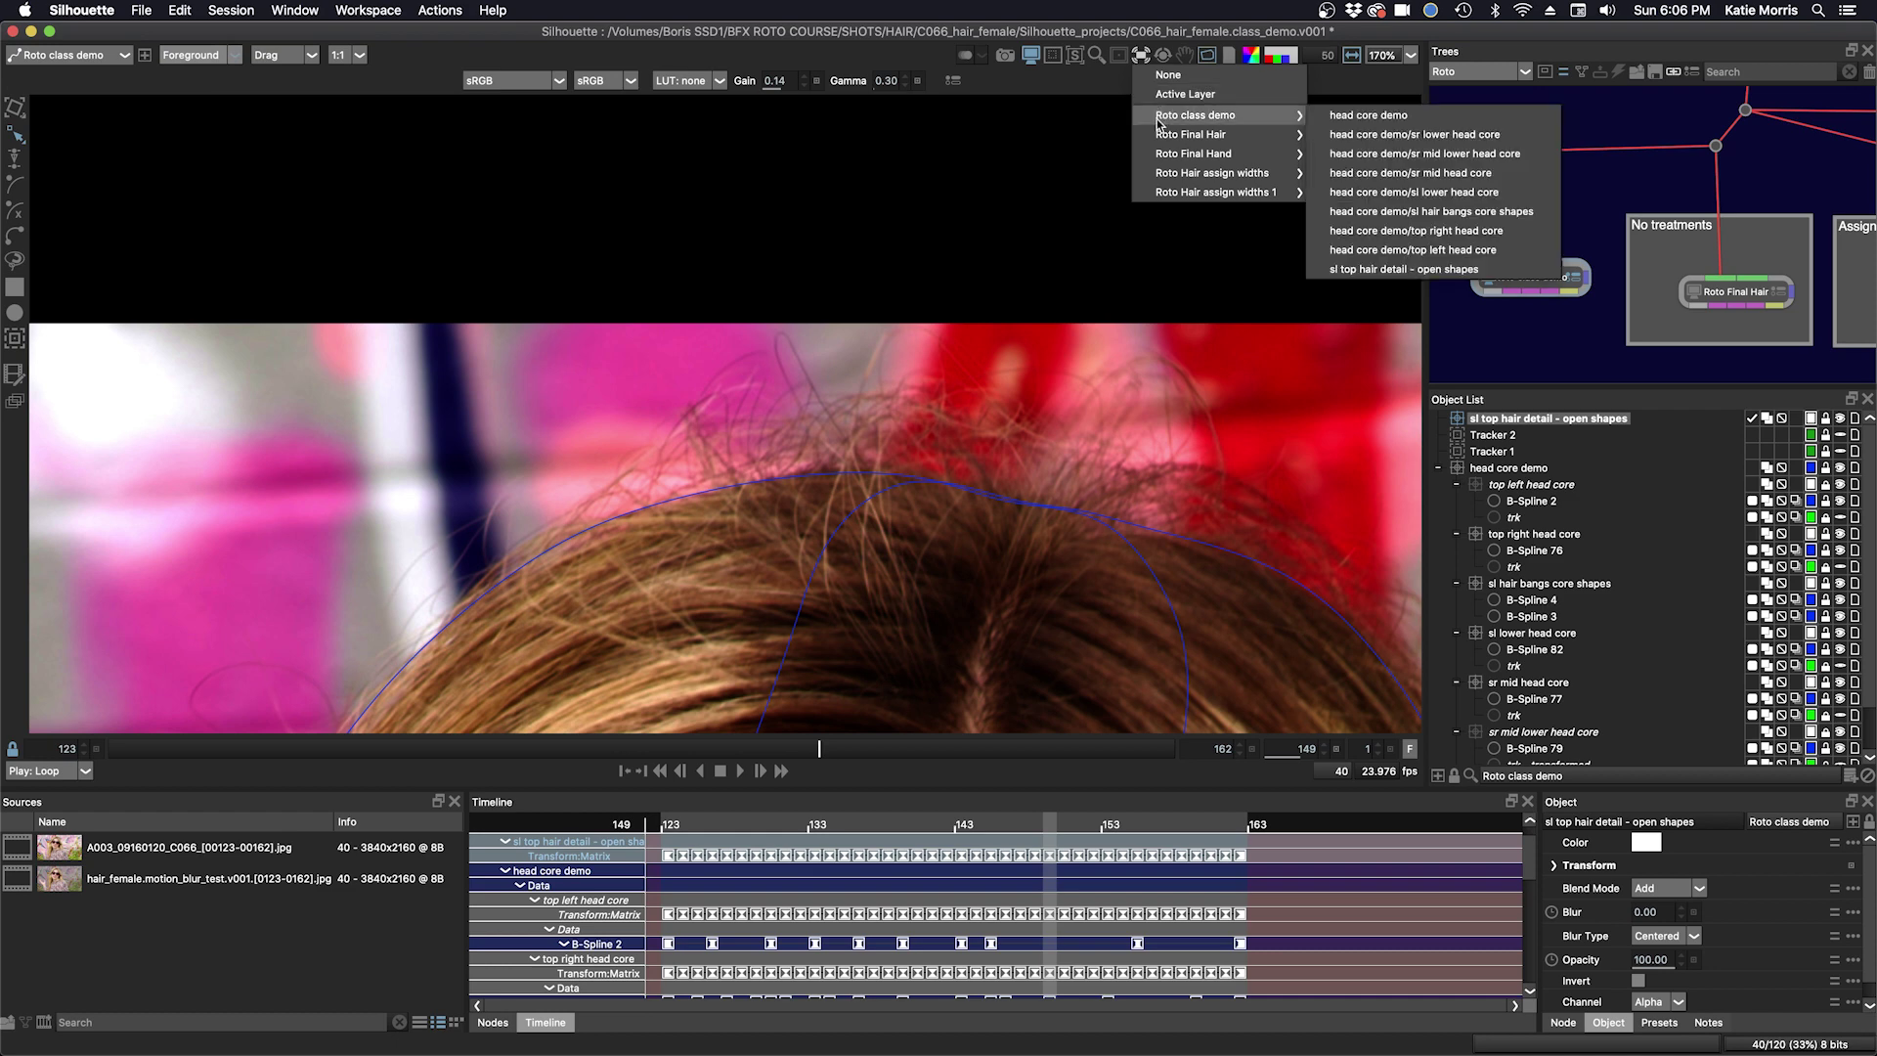
{"action": "left_click", "coordinate": [1391, 271]}
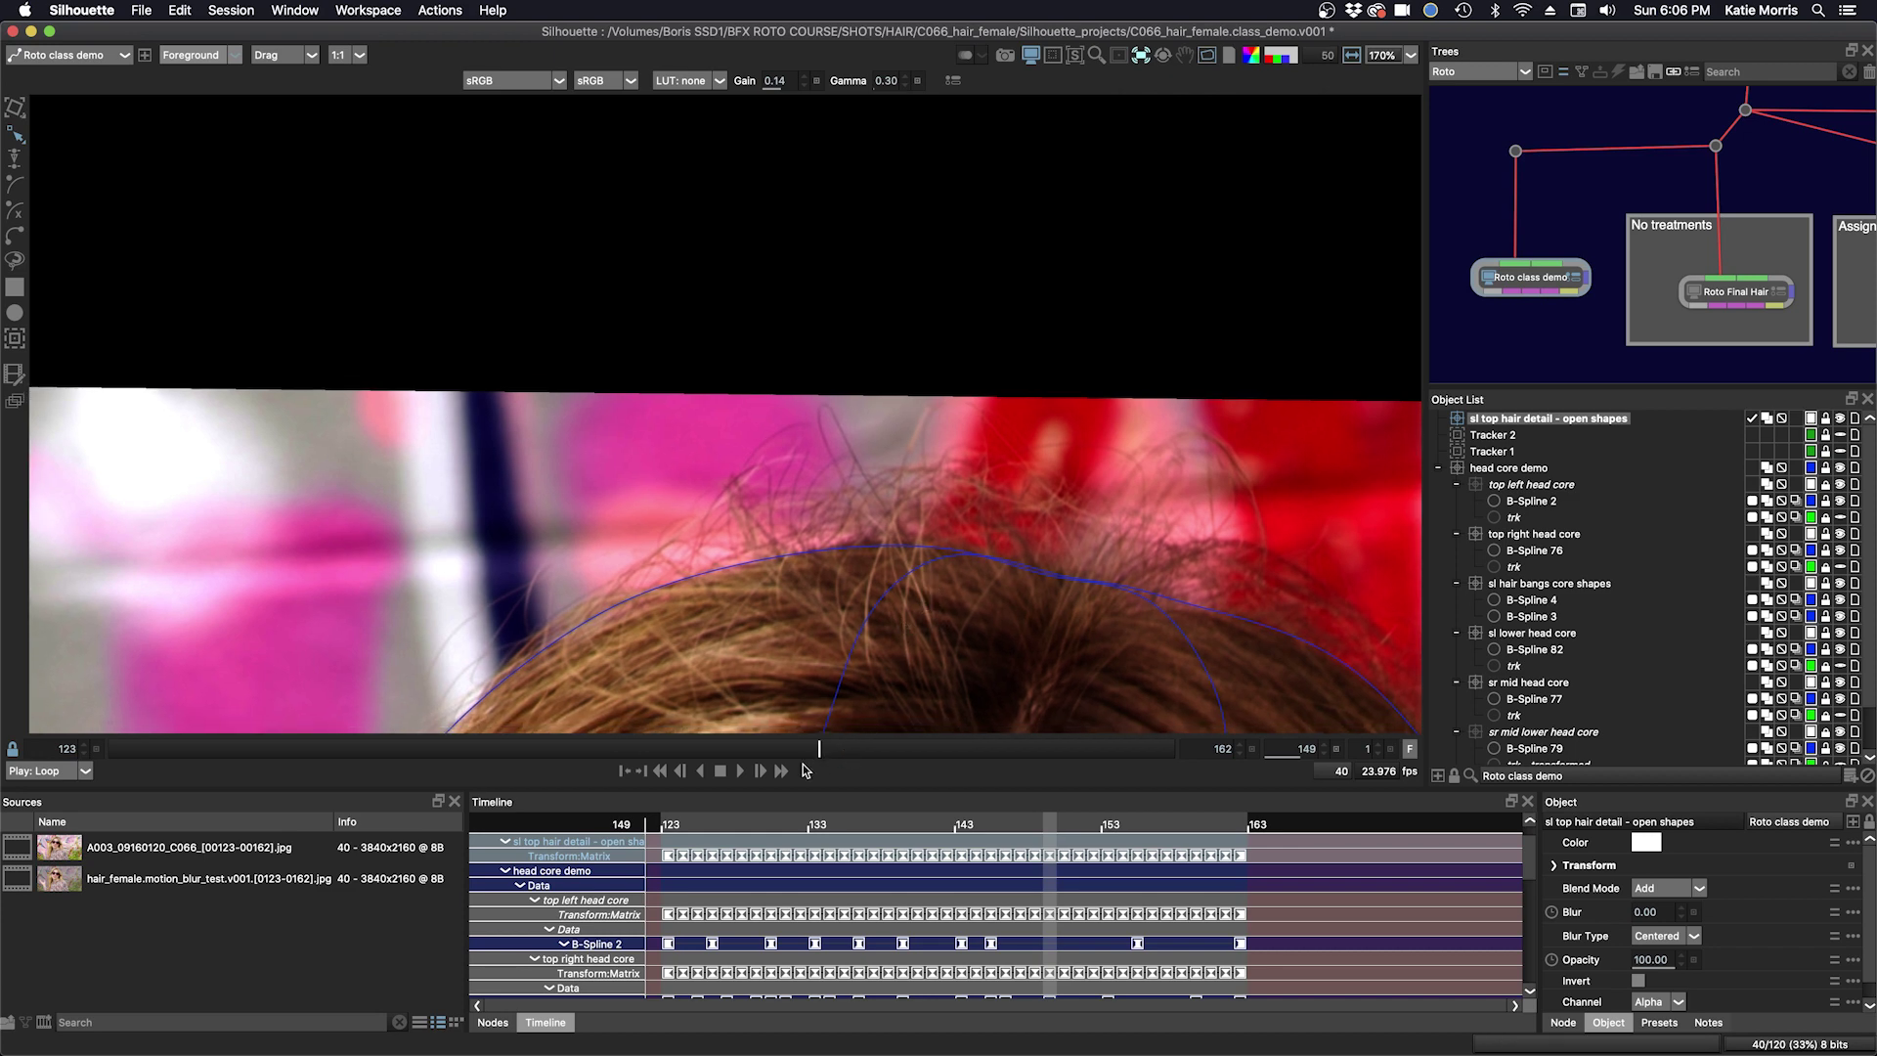
{"action": "mouse_move", "coordinate": [818, 749]}
{"action": "left_mouse_down"}
{"action": "mouse_move", "coordinate": [899, 749]}
{"action": "mouse_move", "coordinate": [828, 750]}
{"action": "left_mouse_up"}
Trace stray hairs with open splines, finishing B-Spline 84 down toward the scalp.
{"action": "left_click", "coordinate": [926, 668]}
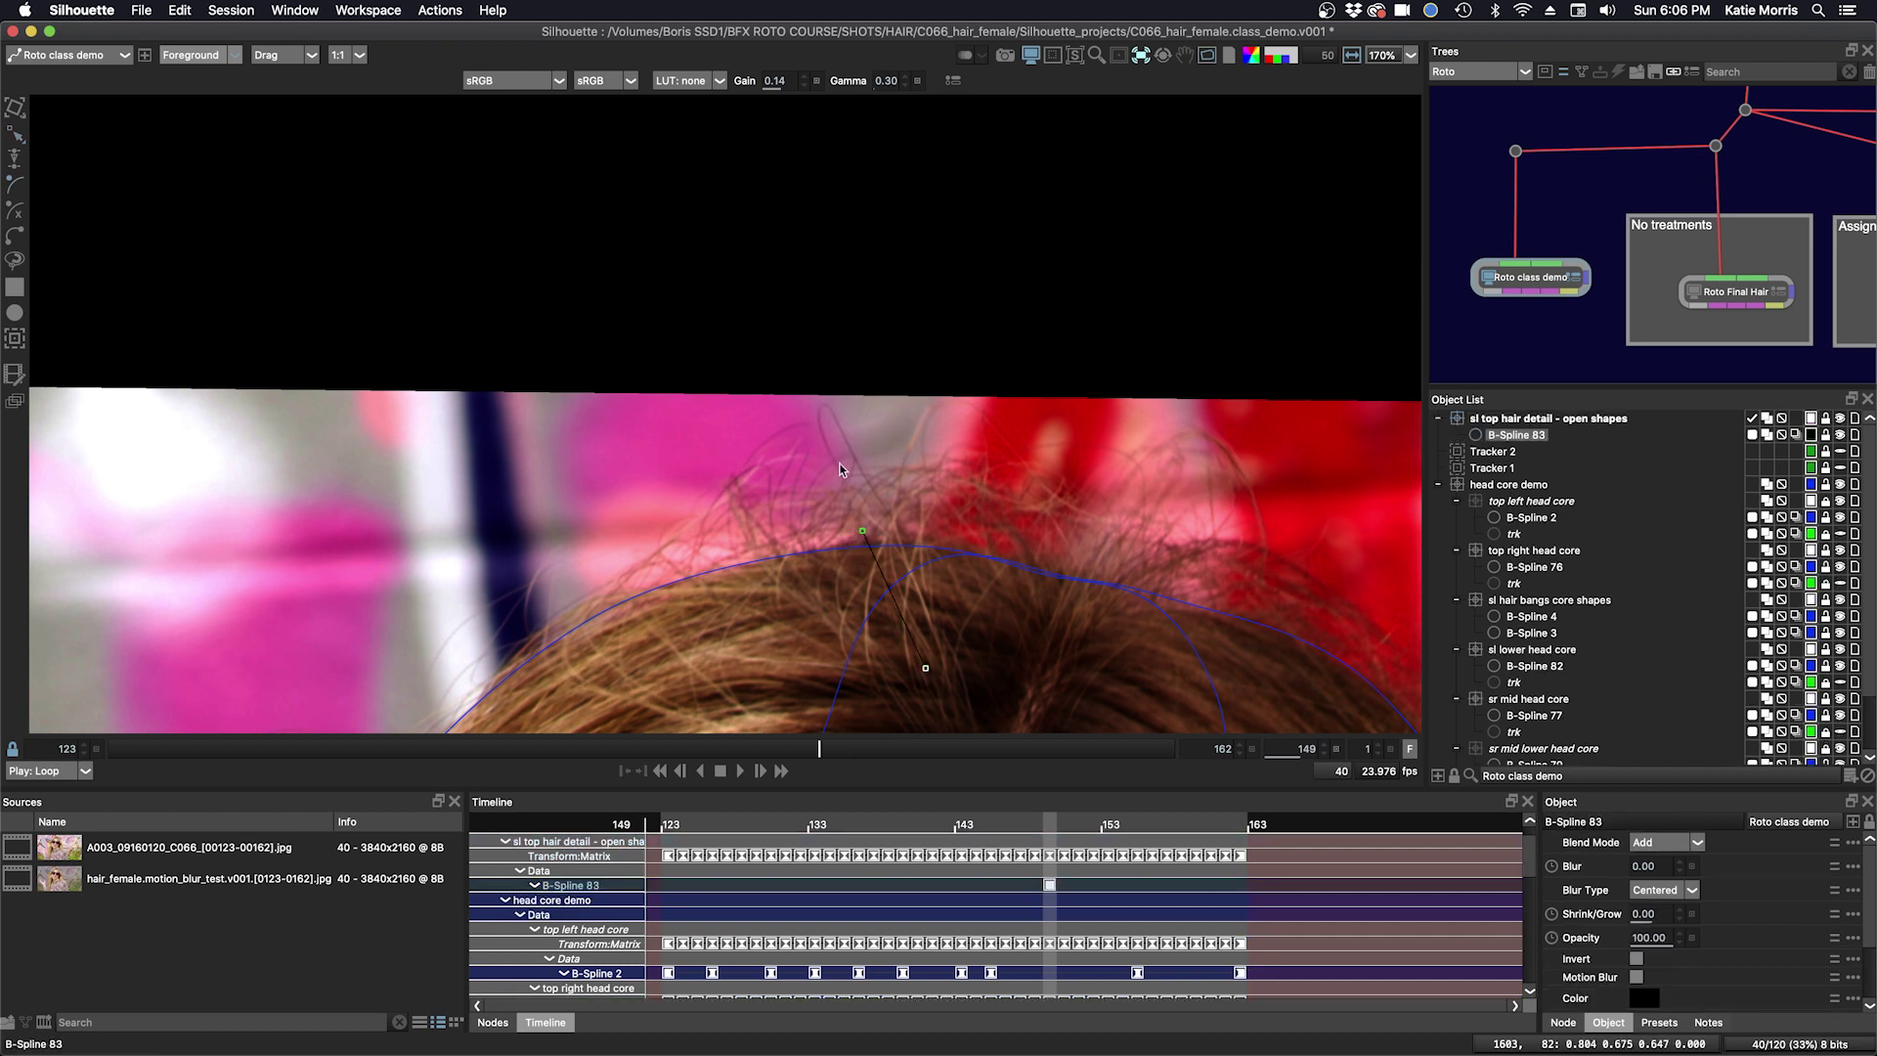
{"action": "left_click", "coordinate": [820, 420]}
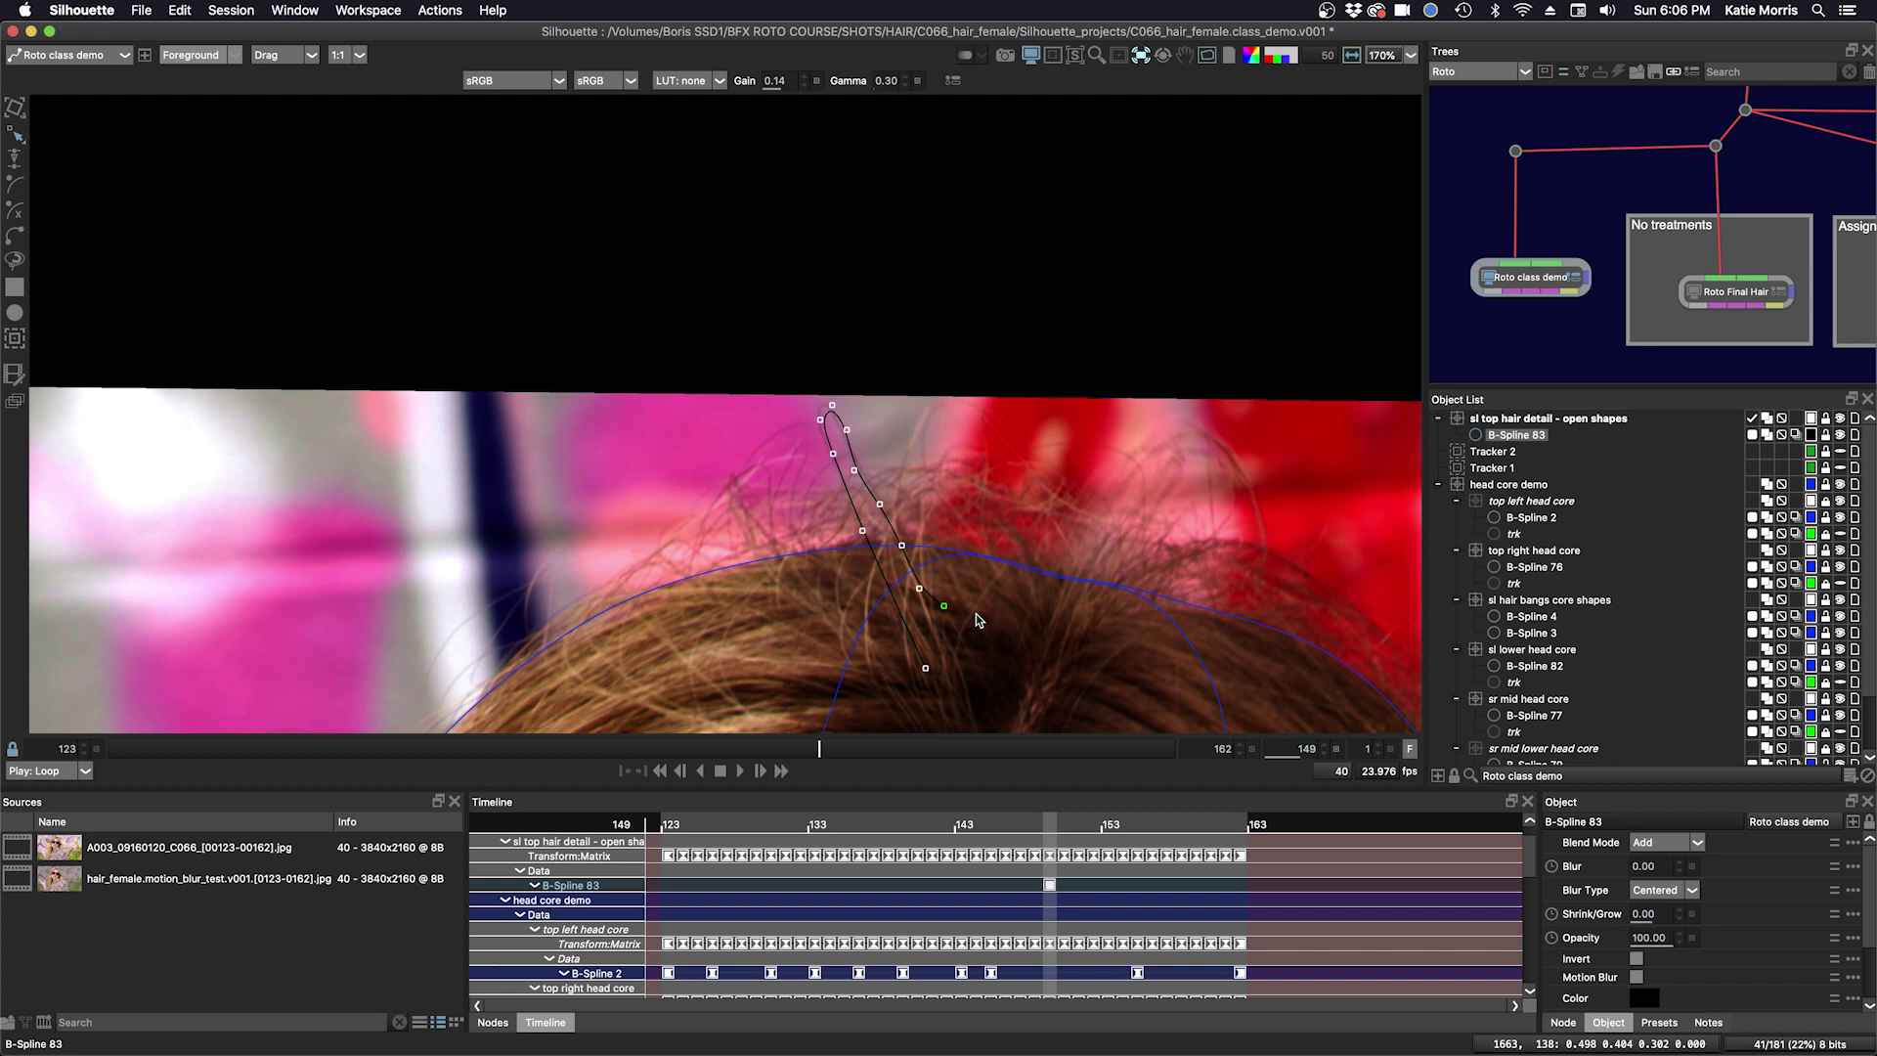
{"action": "left_click", "coordinate": [832, 590]}
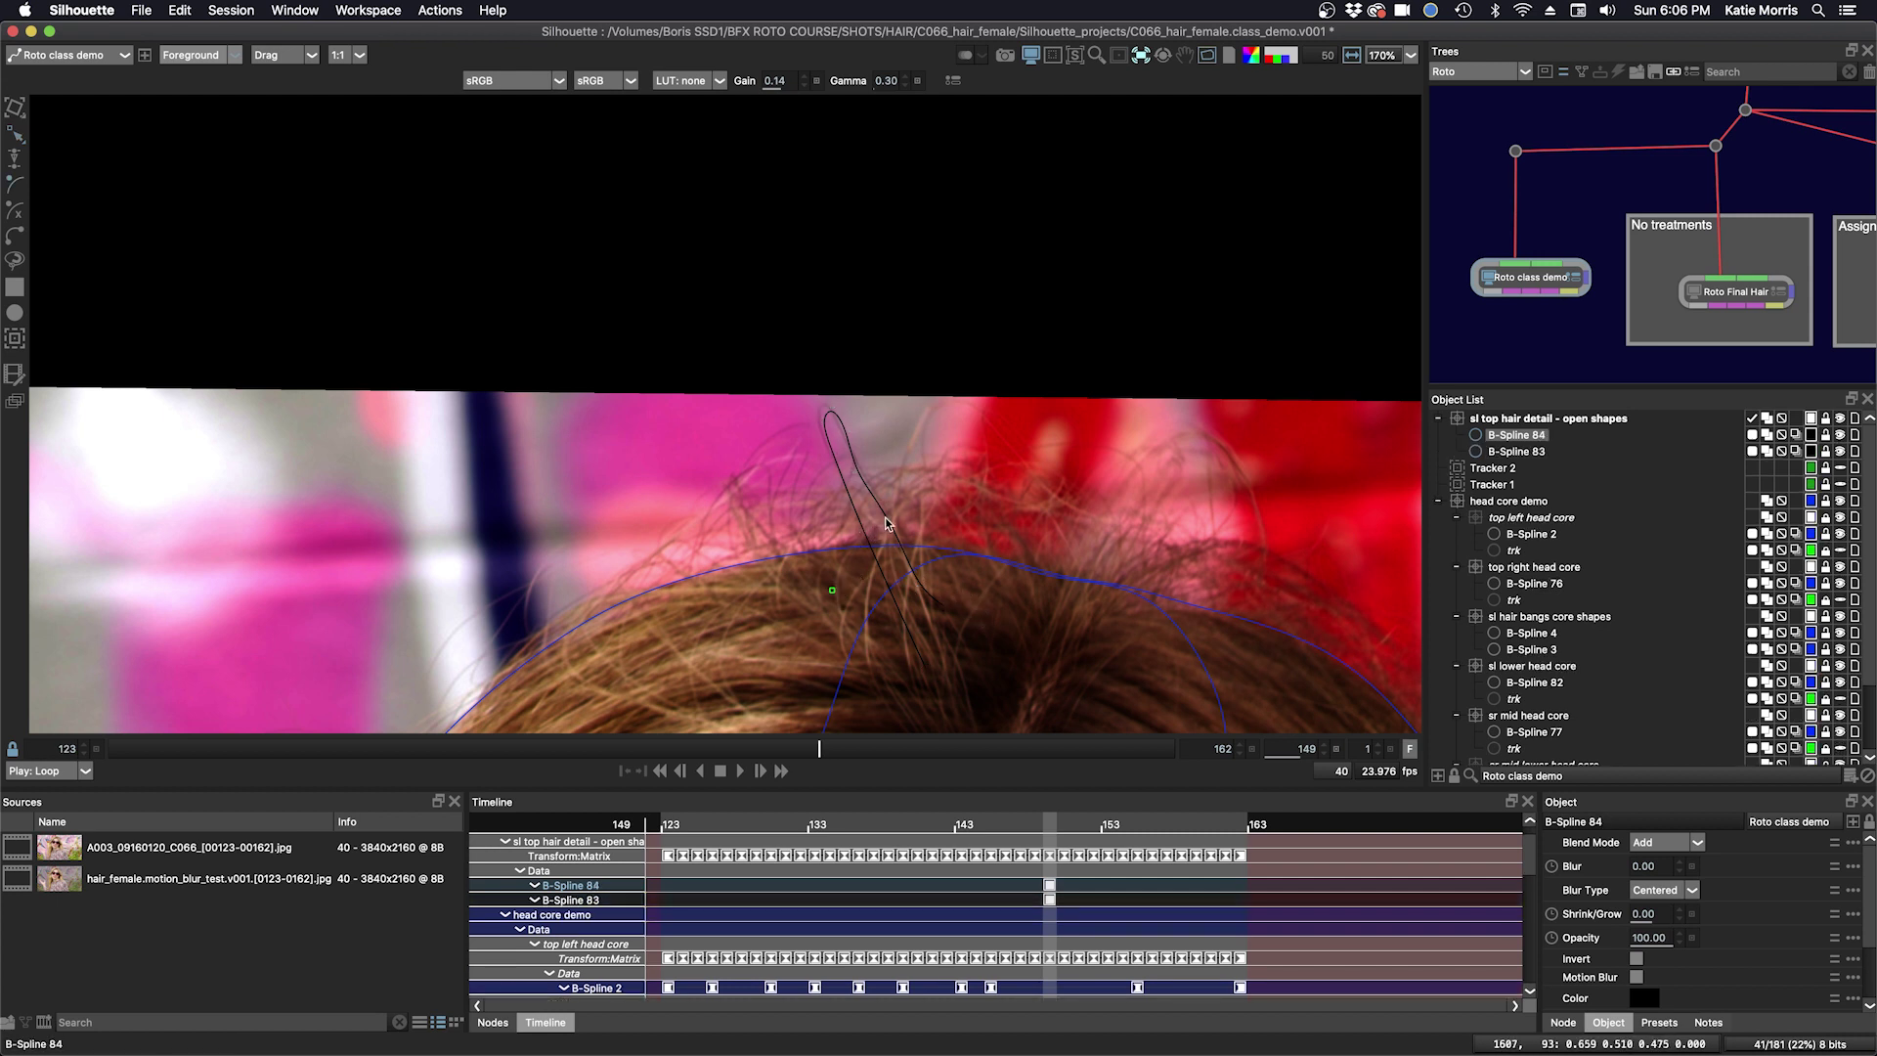
{"action": "left_click", "coordinate": [872, 528]}
{"action": "left_click", "coordinate": [909, 495]}
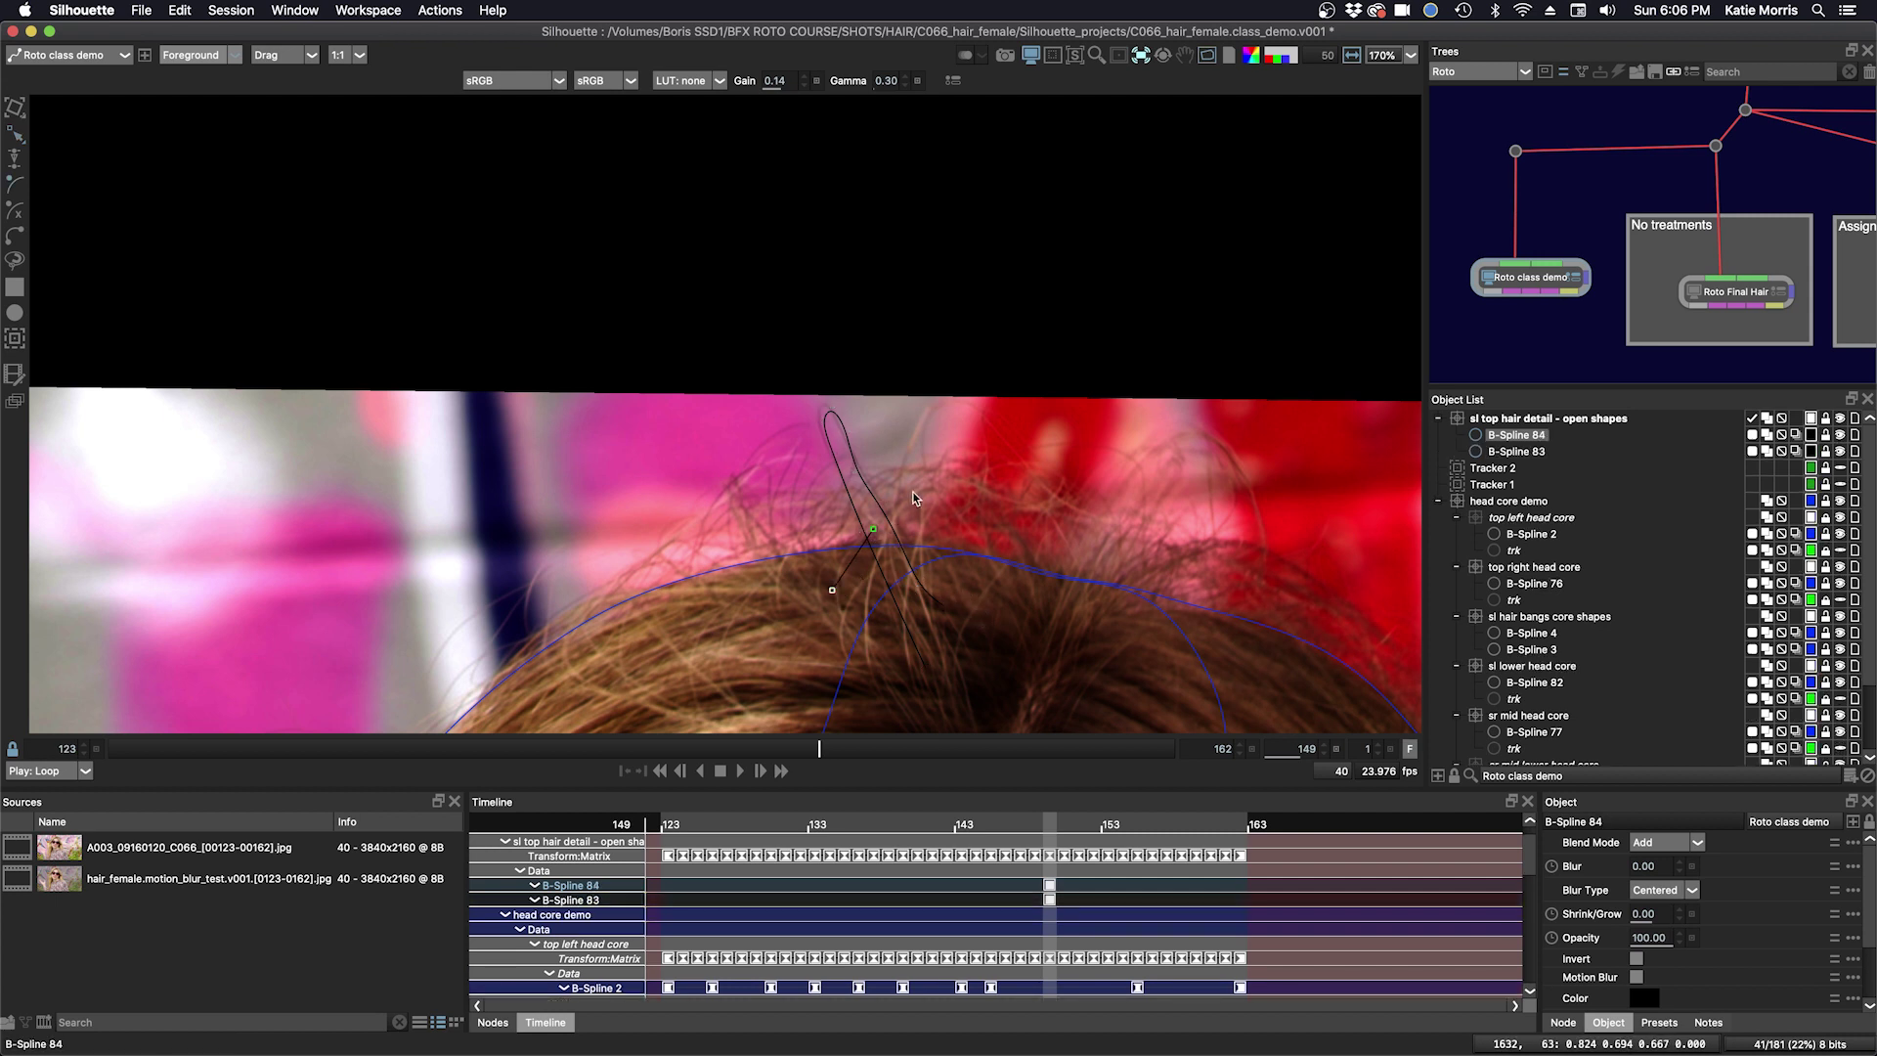
{"action": "left_click", "coordinate": [1053, 591]}
{"action": "key", "text": "Escape"}
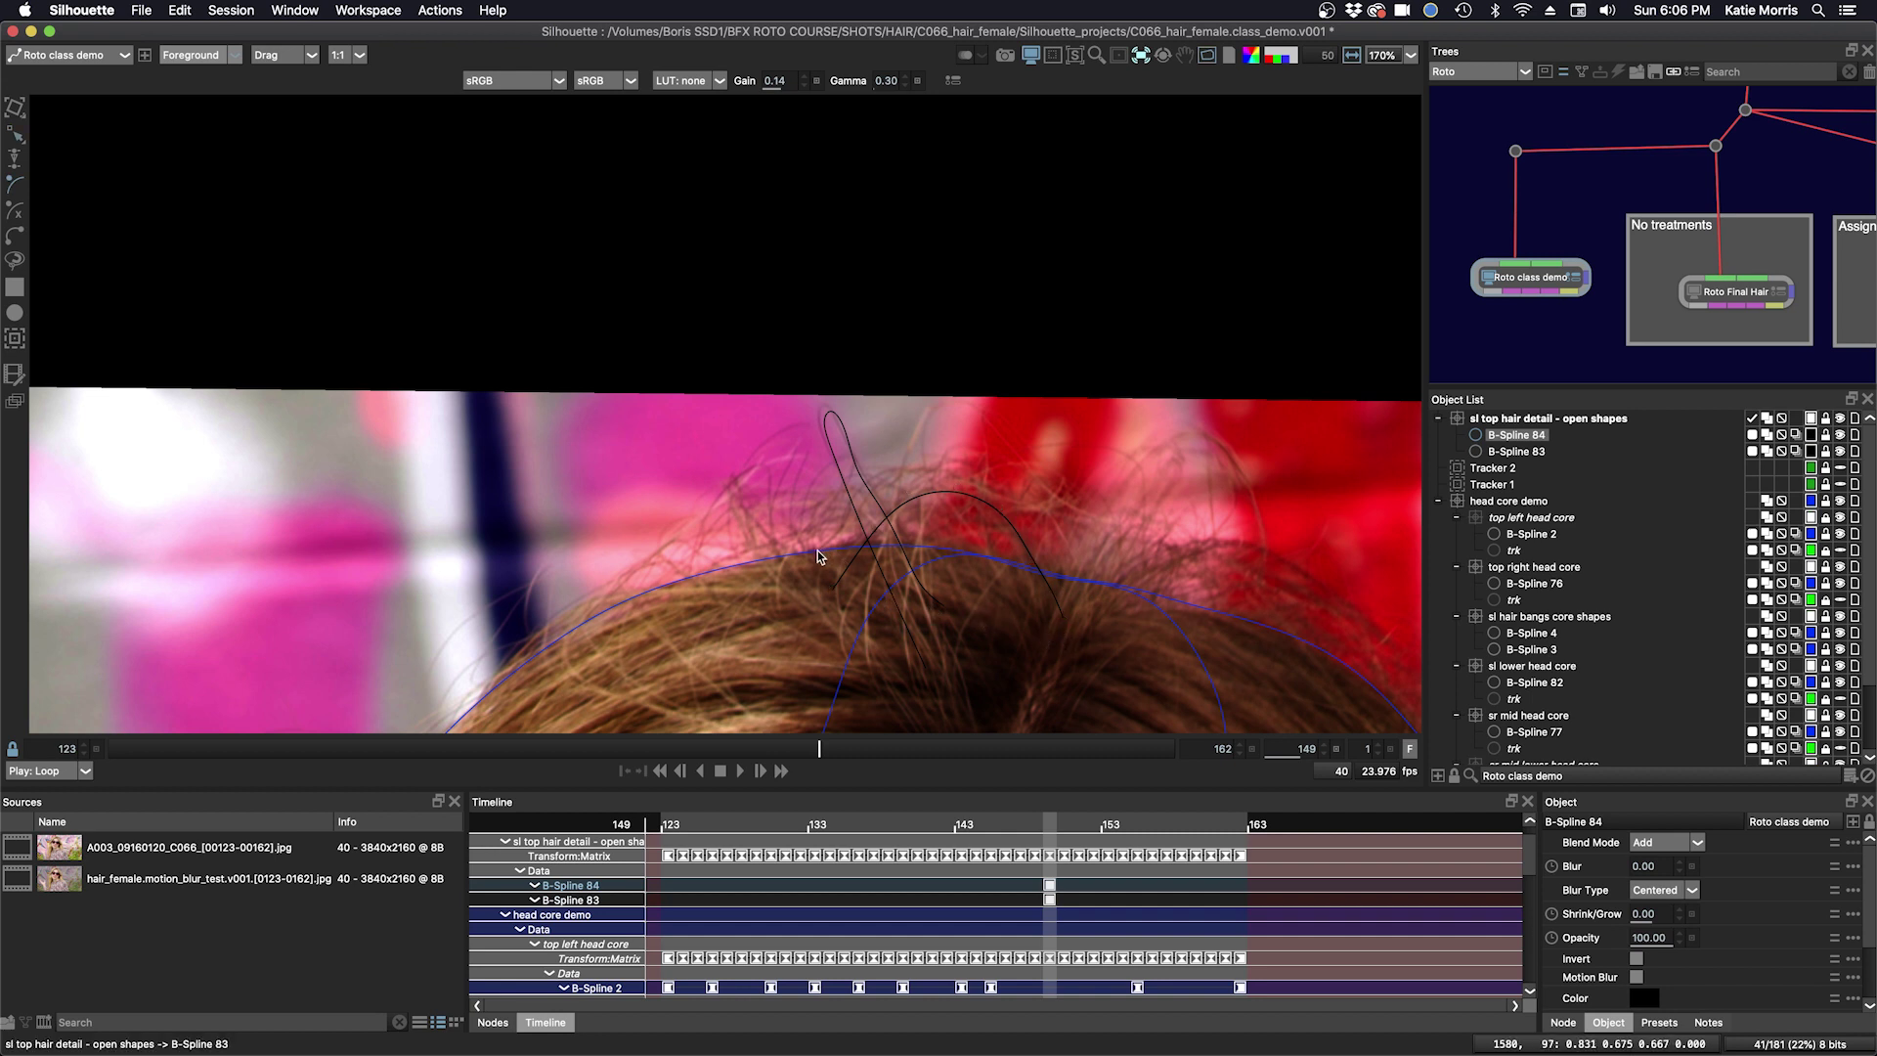
Draw open B-Spline 85 along another stray hair toward the scalp.
{"action": "left_click", "coordinate": [826, 566]}
{"action": "left_click", "coordinate": [850, 519]}
{"action": "left_click", "coordinate": [865, 477]}
{"action": "left_click", "coordinate": [913, 467]}
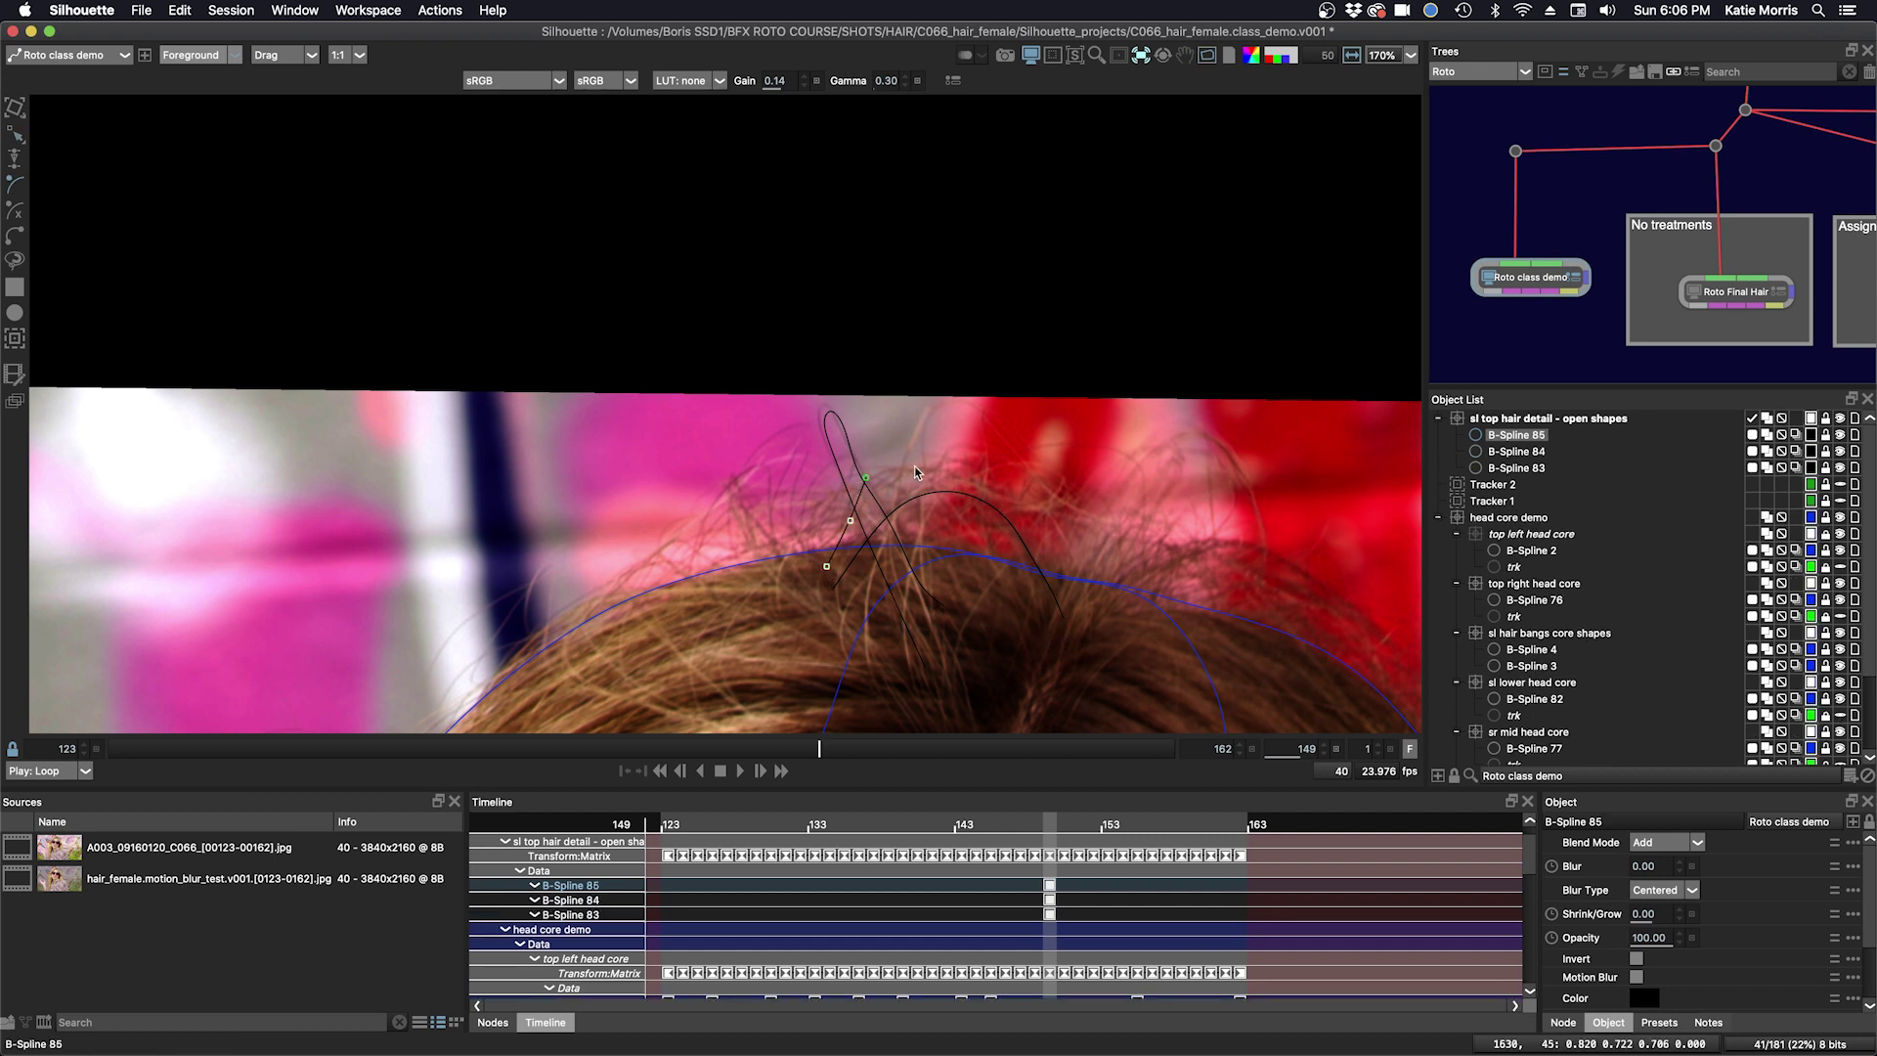
{"action": "left_click", "coordinate": [972, 479]}
{"action": "left_click", "coordinate": [1005, 502]}
{"action": "left_click", "coordinate": [1035, 556]}
{"action": "left_click", "coordinate": [1046, 626]}
{"action": "left_click", "coordinate": [873, 582]}
{"action": "left_click", "coordinate": [893, 478]}
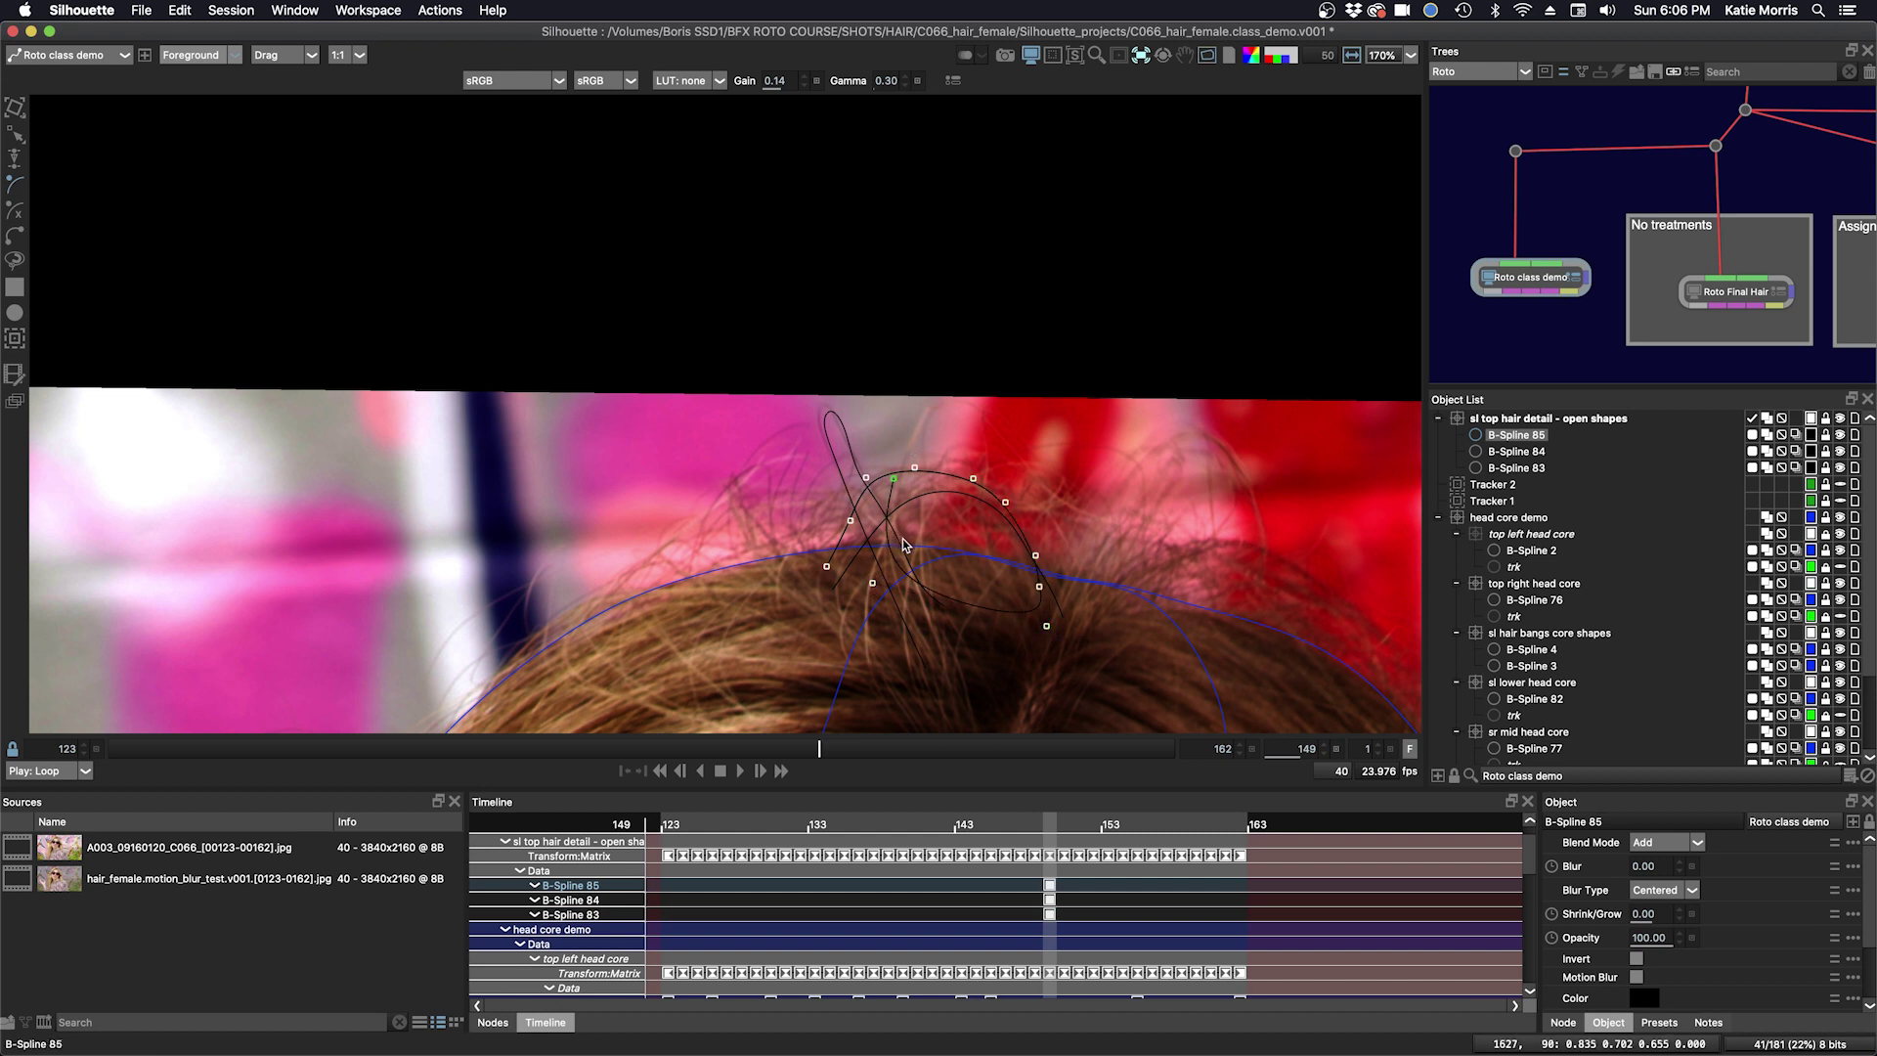
{"action": "key", "text": "Return"}
Draw open B-Spline 86 and raise its peak onto its stray hair.
{"action": "left_click", "coordinate": [869, 589]}
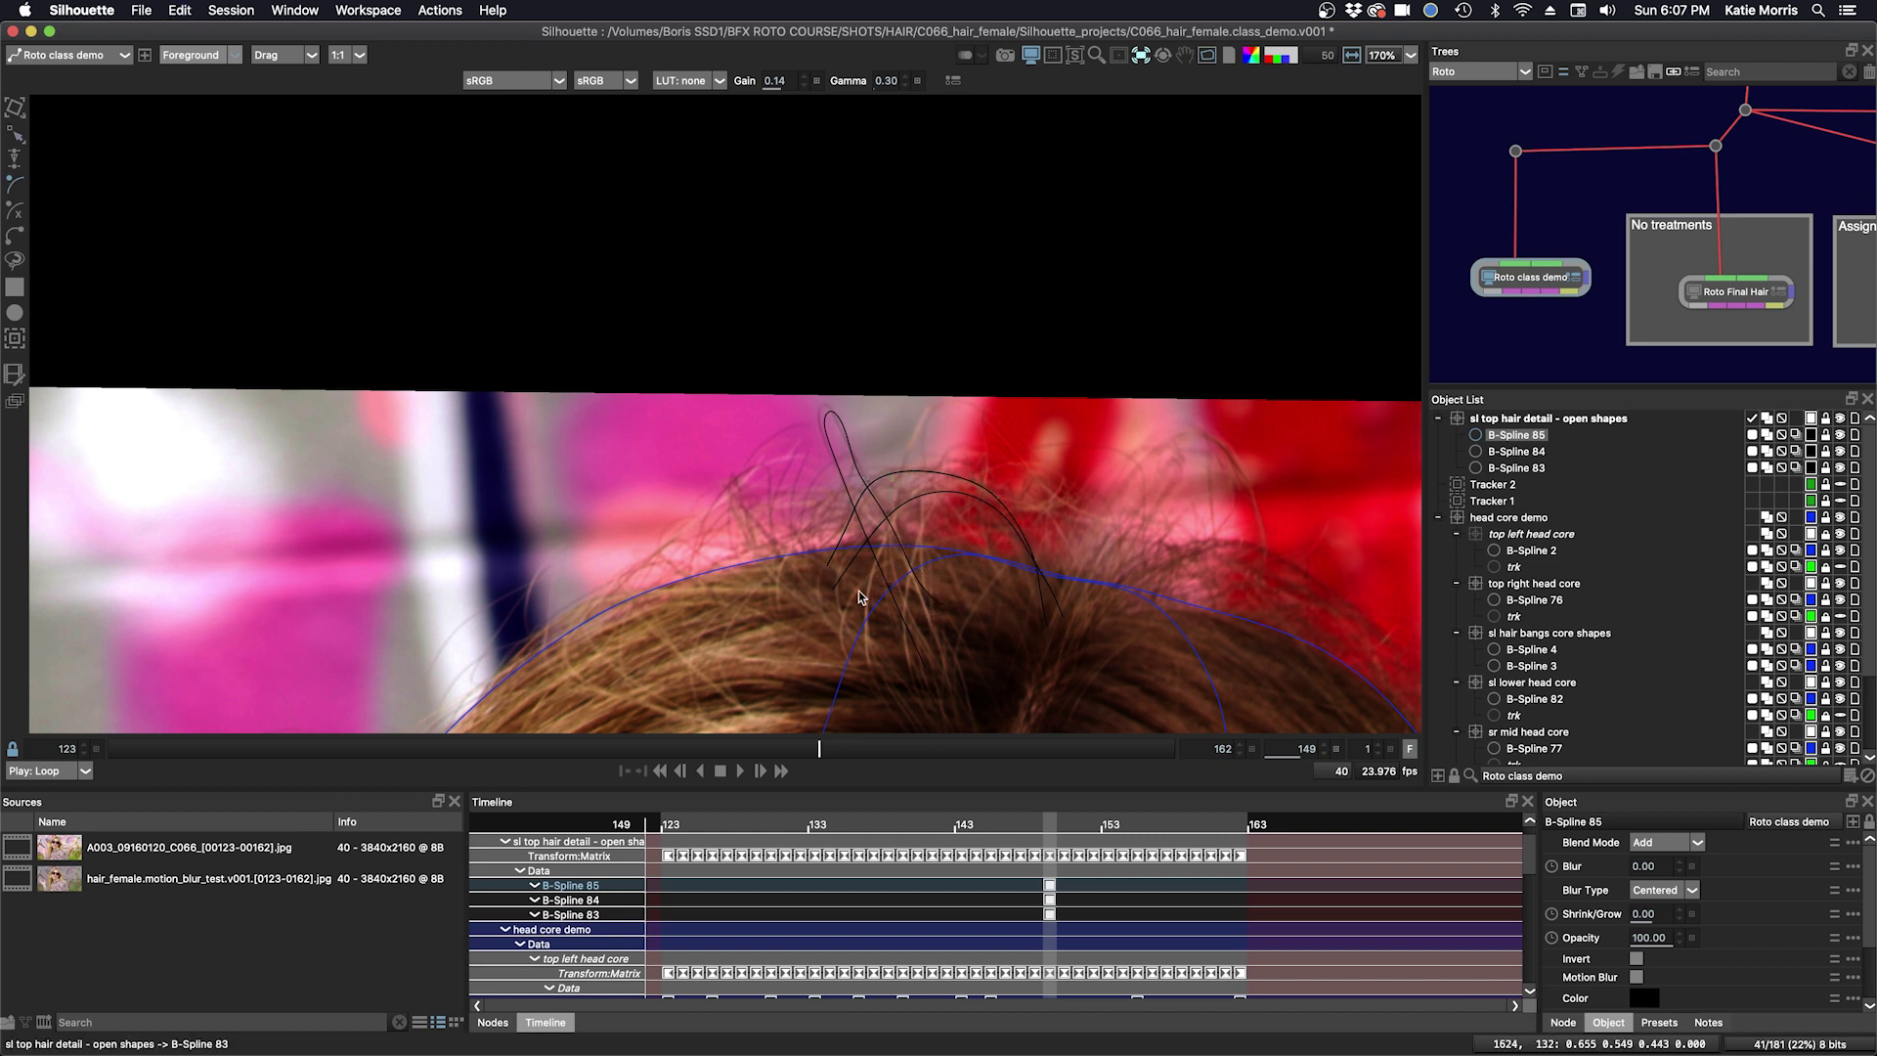
{"action": "left_click", "coordinate": [887, 513]}
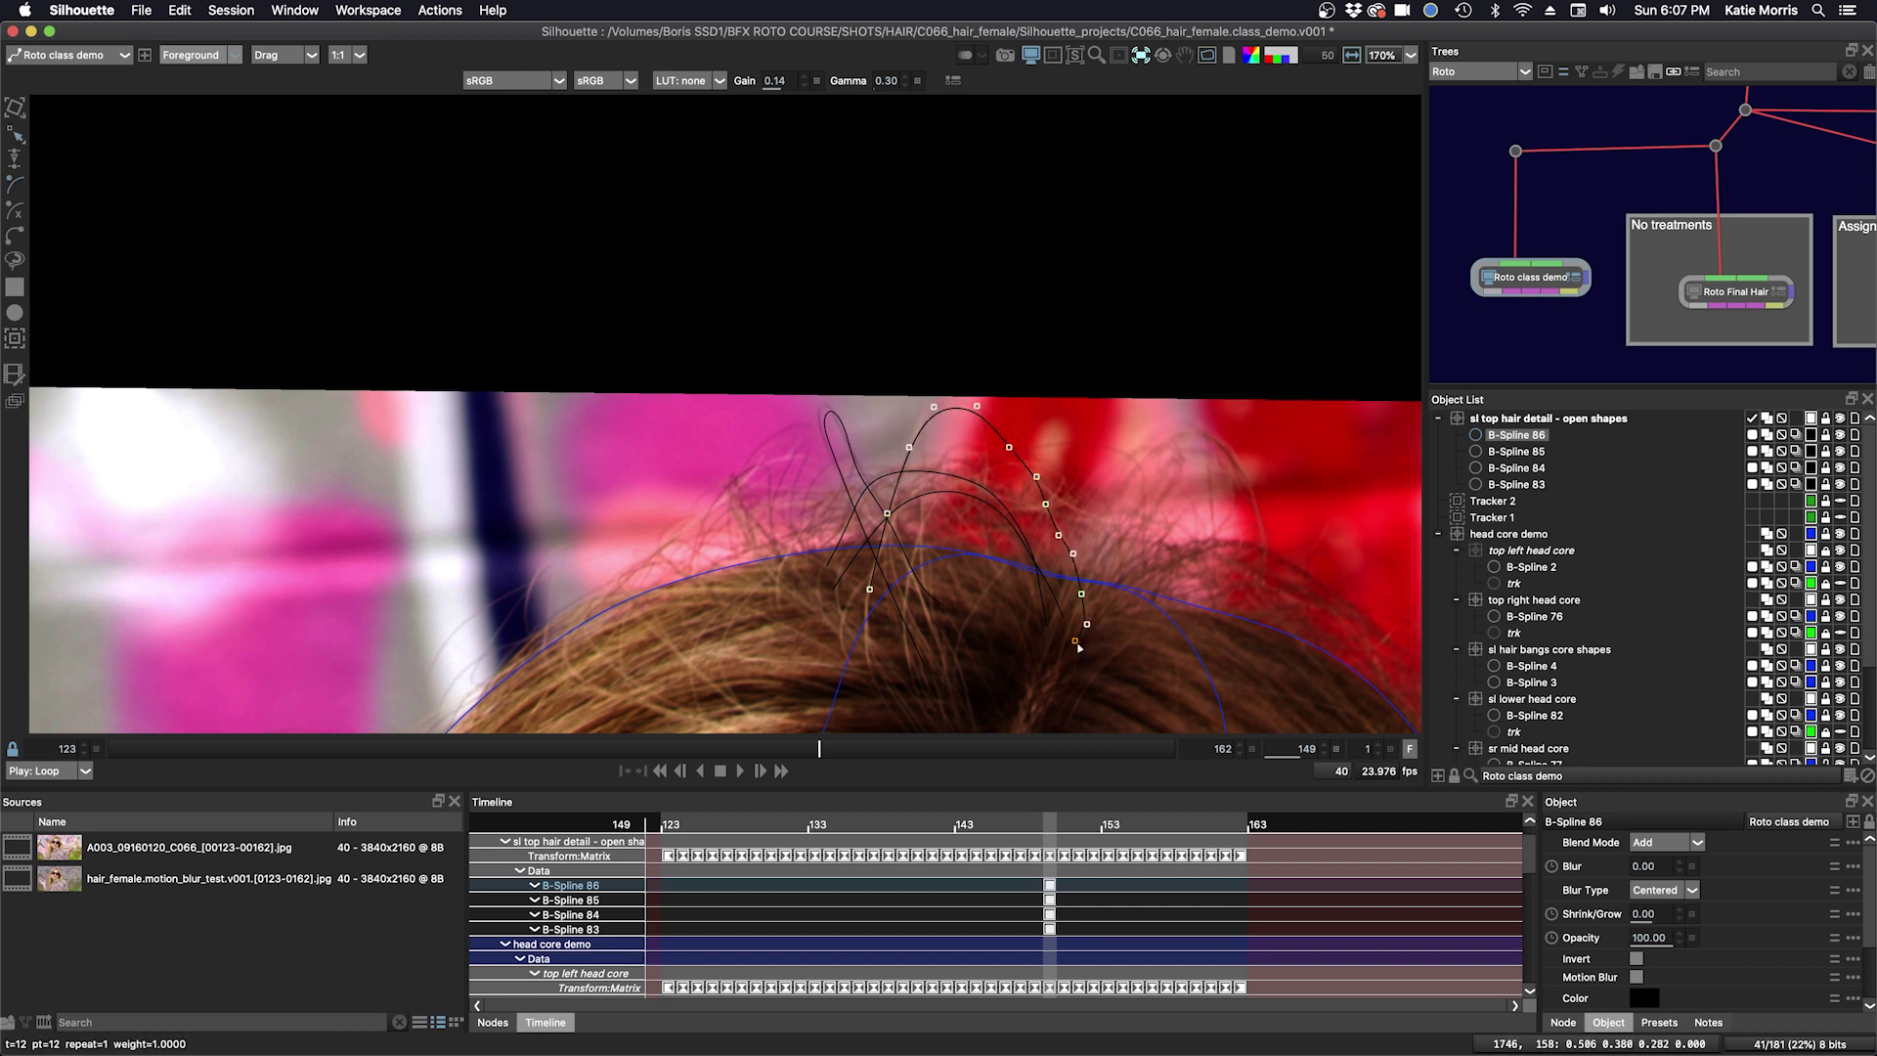
{"action": "left_click_drag", "start_coordinate": [932, 406], "coordinate": [926, 396]}
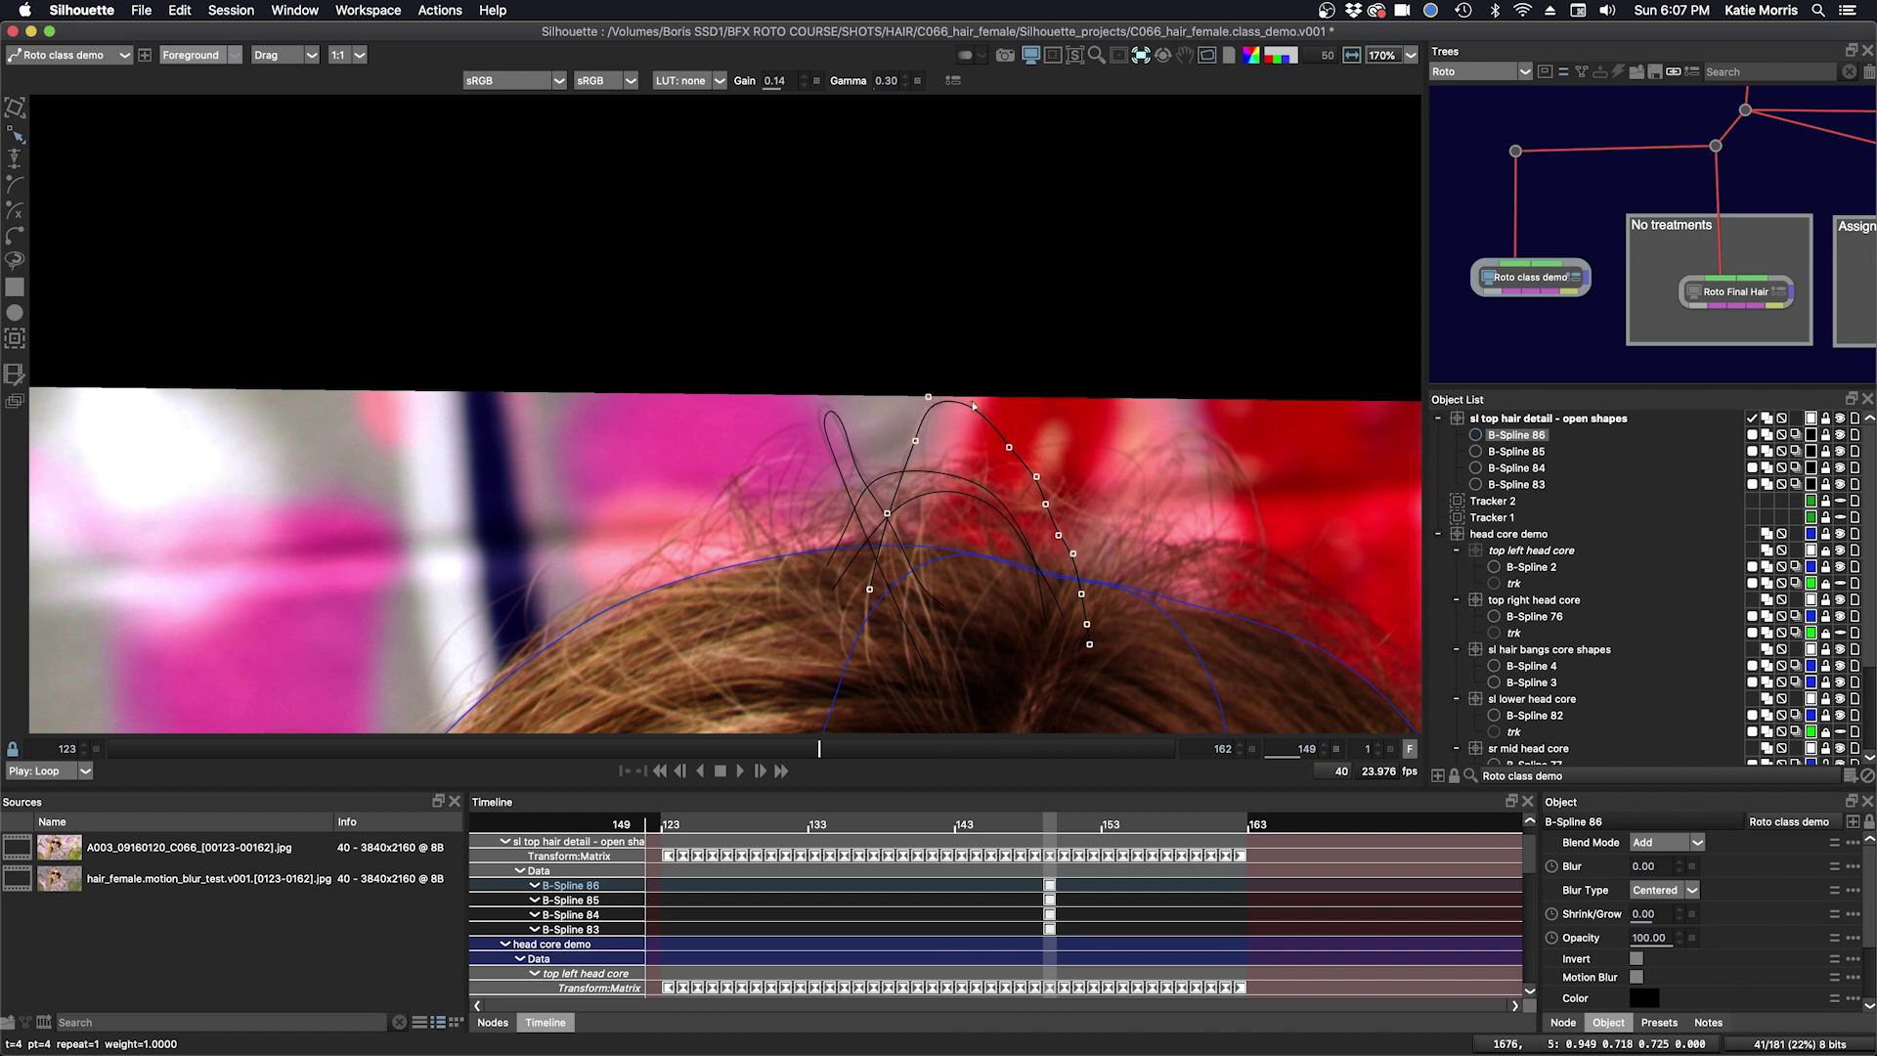
Select B-Splines 83, 85 and 84 in turn, then advance to frame 156.
{"action": "left_click", "coordinate": [907, 454]}
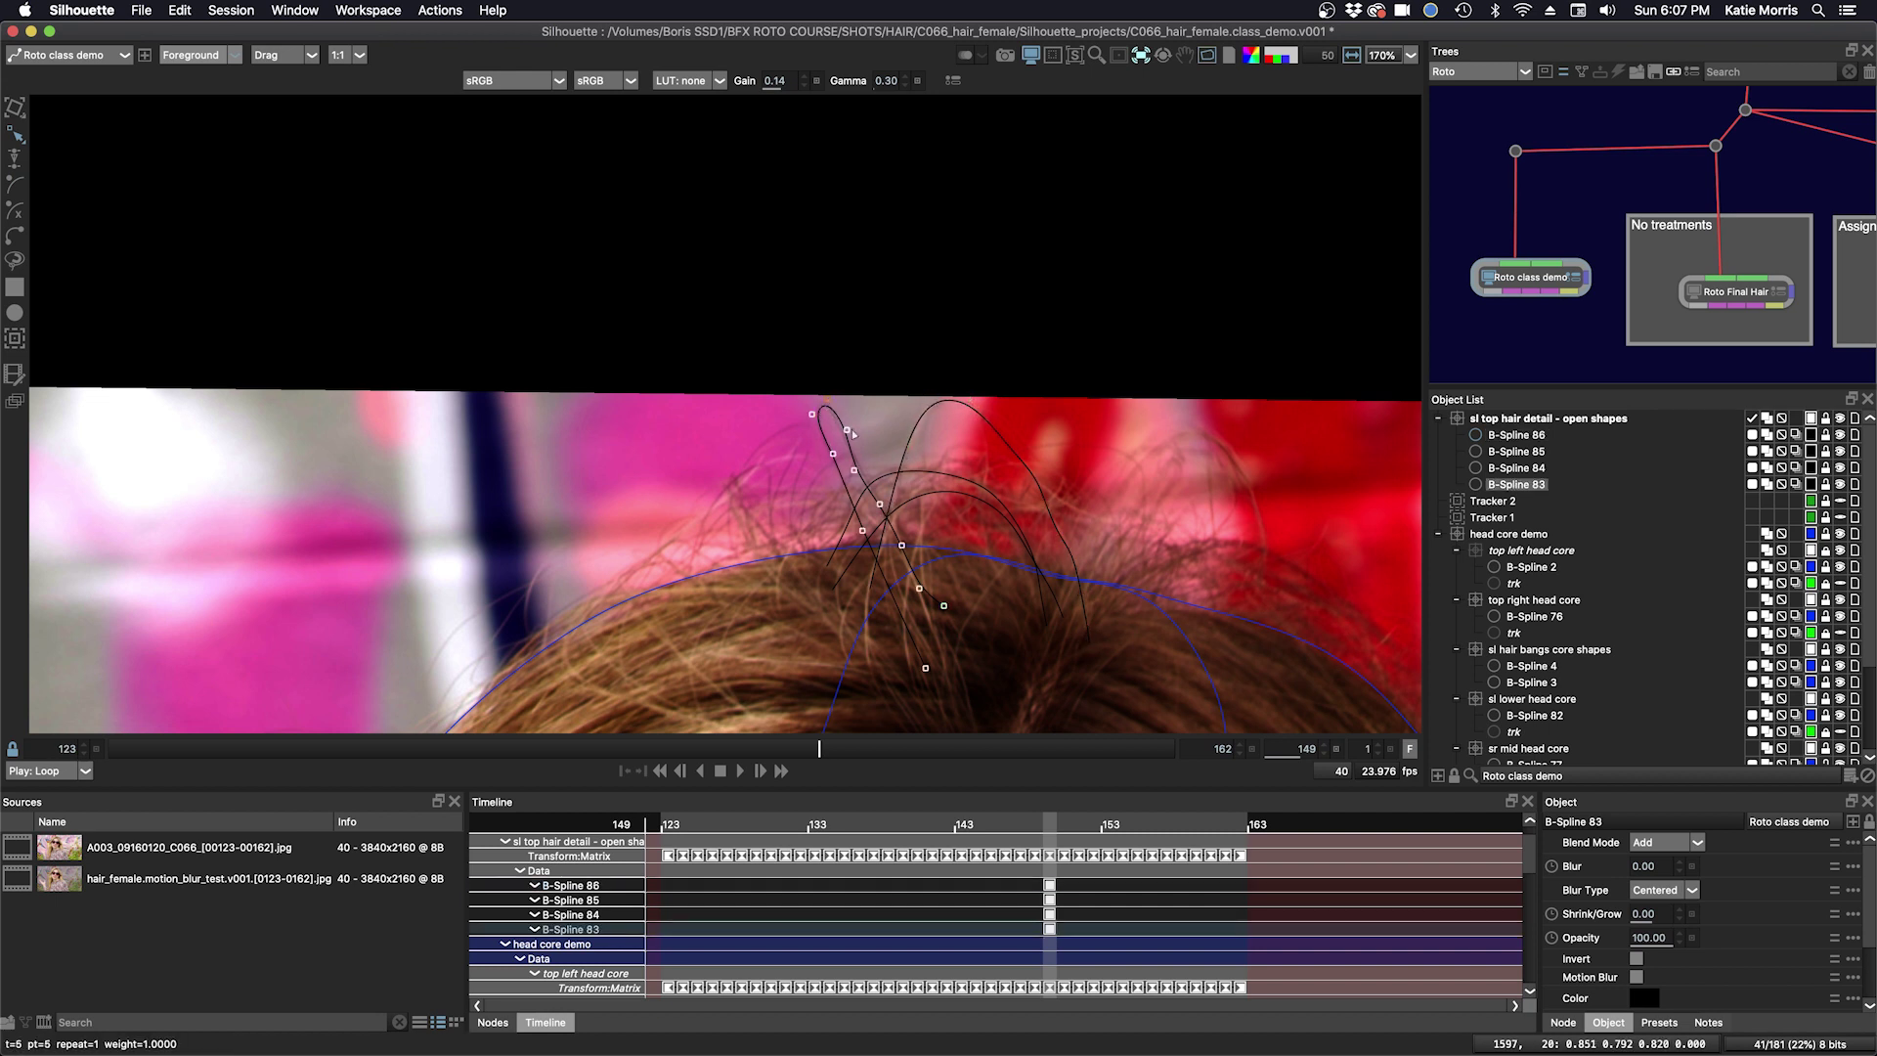
{"action": "left_click", "coordinate": [917, 471]}
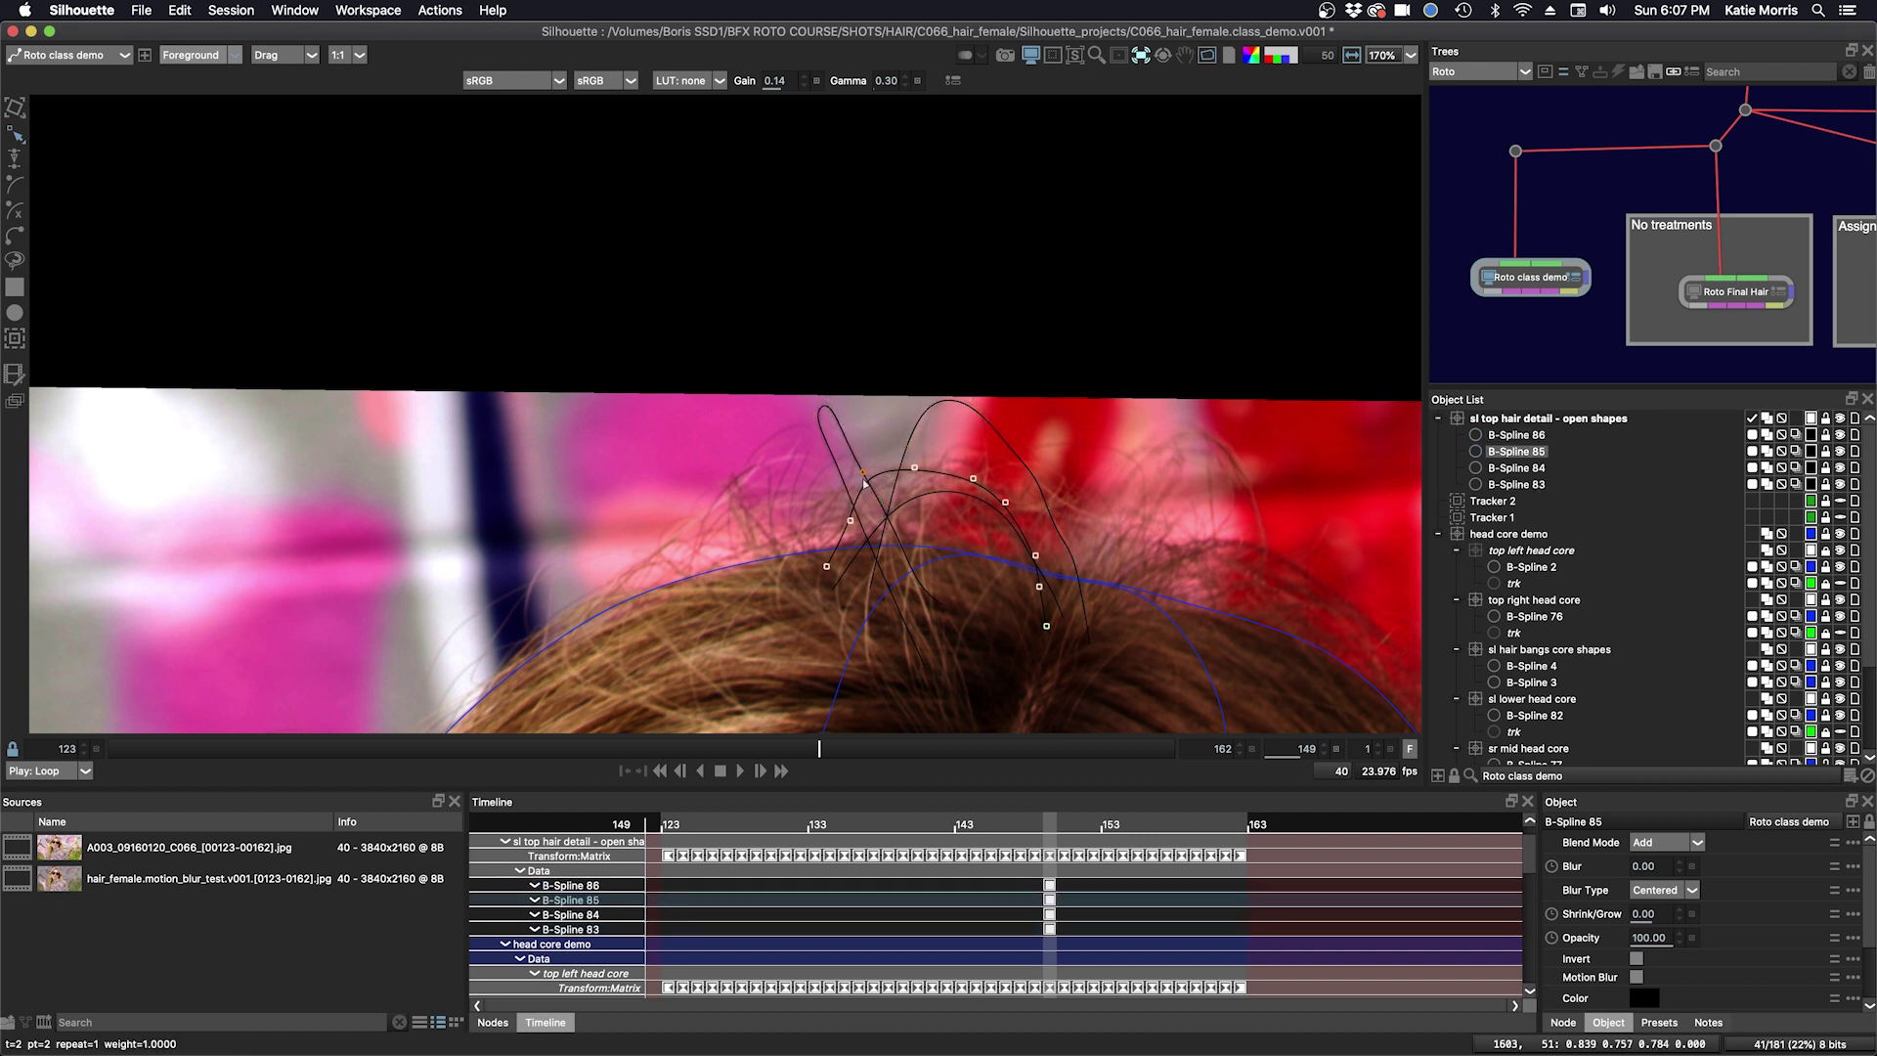
{"action": "left_click", "coordinate": [918, 493]}
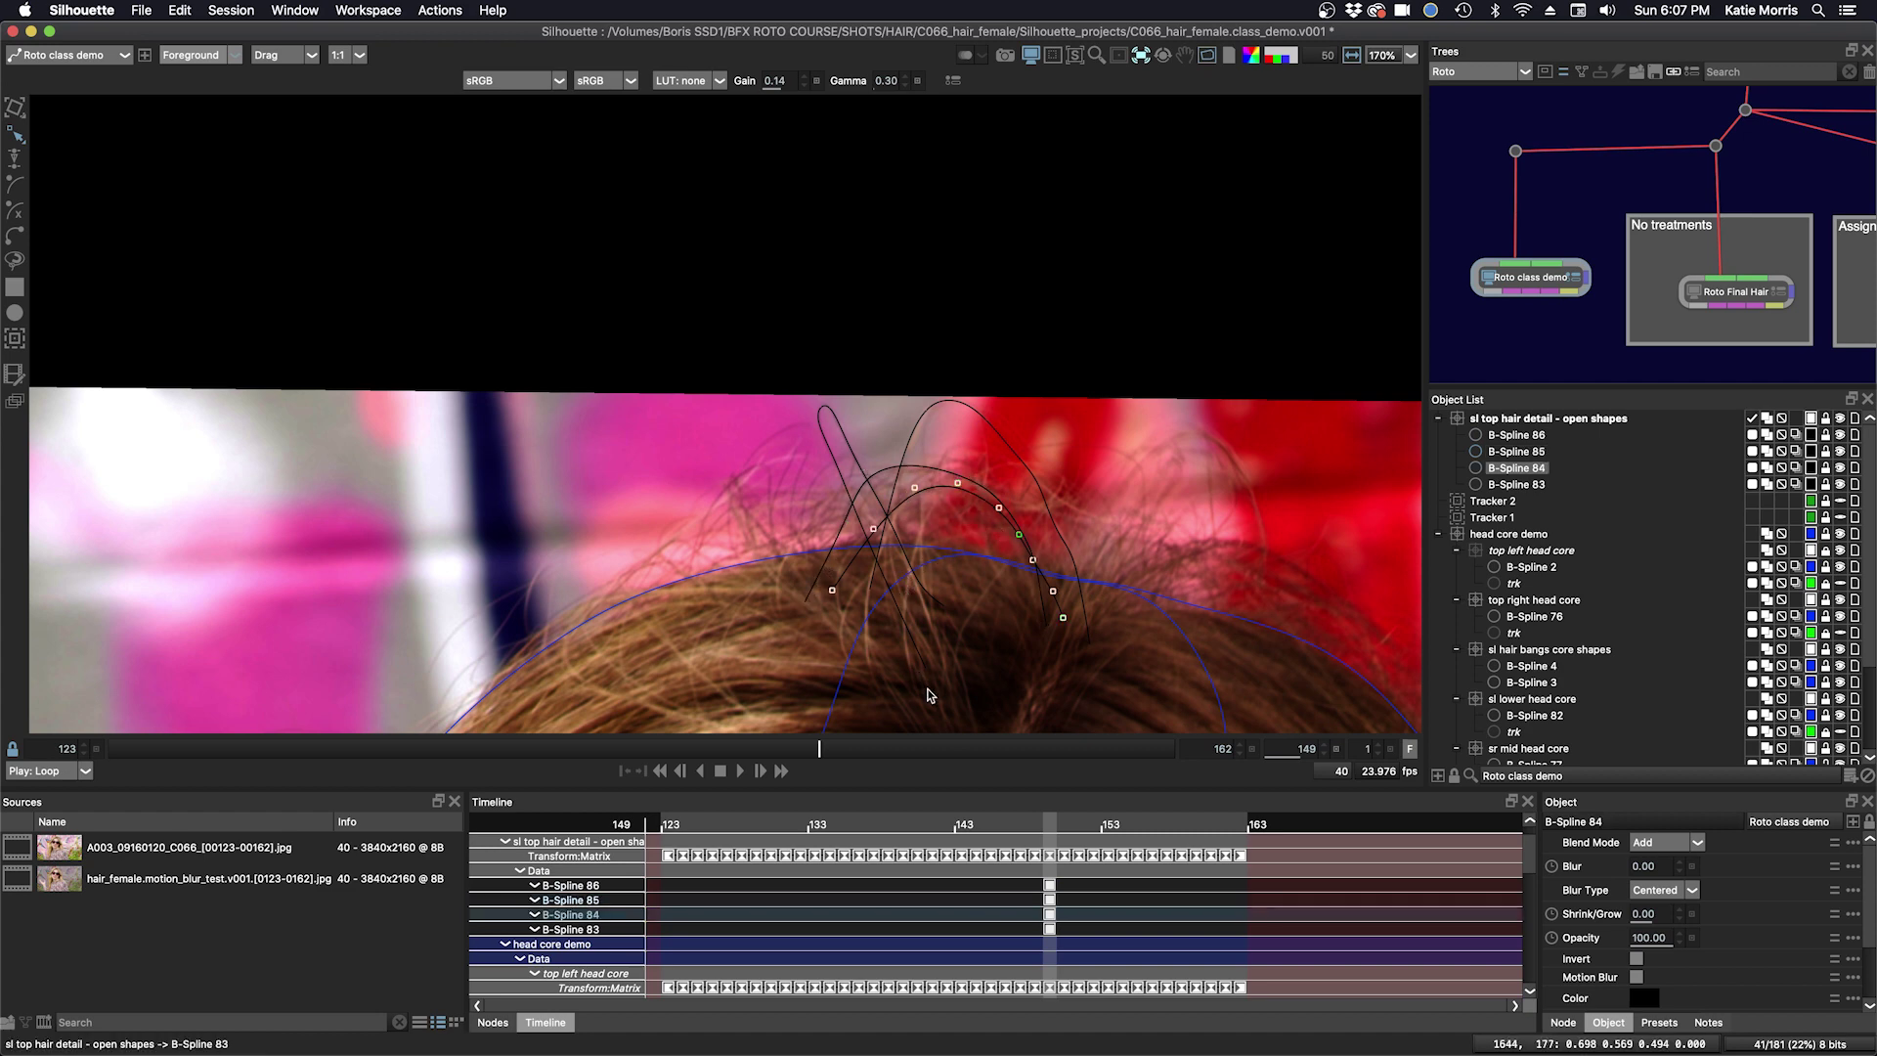
{"action": "left_click_drag", "start_coordinate": [1035, 834], "coordinate": [1150, 835]}
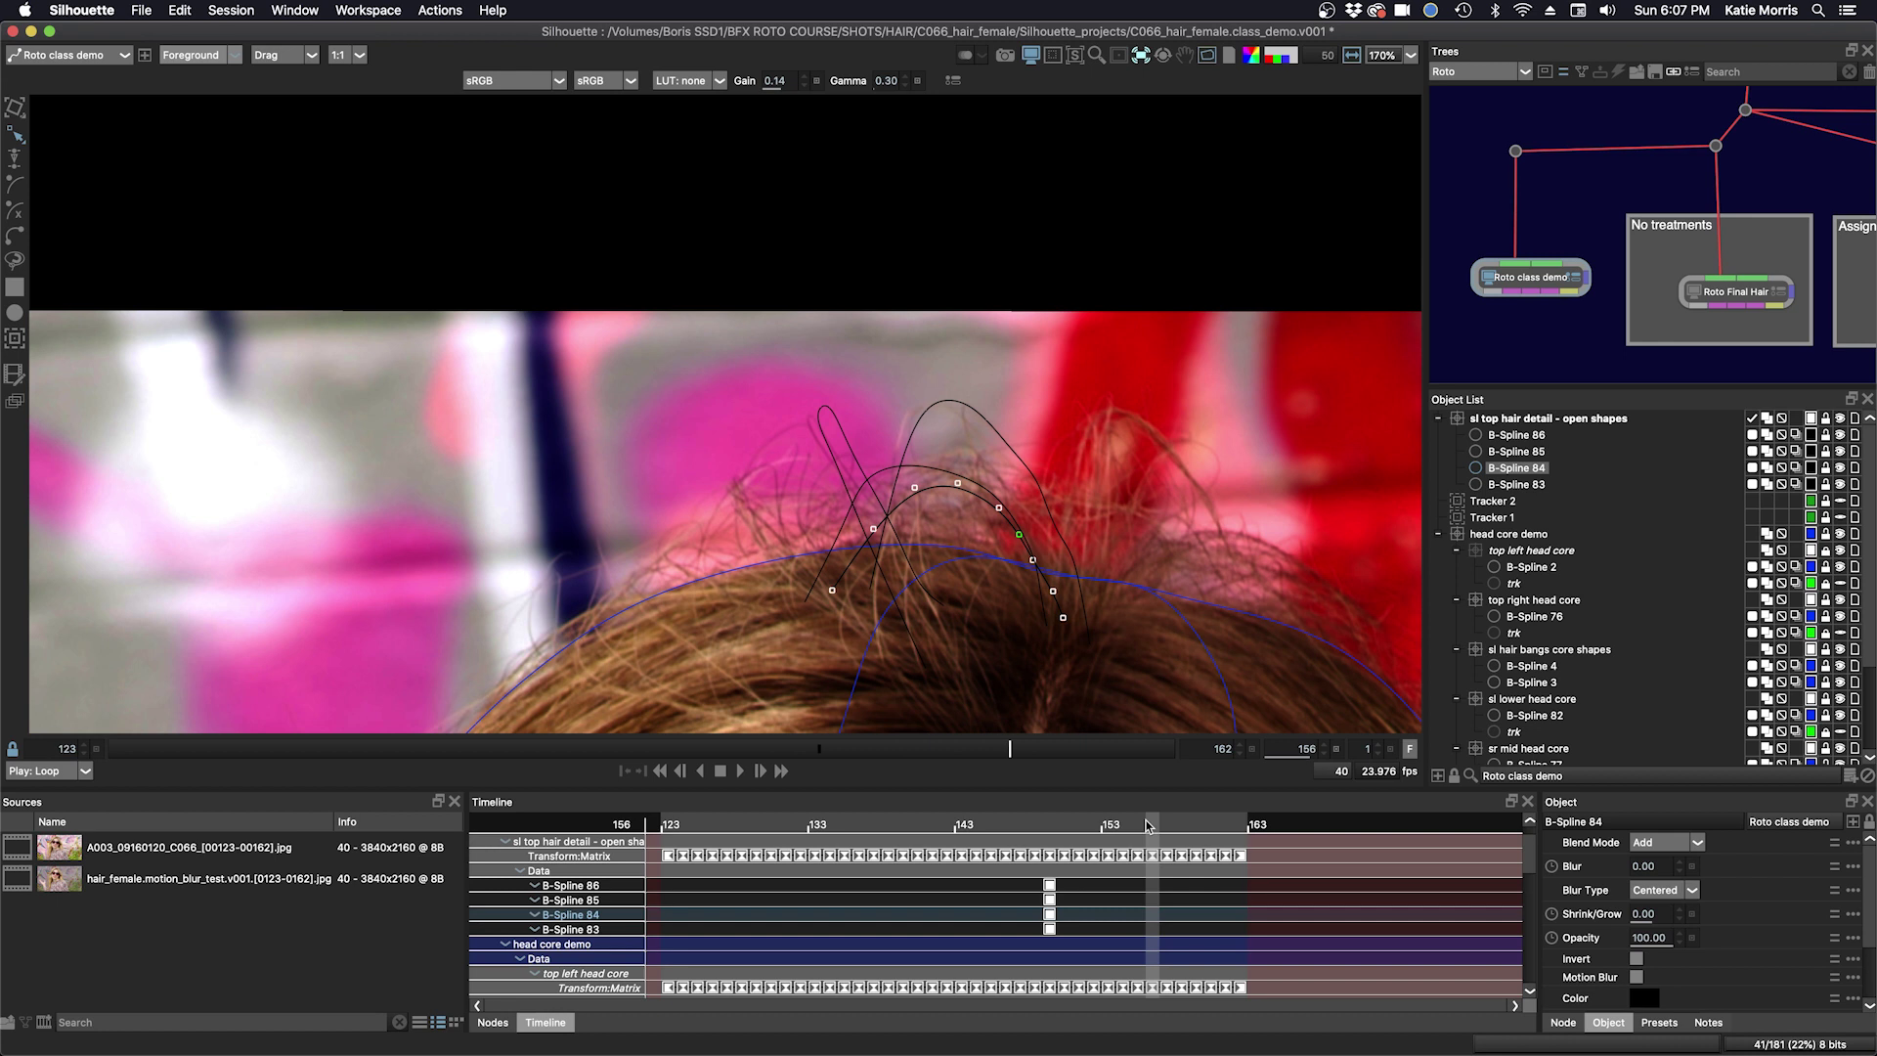
At frame 156, select B-Splines 83–86 and shift them left onto the hairs.
{"action": "left_click", "coordinate": [1510, 436]}
{"action": "left_click", "coordinate": [1537, 486], "text": "shift"}
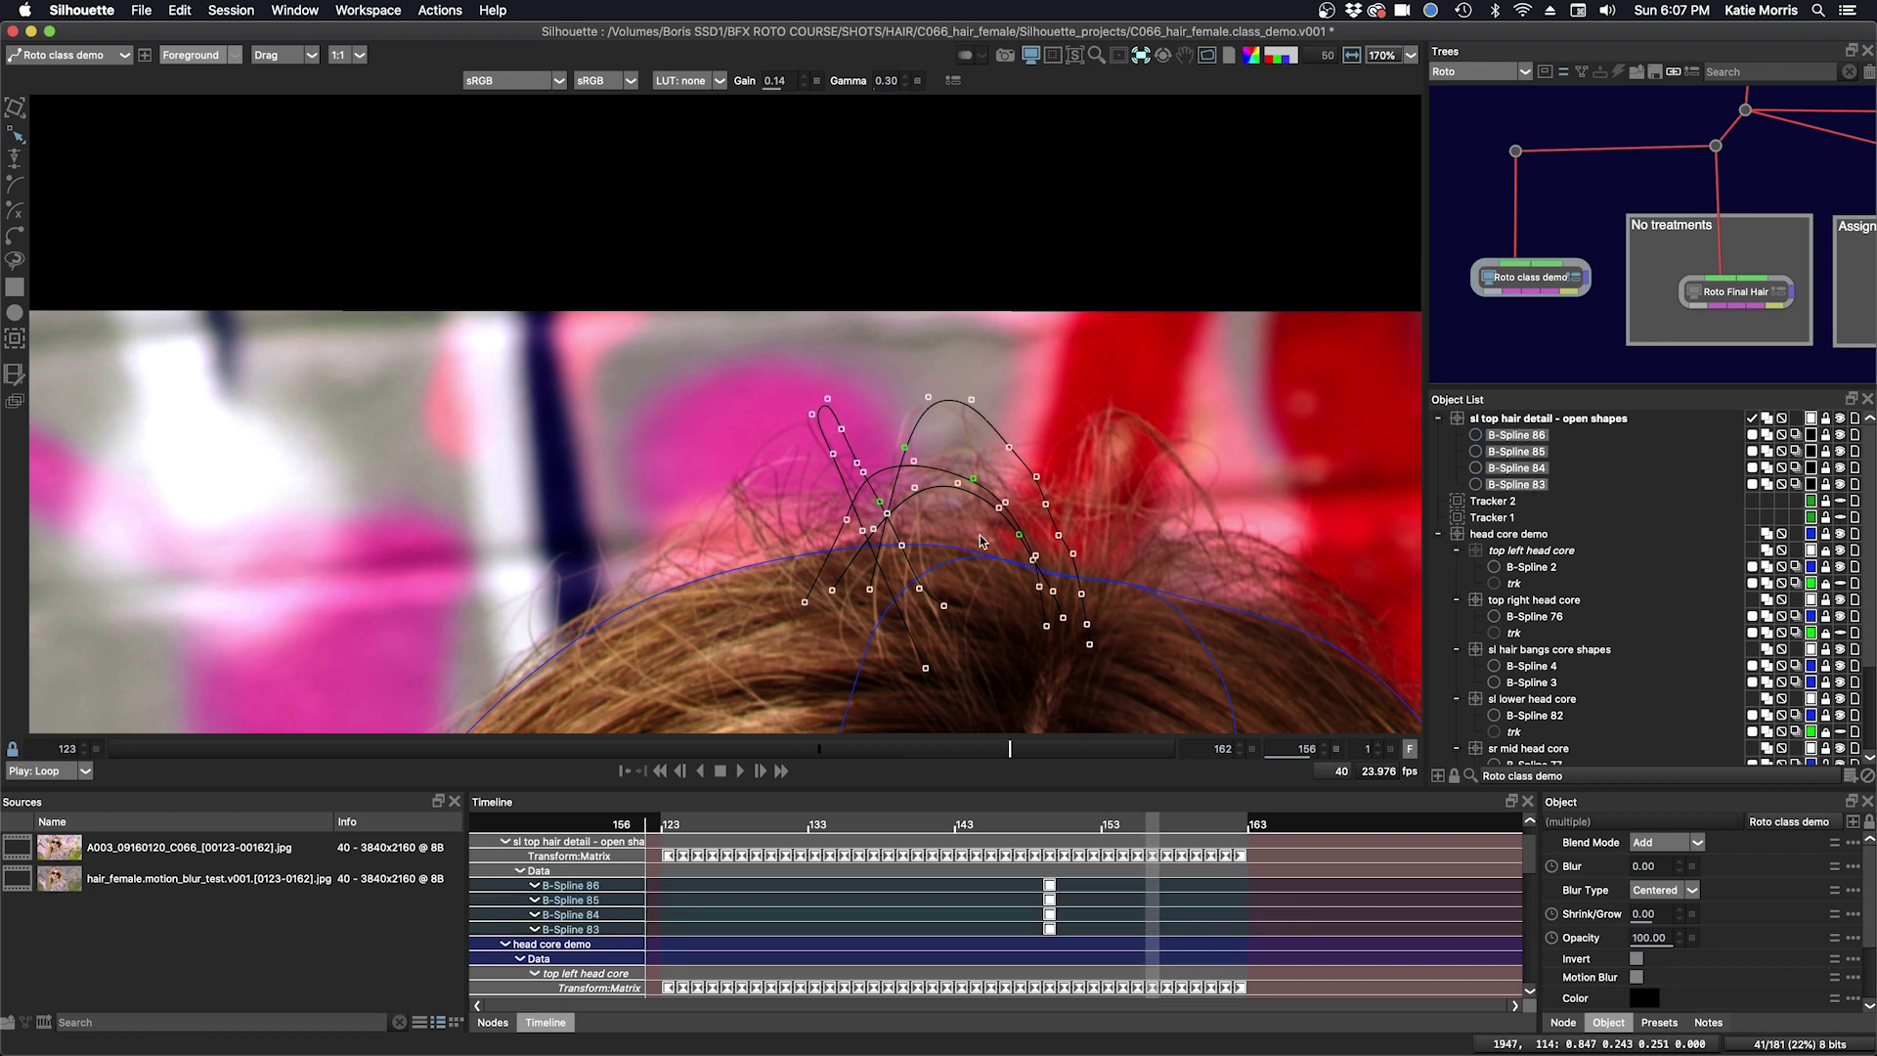
{"action": "left_click_drag", "start_coordinate": [973, 500], "coordinate": [962, 500]}
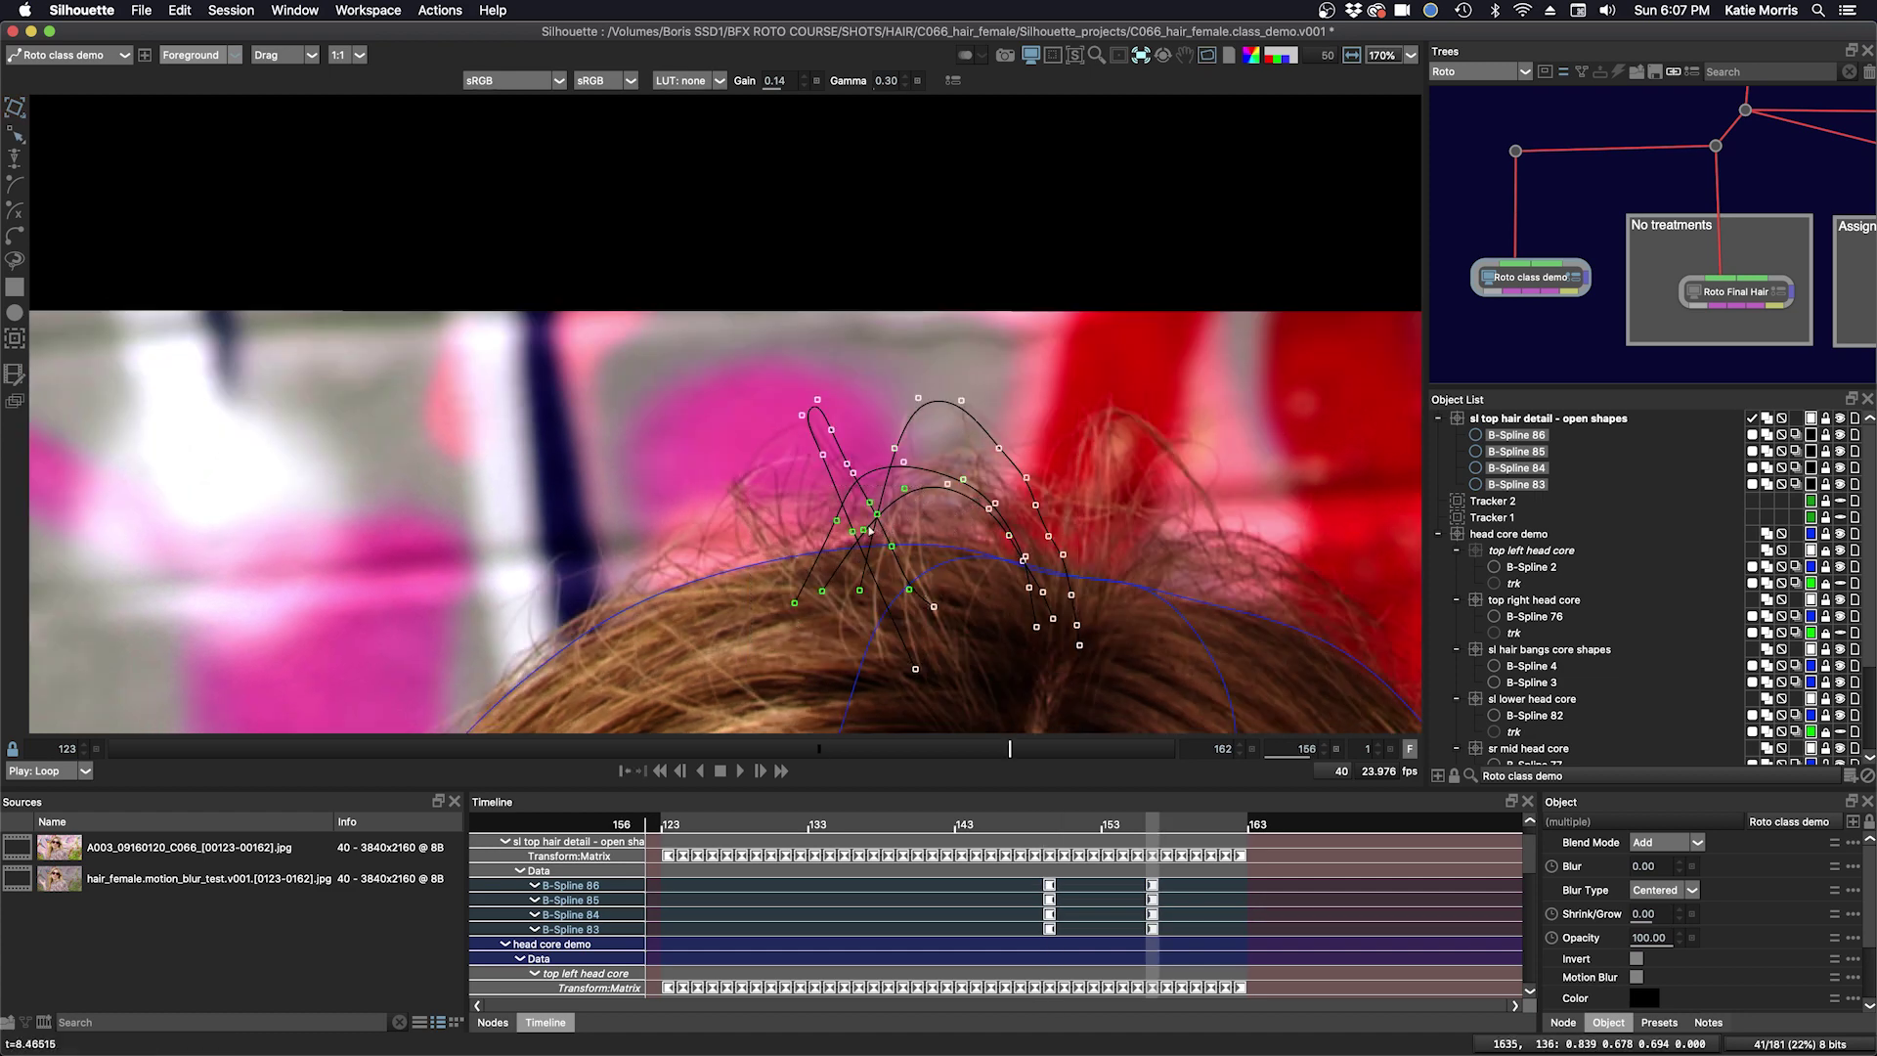
{"action": "left_click_drag", "start_coordinate": [795, 487], "coordinate": [925, 613]}
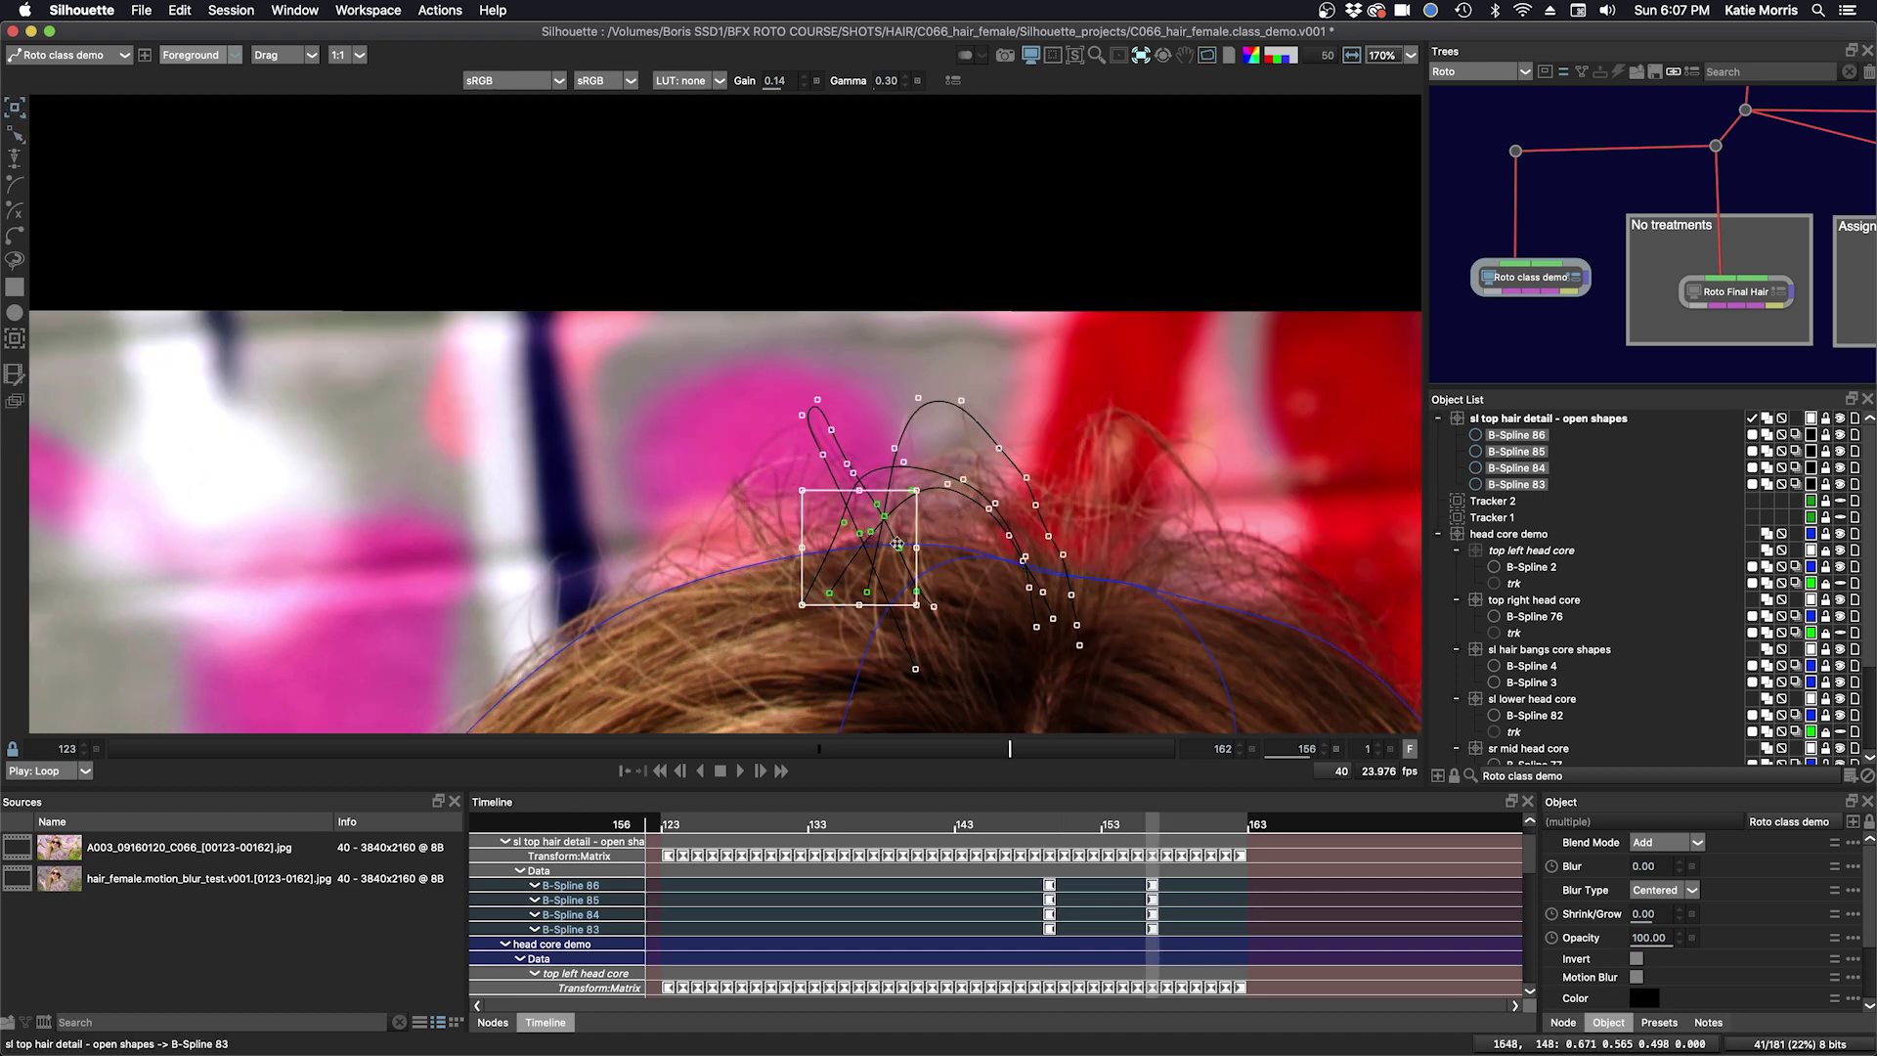
Cycle through B-Splines 86 and 84 to end with B-Spline 83 selected for editing.
{"action": "left_click", "coordinate": [830, 441]}
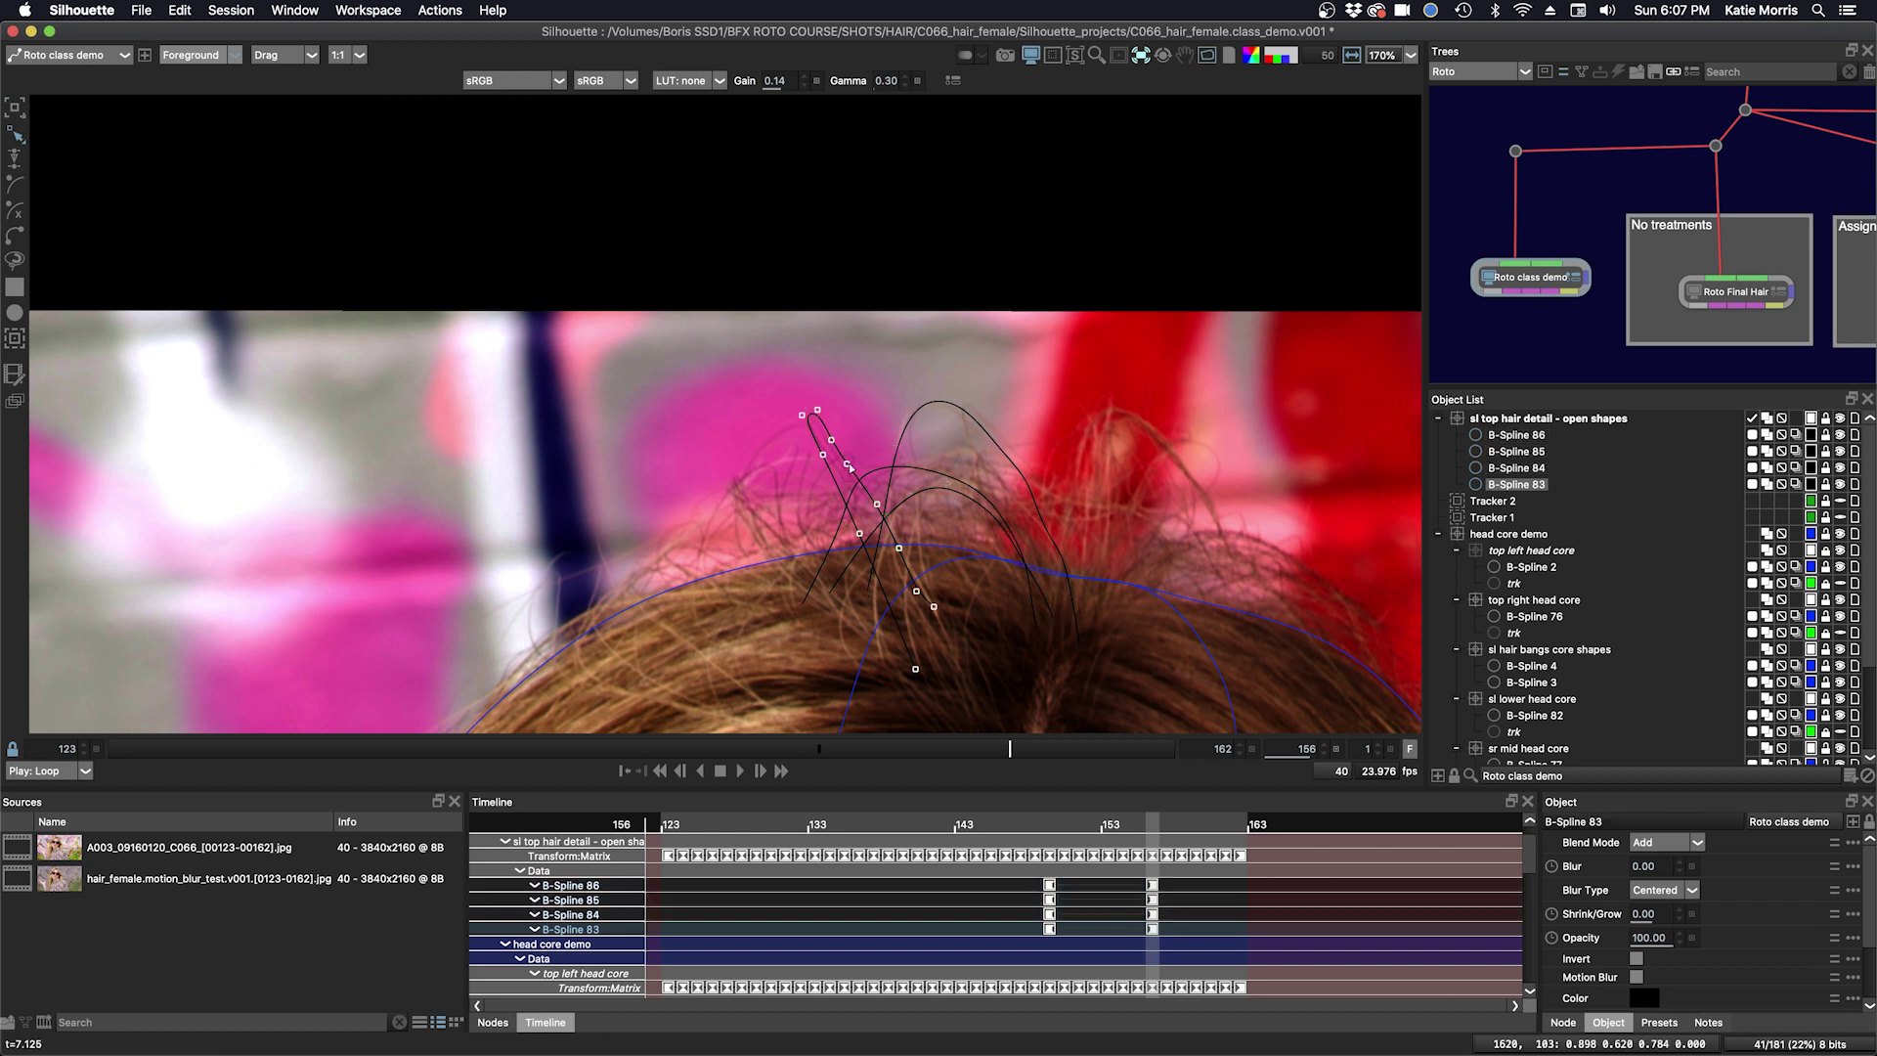
{"action": "left_click", "coordinate": [845, 439]}
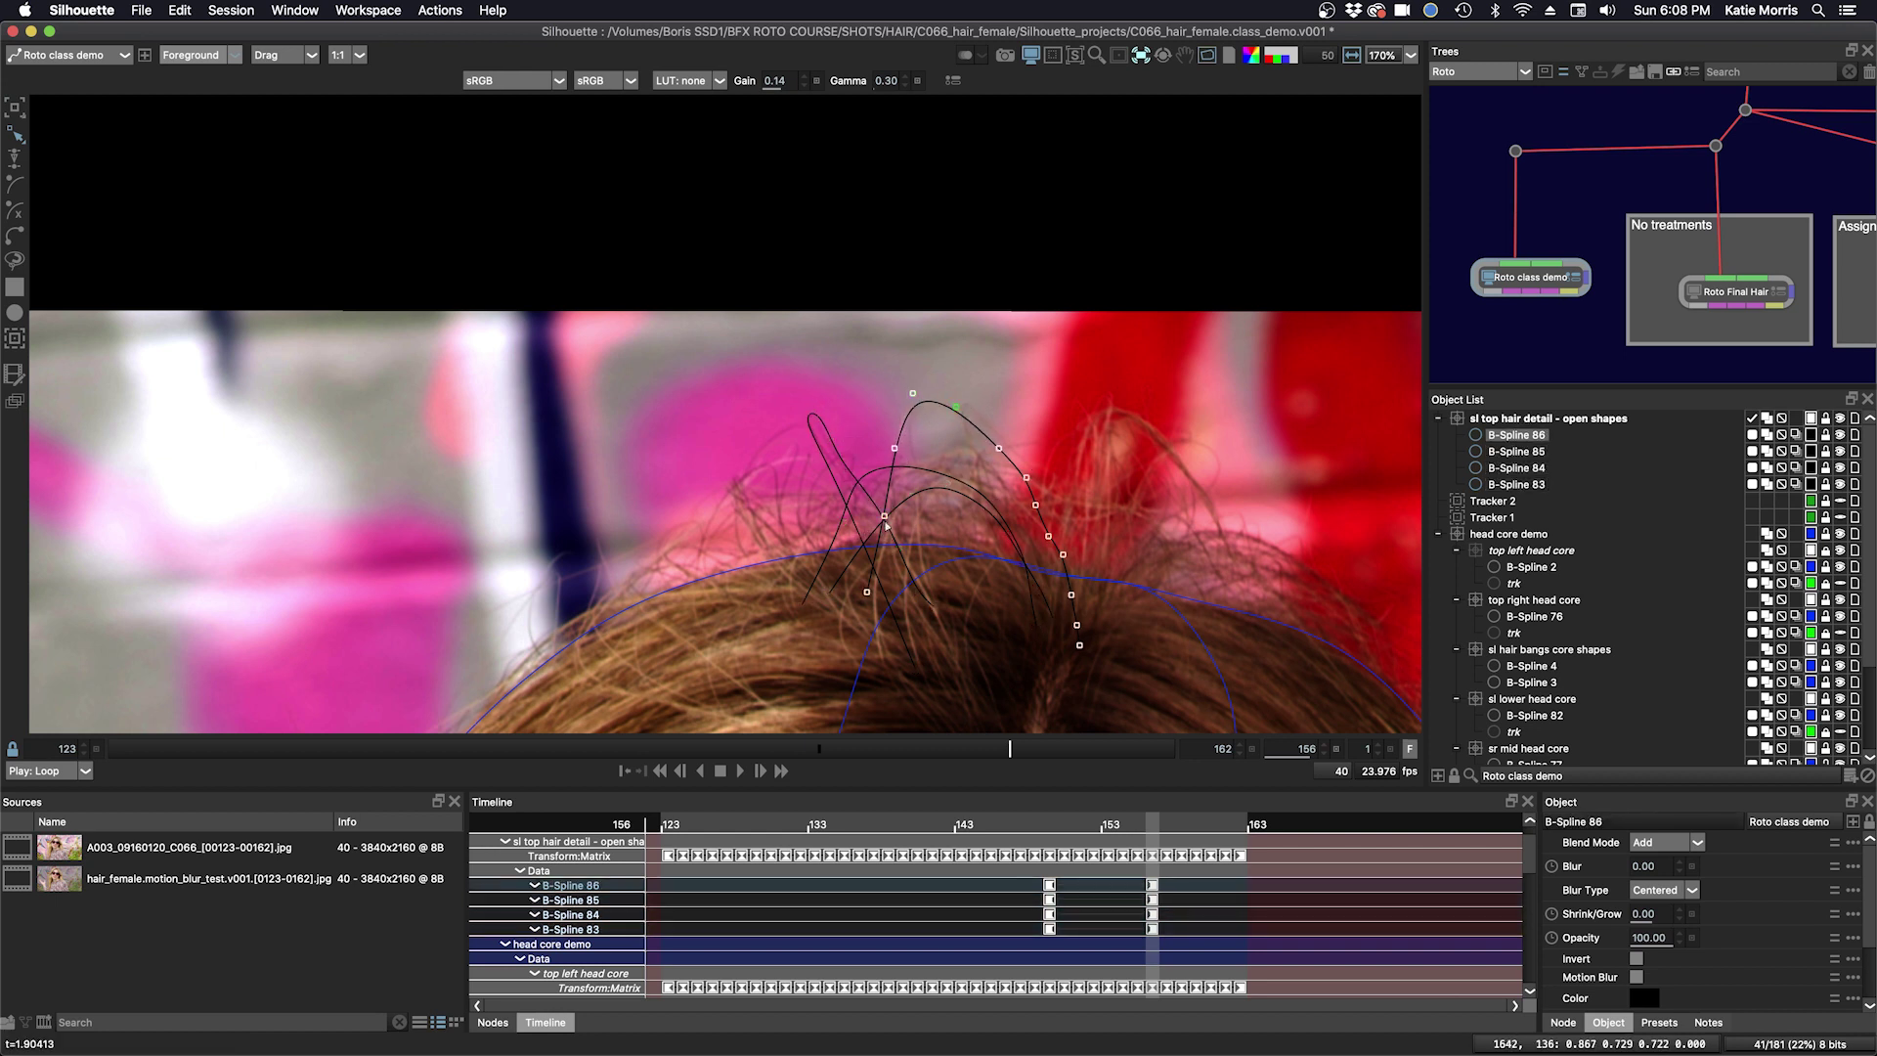
{"action": "left_click", "coordinate": [868, 488]}
{"action": "left_click", "coordinate": [877, 551]}
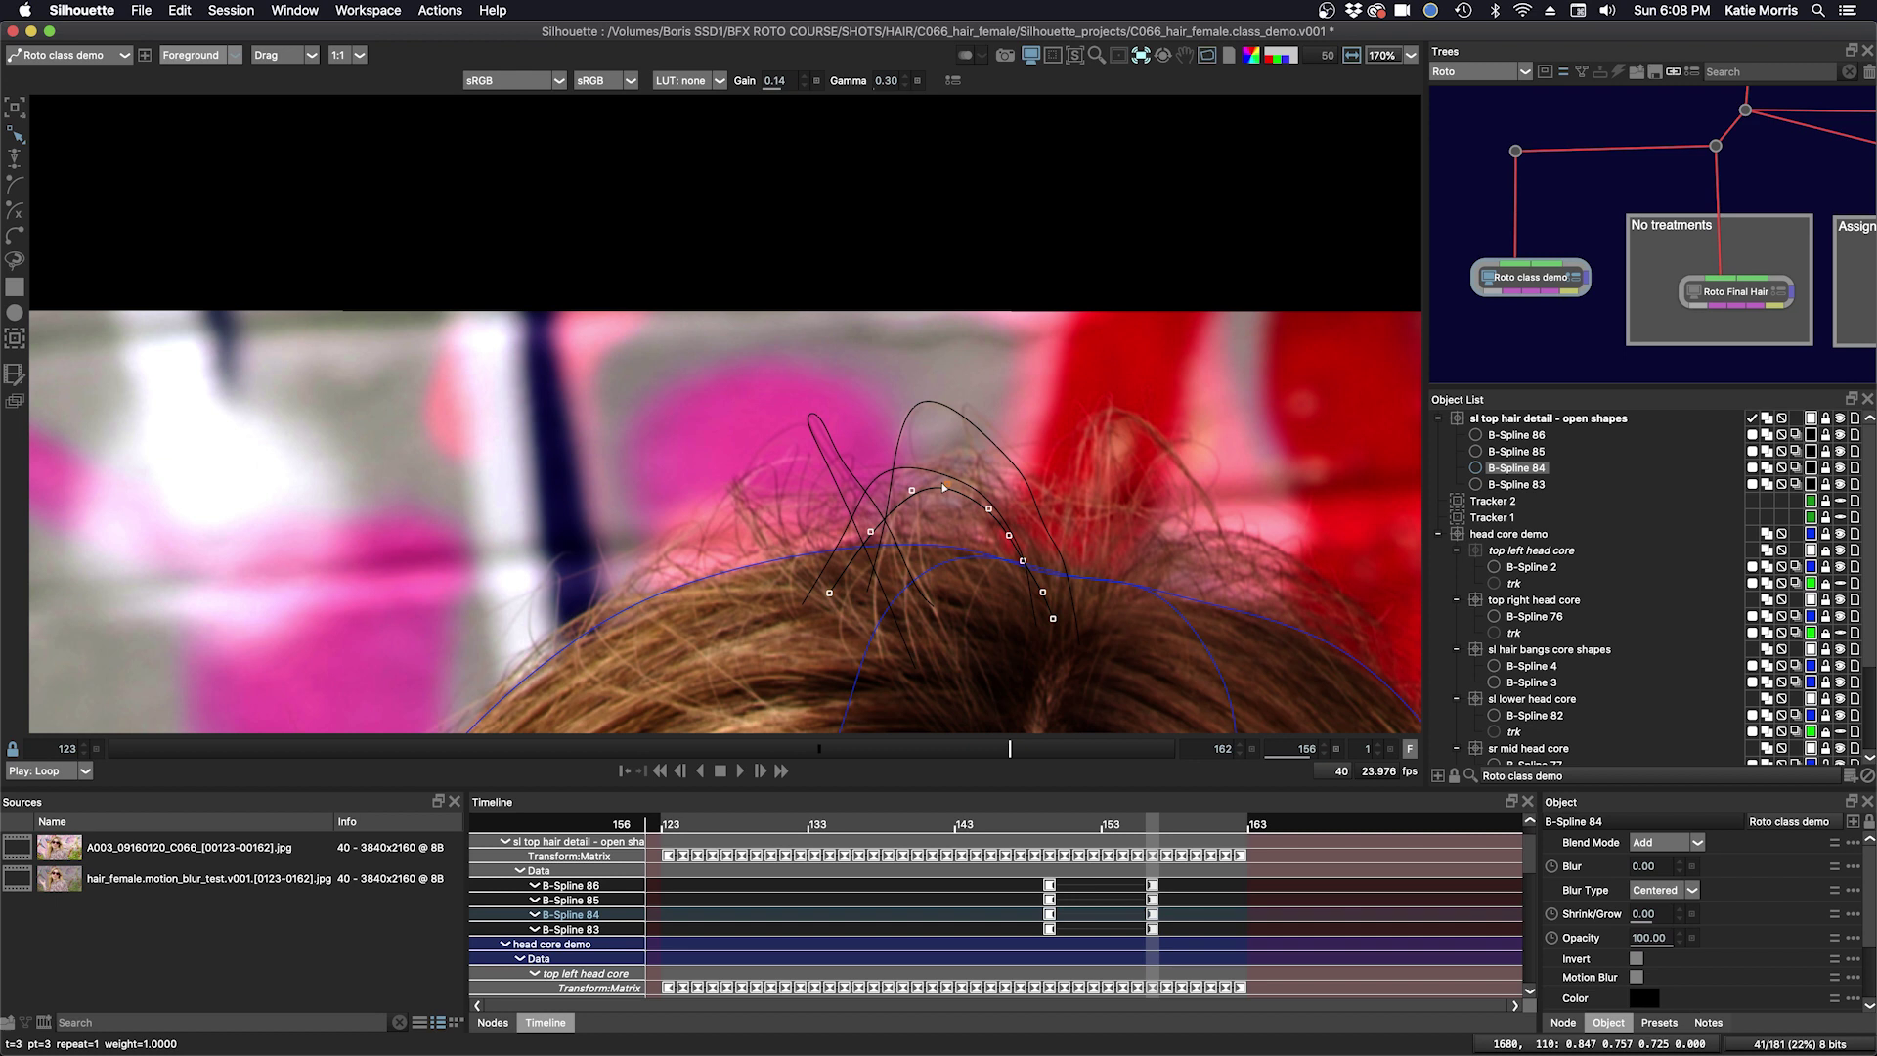
{"action": "left_click", "coordinate": [899, 489]}
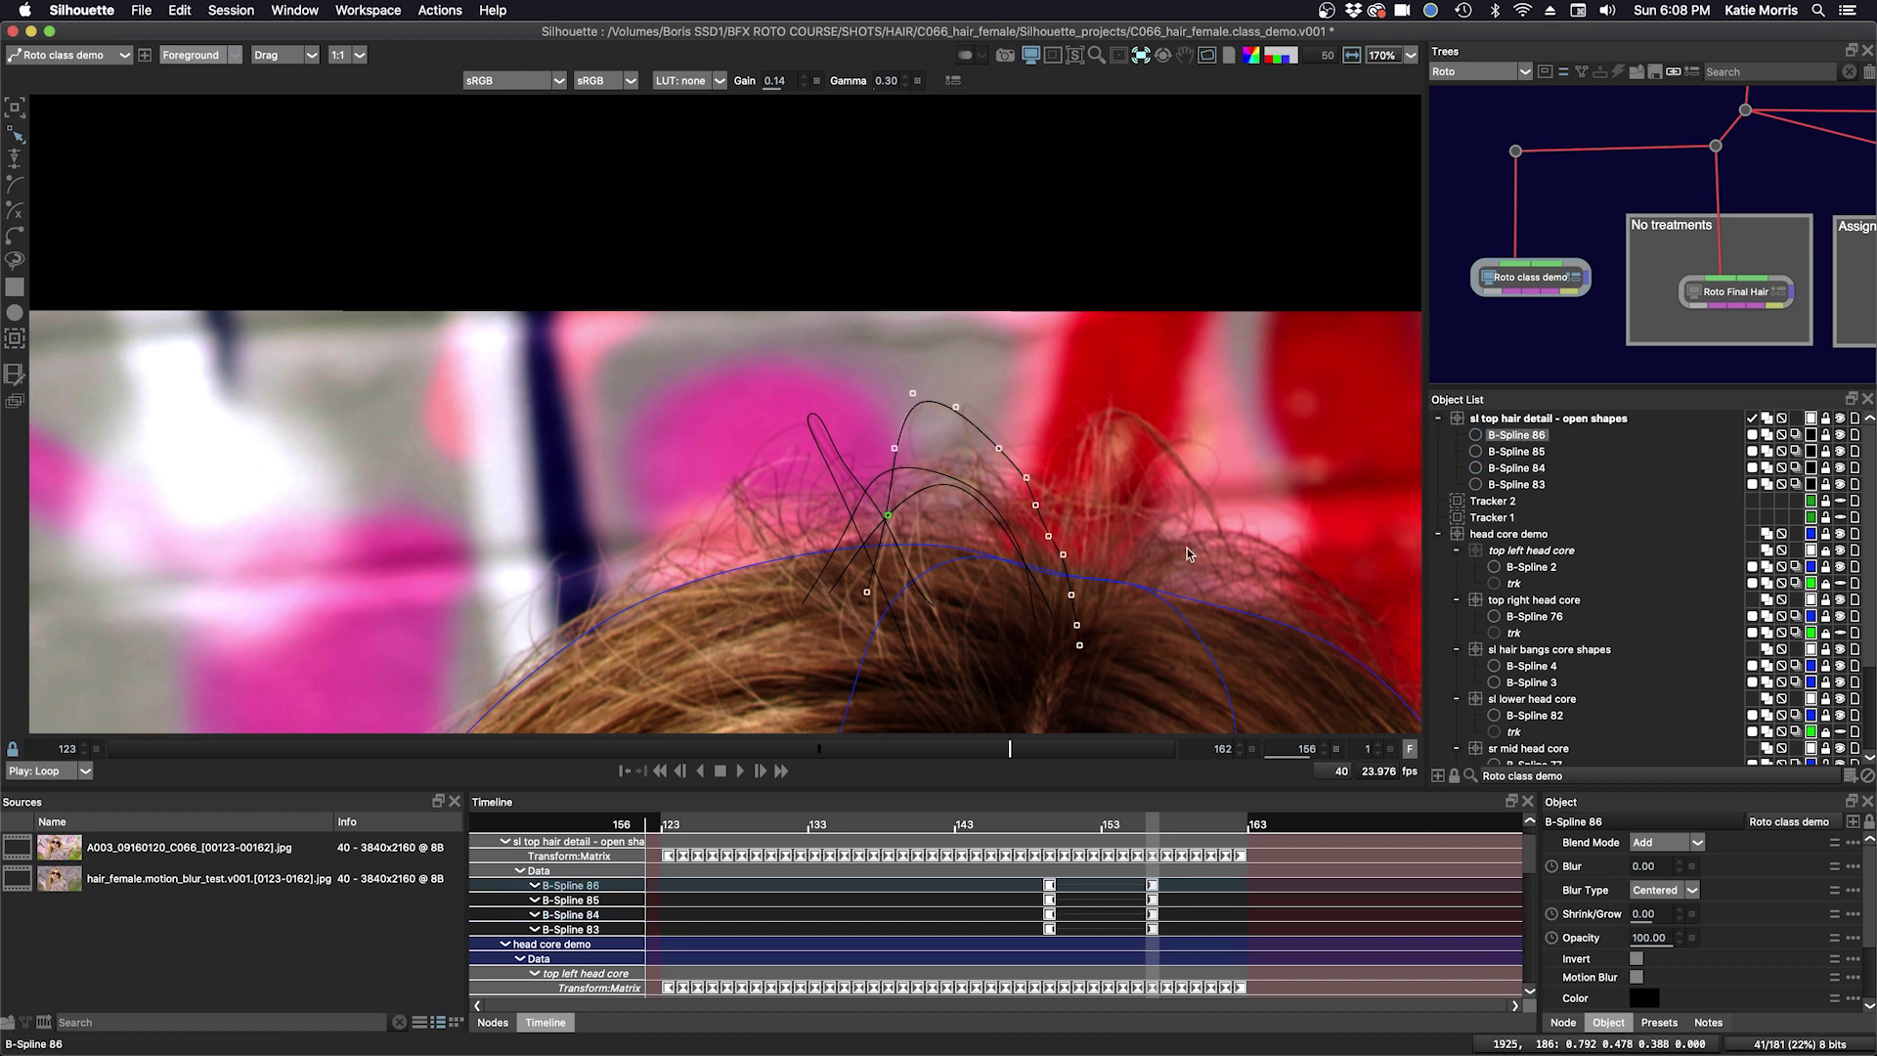
{"action": "left_click", "coordinate": [855, 535]}
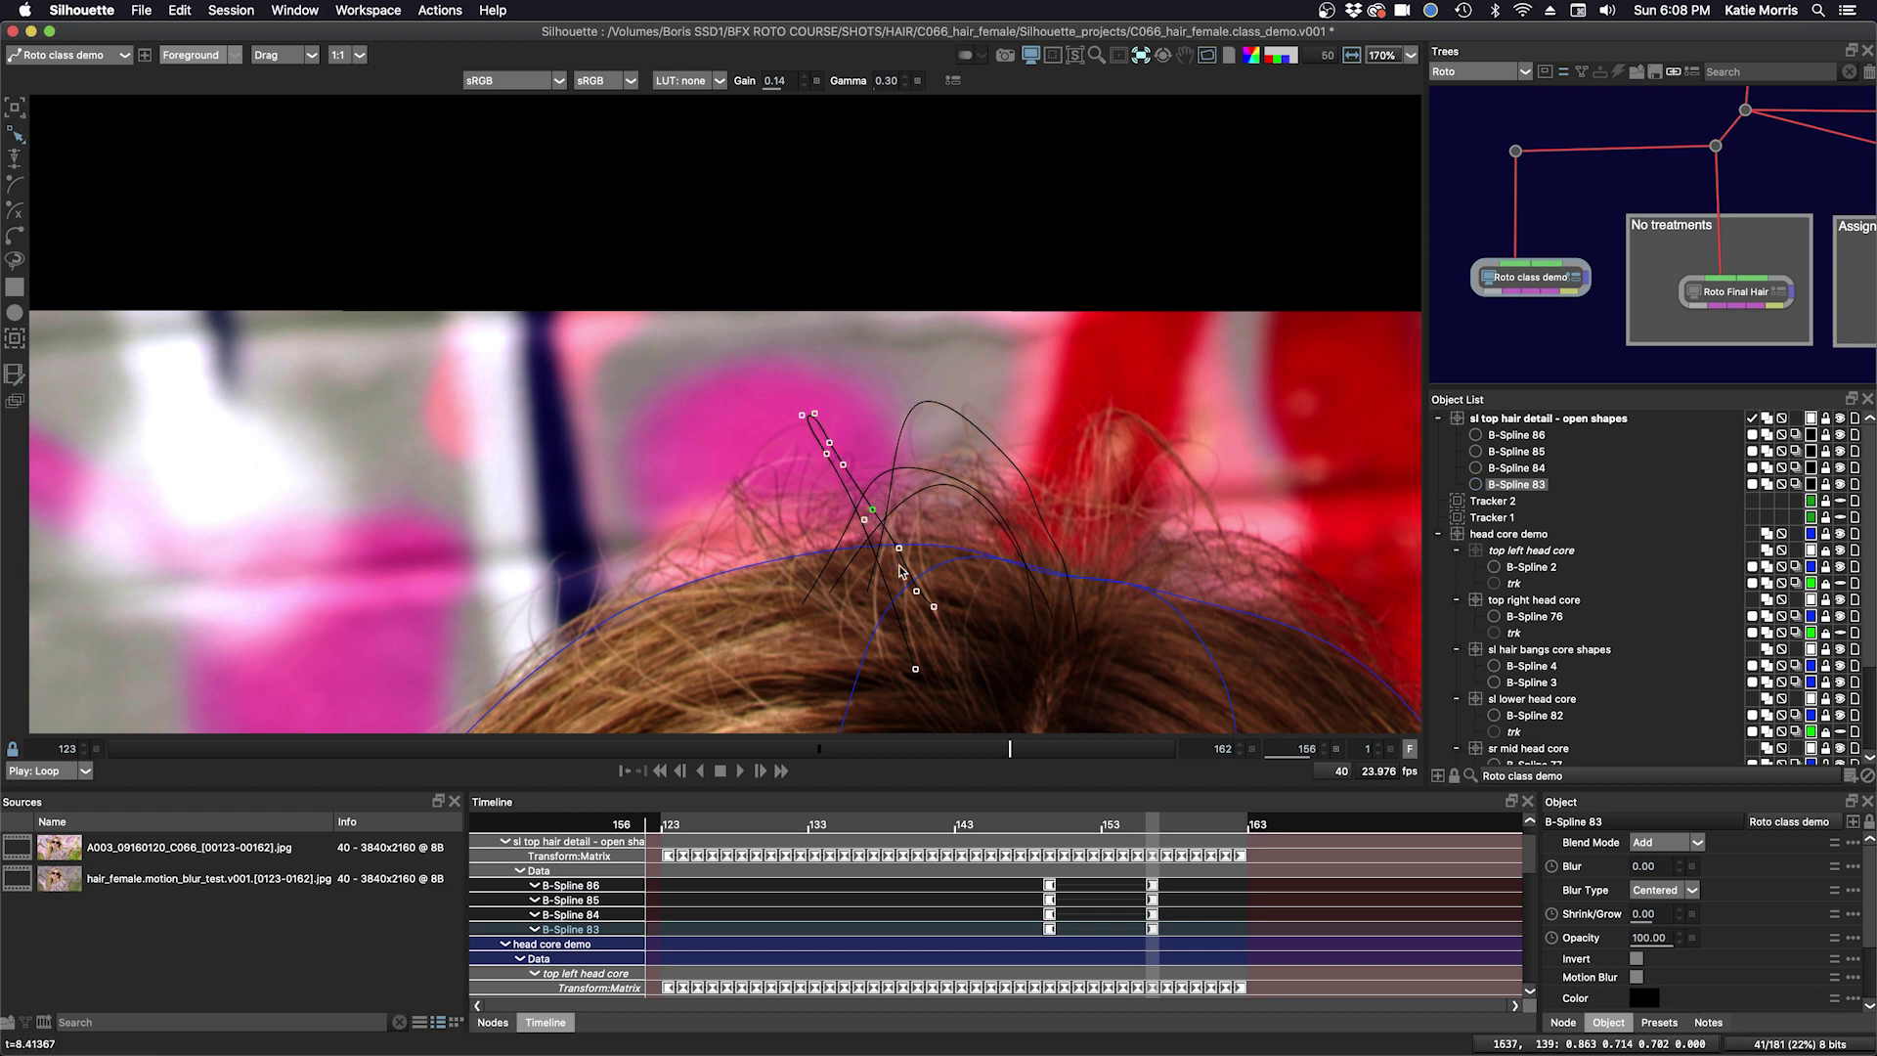
Key B-Spline 83's tip at frame 152, then step the frames back toward 149.
{"action": "key", "text": "Left"}
{"action": "key", "text": "Left"}
{"action": "key", "text": "Left"}
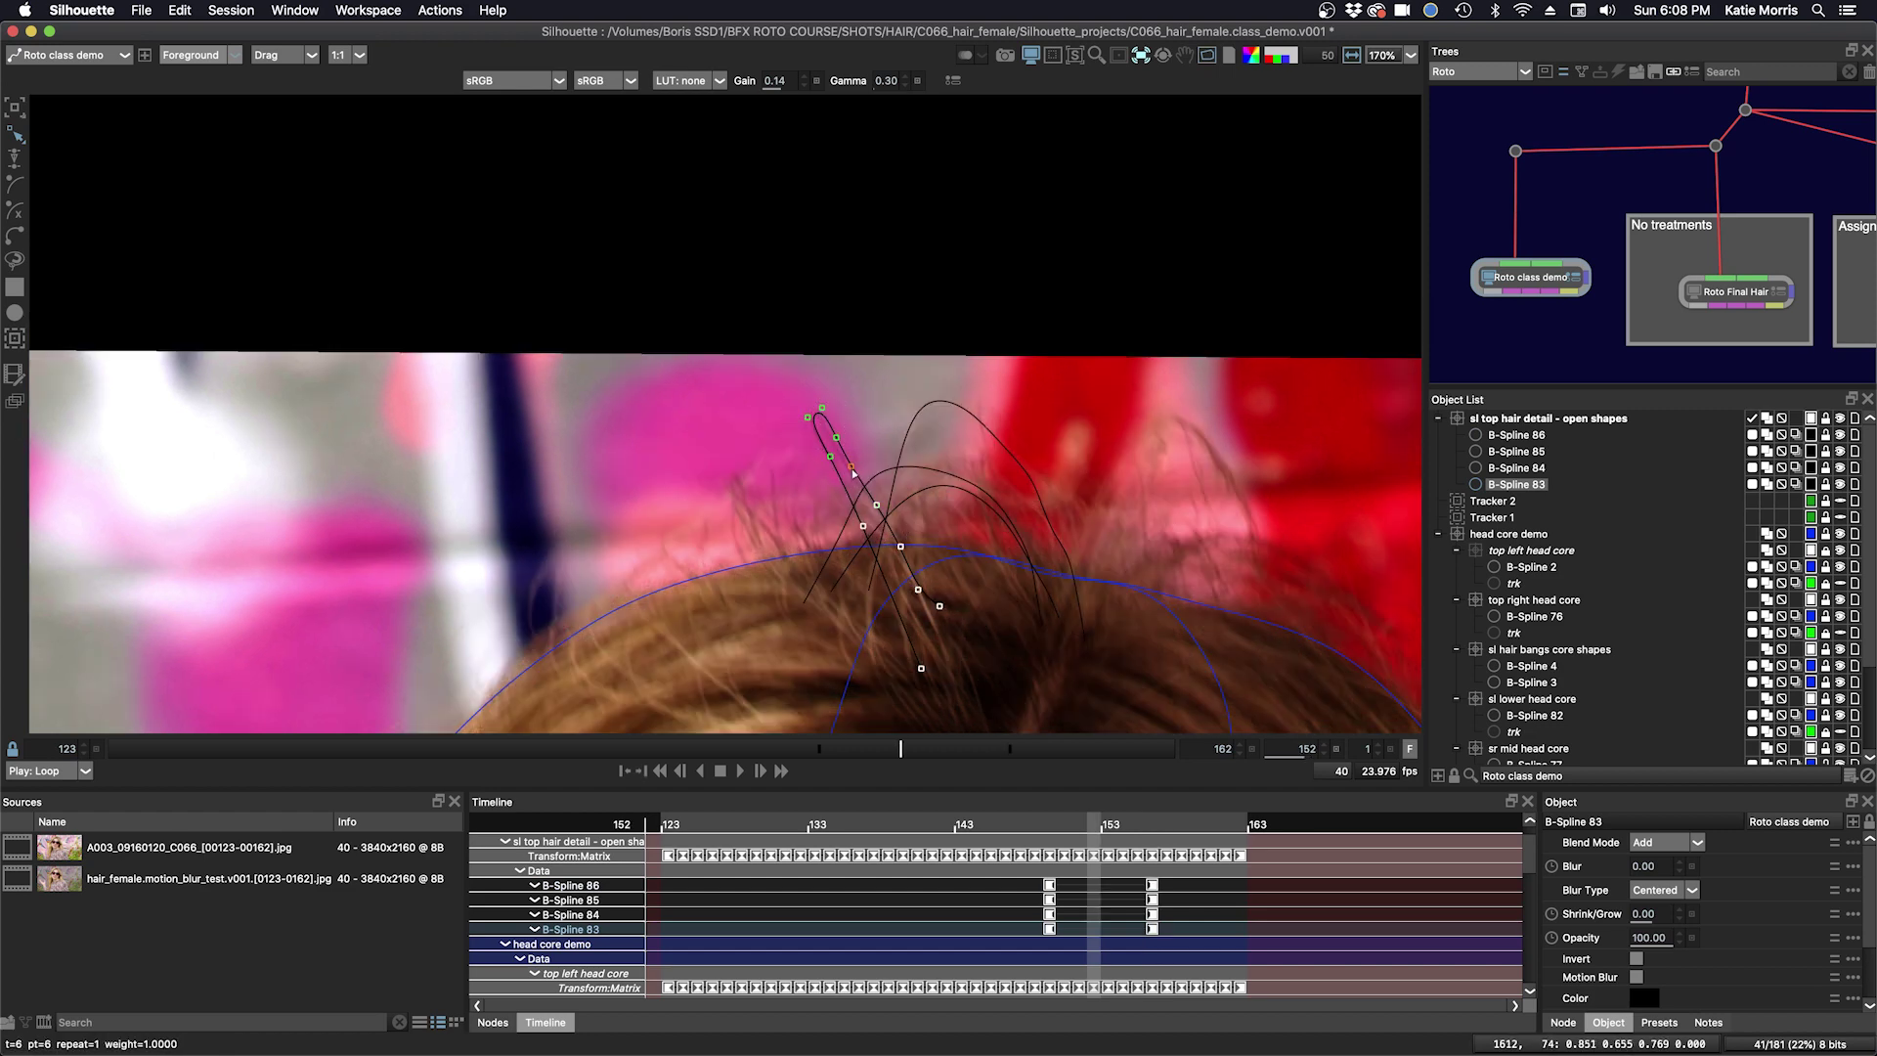
{"action": "left_click_drag", "start_coordinate": [822, 406], "coordinate": [818, 410]}
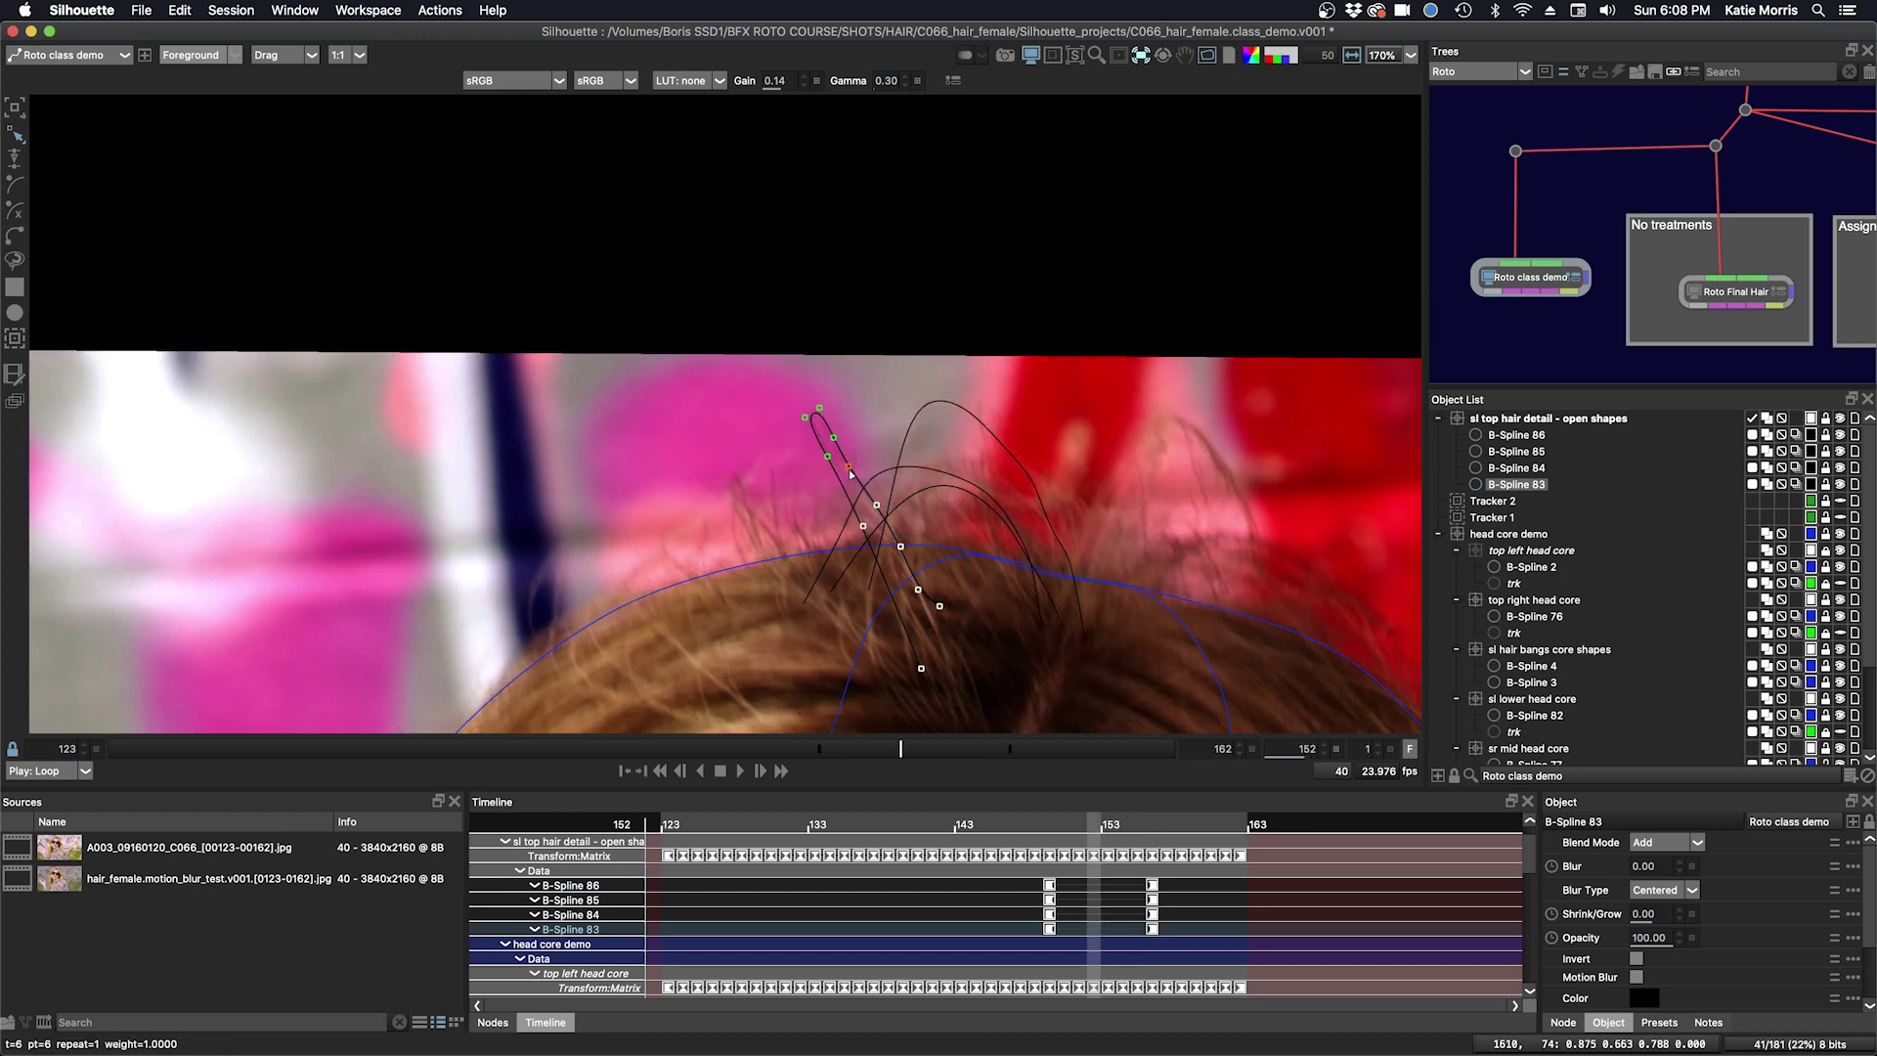
{"action": "left_click", "coordinate": [1109, 830]}
{"action": "key", "text": "Left"}
{"action": "key", "text": "Left"}
{"action": "key", "text": "Left"}
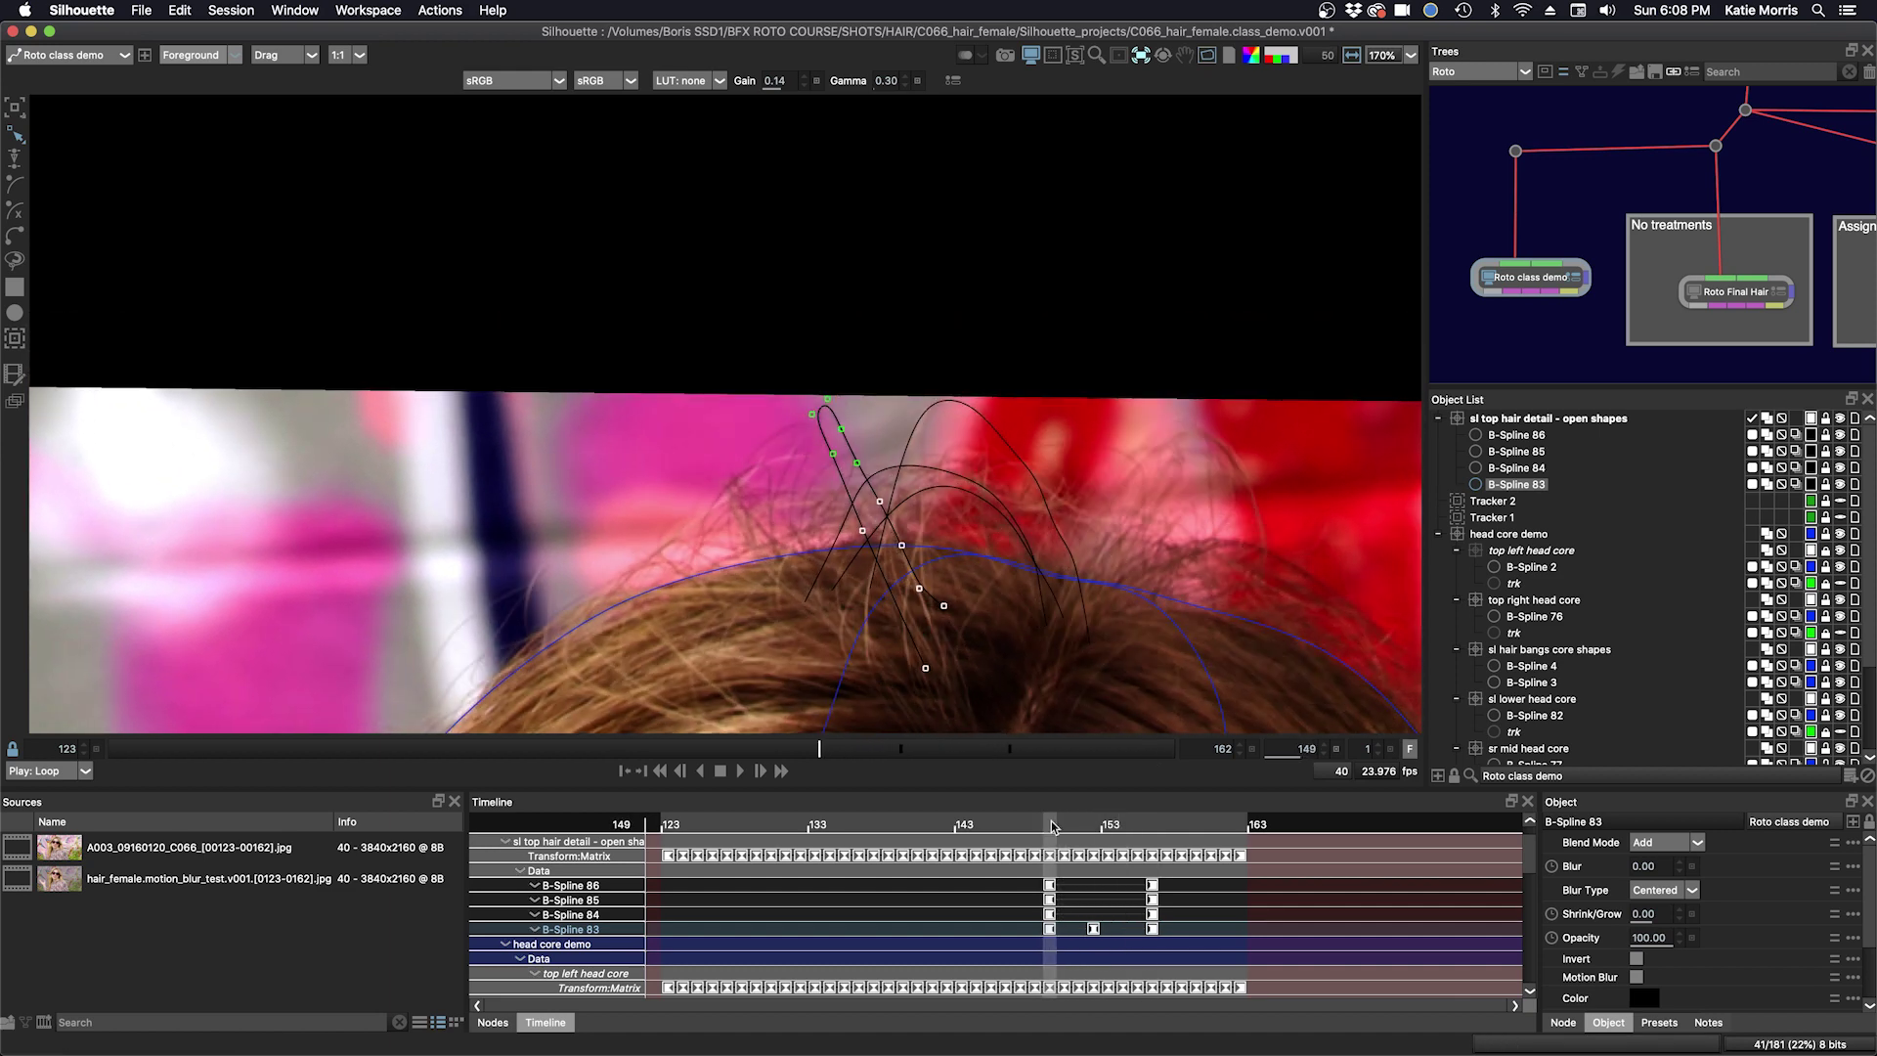
{"action": "key", "text": "Right"}
{"action": "key", "text": "Right"}
{"action": "key", "text": "Right"}
{"action": "key", "text": "Left"}
{"action": "key", "text": "Left"}
{"action": "key", "text": "Left"}
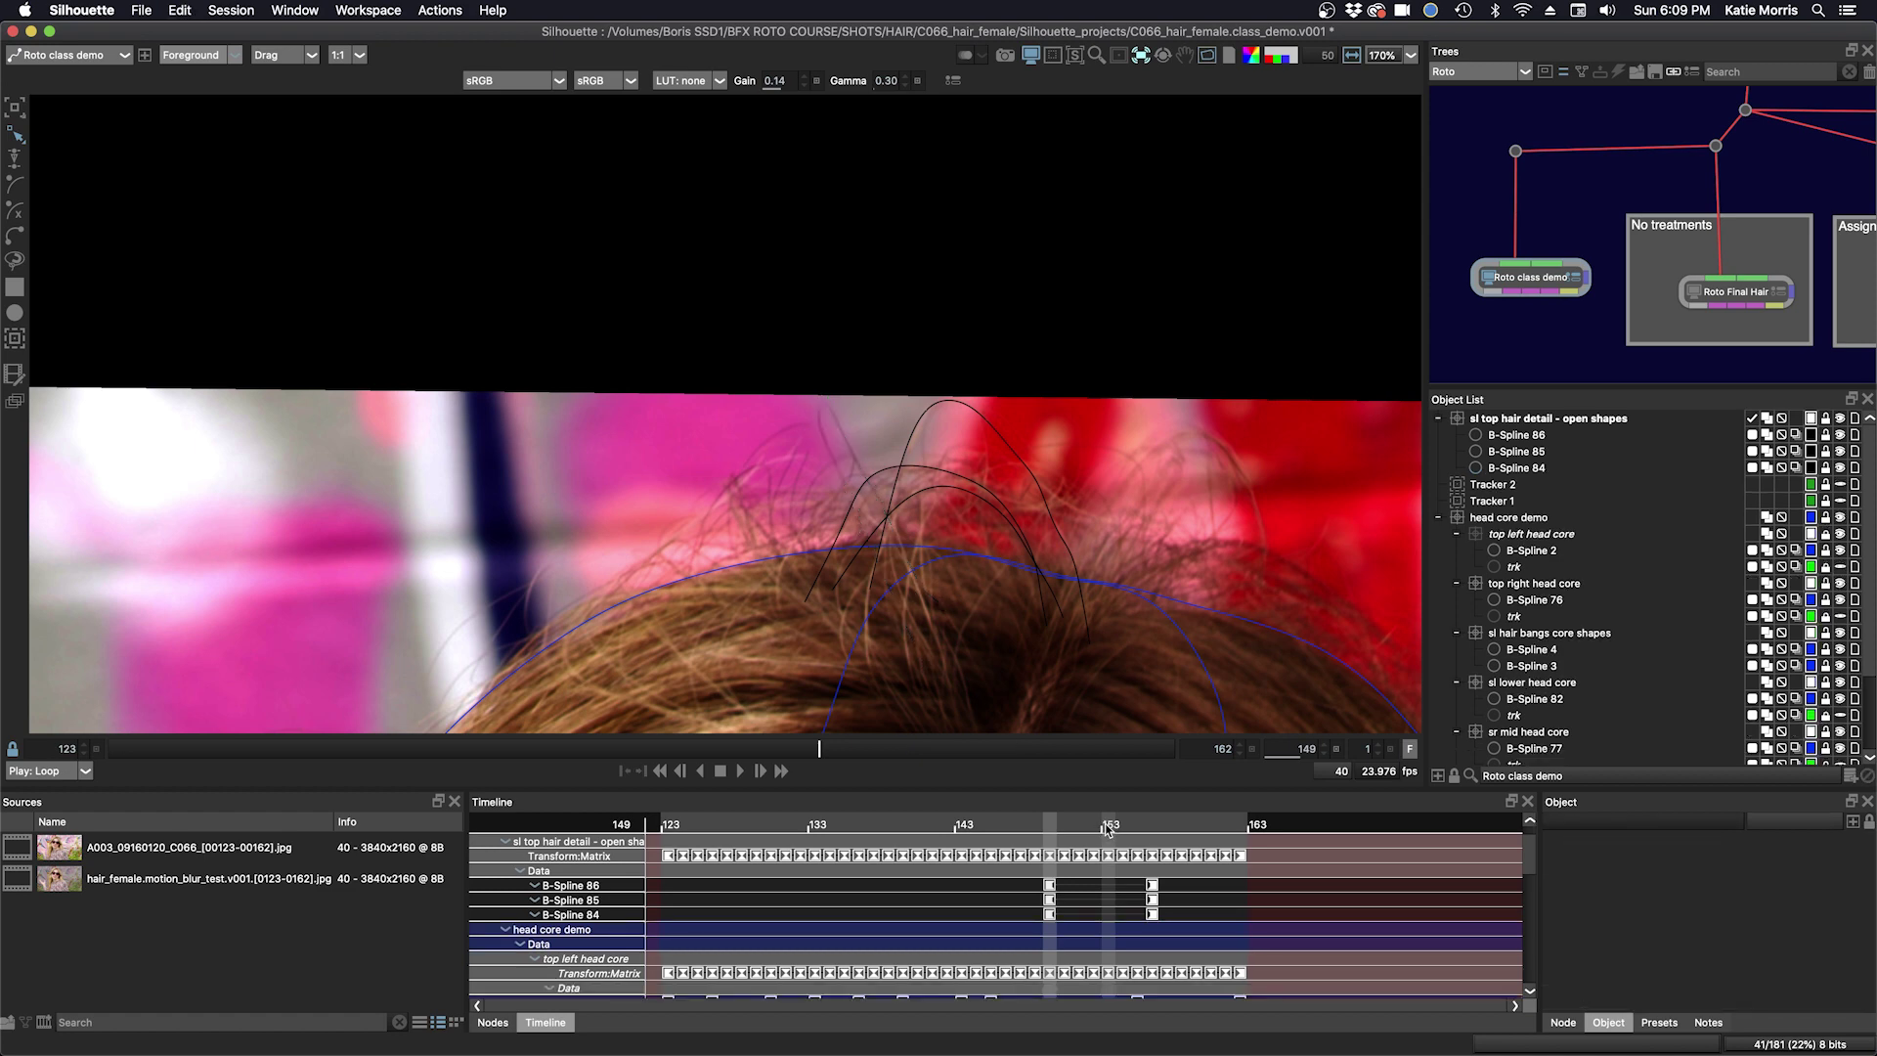
Pick B-Spline 84 at frame 152, then check the shapes at frames 154 and 155.
{"action": "left_click", "coordinate": [1100, 826]}
{"action": "left_click", "coordinate": [868, 540]}
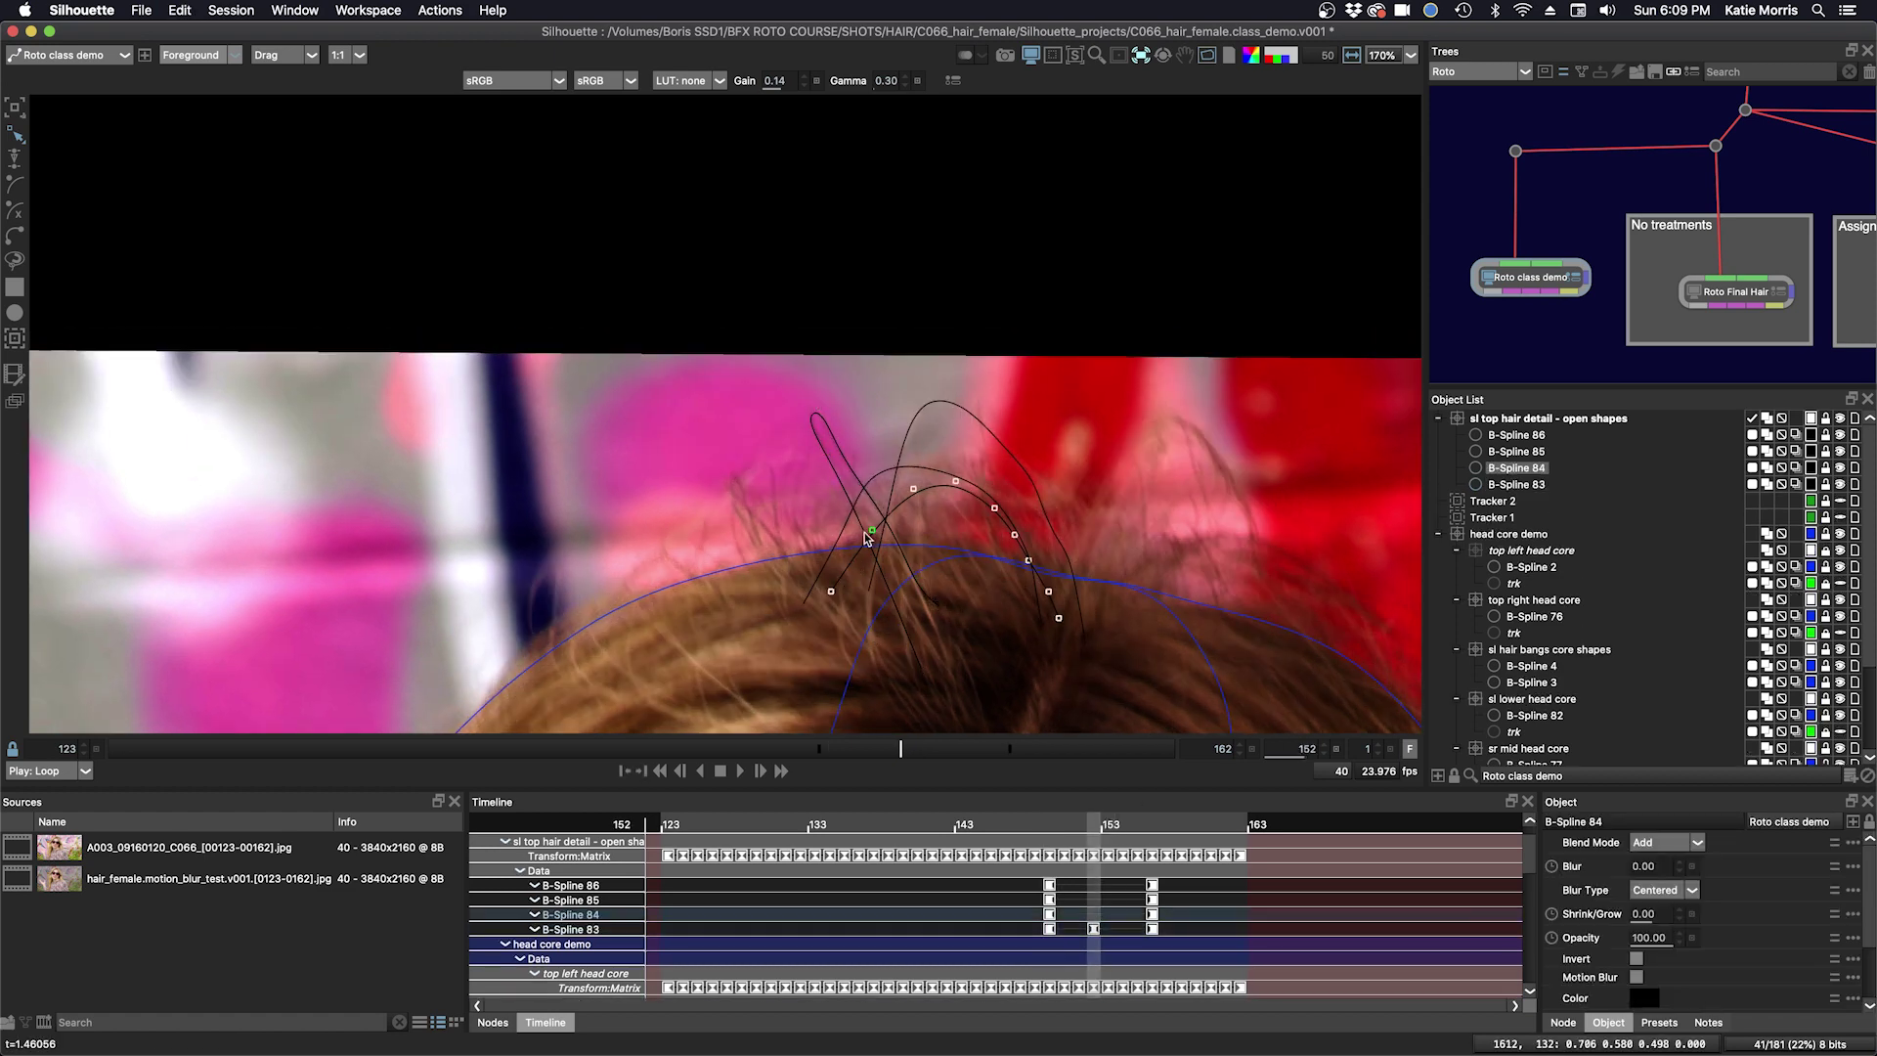
{"action": "left_click", "coordinate": [906, 499]}
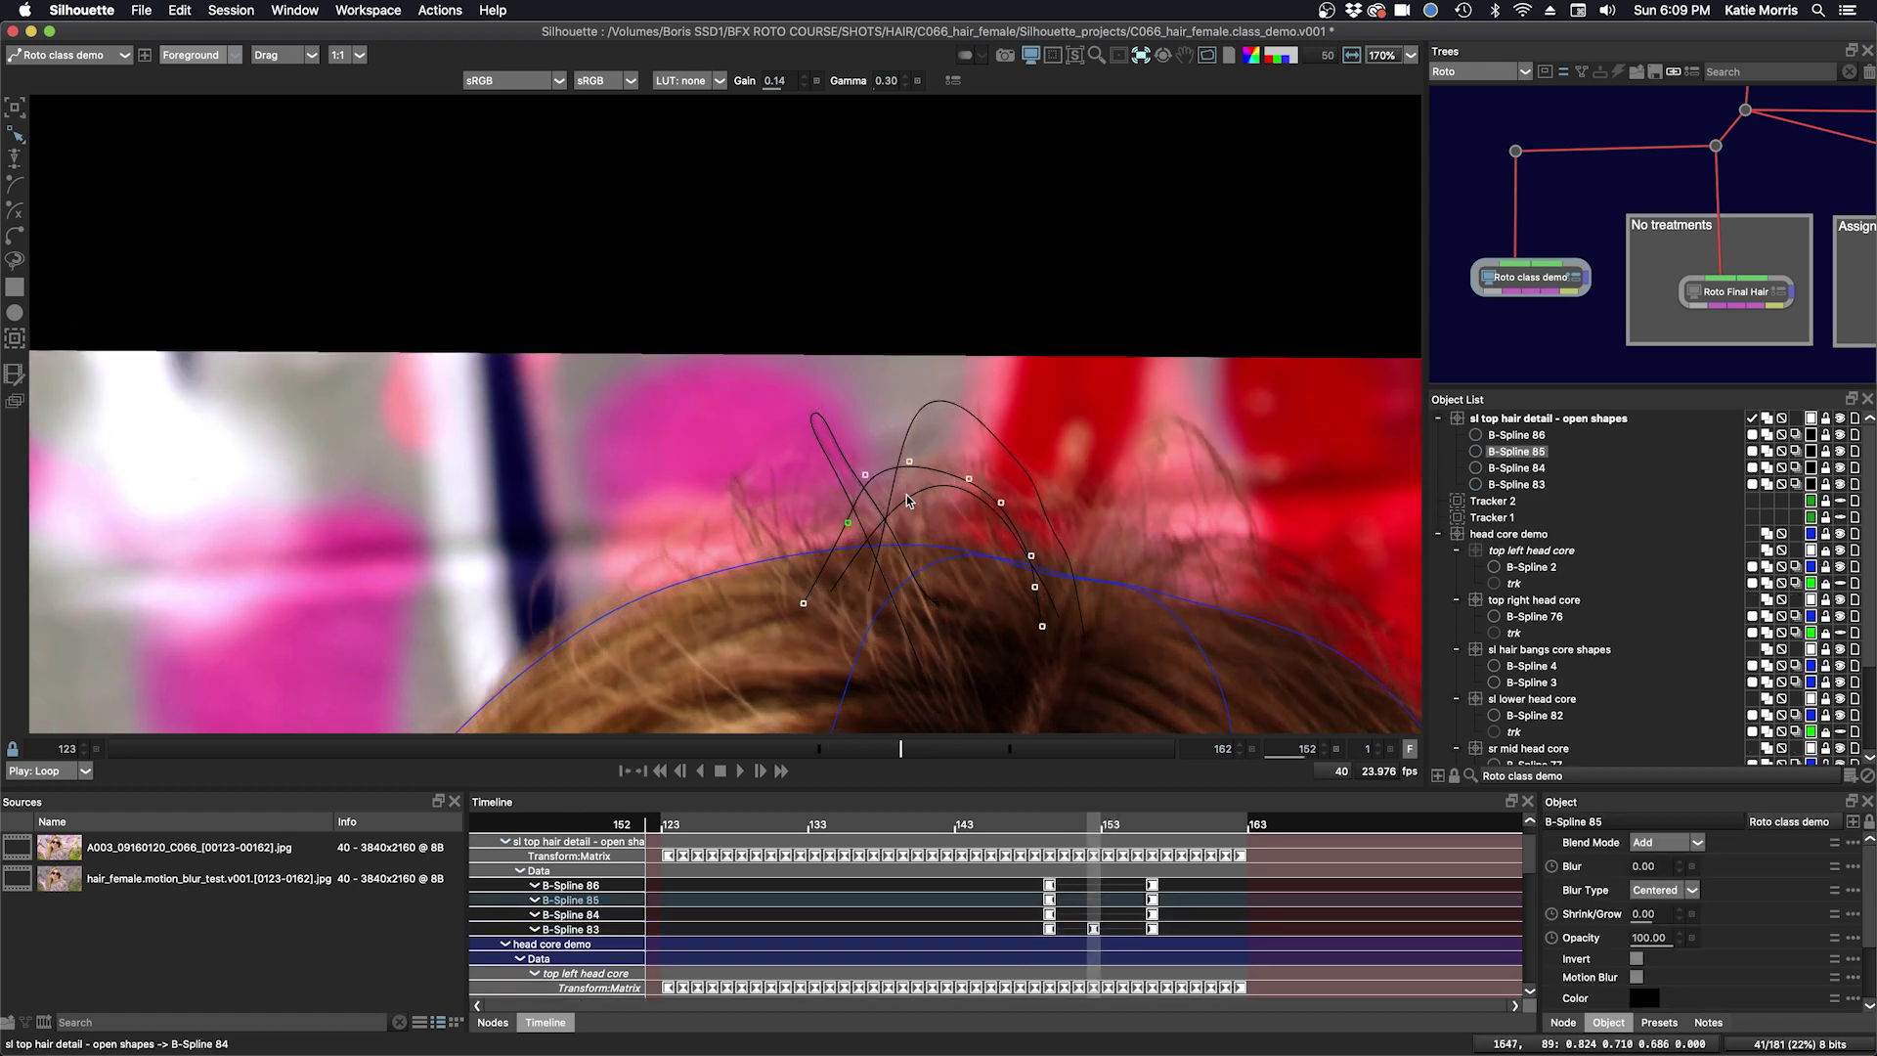
{"action": "left_click", "coordinate": [1125, 826]}
{"action": "left_click", "coordinate": [1130, 826]}
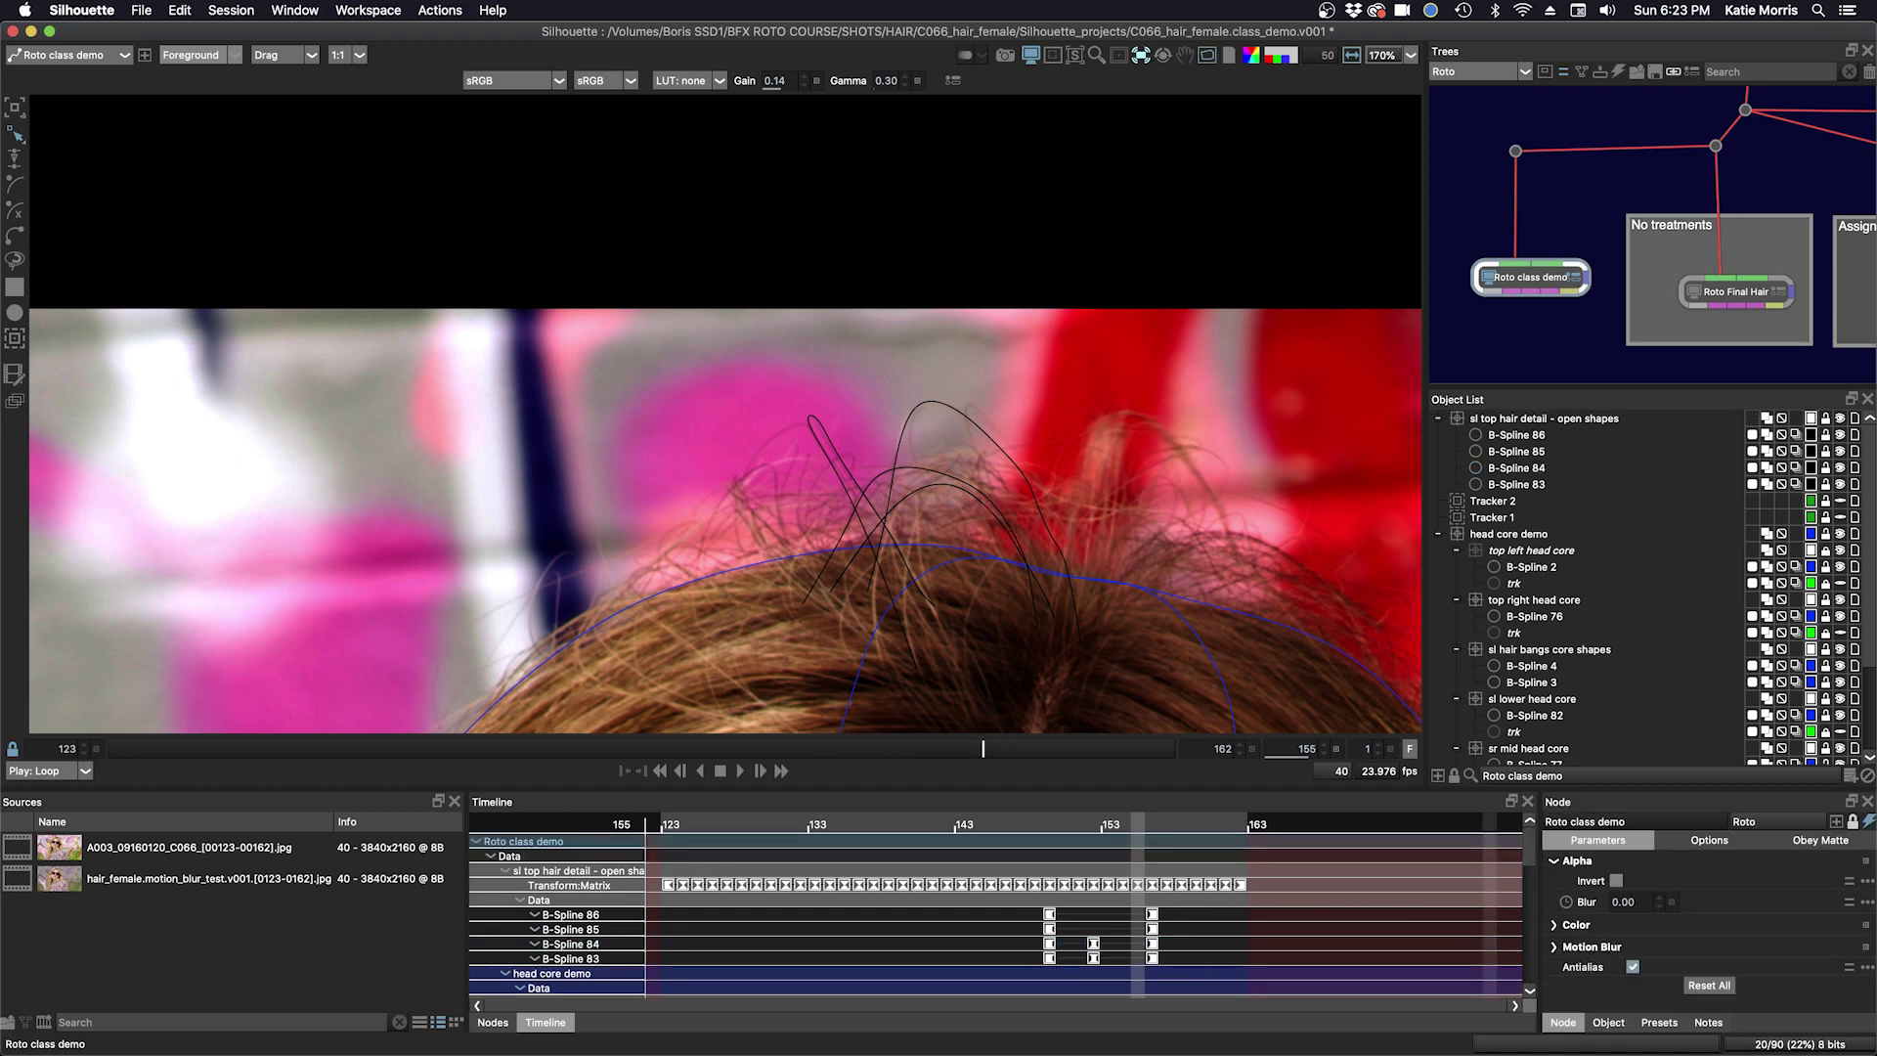
Show Roto Final Hair's layer timeline and strand shapes, scrubbing frames 151–156.
{"action": "left_click", "coordinate": [1734, 301]}
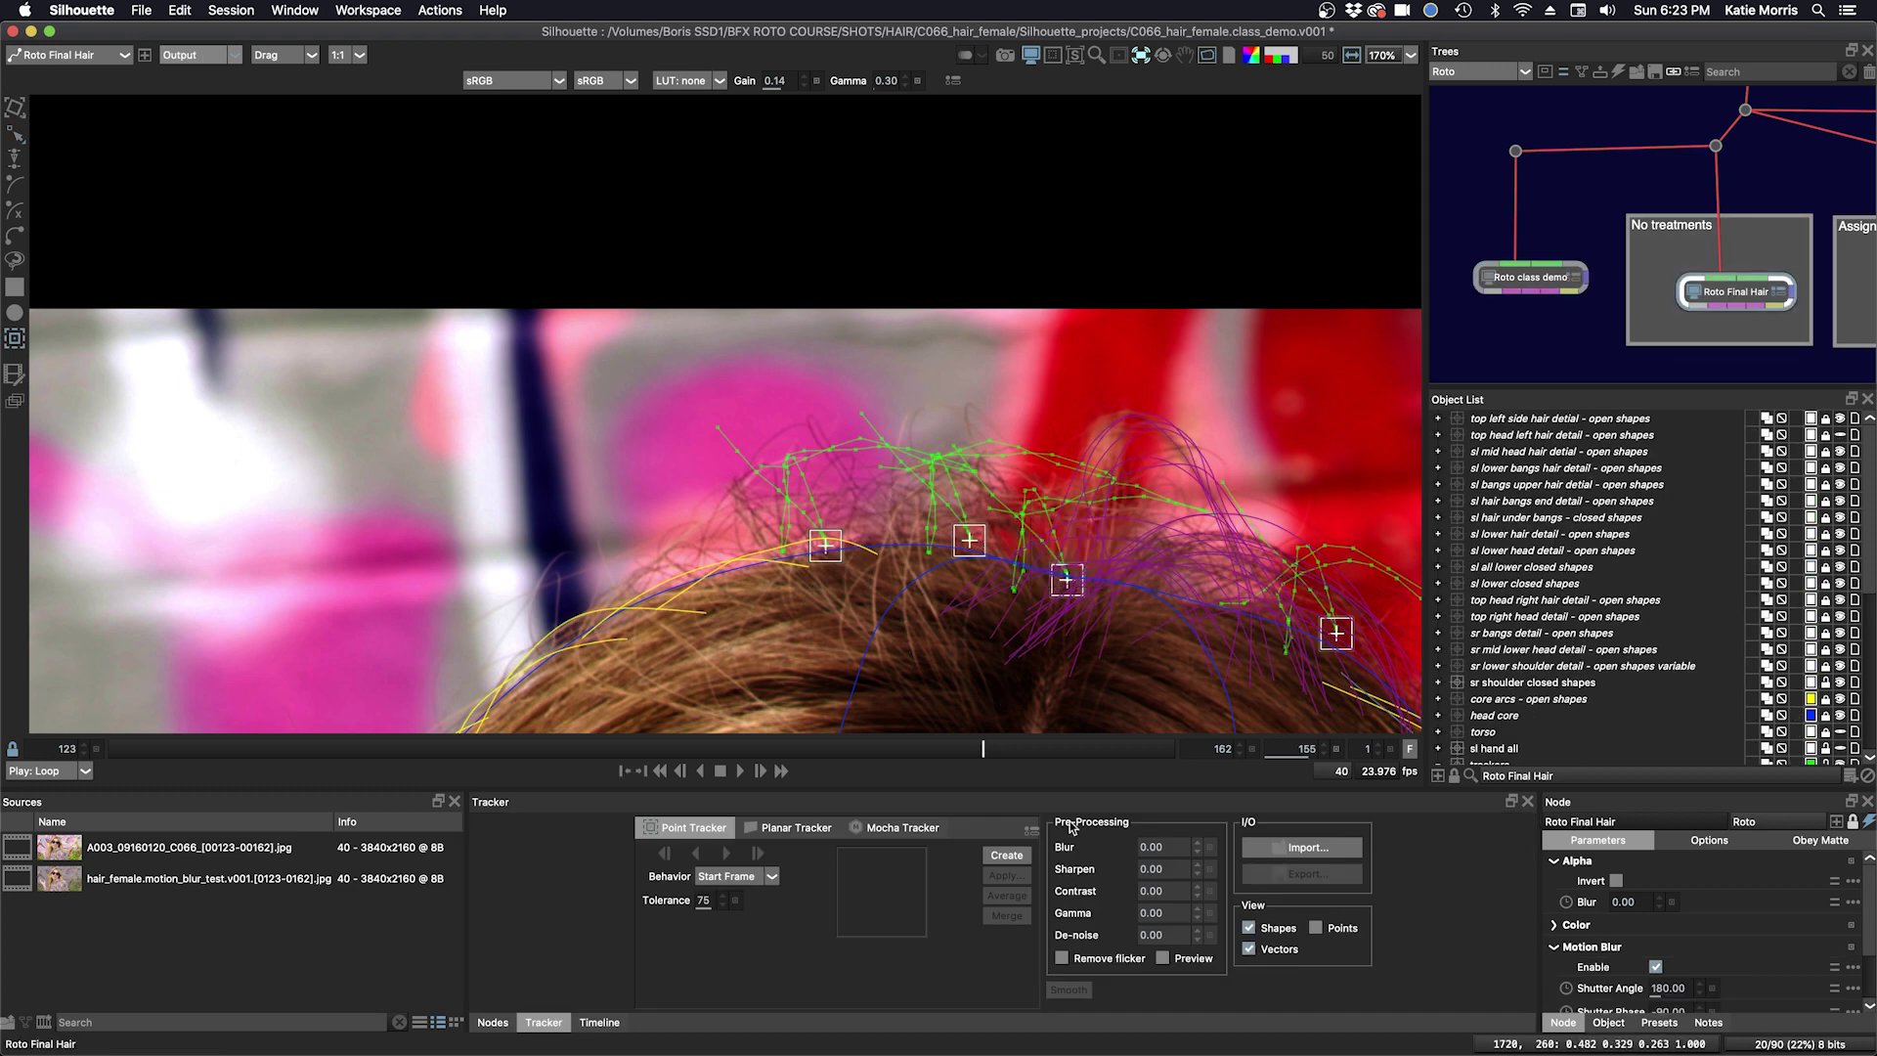
{"action": "left_click", "coordinate": [14, 134]}
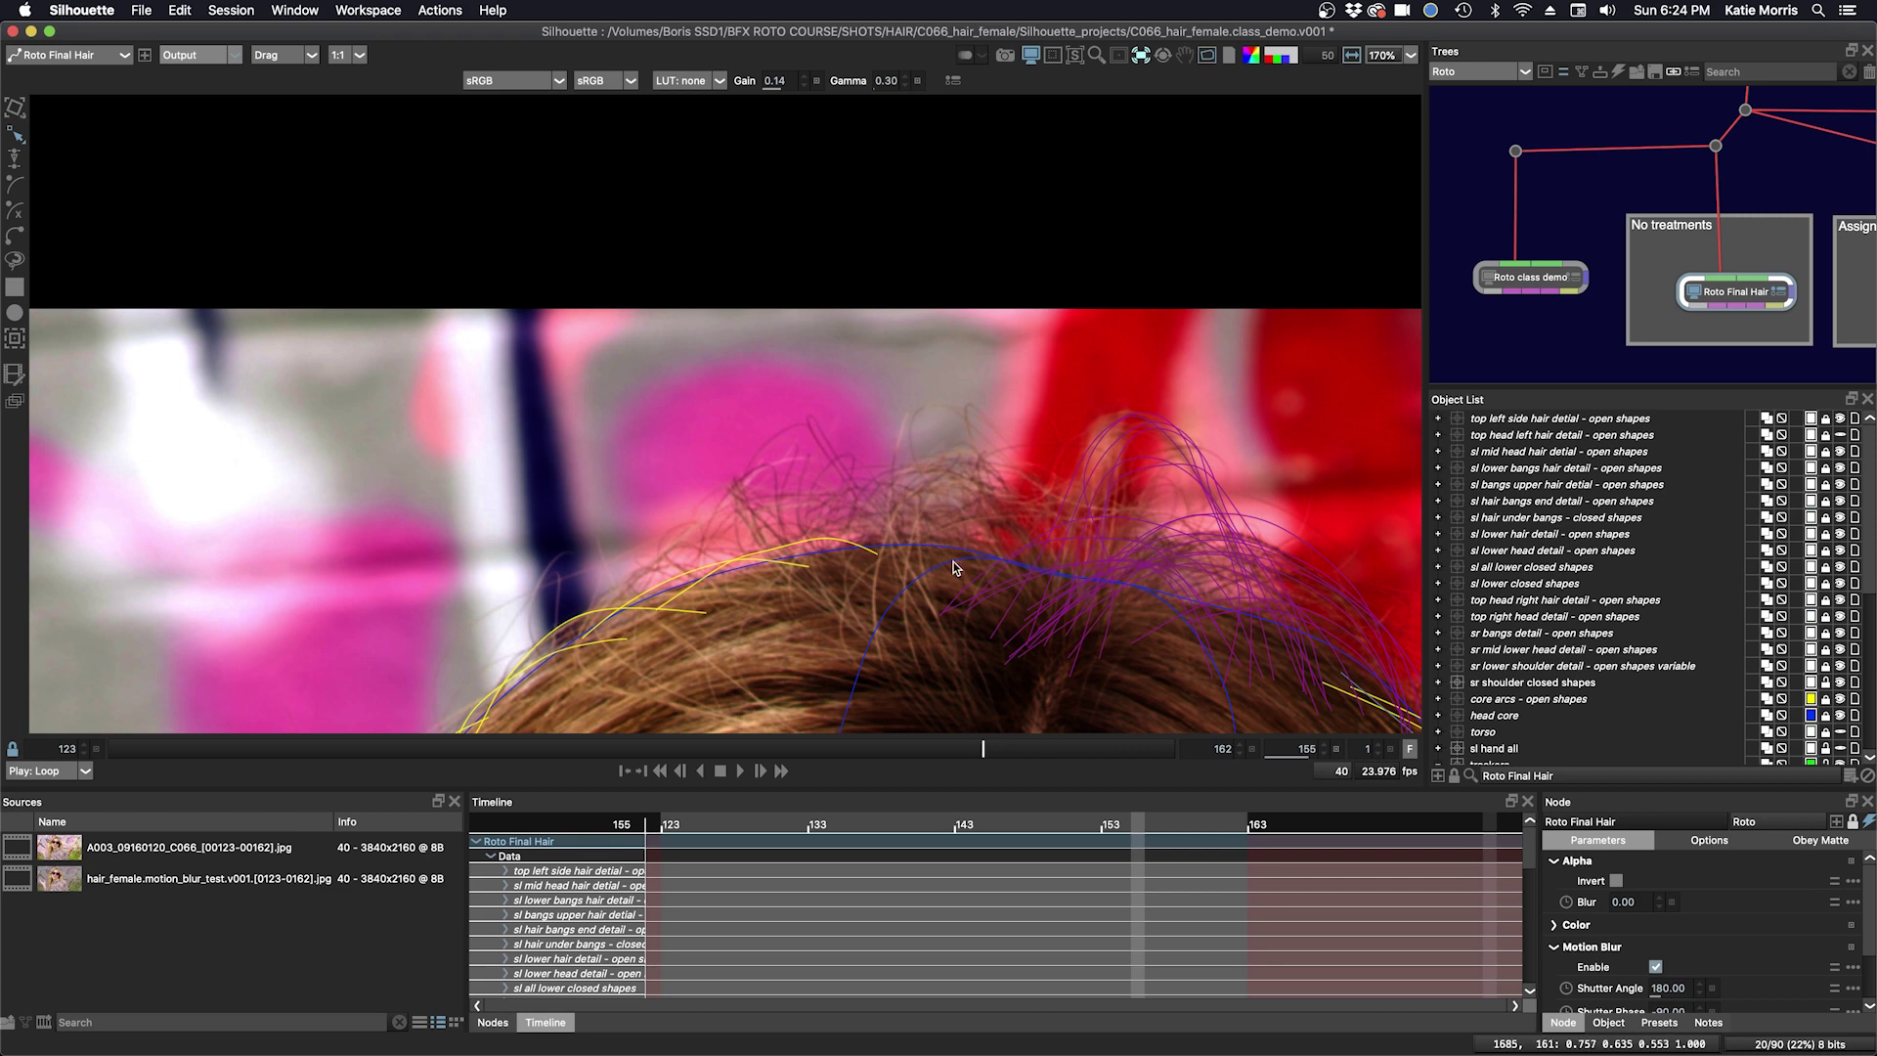
{"action": "left_click", "coordinate": [1840, 437]}
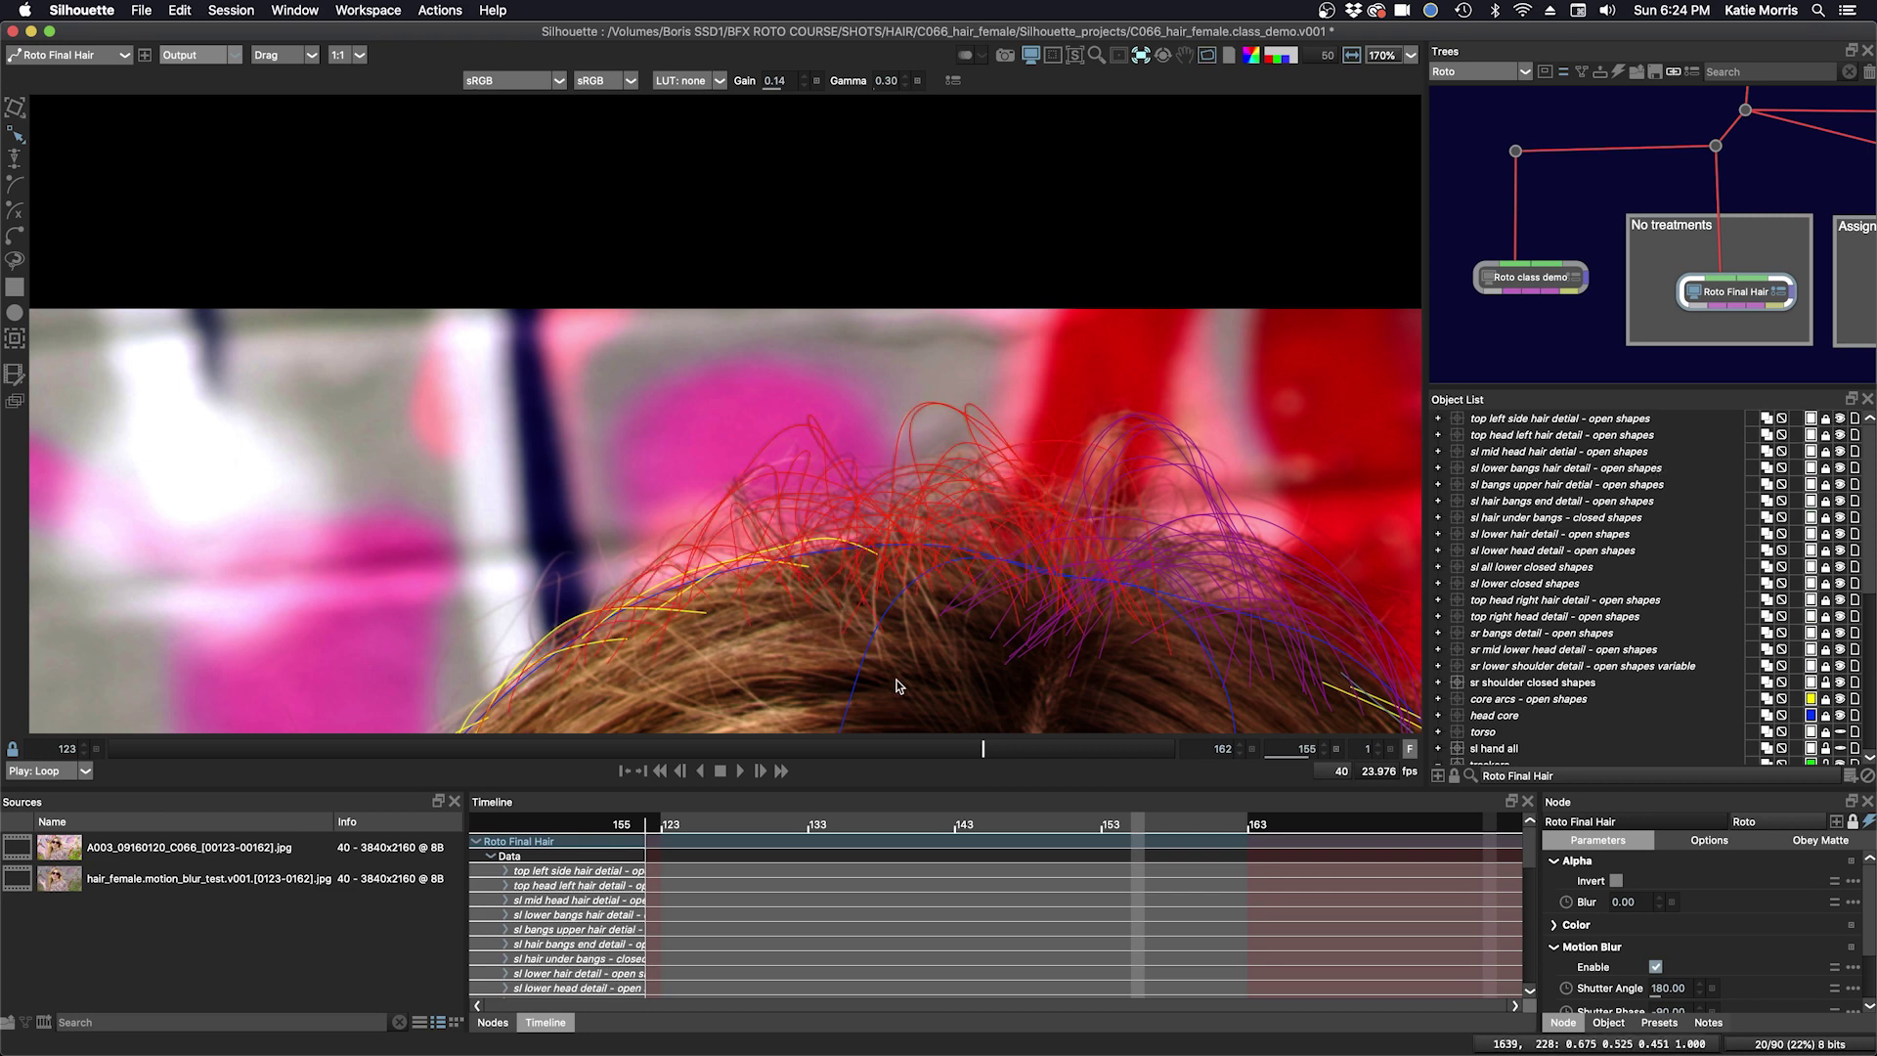
{"action": "left_click_drag", "start_coordinate": [983, 749], "coordinate": [846, 749]}
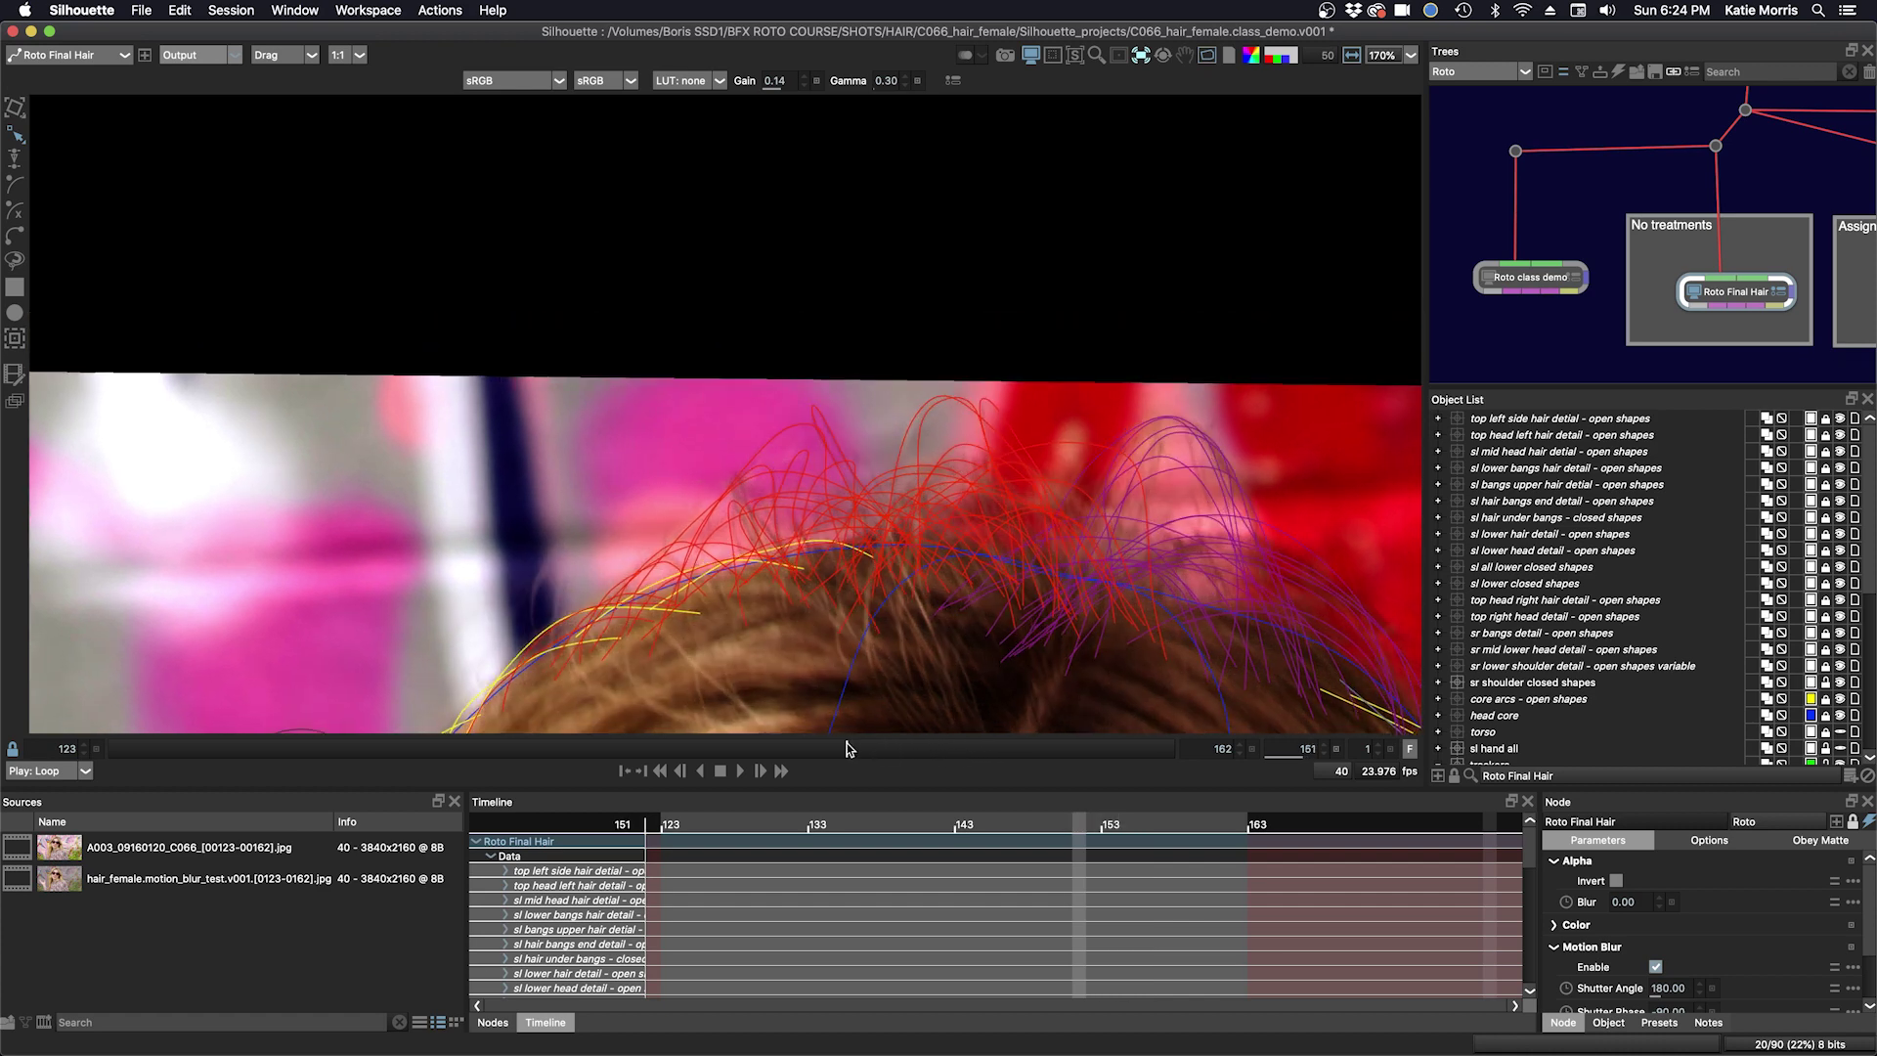
{"action": "left_click_drag", "start_coordinate": [846, 748], "coordinate": [1008, 748]}
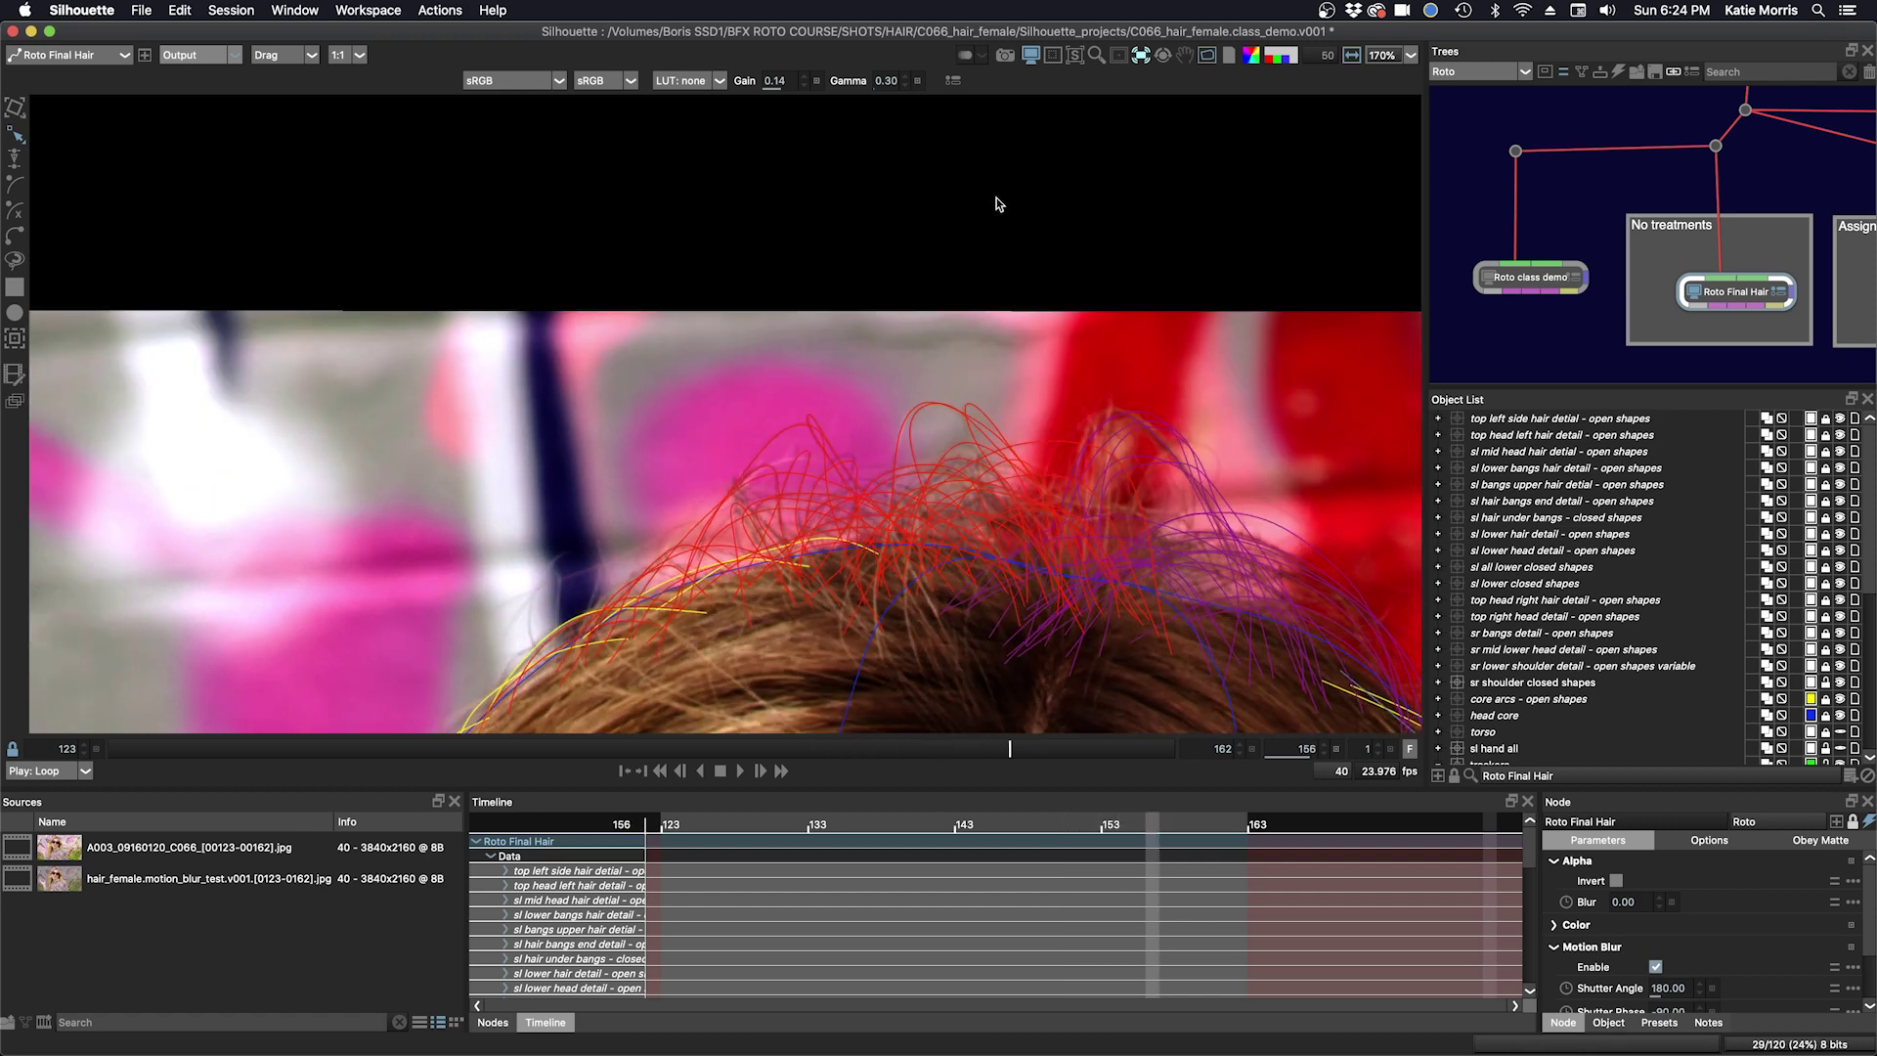
Set the layer overlay to None, scrub back, and raise viewer gamma to 0.47.
{"action": "left_click", "coordinate": [1149, 54]}
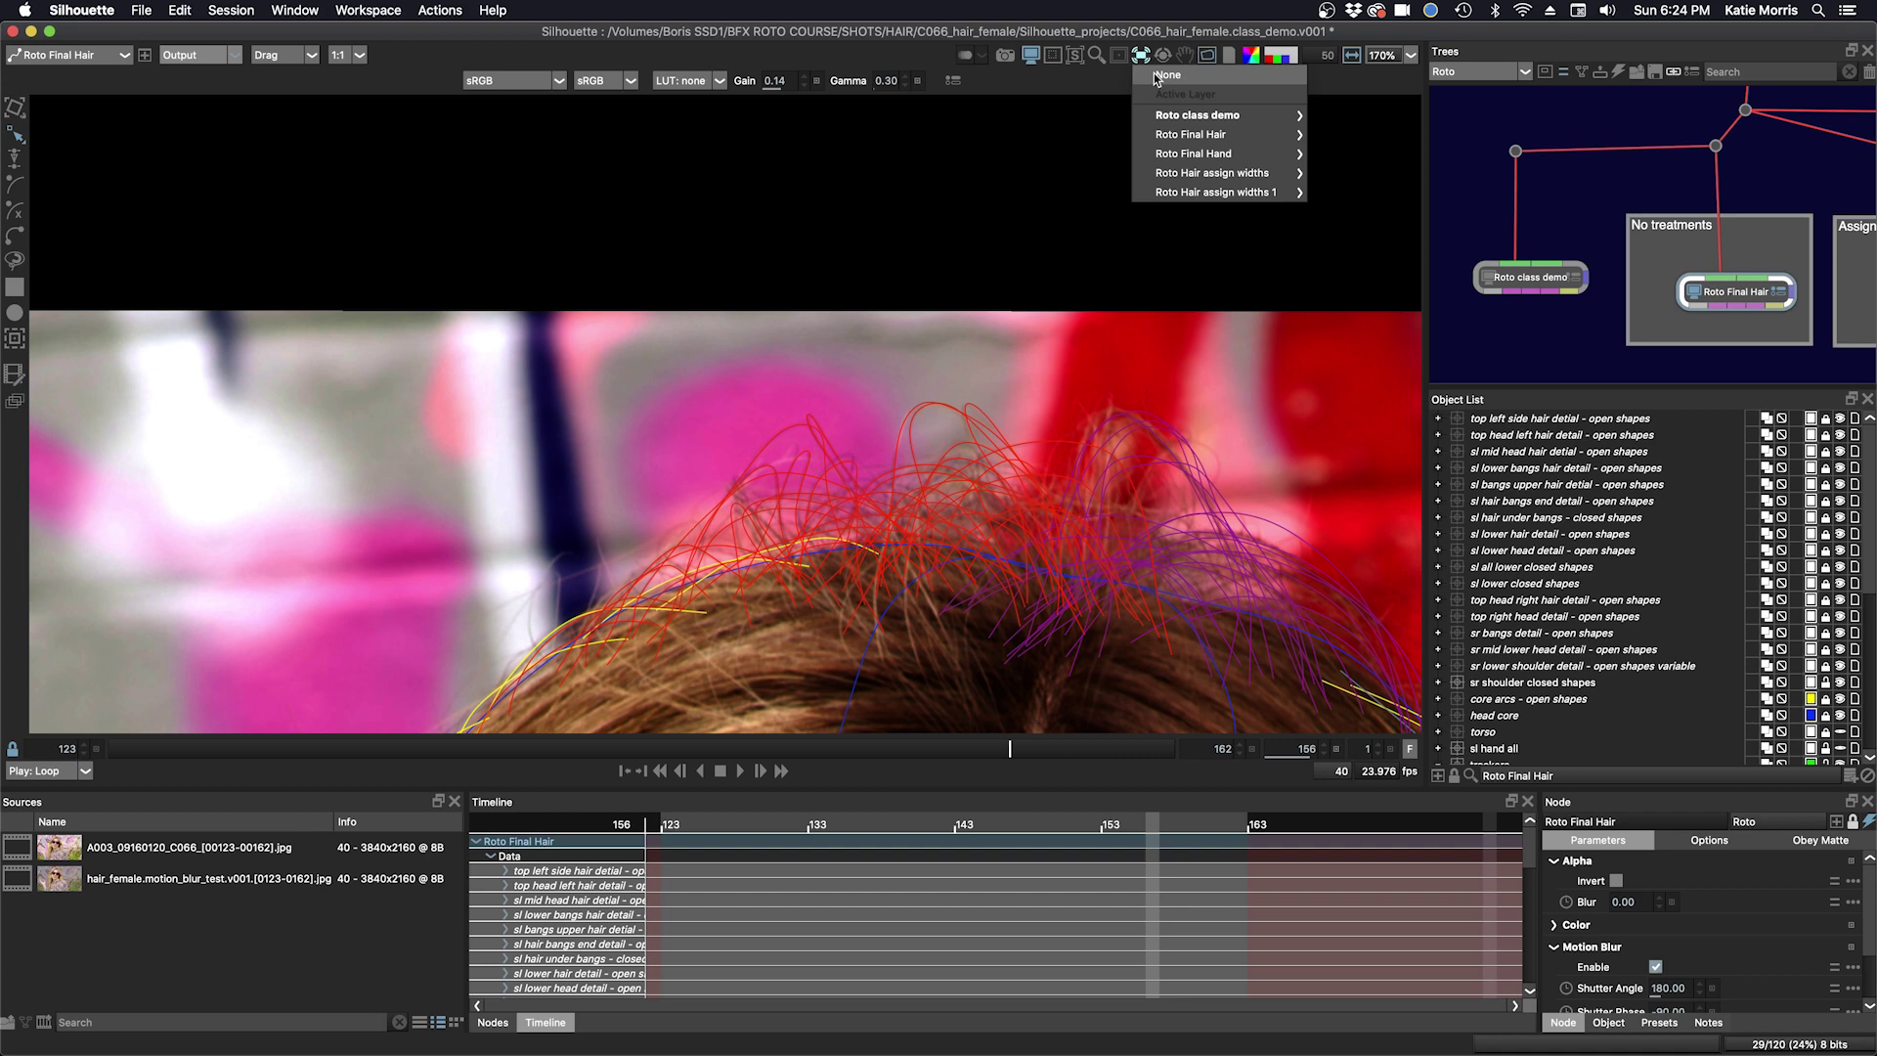
{"action": "left_click", "coordinate": [1158, 76]}
{"action": "left_click_drag", "start_coordinate": [1009, 748], "coordinate": [901, 751]}
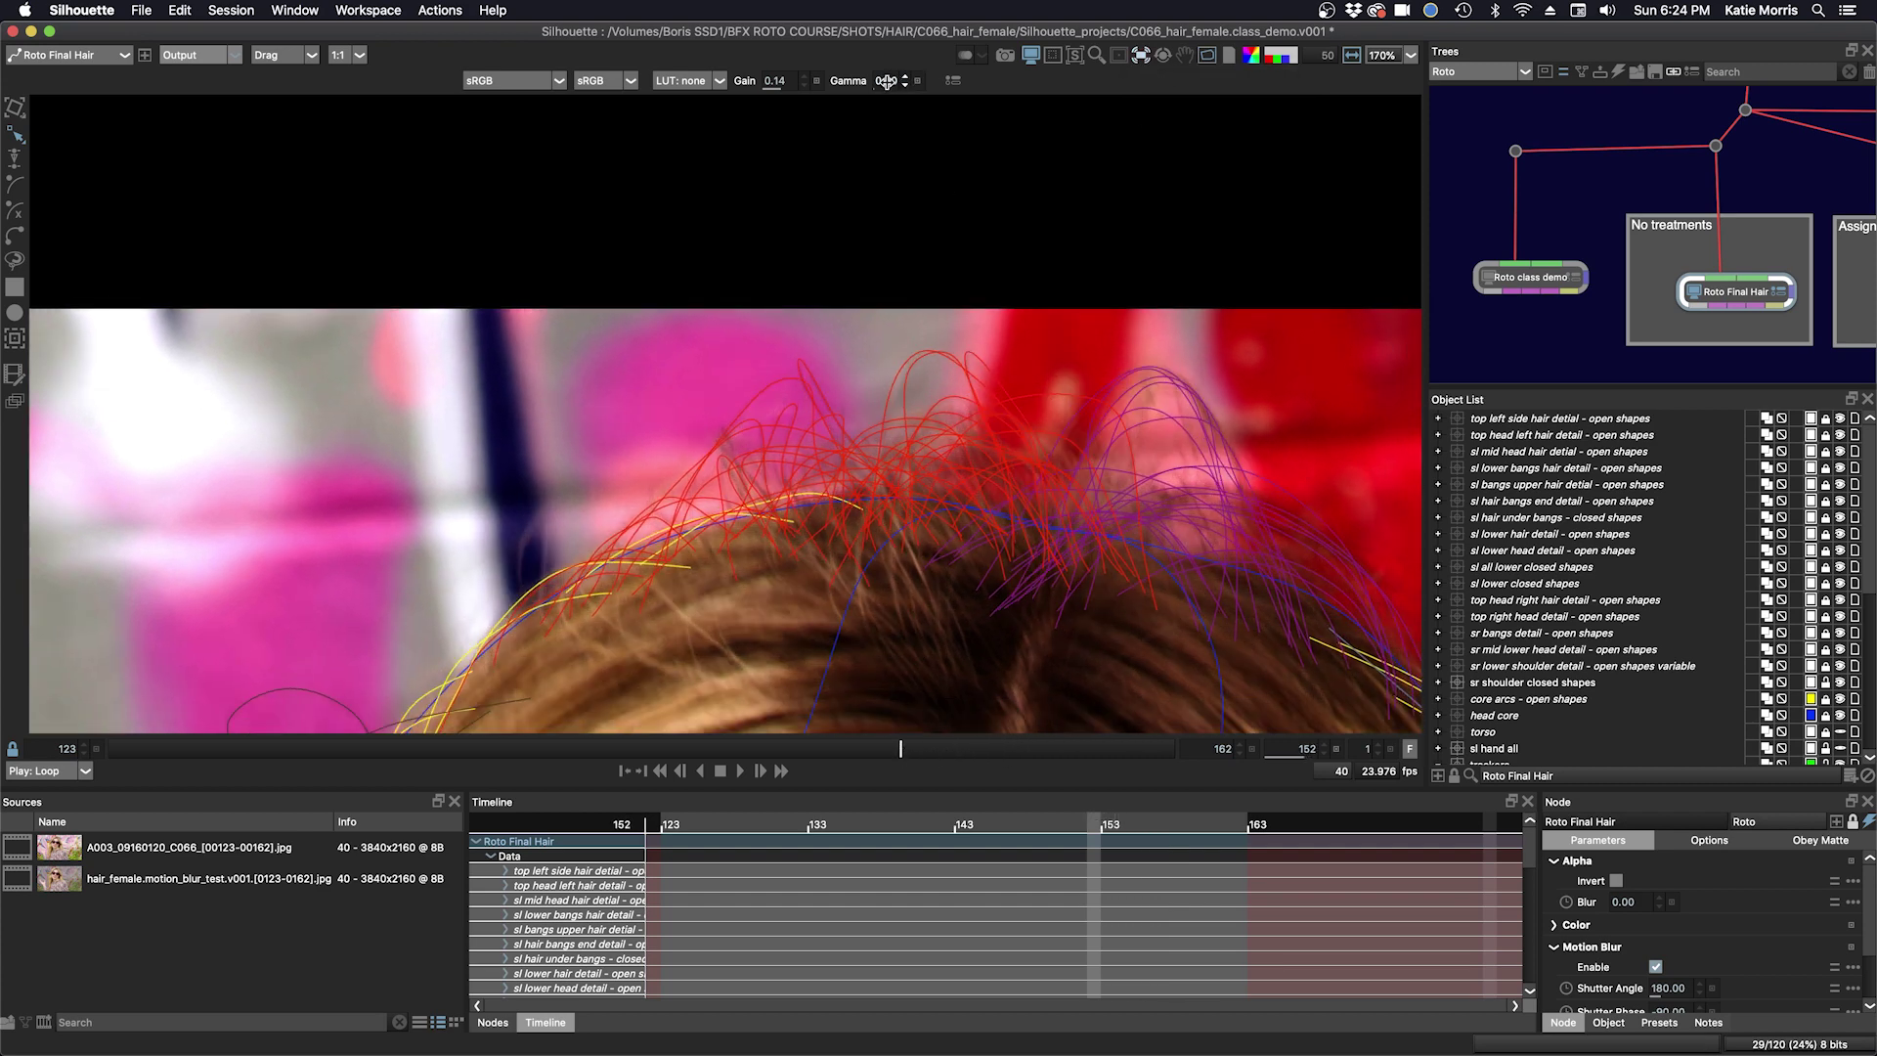
{"action": "left_click_drag", "start_coordinate": [889, 79], "coordinate": [889, 77]}
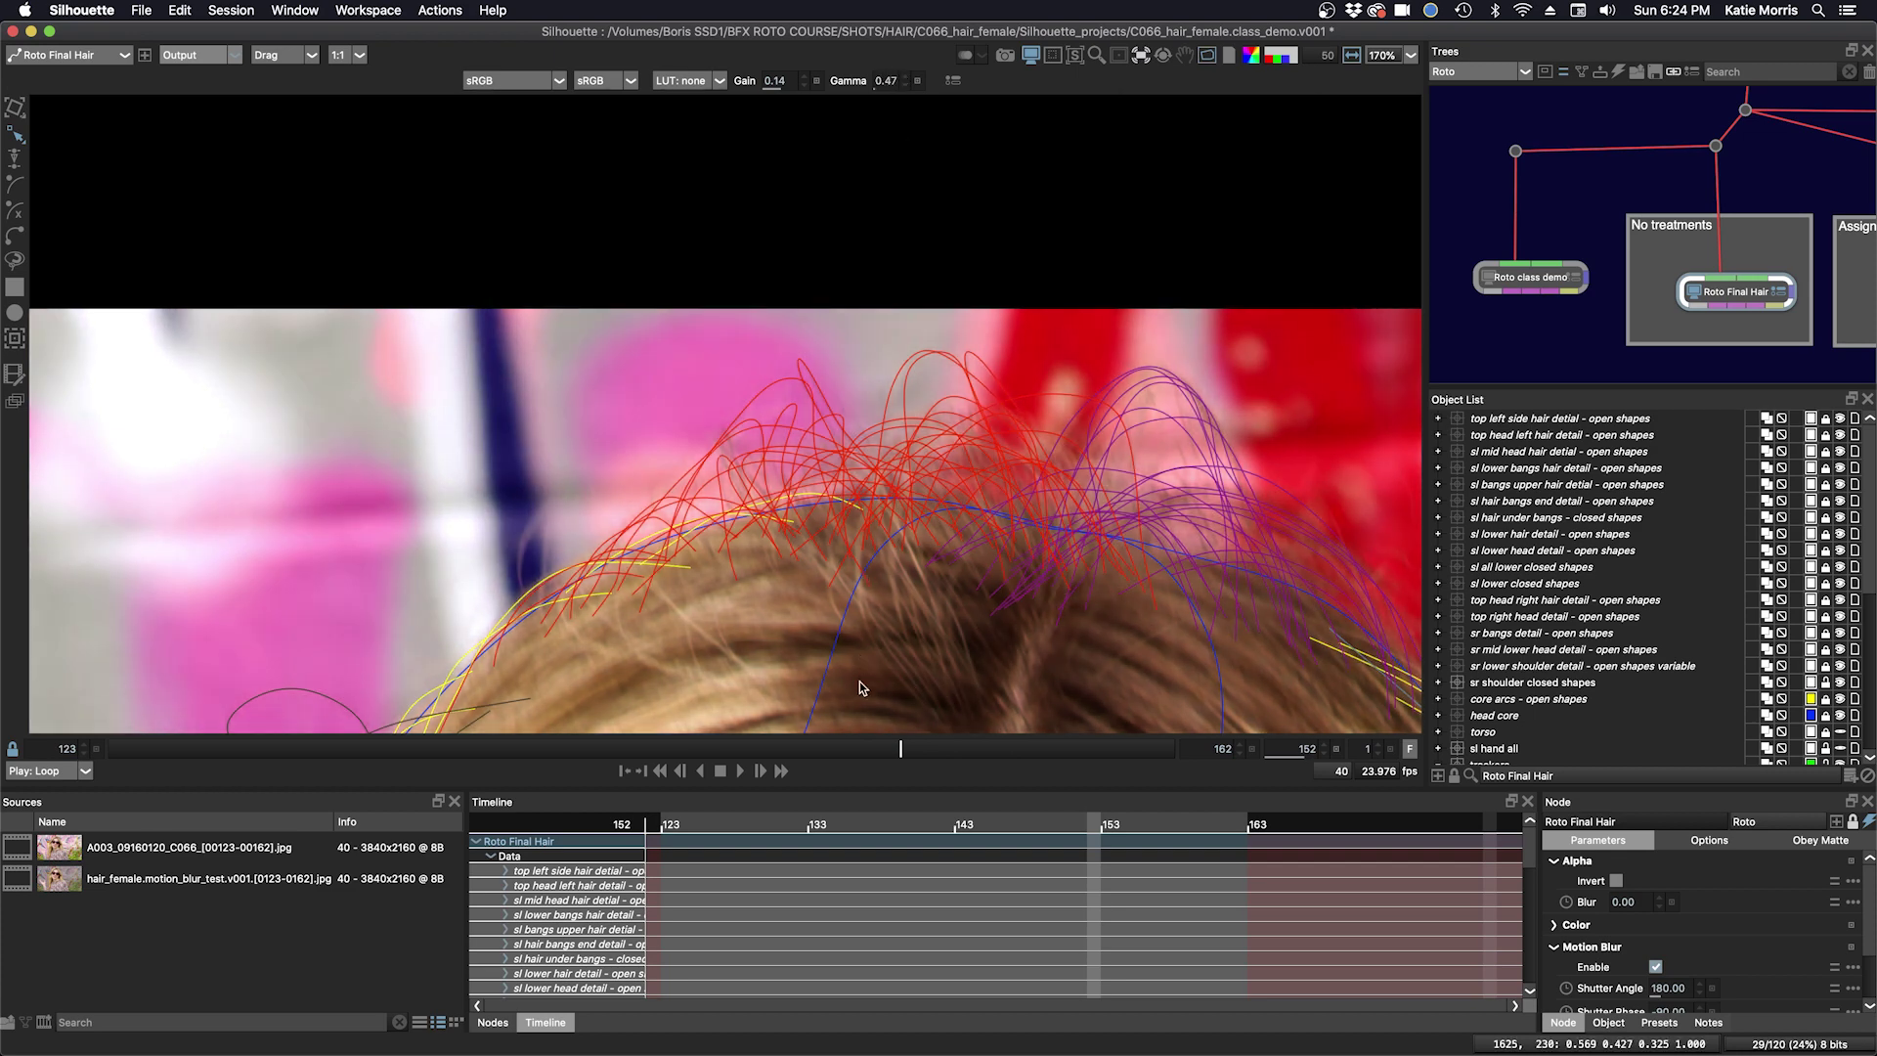